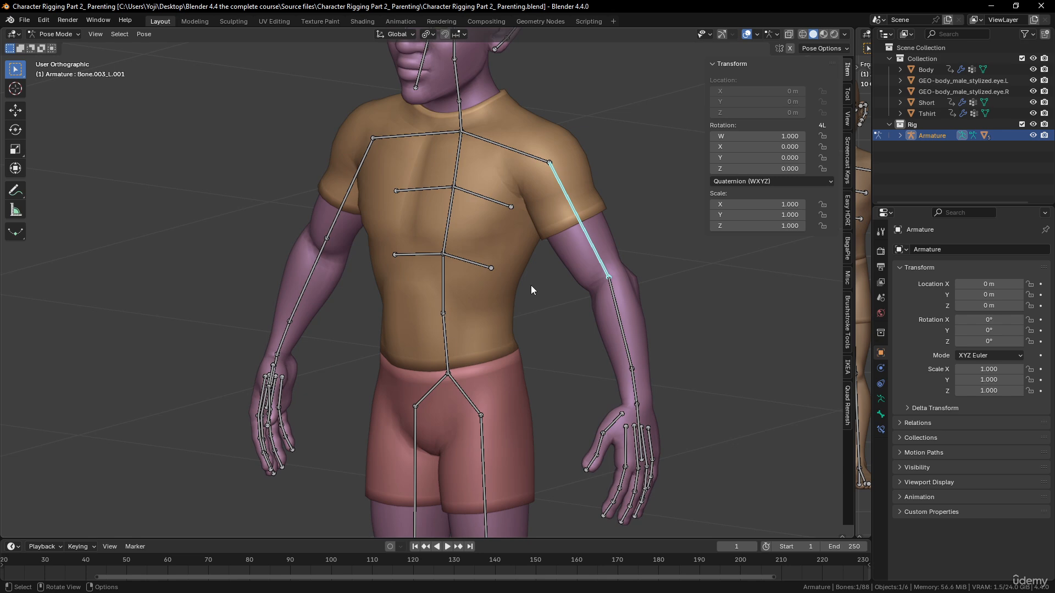
Set the armature's viewport display to B-Bone.
middle_drag(532, 283, 426, 235)
middle_drag(539, 324, 481, 292)
scroll(559, 344, up, 2)
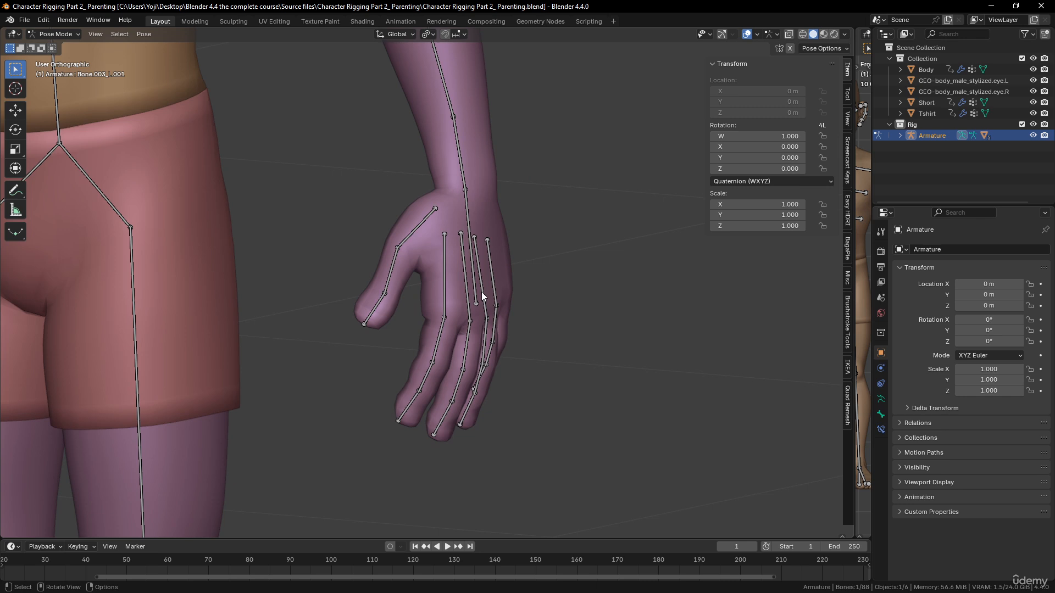
scroll(394, 252, down, 3)
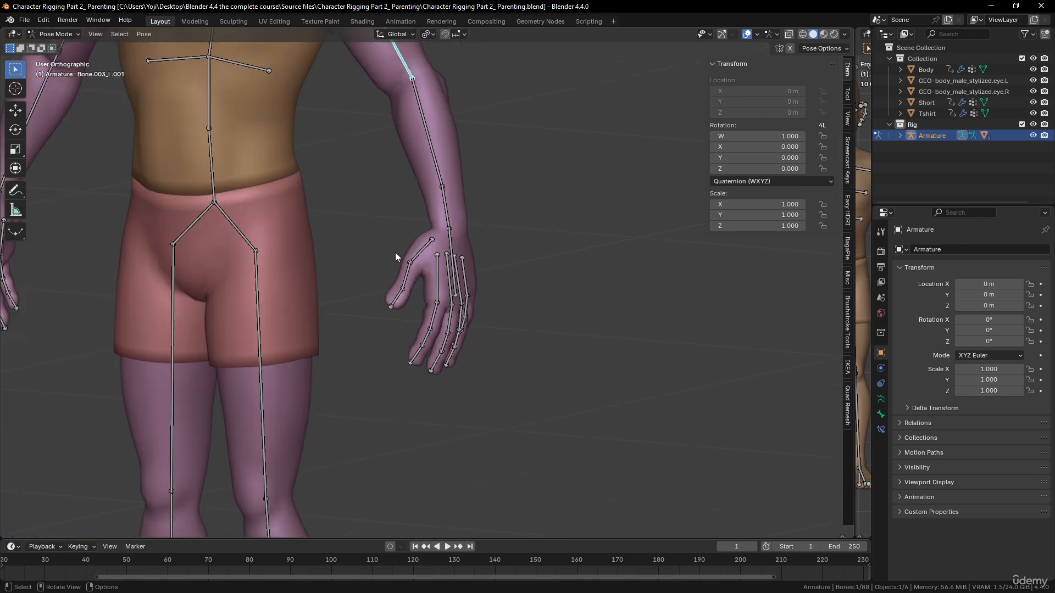
click(884, 400)
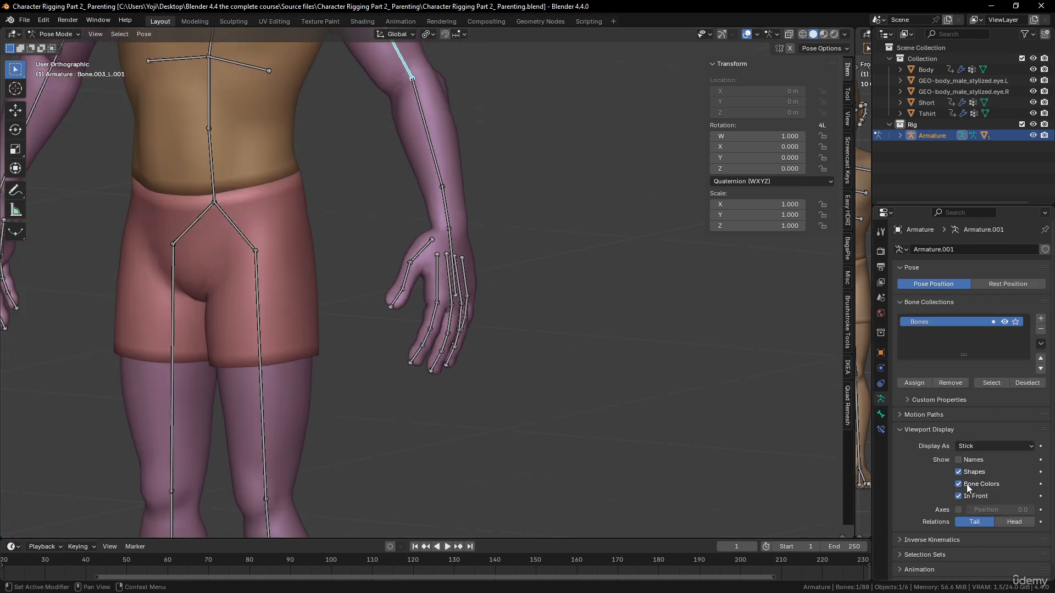
click(983, 447)
click(978, 484)
scroll(462, 345, down, 4)
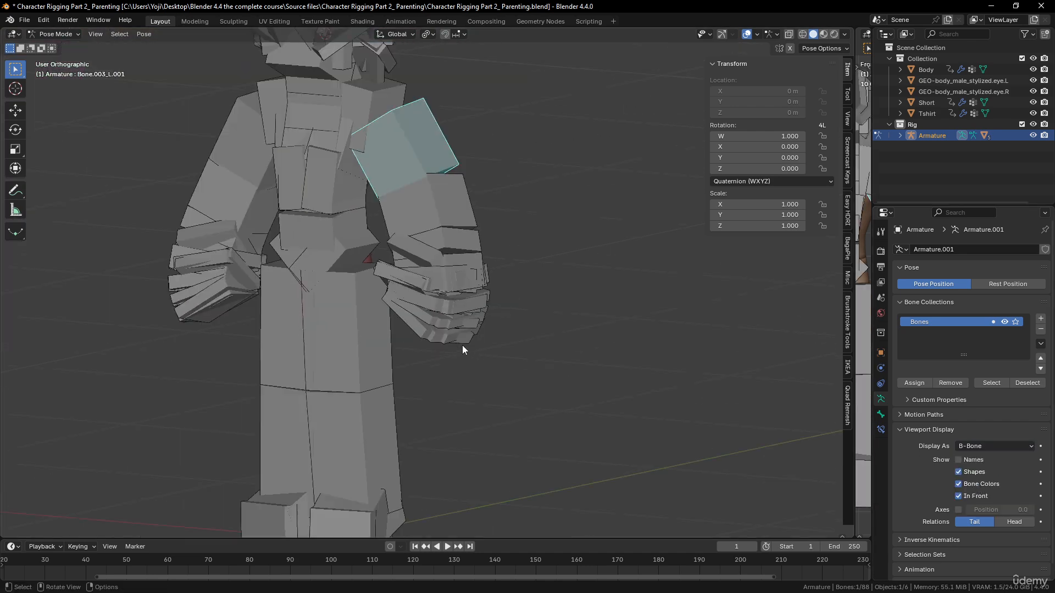
Select all bones and, in Edit Mode, scale their B-Bone display thickness uniformly by about 0.303.
key(a)
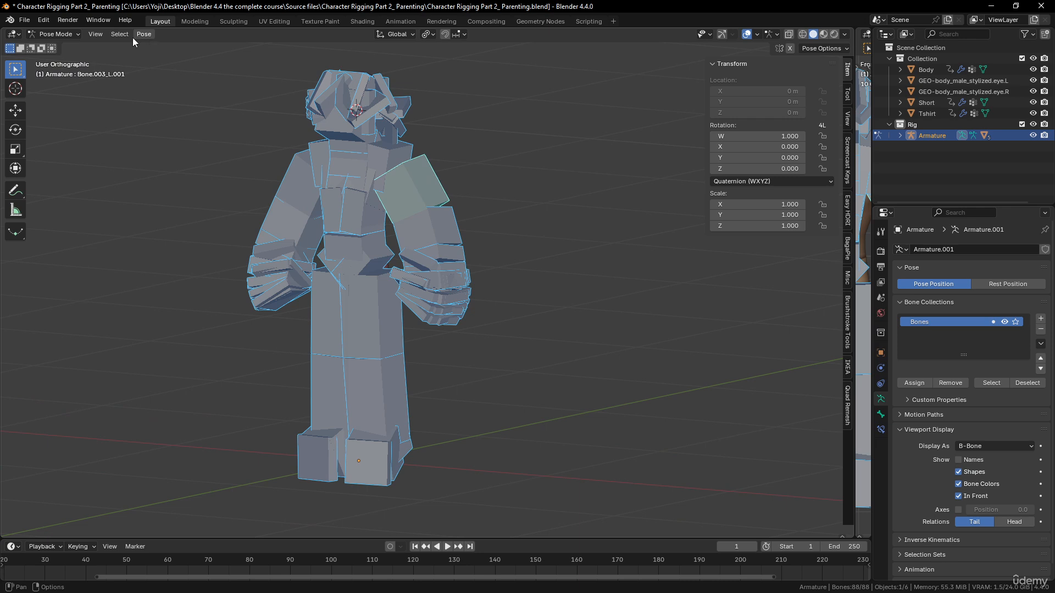
key(ctrl+Tab)
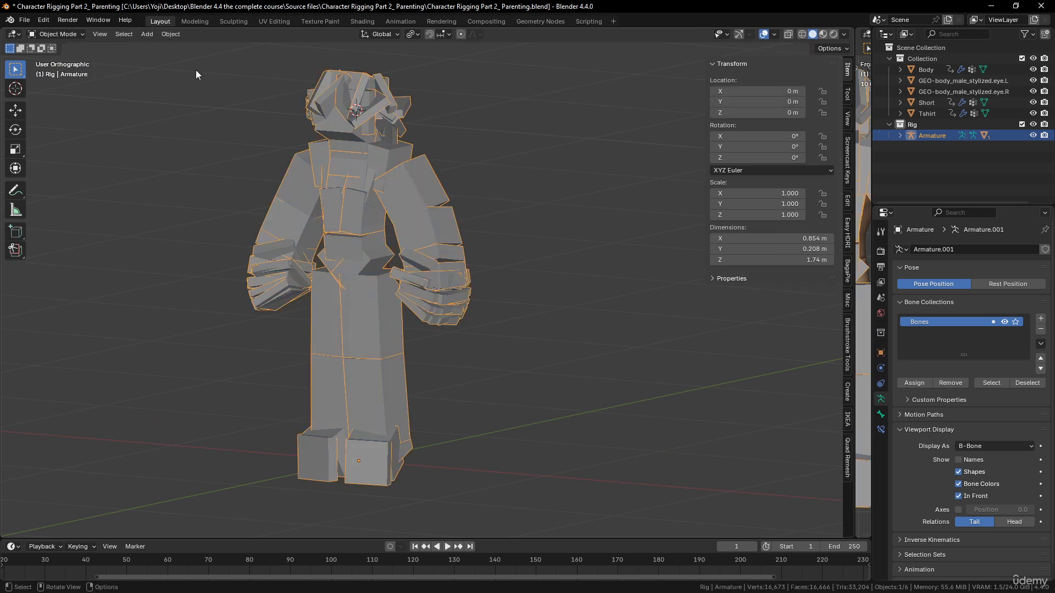
key(Tab)
click(165, 34)
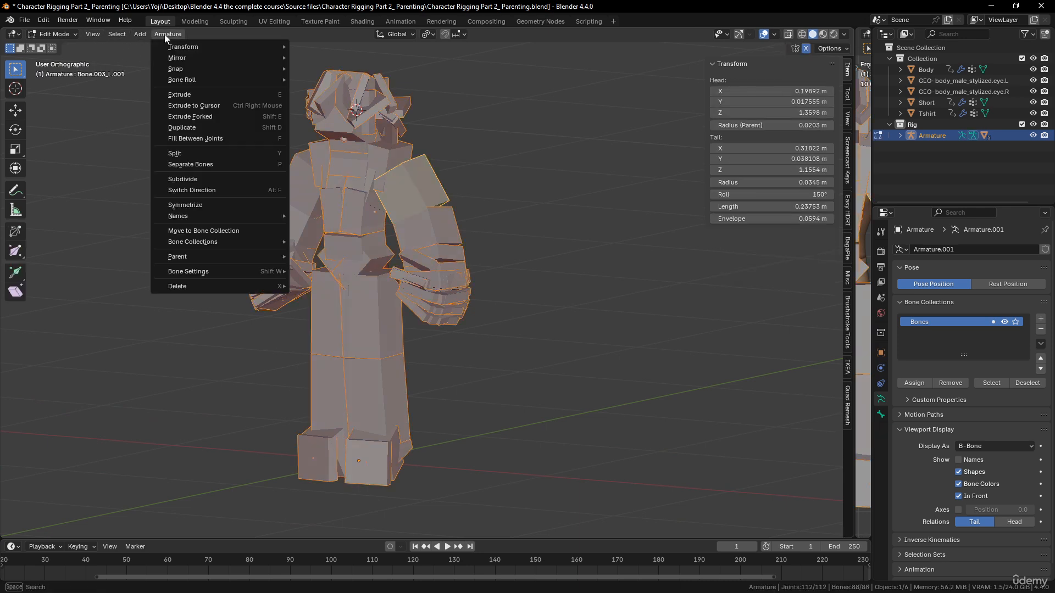
mouse_move(204, 46)
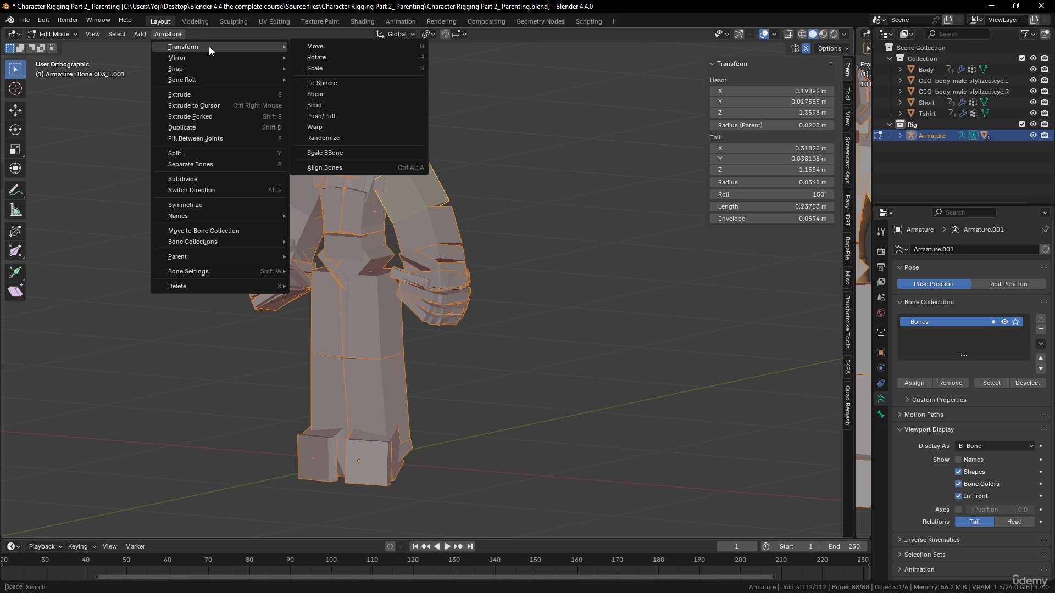
click(346, 152)
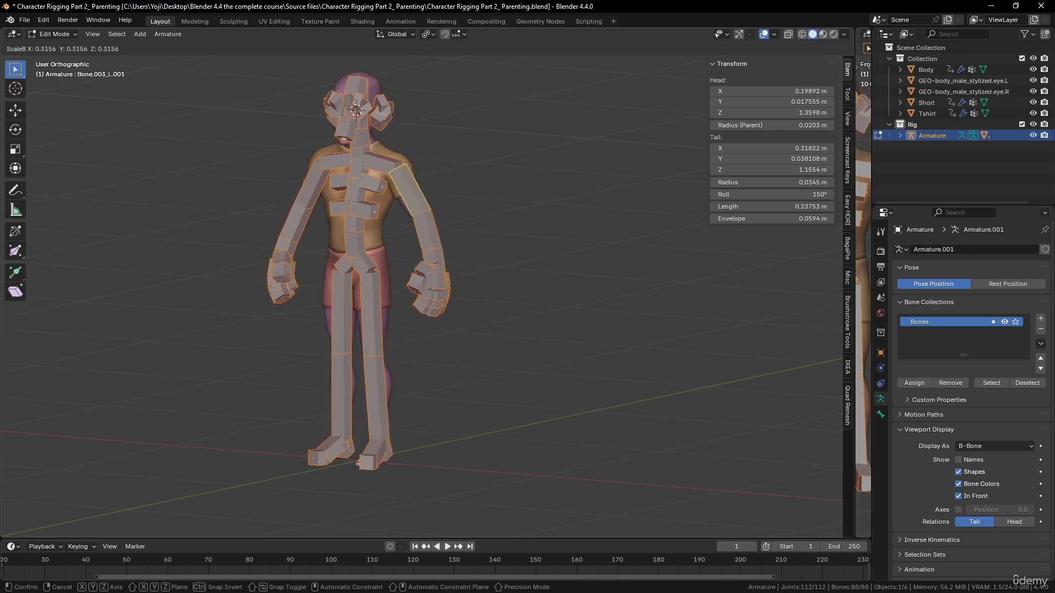
key(Return)
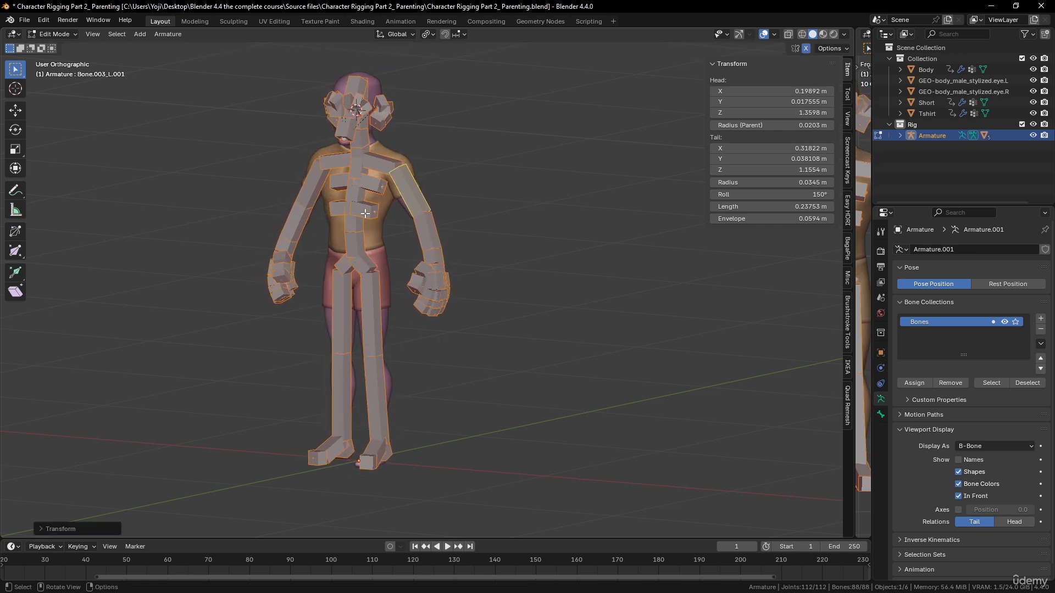
Set the B-Bone scale operation's X, Y and Z values to 0.1.
click(39, 528)
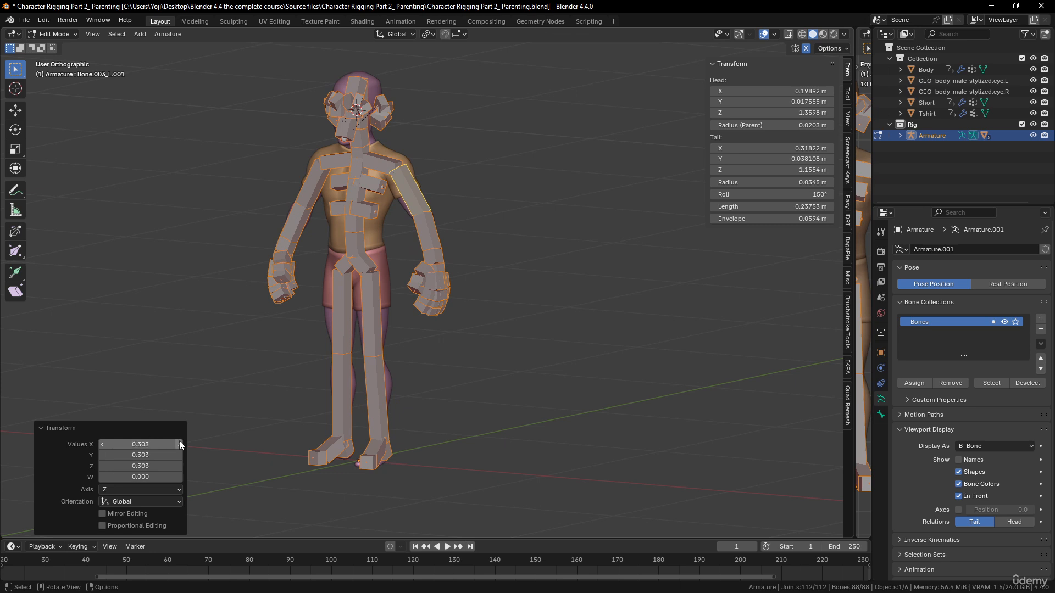
click(141, 442)
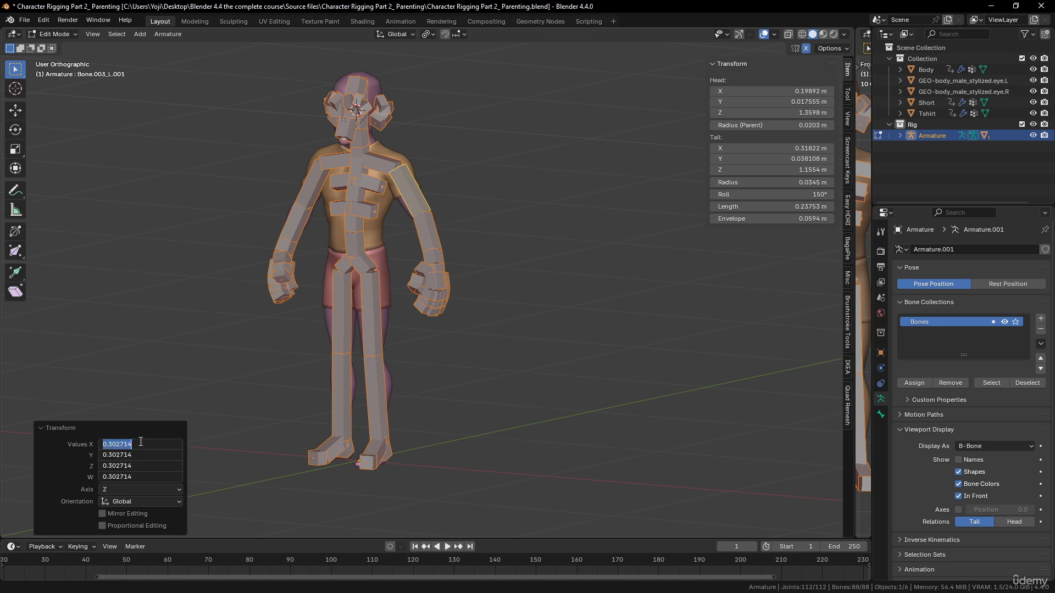
text(0.1)
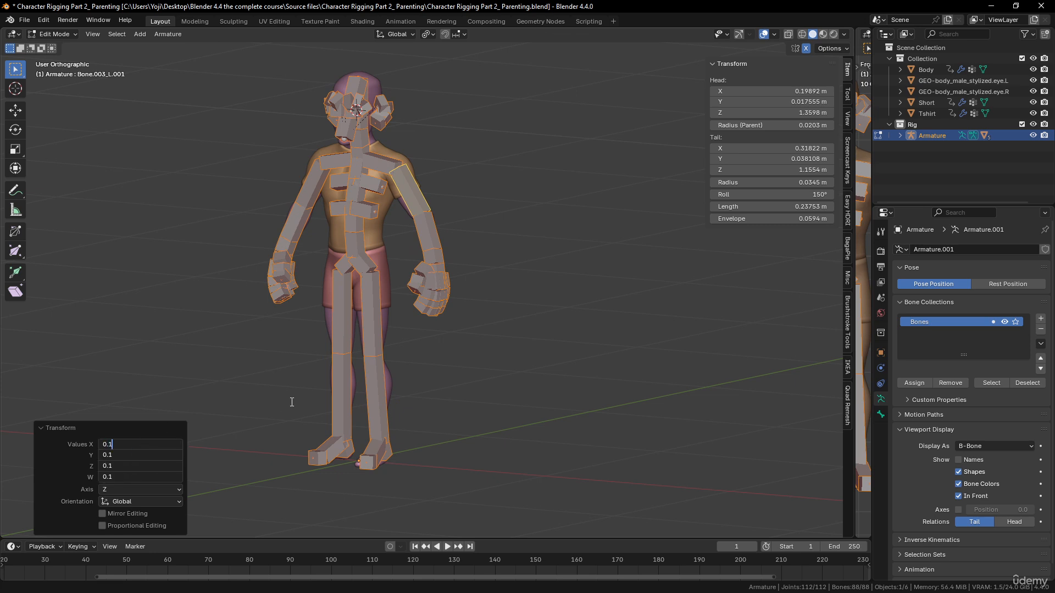
key(Return)
scroll(479, 278, up, 3)
scroll(479, 279, up, 3)
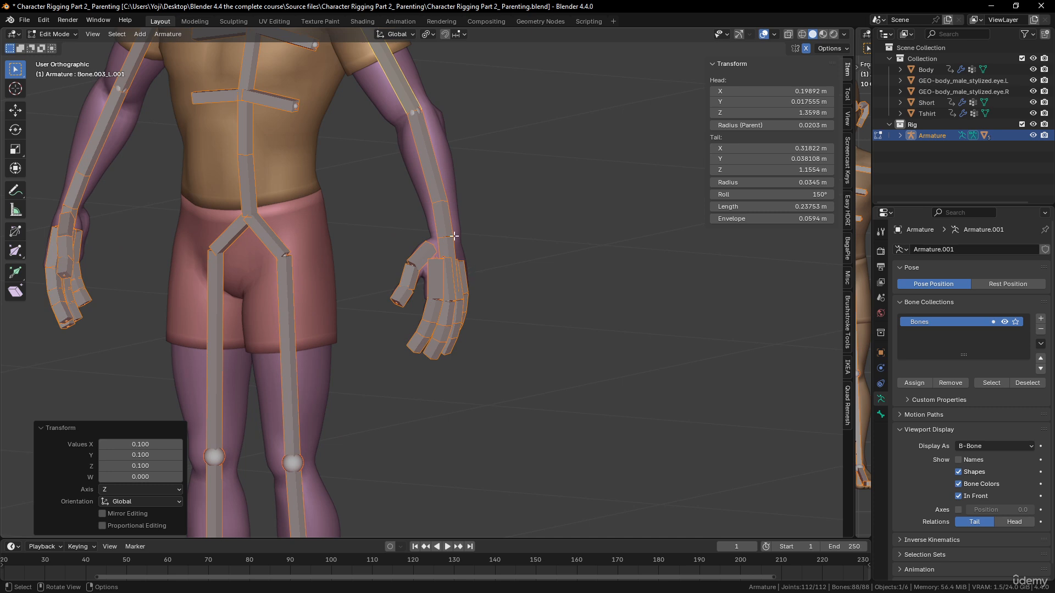
shift+middle_drag(446, 164, 476, 334)
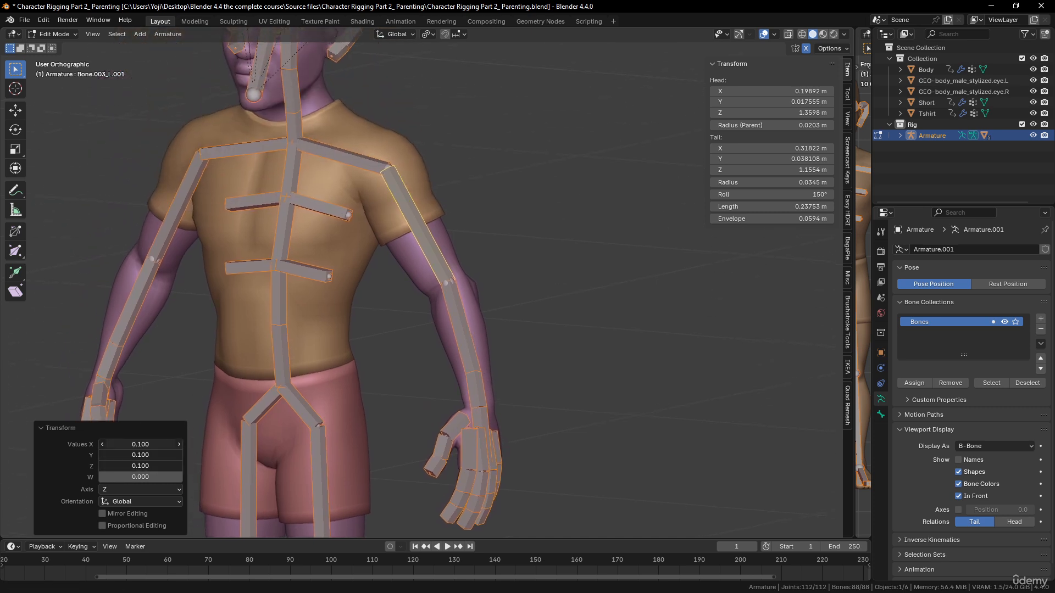
Set the B-Bone scale operation's X, Y and Z values to 0.05.
drag(140, 444, 140, 465)
text(0.05)
key(Return)
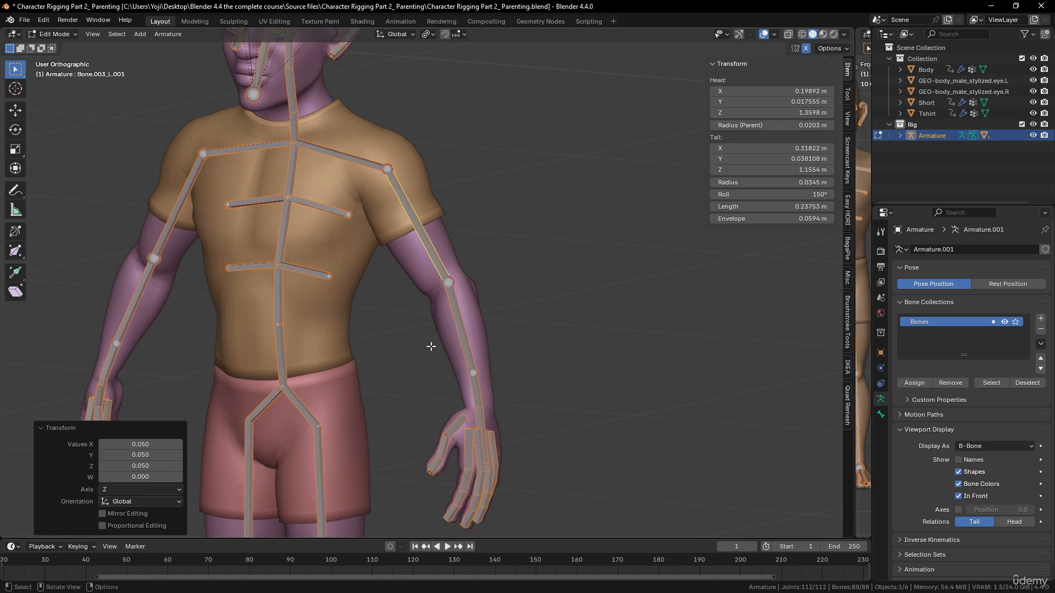
middle_drag(431, 346, 466, 333)
scroll(445, 340, down, 5)
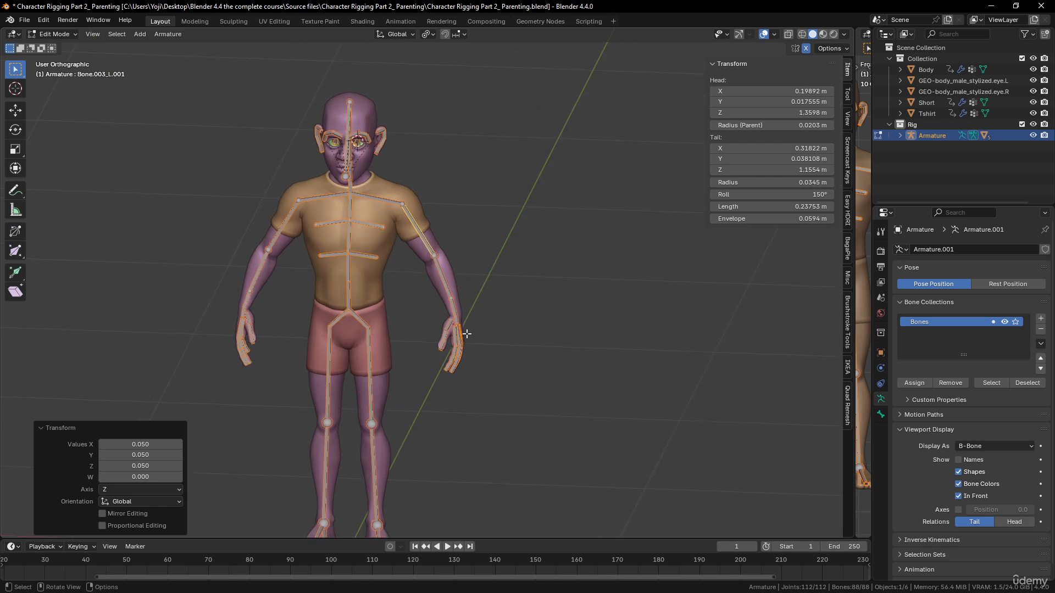
scroll(466, 333, up, 6)
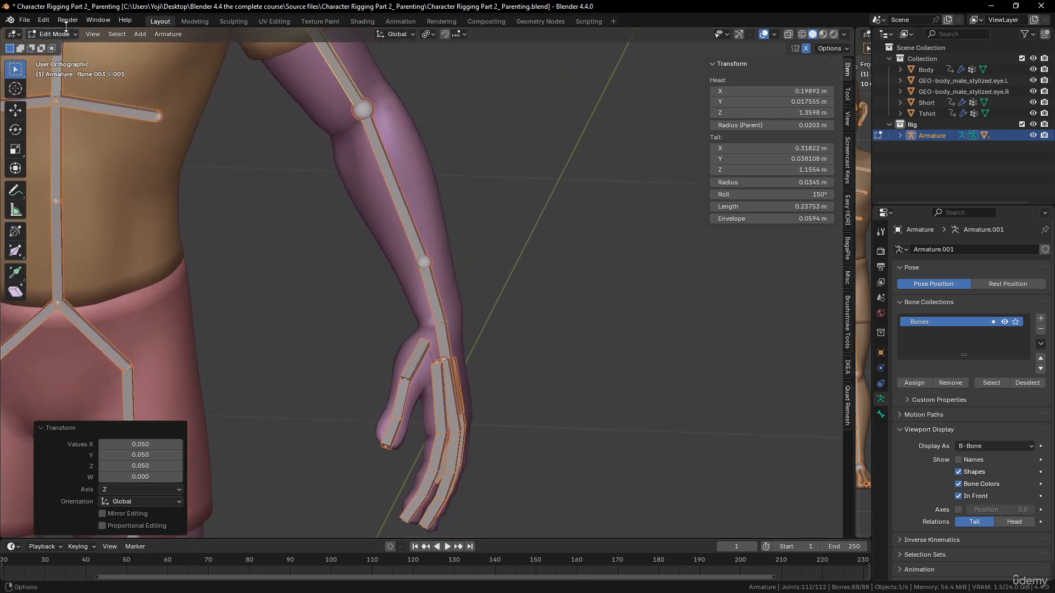
Leave Edit Mode for Object Mode and put the armature into Pose Mode near the left hand.
click(70, 34)
click(65, 45)
middle_drag(432, 299, 357, 311)
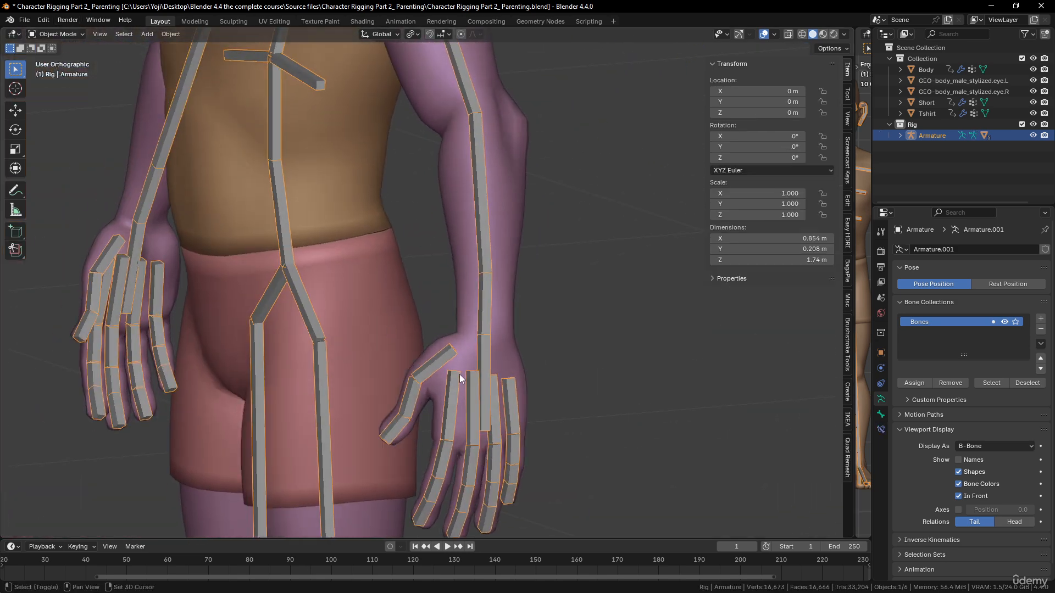
middle_drag(460, 374, 513, 338)
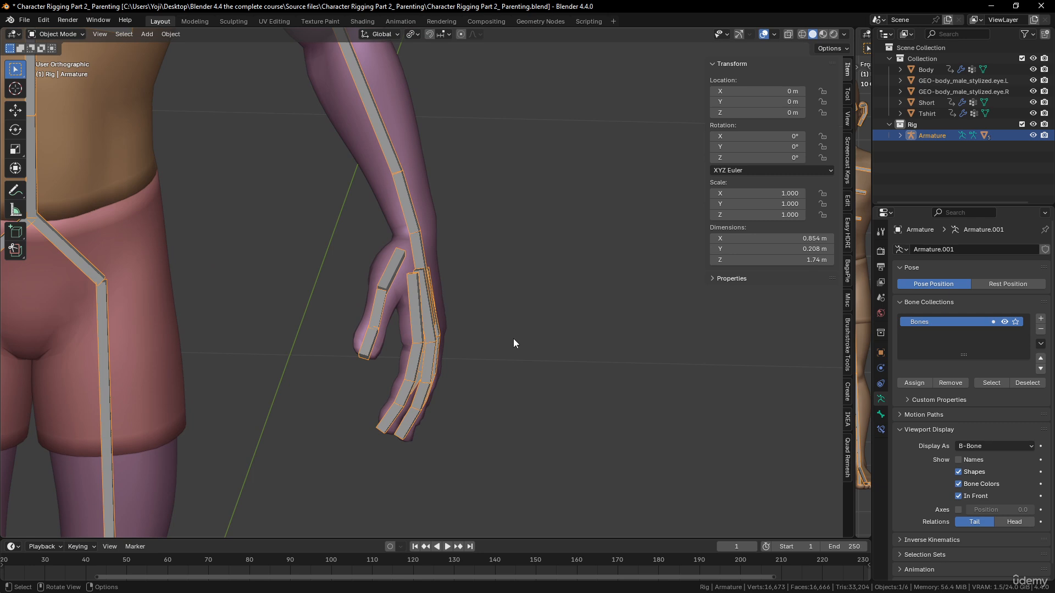
scroll(492, 252, up, 4)
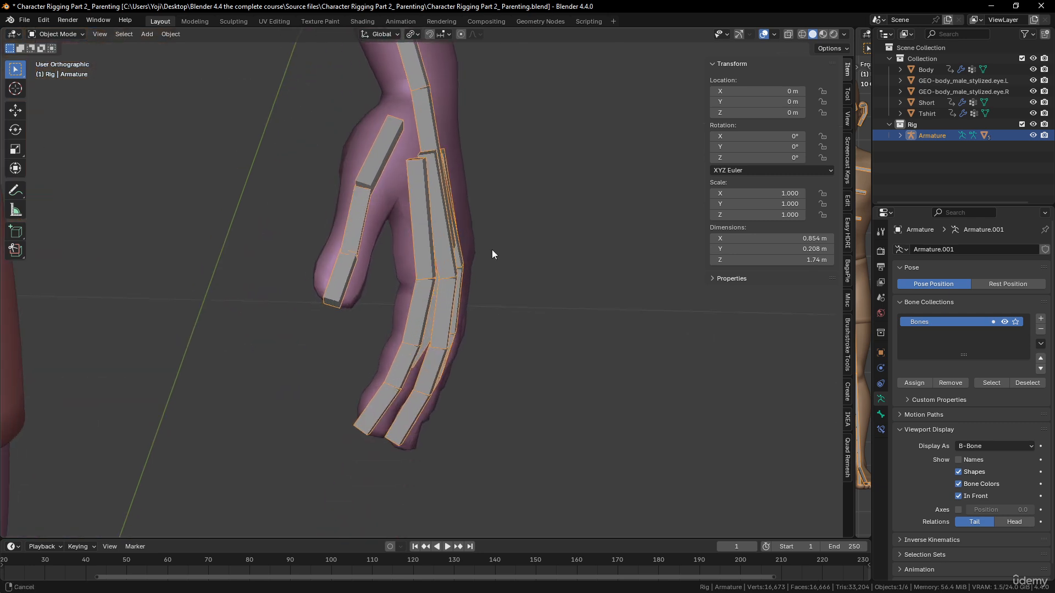
key(ctrl+Tab)
Curl the left index finger by rotating its base bone about 61°, its middle bone about 73°, and its tip bone inward.
click(416, 290)
mouse_move(427, 317)
middle_down()
mouse_move(460, 310)
mouse_move(472, 292)
mouse_move(435, 299)
mouse_move(441, 312)
middle_up()
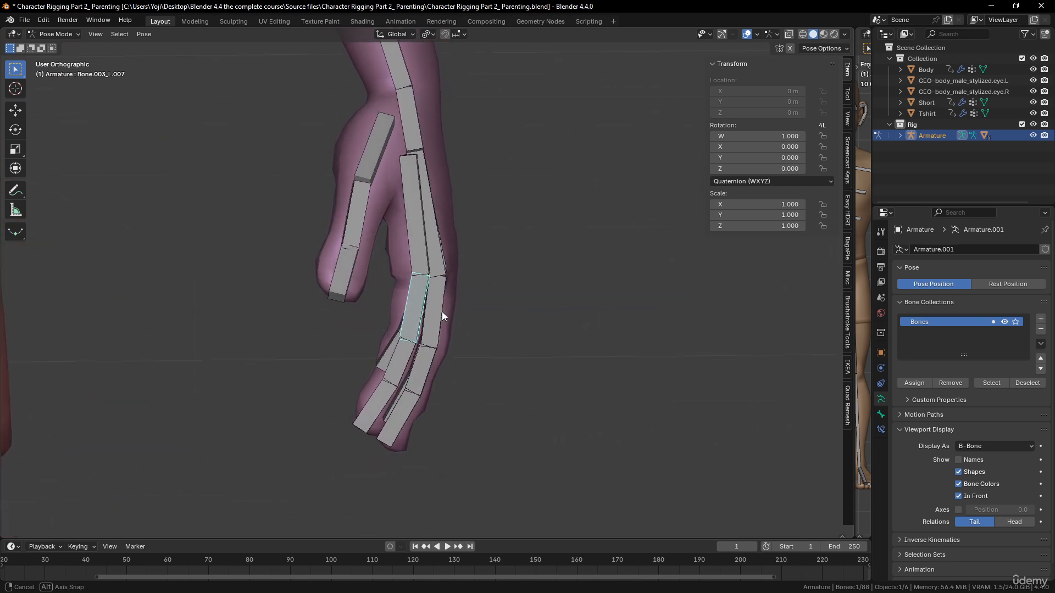
key(r)
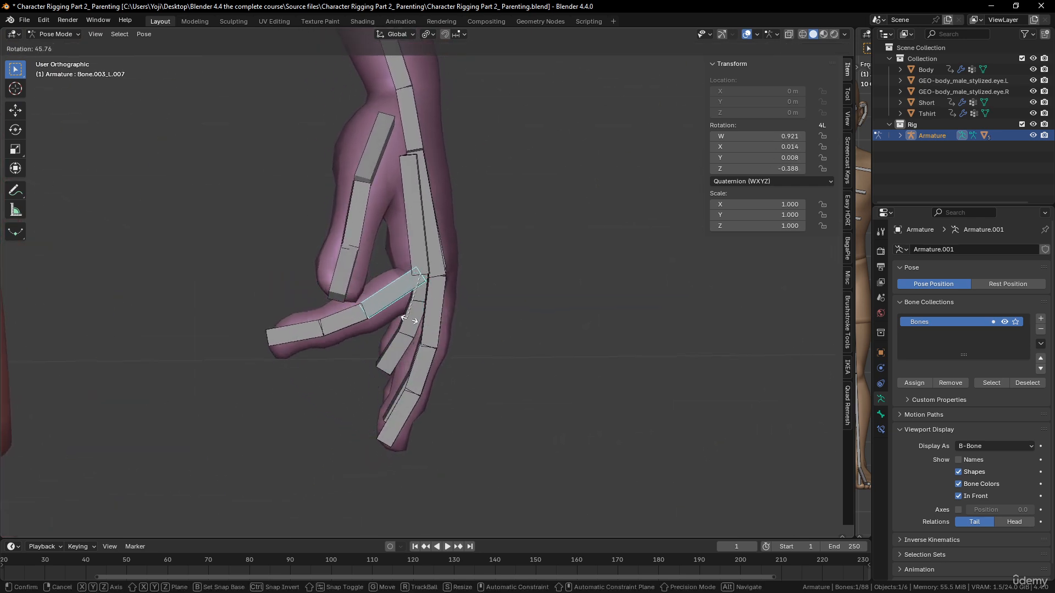
click(333, 305)
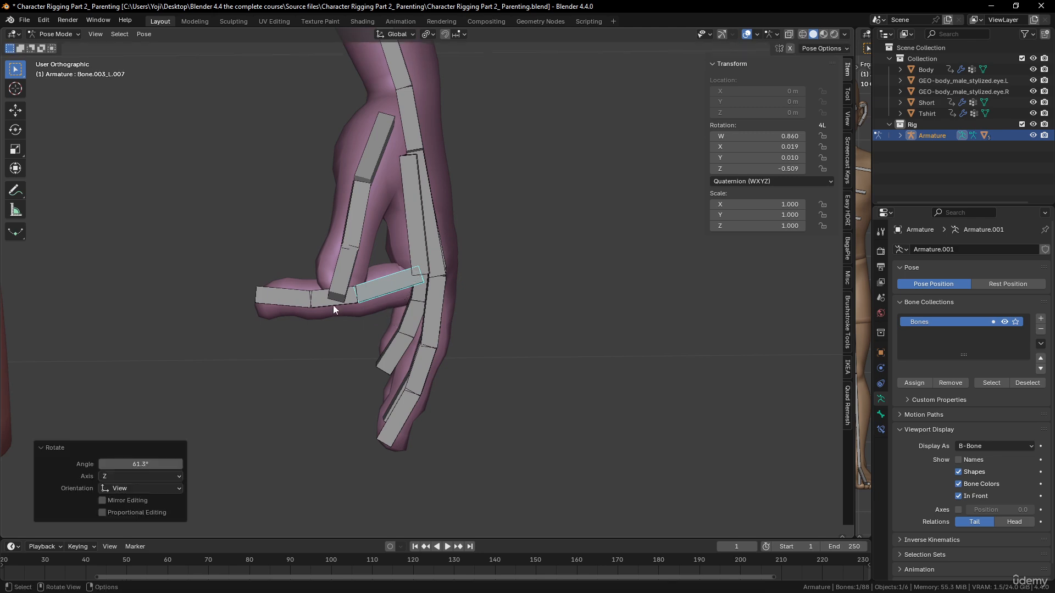
click(330, 304)
key(r)
click(342, 259)
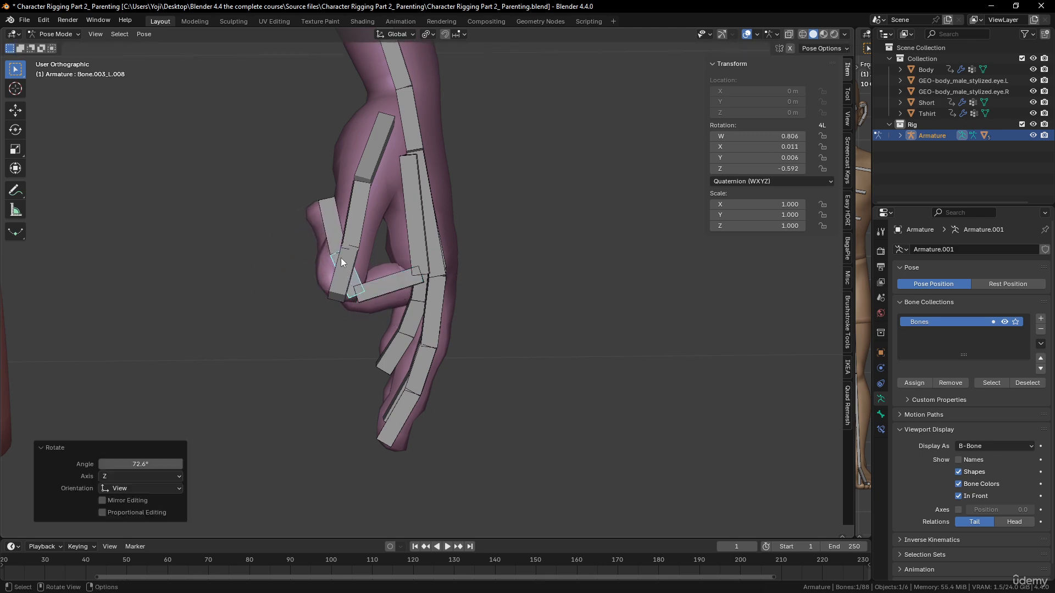
click(342, 218)
key(r)
click(385, 242)
mouse_move(385, 242)
middle_down()
mouse_move(345, 243)
mouse_move(397, 237)
middle_up()
Undo the rotations of the left index finger's bones.
key(ctrl+z)
key(ctrl+z)
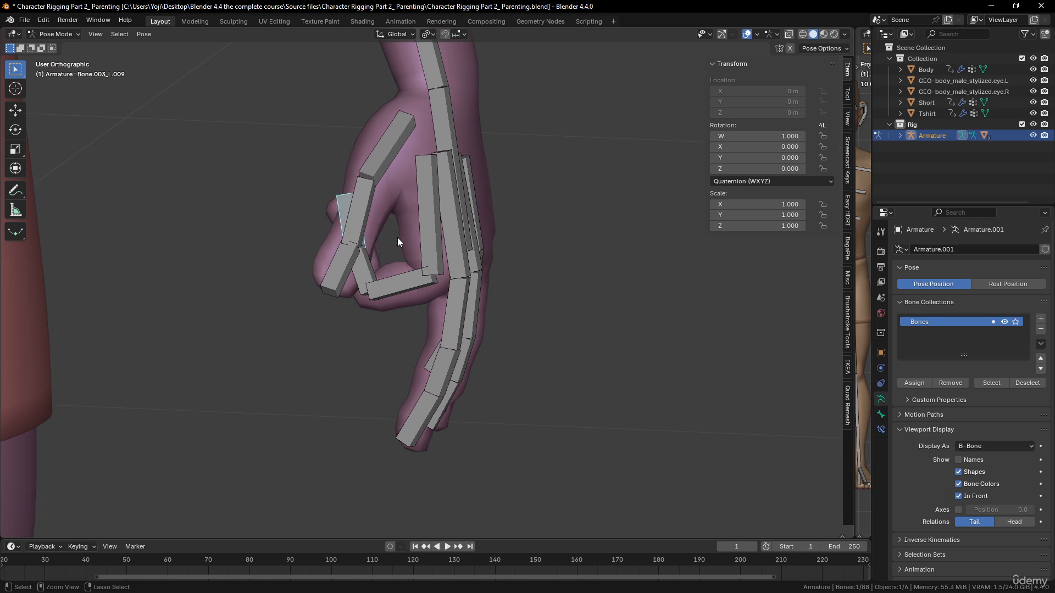
key(ctrl+z)
key(ctrl+z)
middle_drag(396, 246, 454, 289)
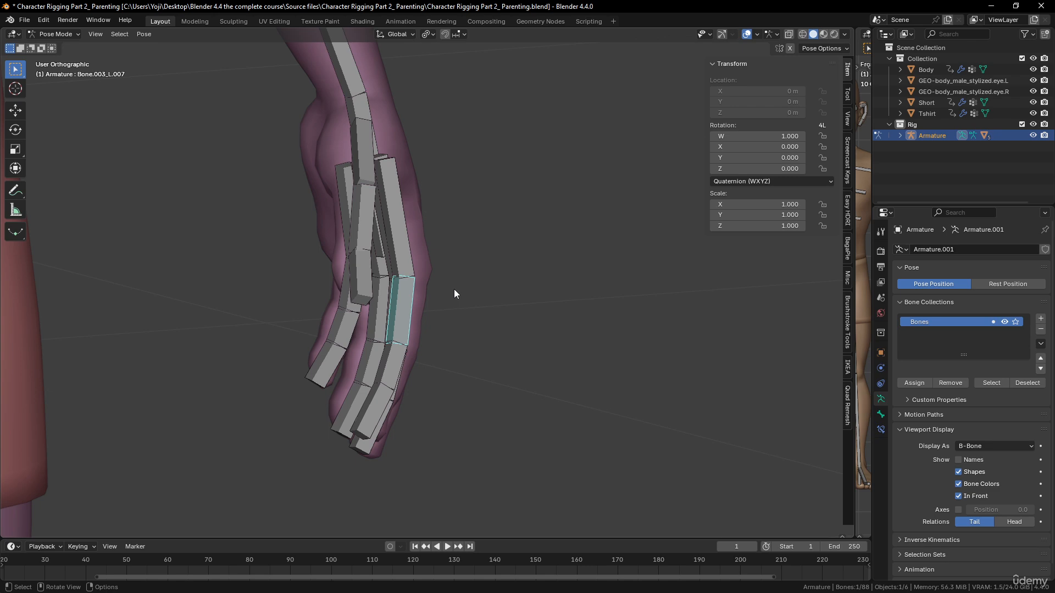
mouse_move(454, 289)
middle_down()
mouse_move(463, 284)
mouse_move(439, 287)
middle_up()
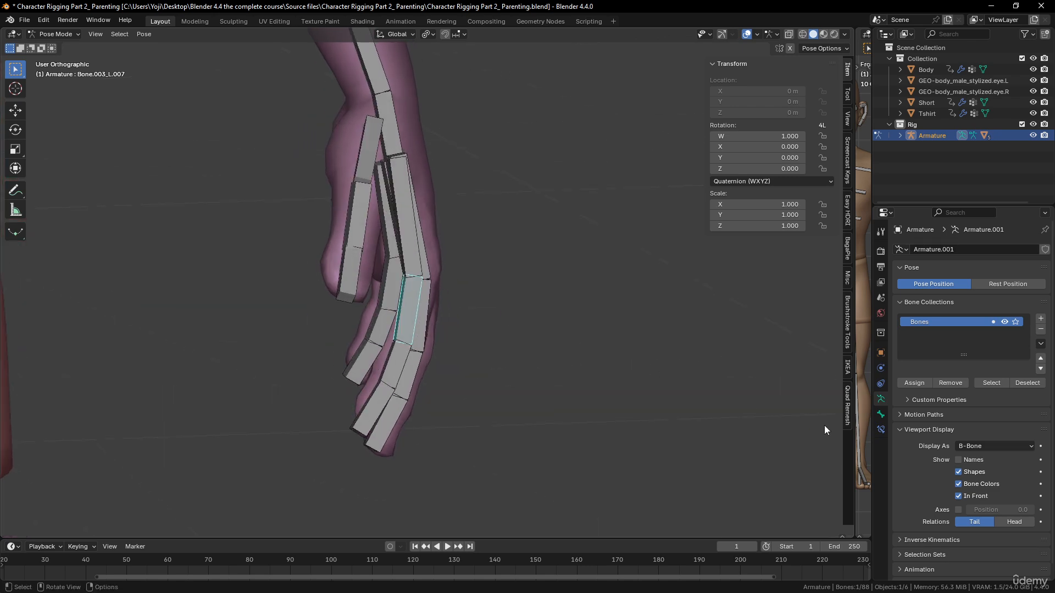
Add a Copy Rotation constraint to the left index finger's tip bone, targeting its middle bone Bone.003_L.008.
click(881, 430)
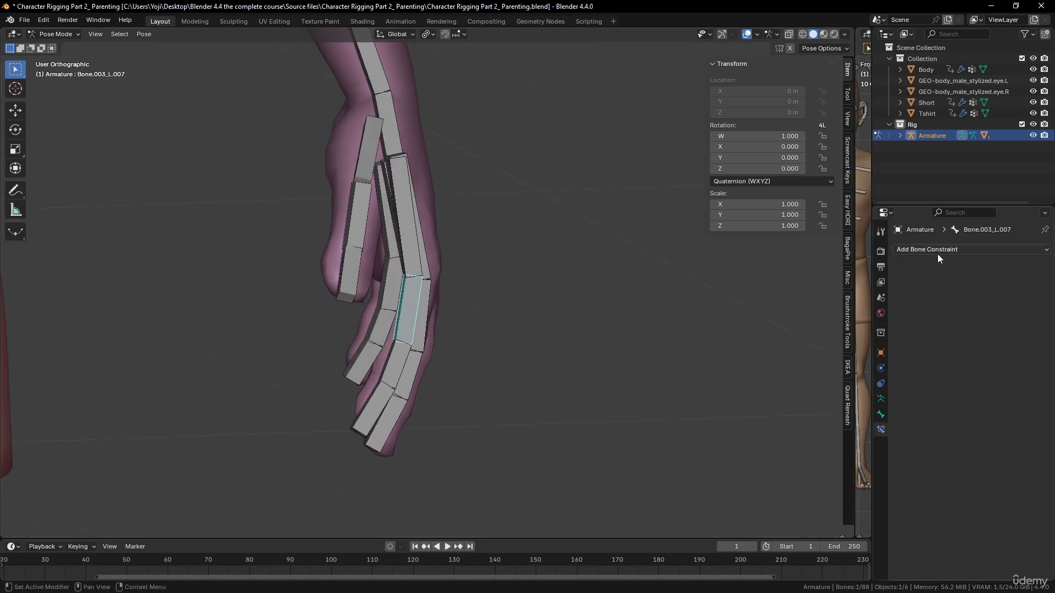
middle_drag(460, 402, 419, 397)
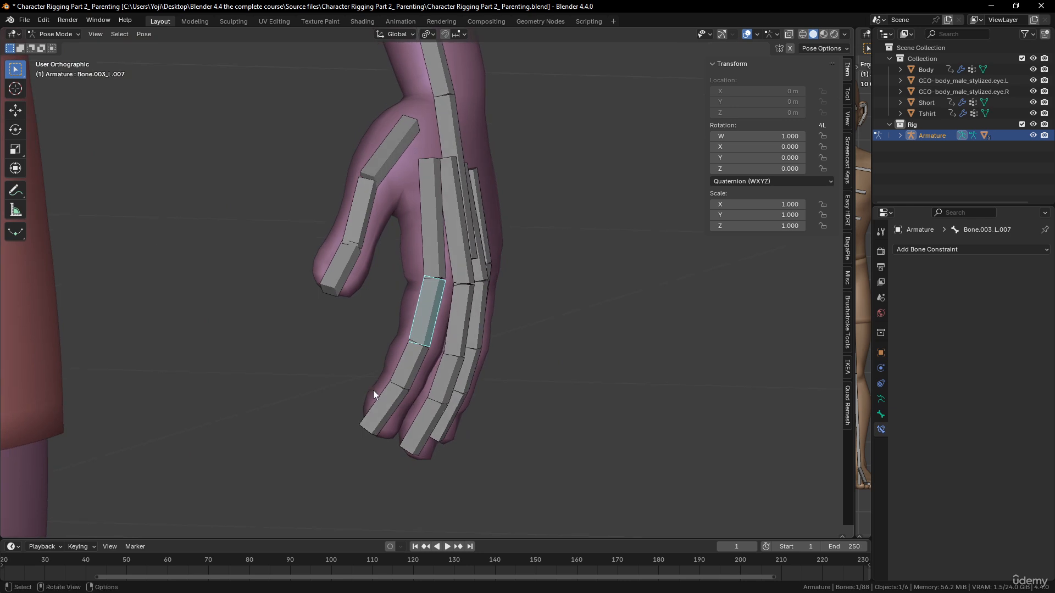
click(407, 365)
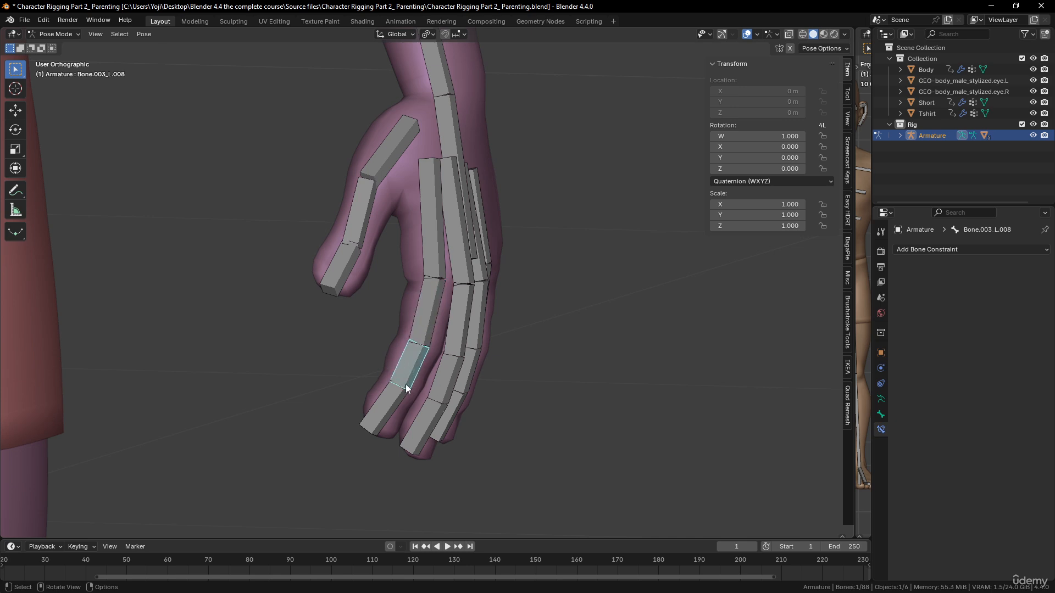
shift+click(377, 402)
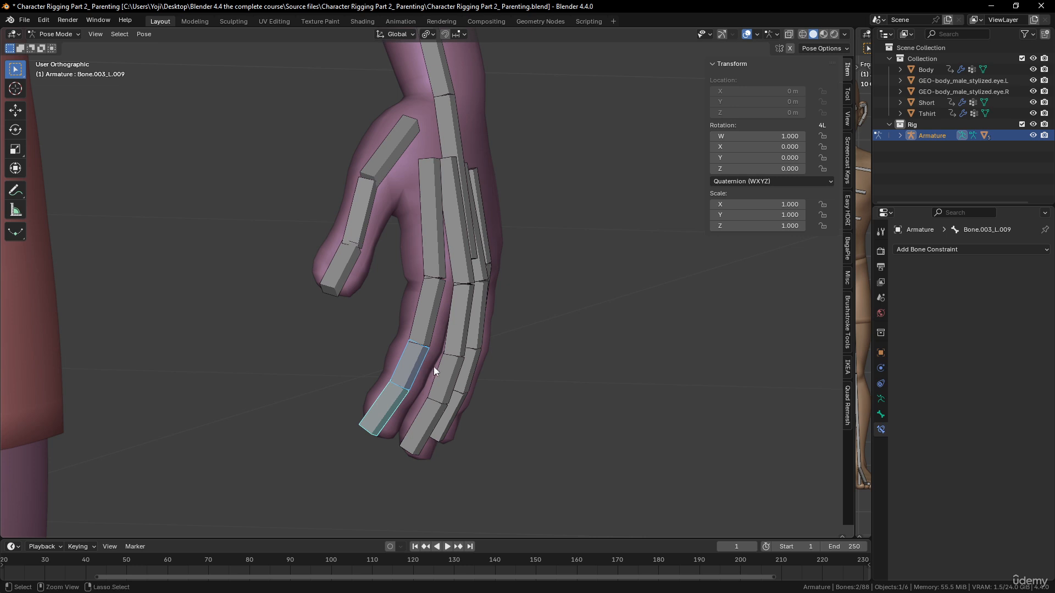
key(ctrl+shift+c)
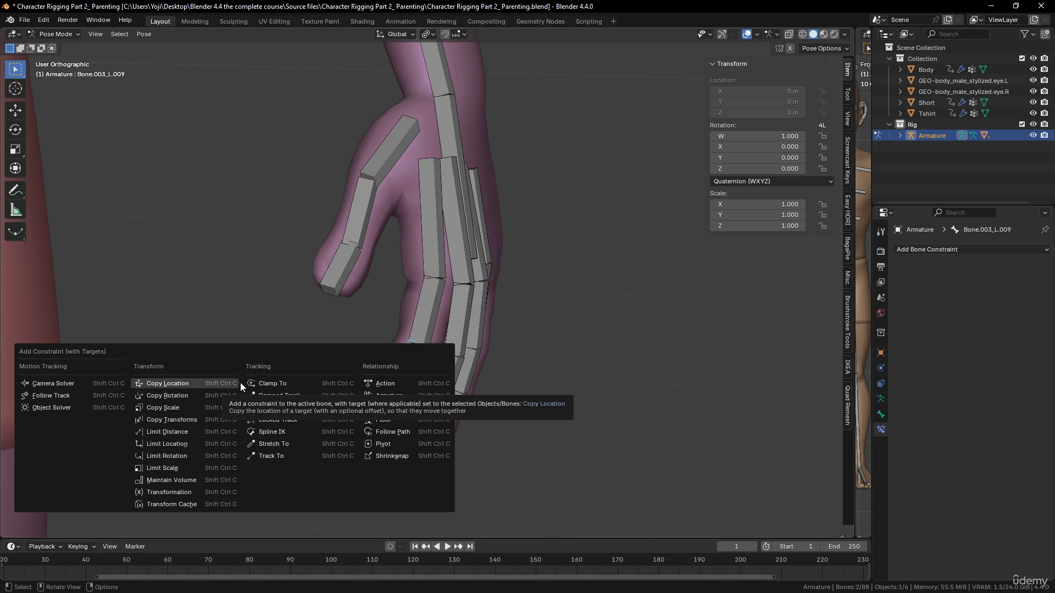
click(185, 395)
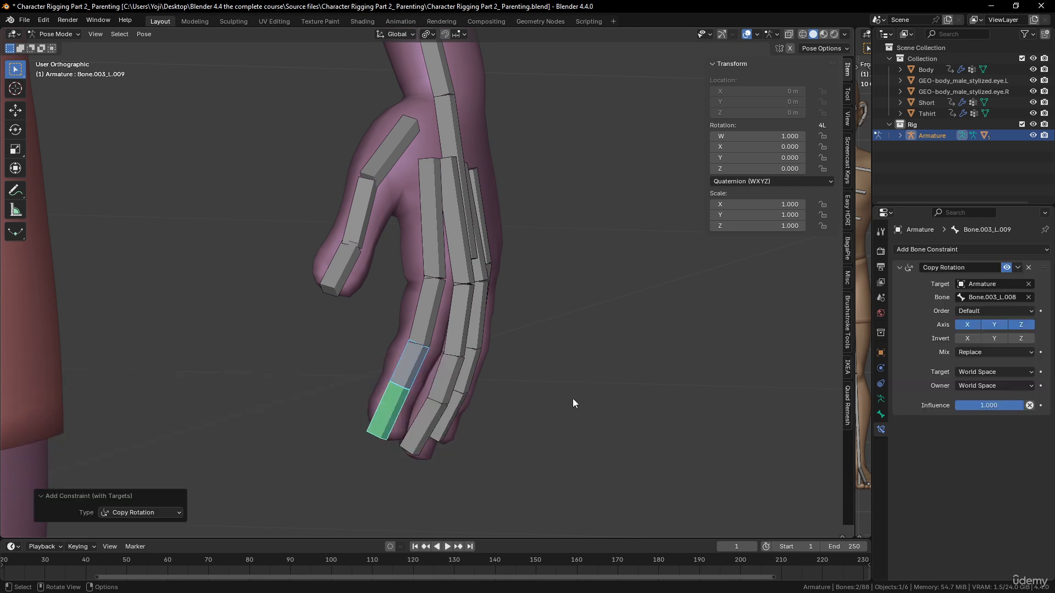
middle_drag(572, 397, 539, 392)
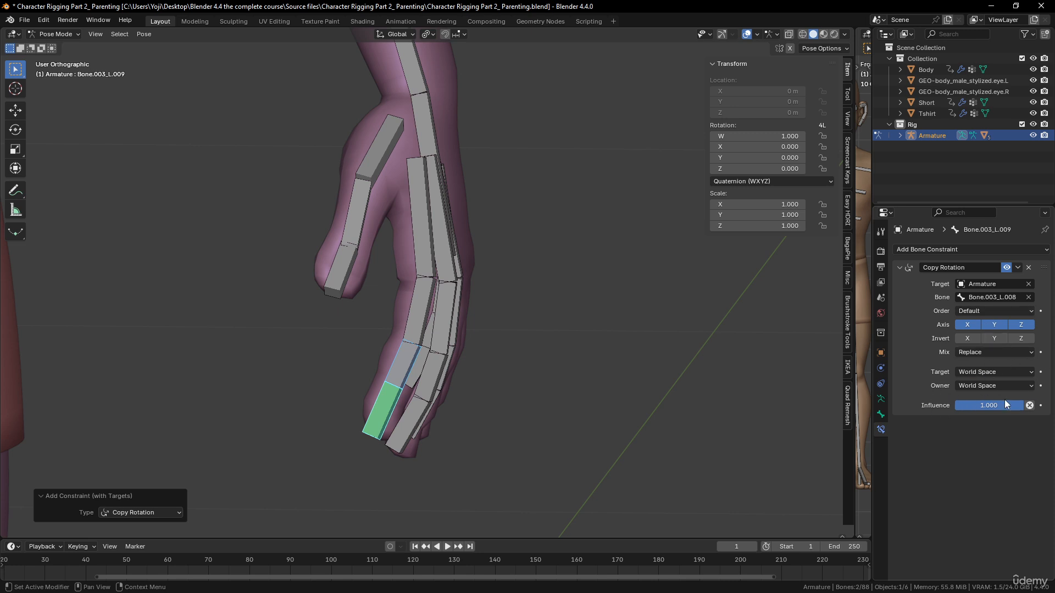
Set the index finger tip bone's Copy Rotation constraint to Local Space for target and owner, with Offset (Legacy) mix.
click(1003, 372)
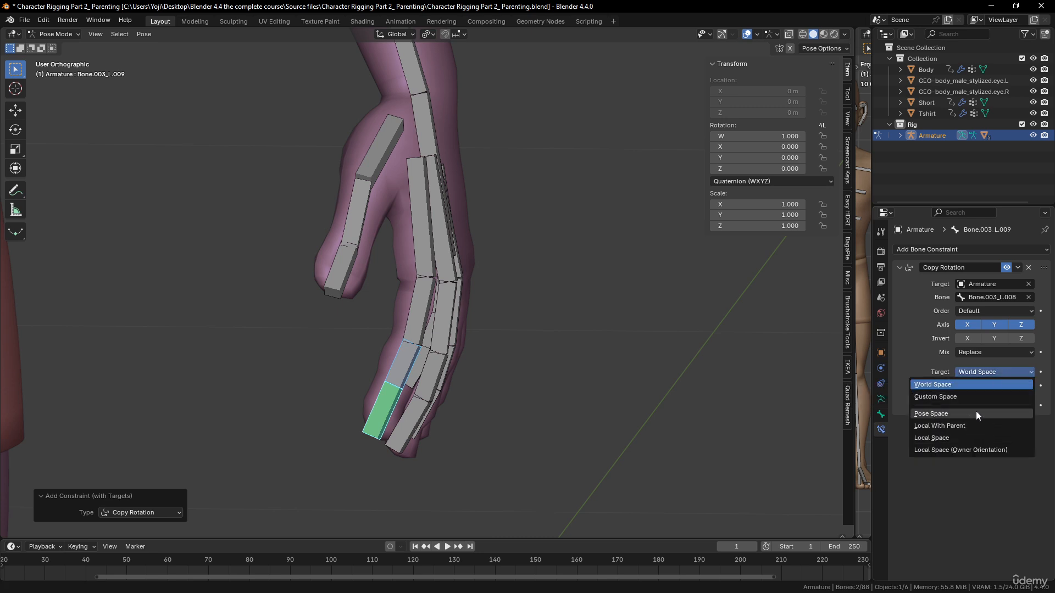
click(965, 437)
click(997, 384)
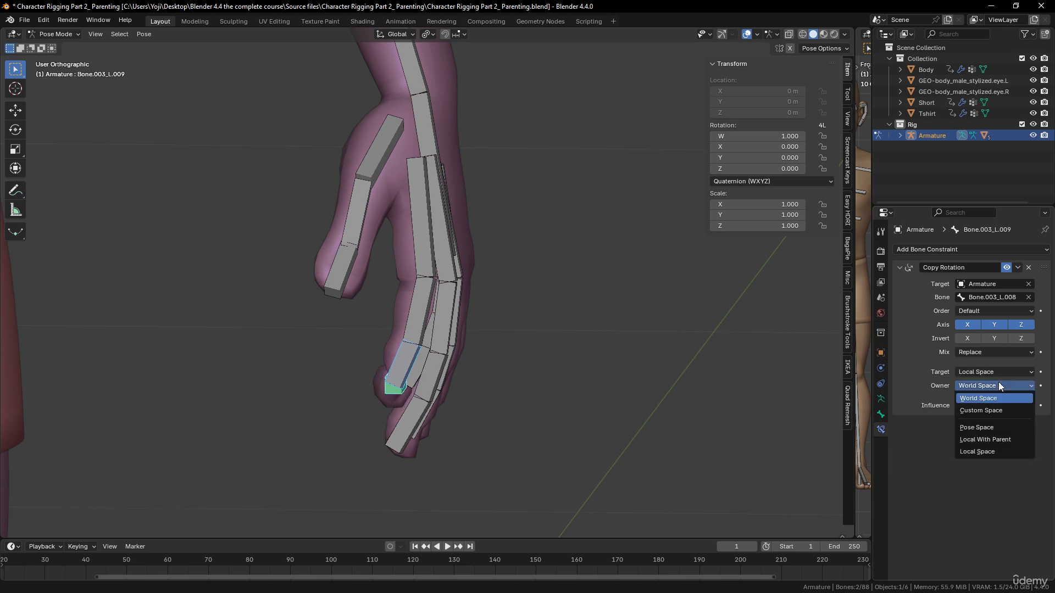
click(976, 451)
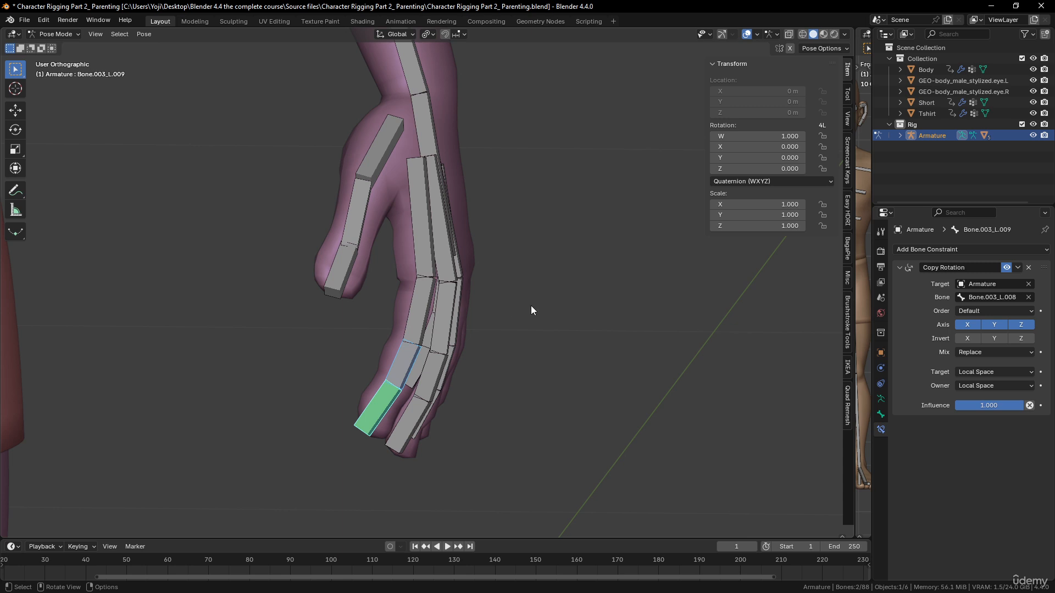
click(1010, 351)
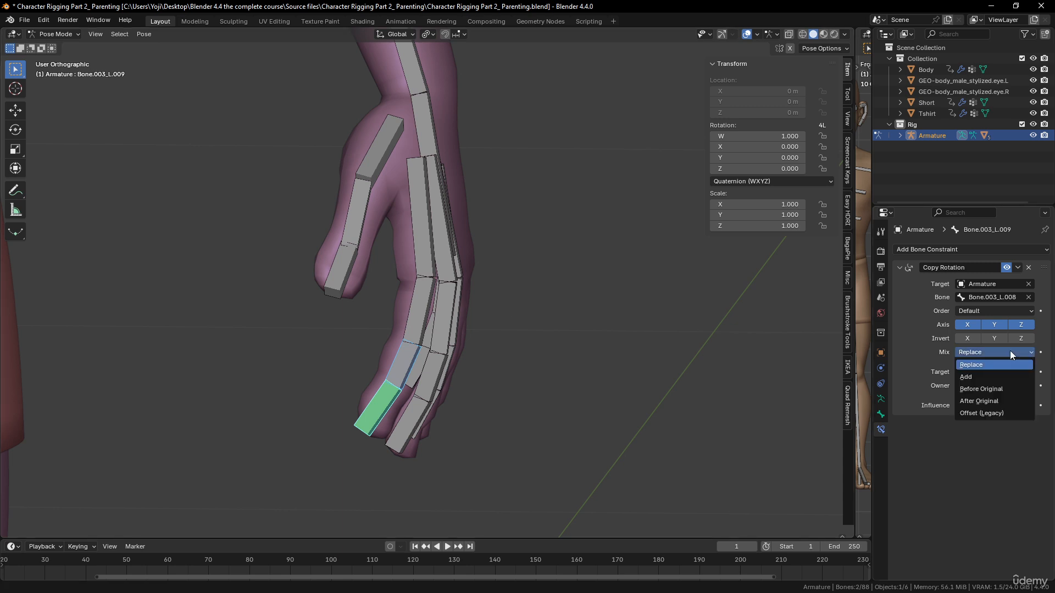
click(987, 413)
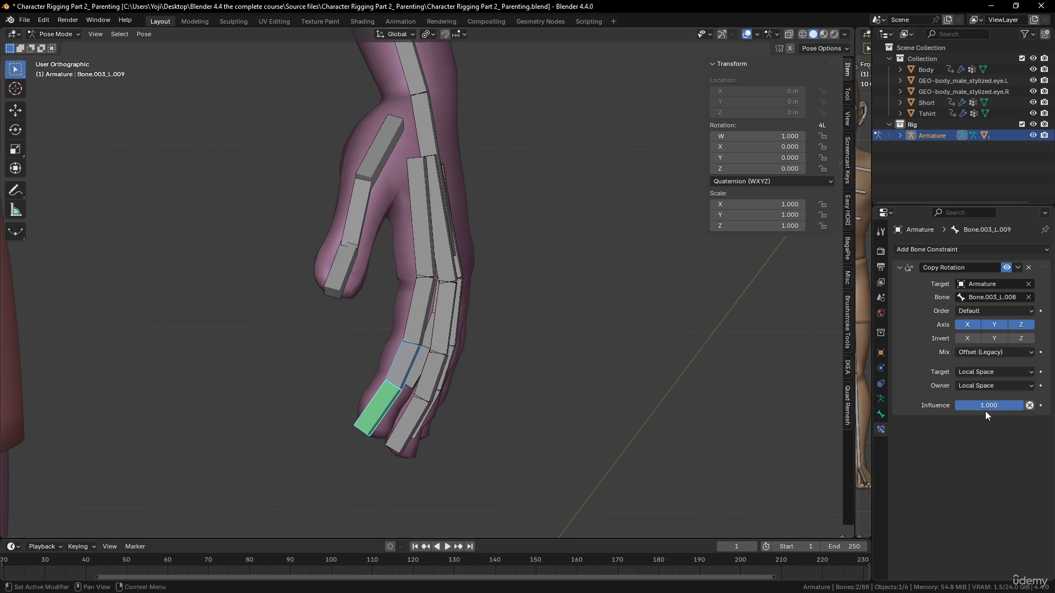
Test the constraint with trial rotations of the index finger's tip and middle bones, cancelling both.
click(383, 396)
middle_drag(383, 410, 388, 415)
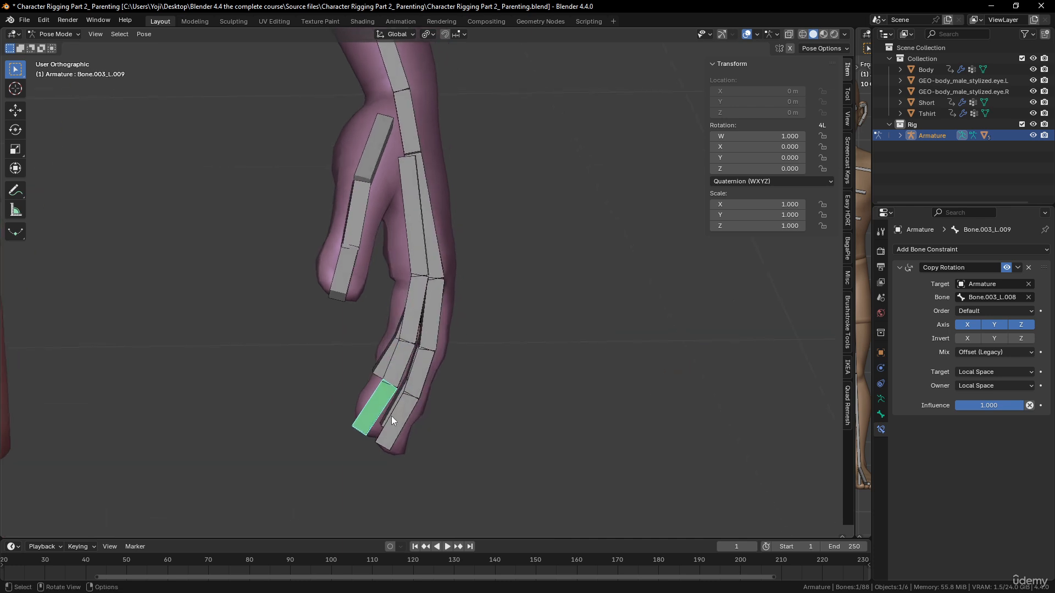
key(r)
right_click(378, 396)
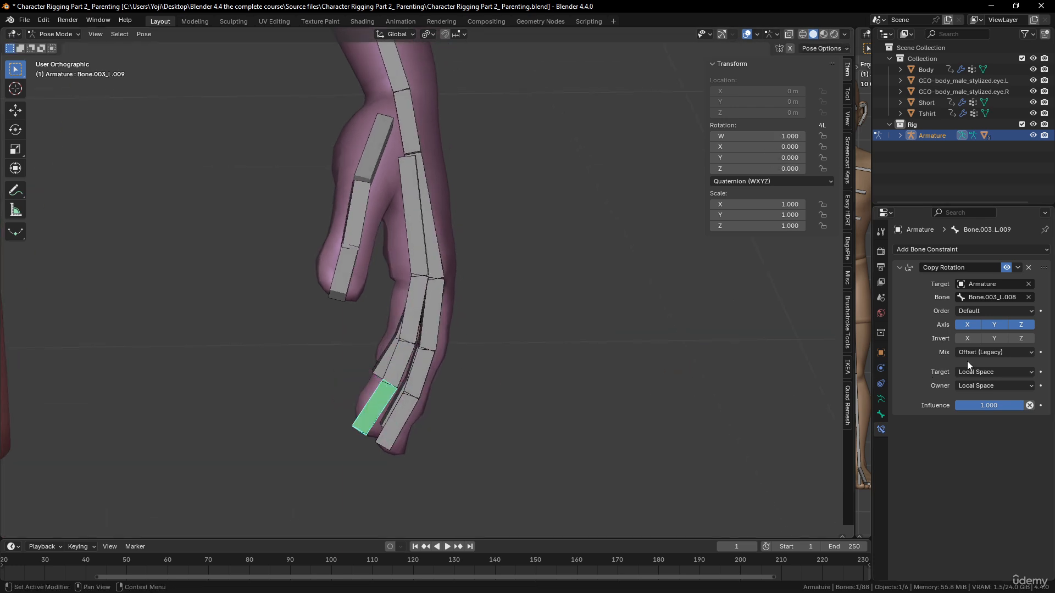
click(397, 364)
middle_drag(398, 364, 437, 385)
key(r)
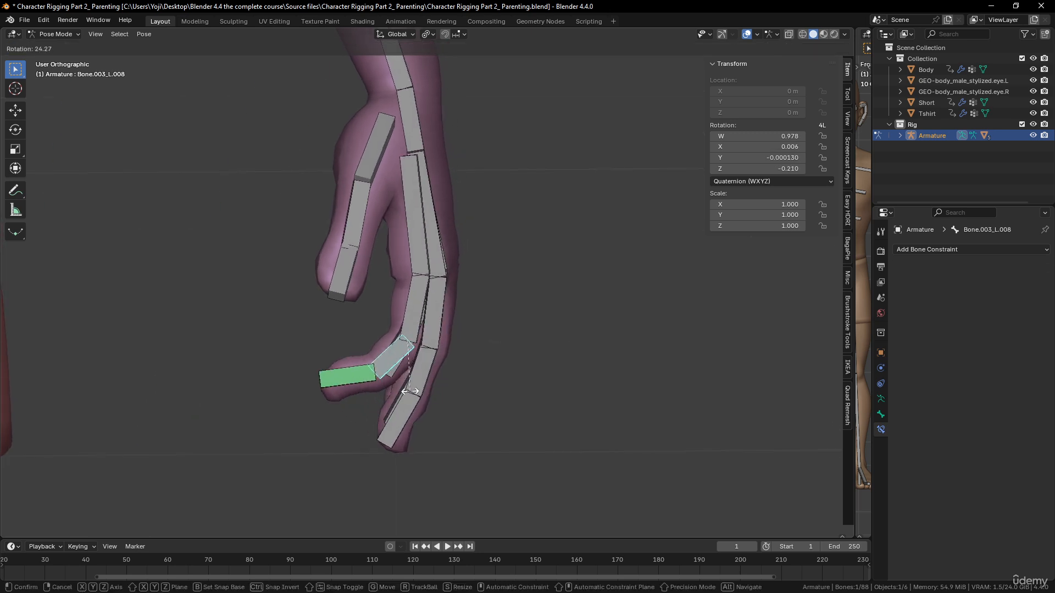
right_click(434, 388)
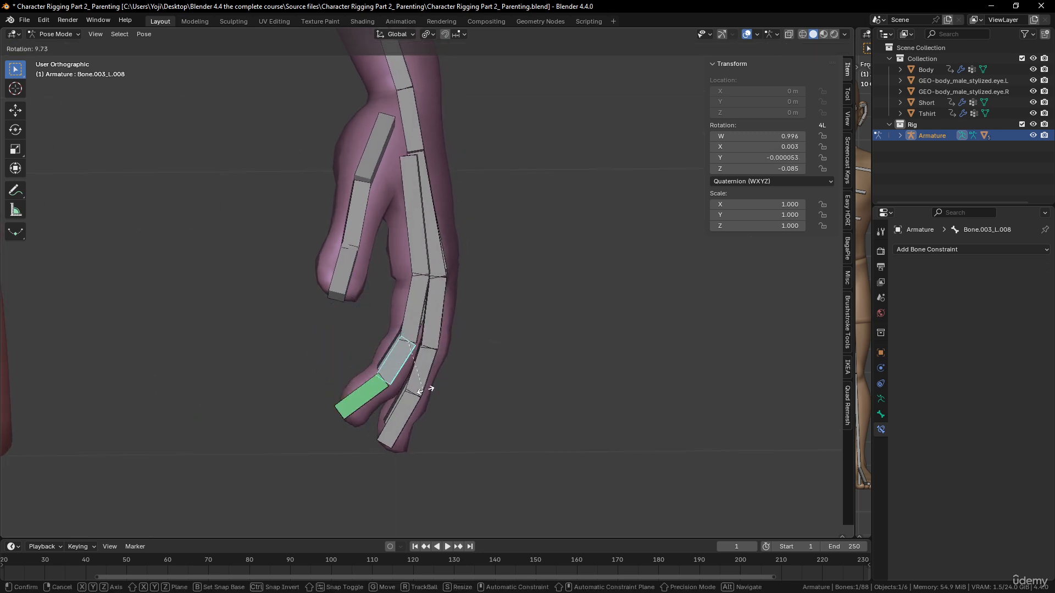
Add a Copy Rotation constraint to the left index finger's middle bone, targeting its base bone Bone.003_L.007.
shift+click(410, 304)
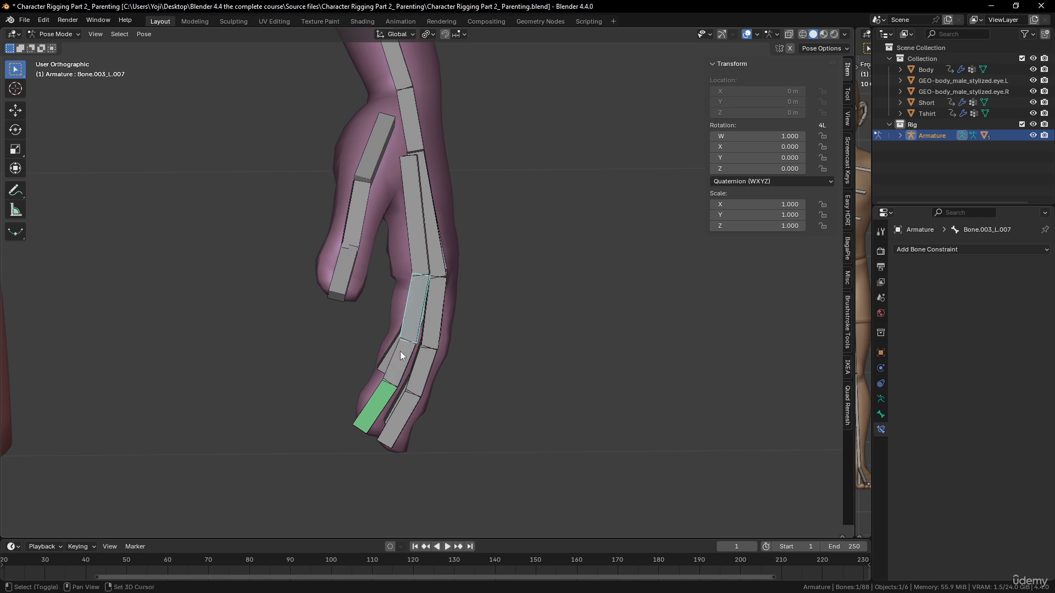
shift+click(400, 351)
key(shift+ctrl+c)
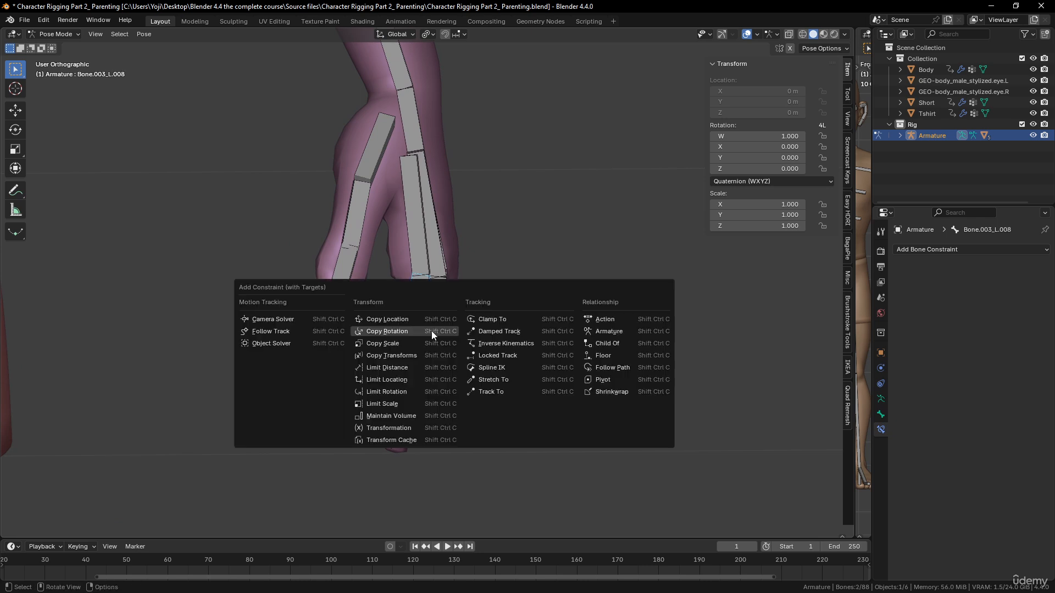
click(431, 330)
Set the middle bone's Copy Rotation constraint to Local Space for target and owner, with Offset (Legacy) mix.
click(995, 371)
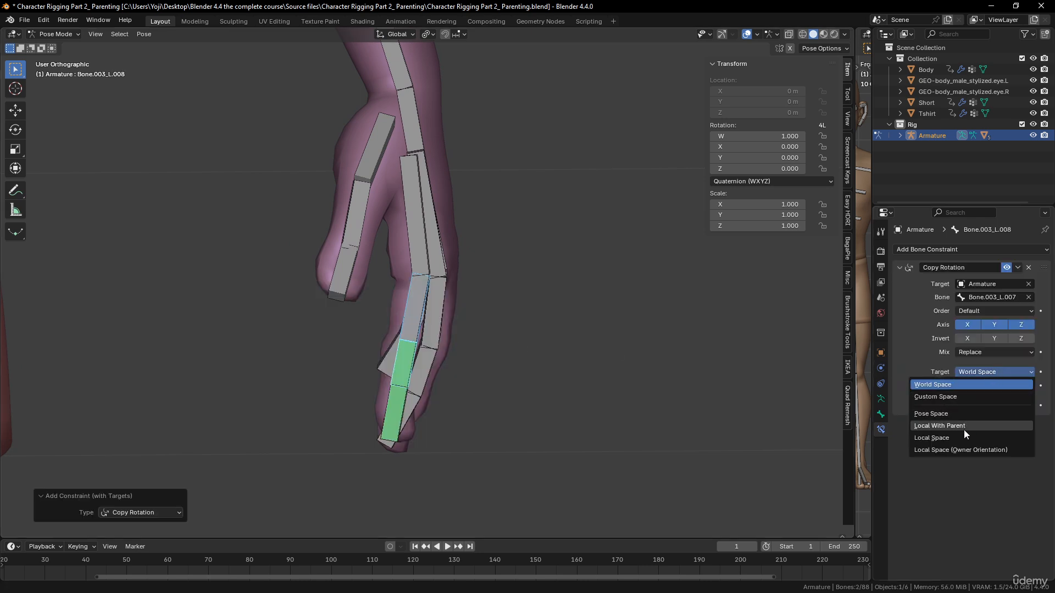
click(961, 438)
click(996, 386)
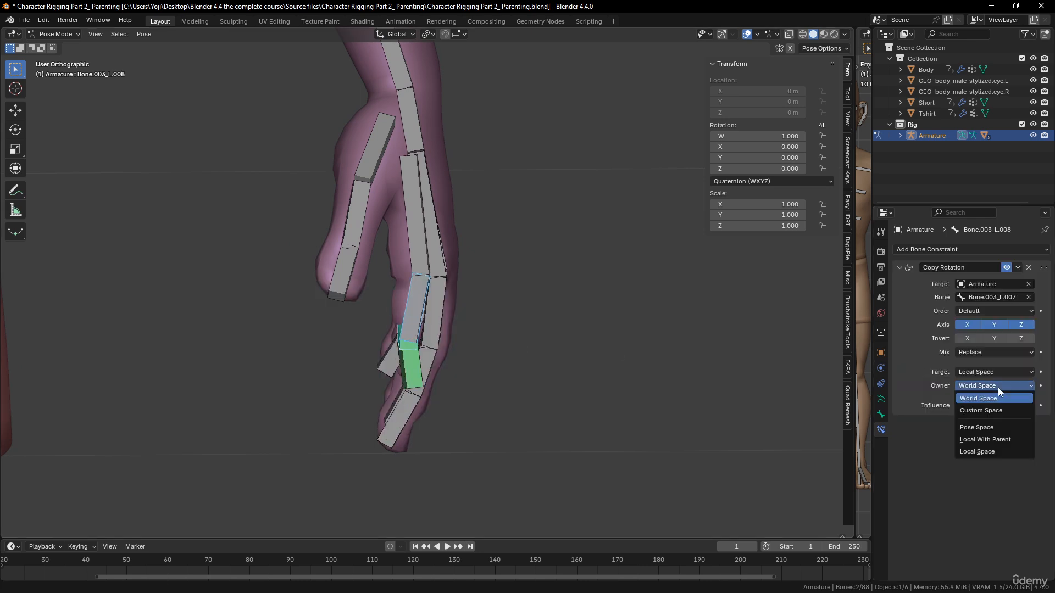
click(988, 452)
click(987, 352)
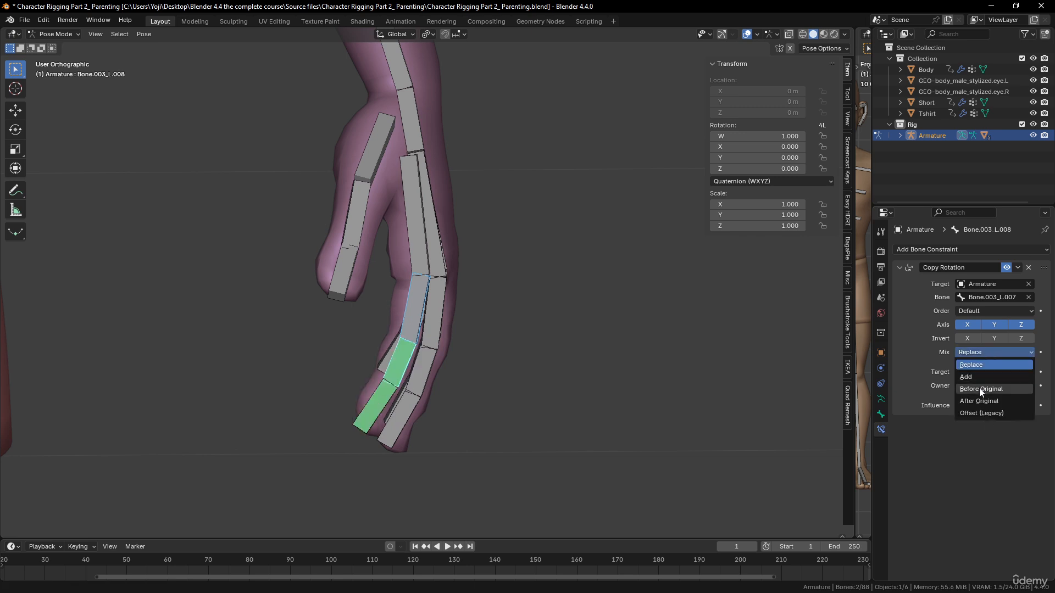
click(982, 413)
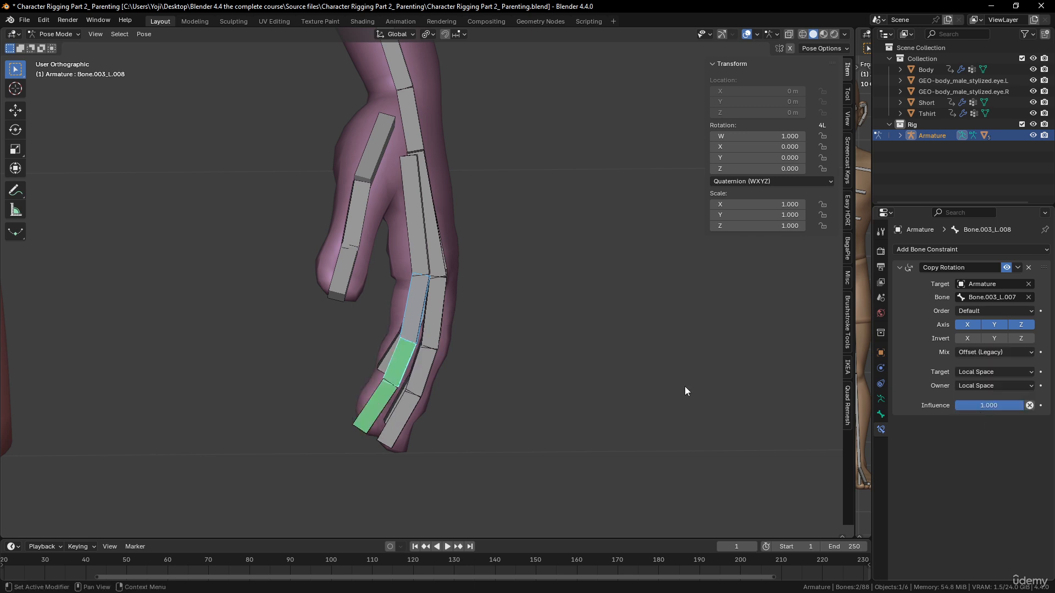
Test the whole finger's curl with a trial rotation of the index finger's base bone, cancelling it.
middle_drag(685, 387, 434, 311)
click(412, 306)
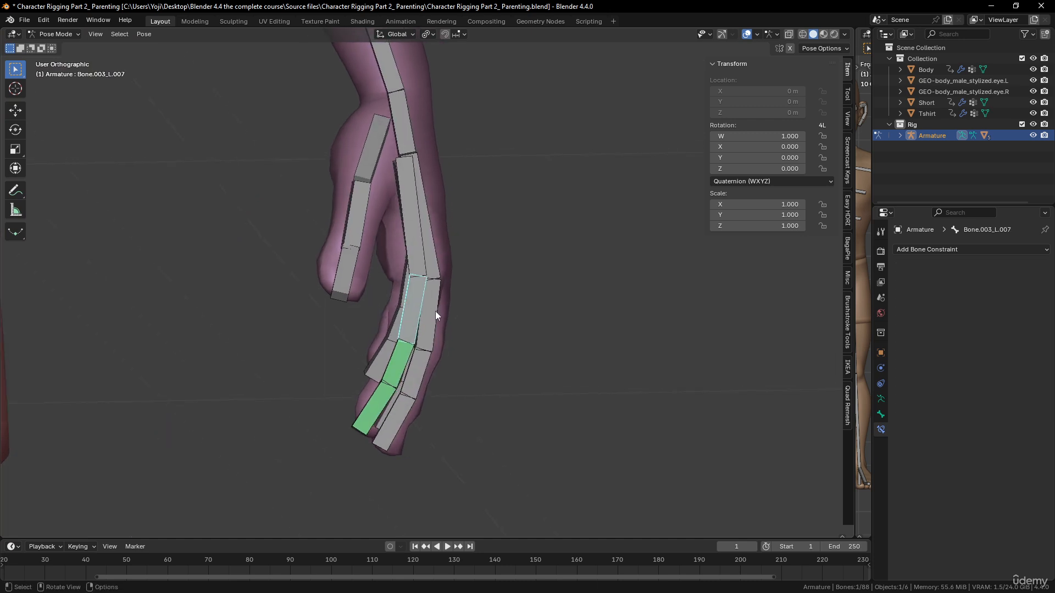
key(r)
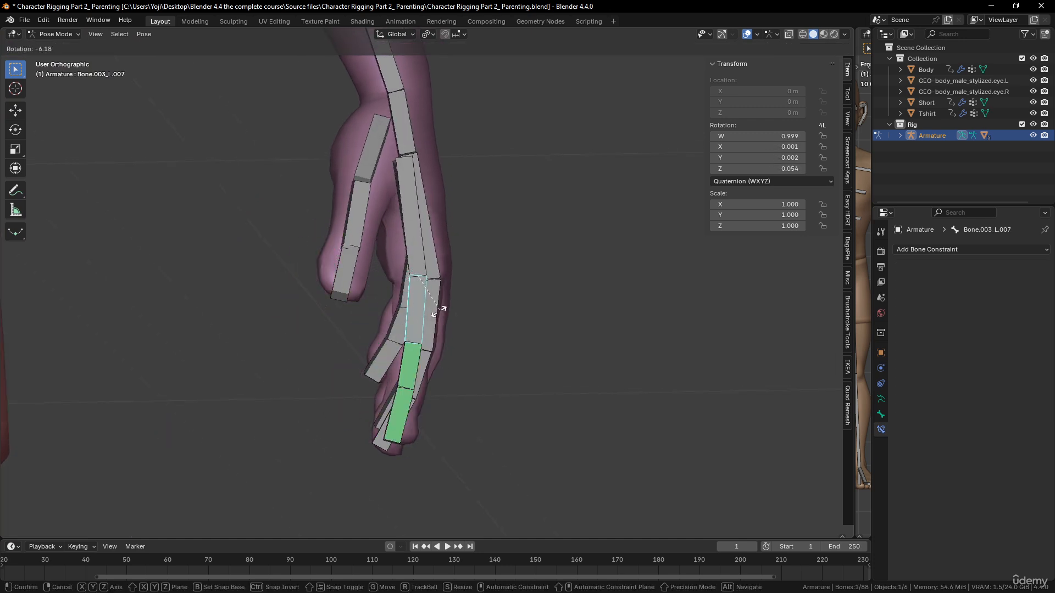
right_click(377, 317)
middle_drag(398, 308, 405, 310)
Copy the index finger middle bone's Copy Rotation constraint to the middle and tip bones of the left middle, ring and little fingers.
click(402, 363)
click(1018, 268)
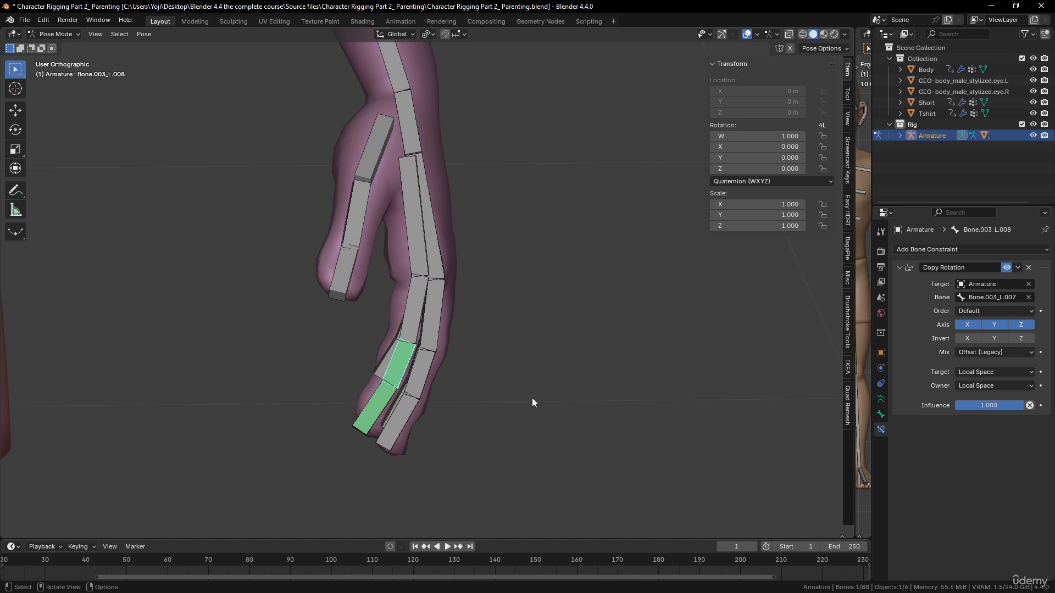
middle_drag(532, 398, 470, 375)
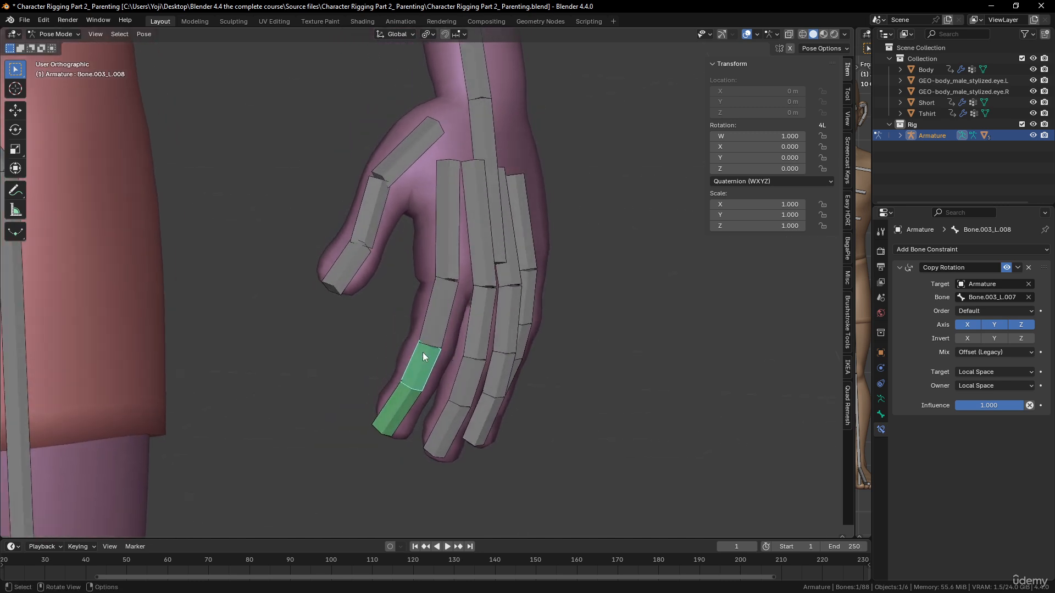
click(441, 427)
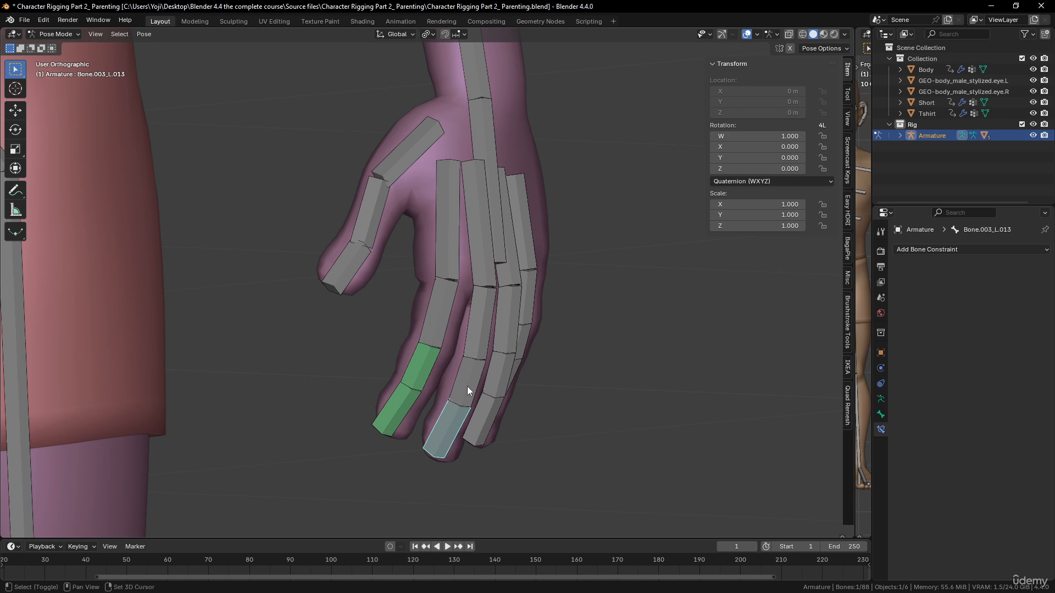
shift+click(467, 387)
shift+click(490, 419)
shift+click(497, 389)
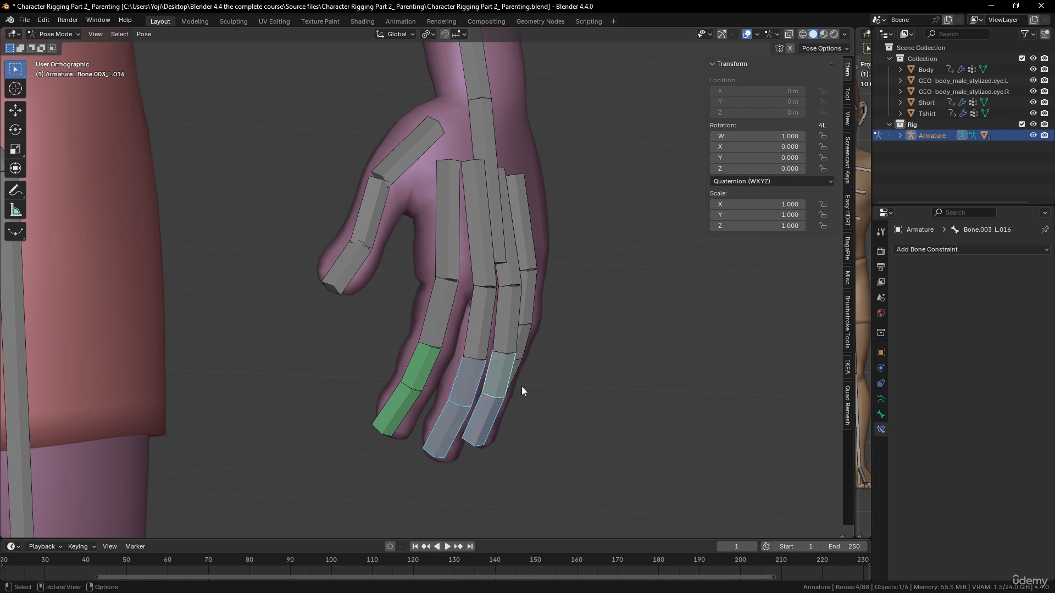
middle_drag(520, 391, 602, 387)
shift+click(594, 379)
shift+click(590, 345)
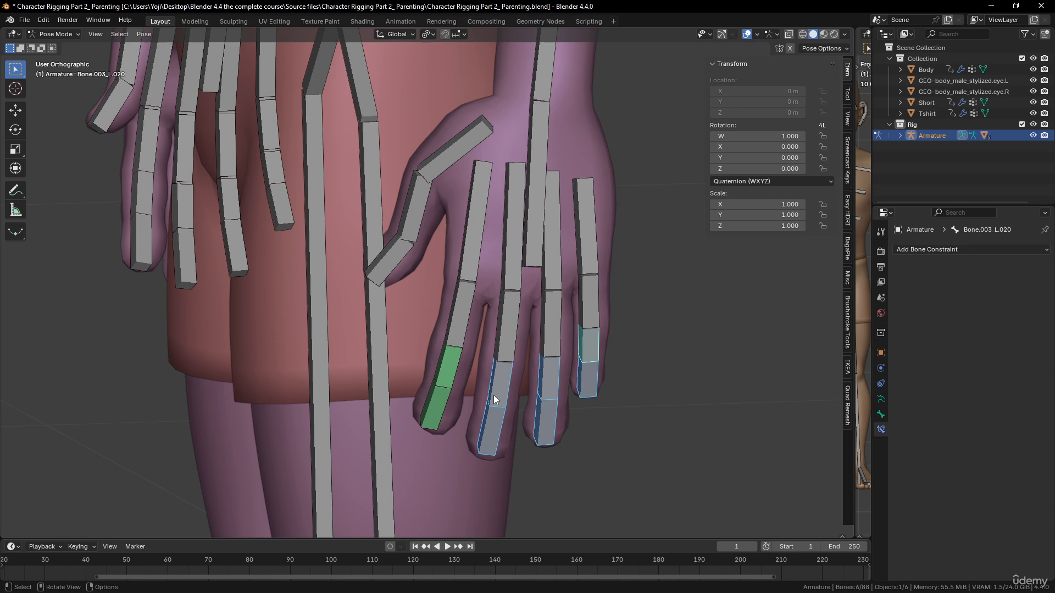
middle_drag(475, 382, 545, 379)
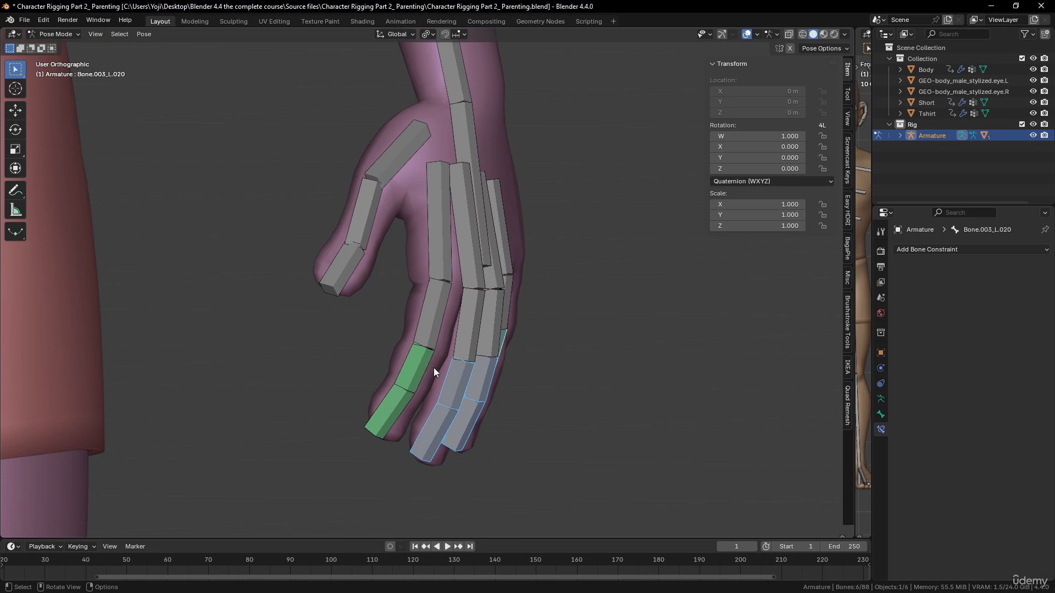
shift+click(406, 368)
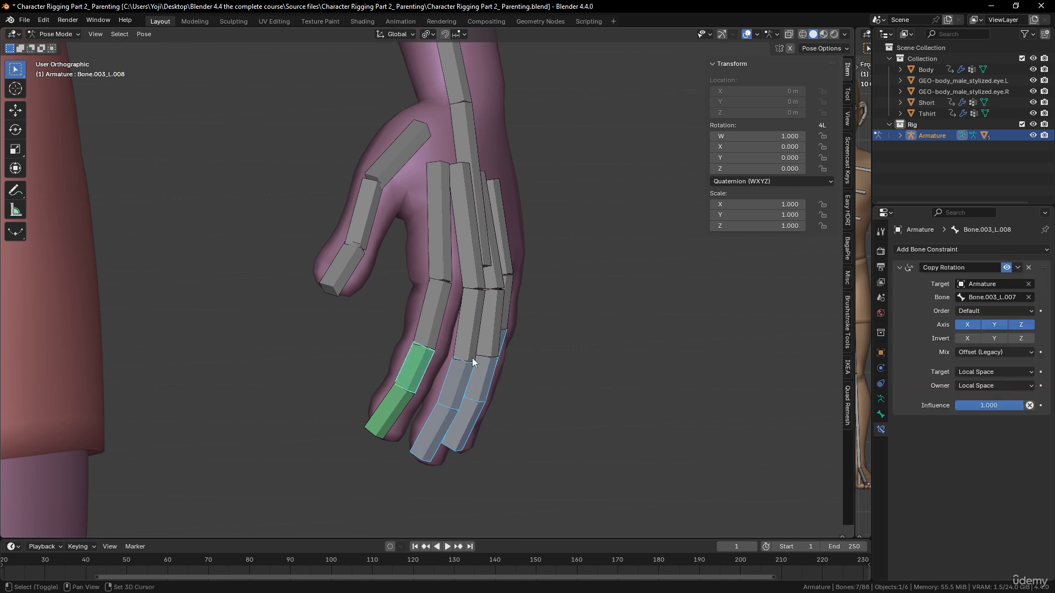
click(1017, 269)
click(1000, 301)
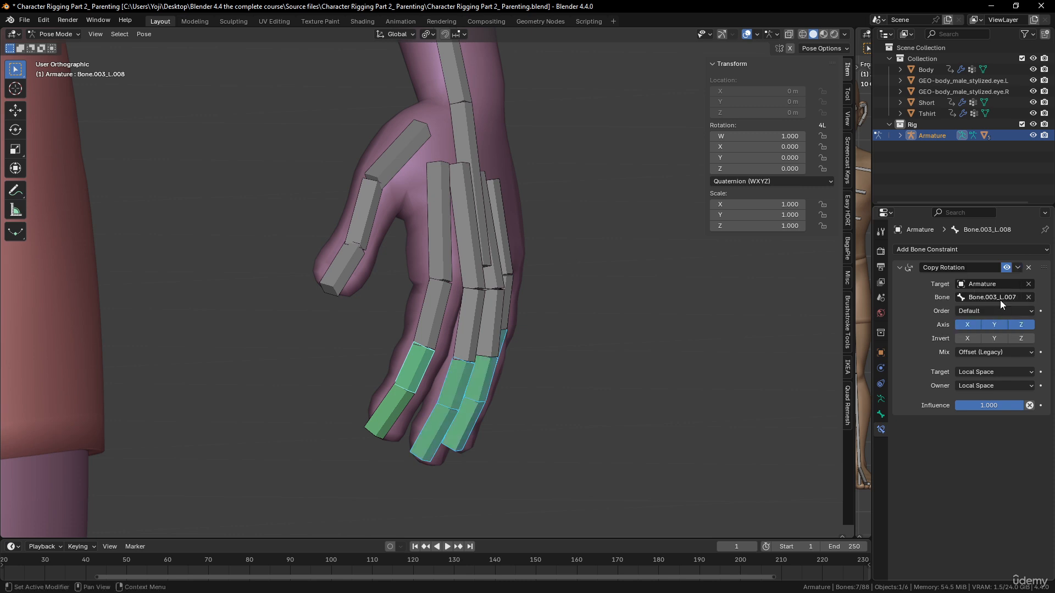
Check which target bone the copied constraints use by inspecting the base and middle bones of the neighbouring fingers.
middle_drag(599, 424, 511, 419)
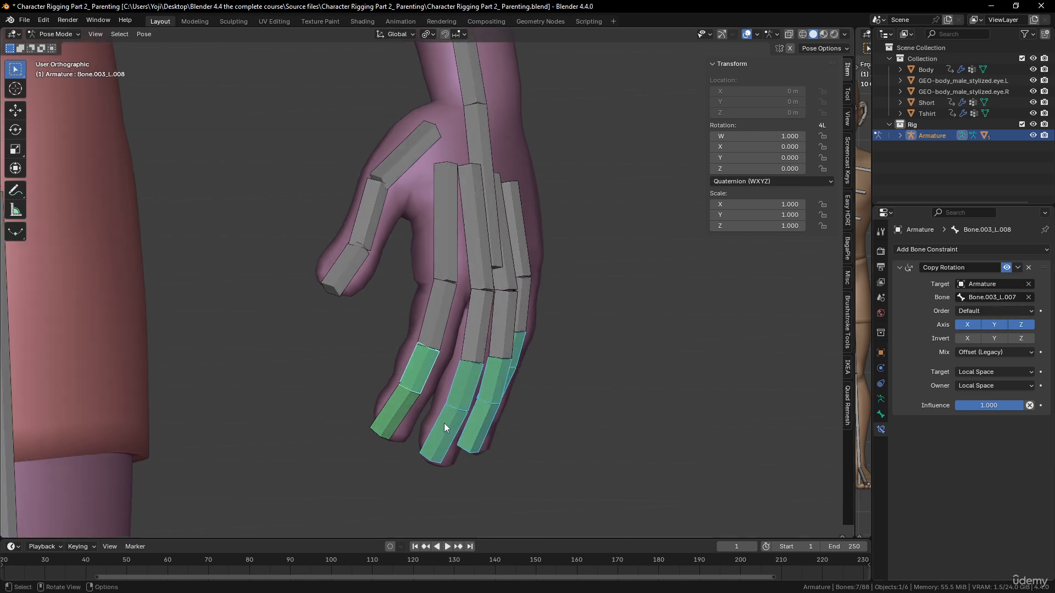
click(434, 324)
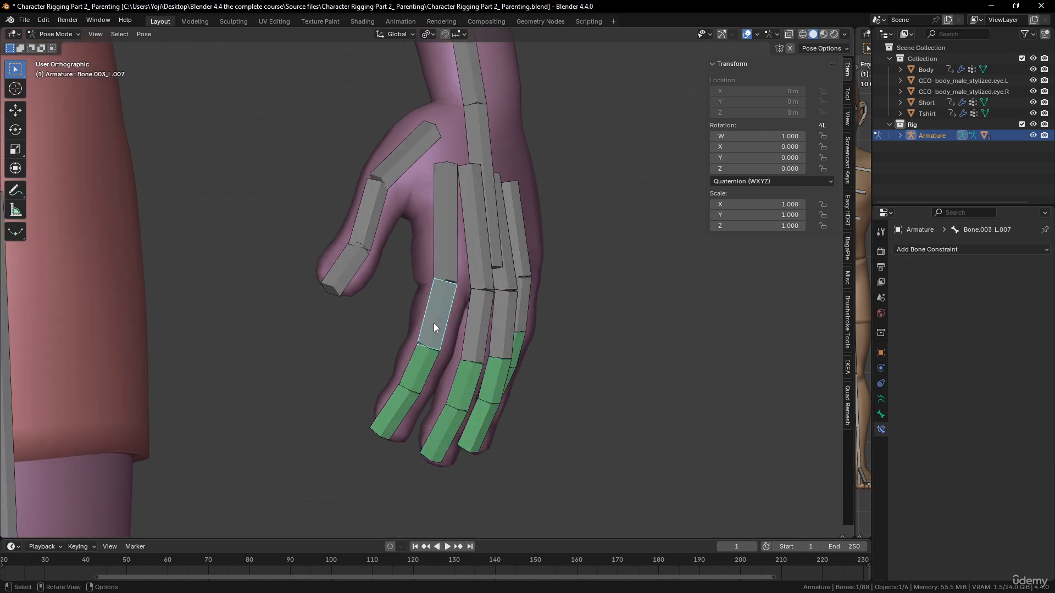
click(466, 381)
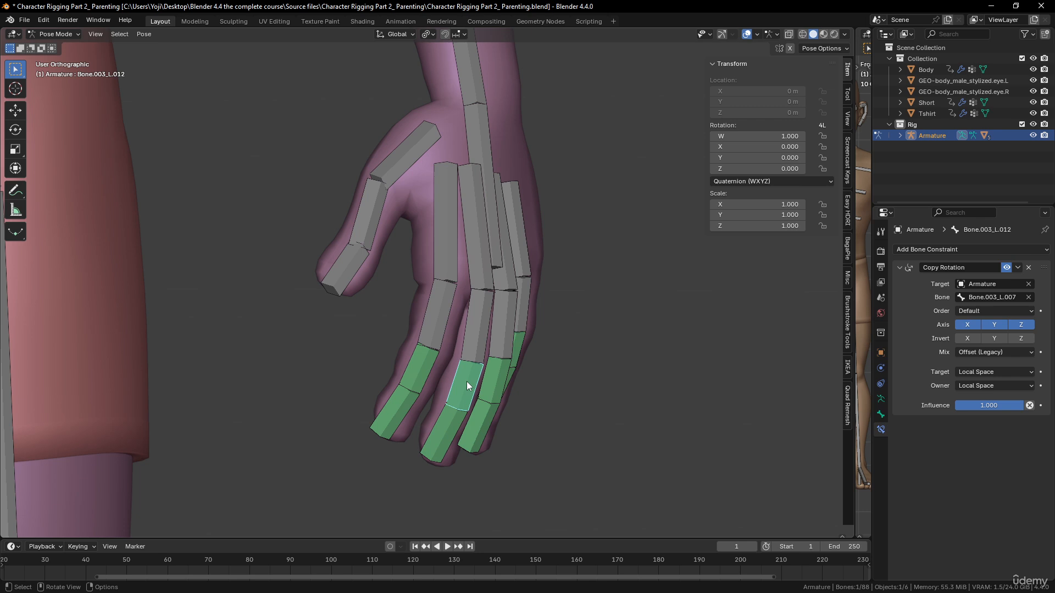
click(496, 380)
click(476, 337)
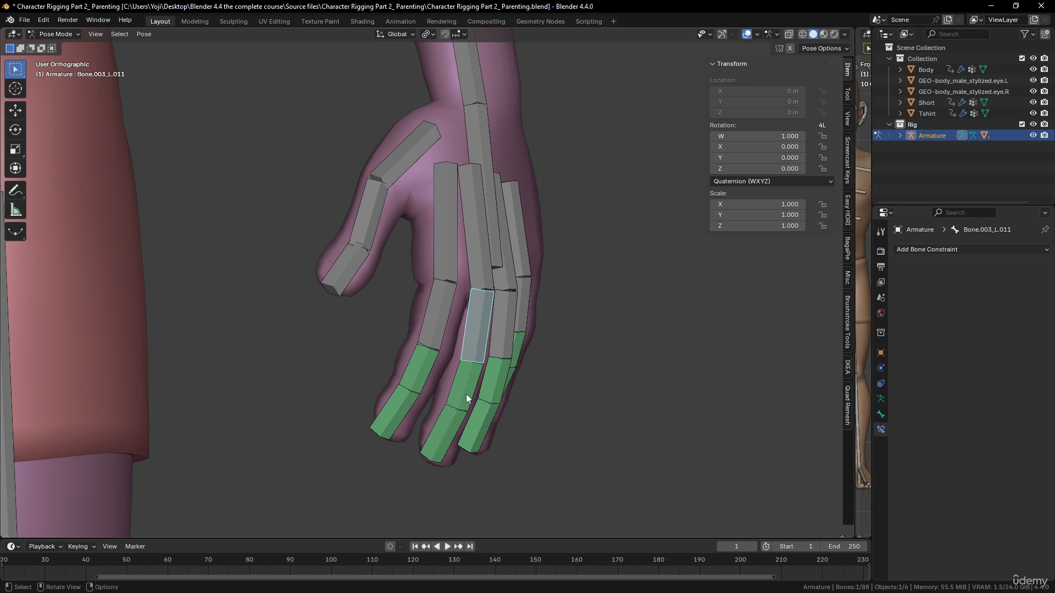
Undo the latest bone selections and the copying of the constraint to the other fingers.
key(ctrl+z)
key(ctrl+z)
key(ctrl+z)
key(ctrl+z)
key(ctrl+z)
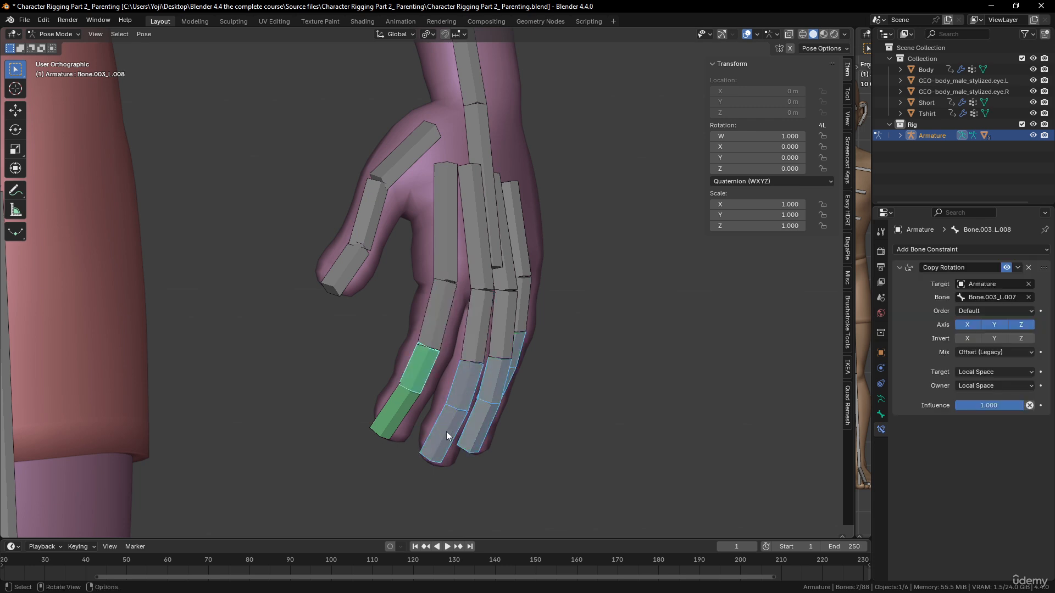
Add a Copy Rotation constraint to the left middle finger's middle bone, targeting its base bone Bone.003_L.011.
middle_drag(447, 436, 463, 335)
scroll(471, 439, up, 2)
click(432, 376)
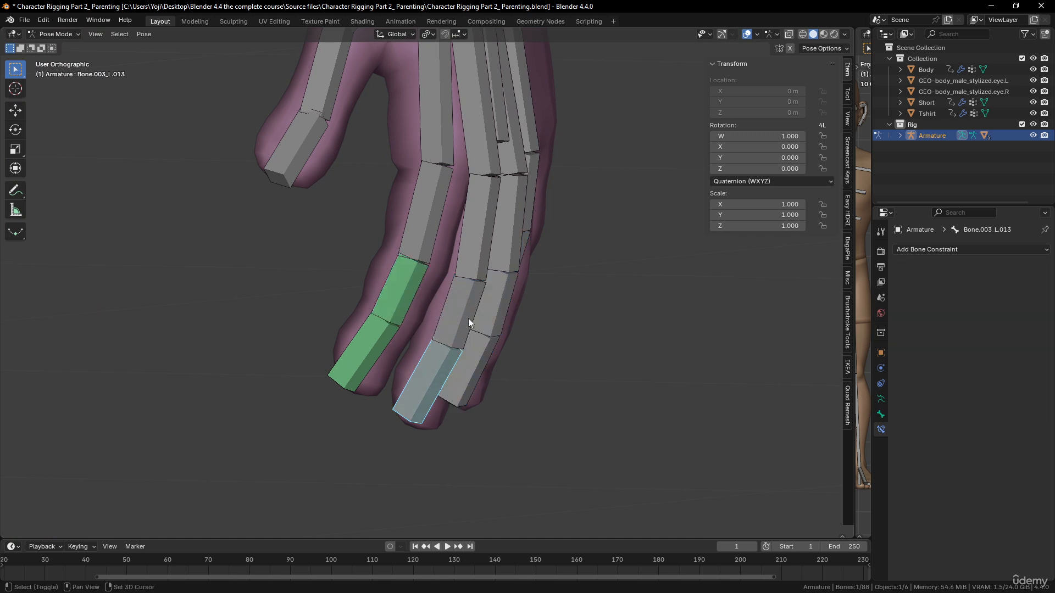
click(476, 223)
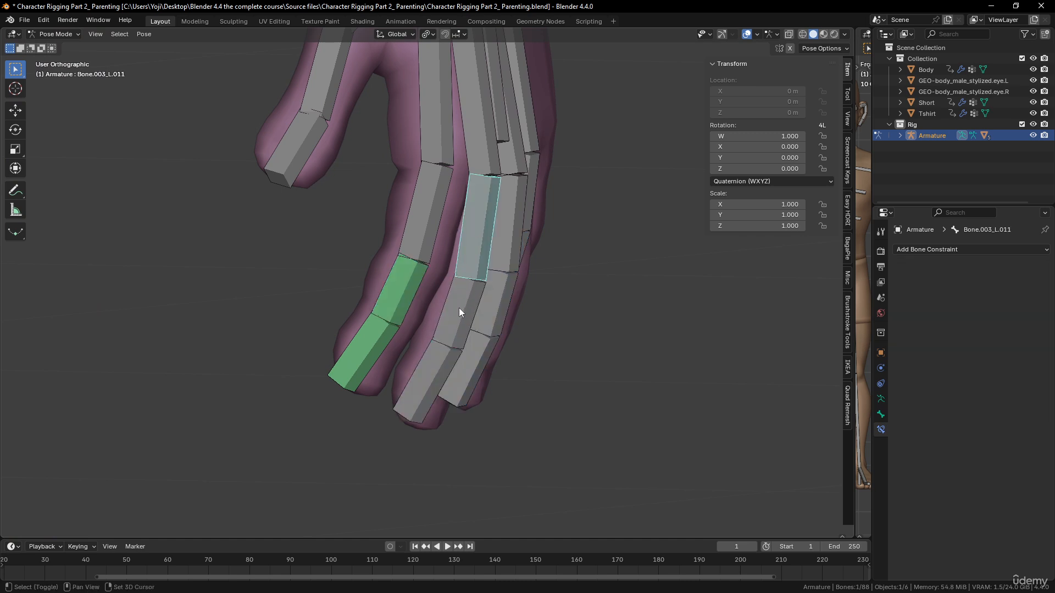
shift+click(459, 308)
key(shift+ctrl+c)
click(476, 279)
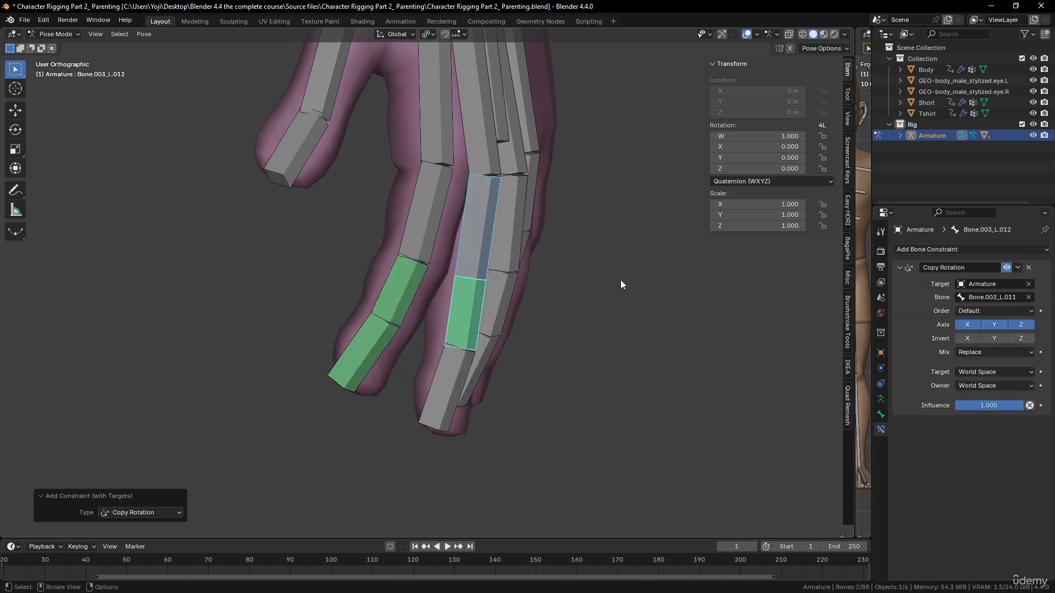
Set the left middle finger middle bone's Copy Rotation constraint to Local Space for target and owner, with Offset (Legacy) mix.
click(997, 368)
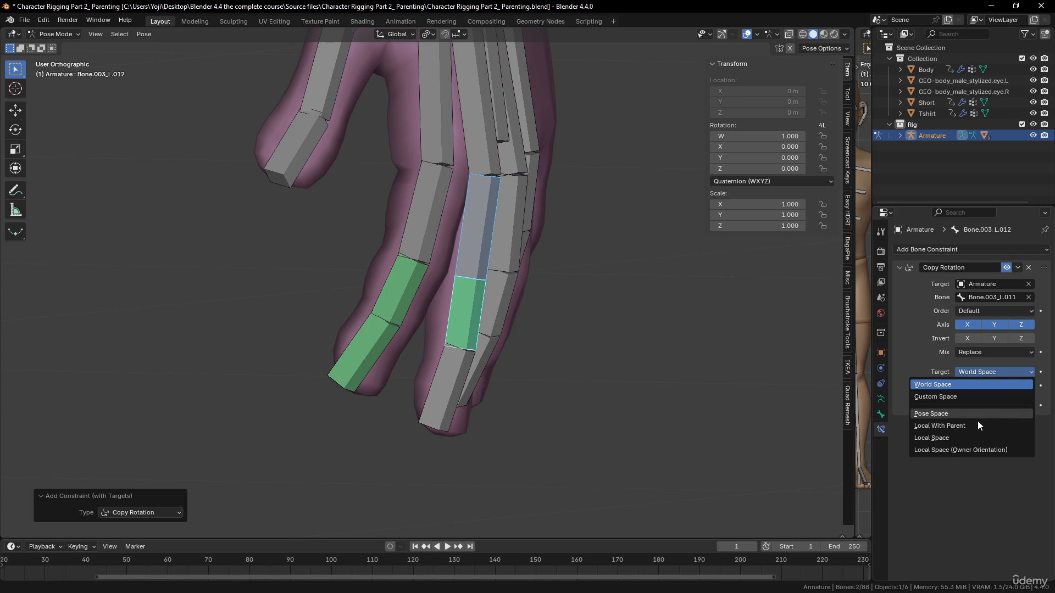
click(977, 437)
click(1010, 387)
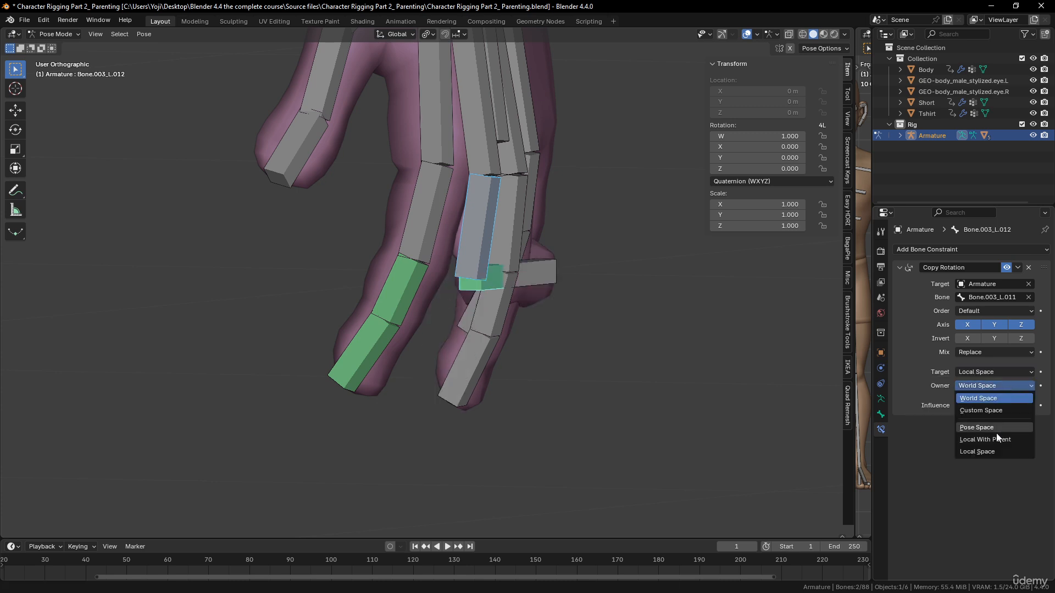
click(997, 451)
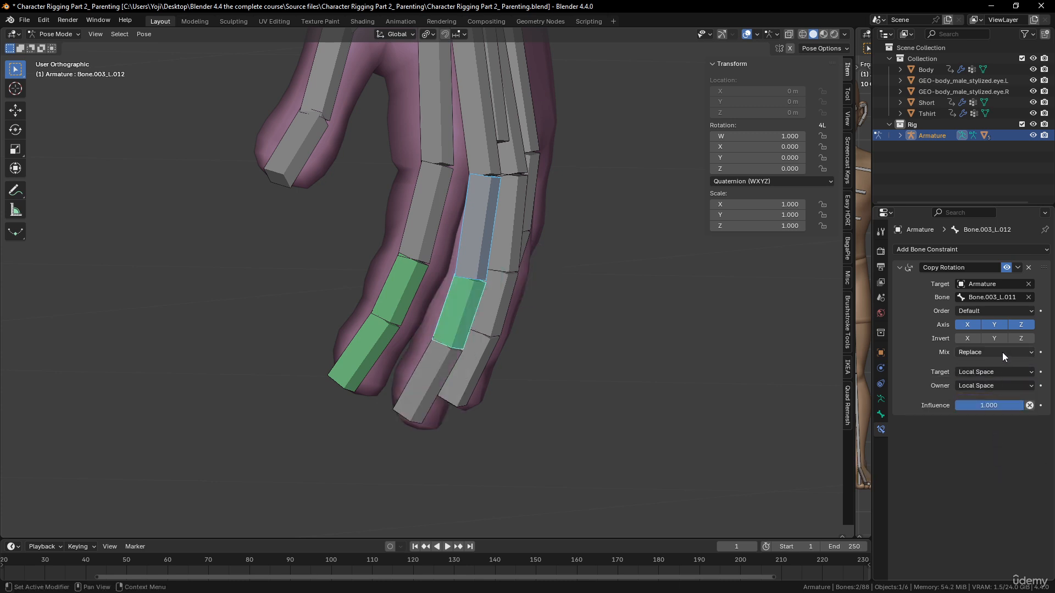
click(1002, 353)
click(990, 413)
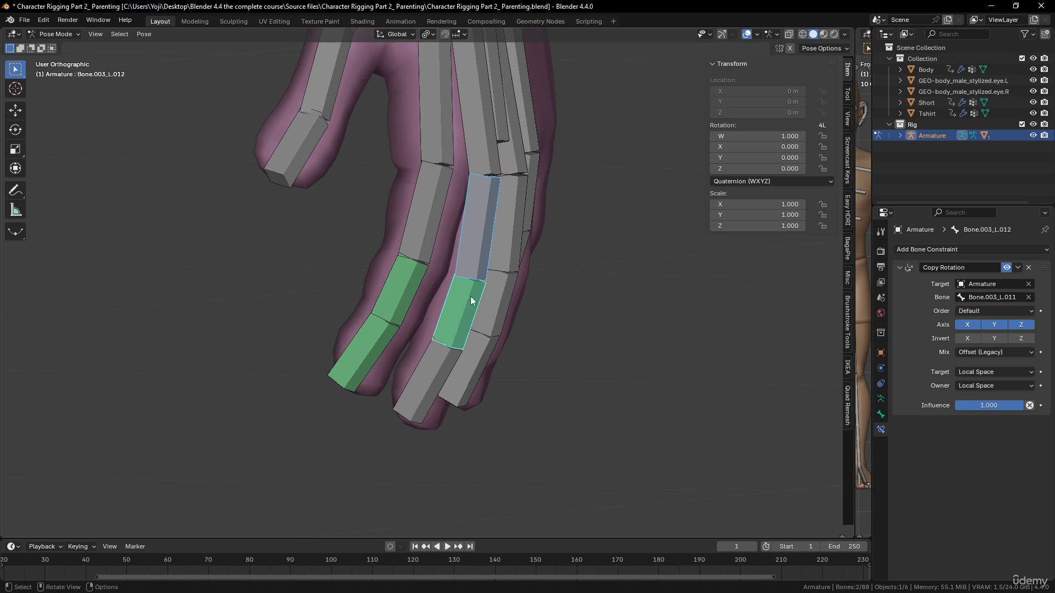
Add a Copy Rotation constraint to the left middle finger's tip bone, targeting Bone.003_L.021.
click(434, 361)
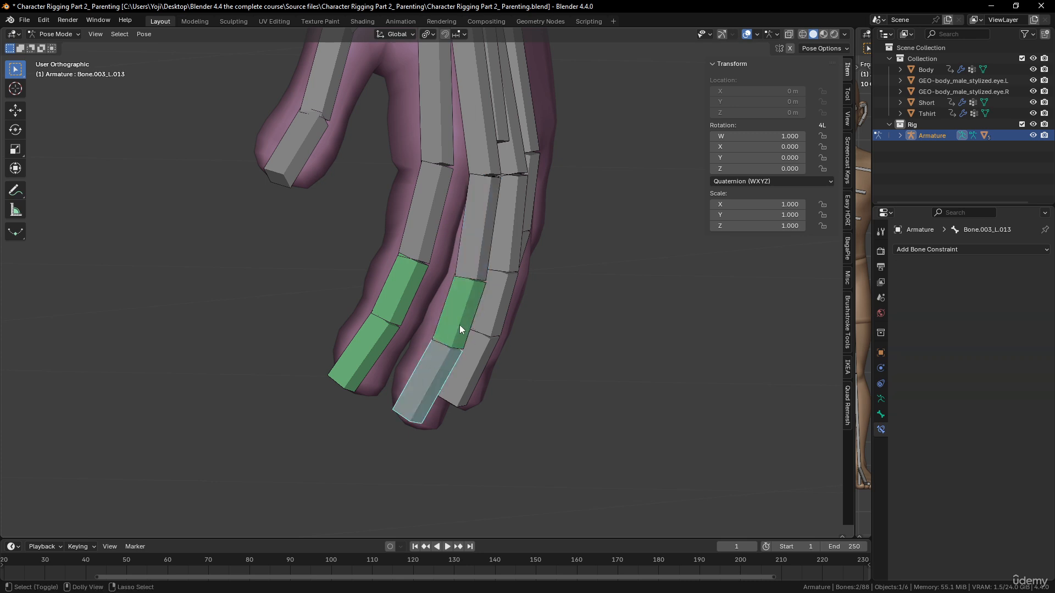
key(shift+ctrl+c)
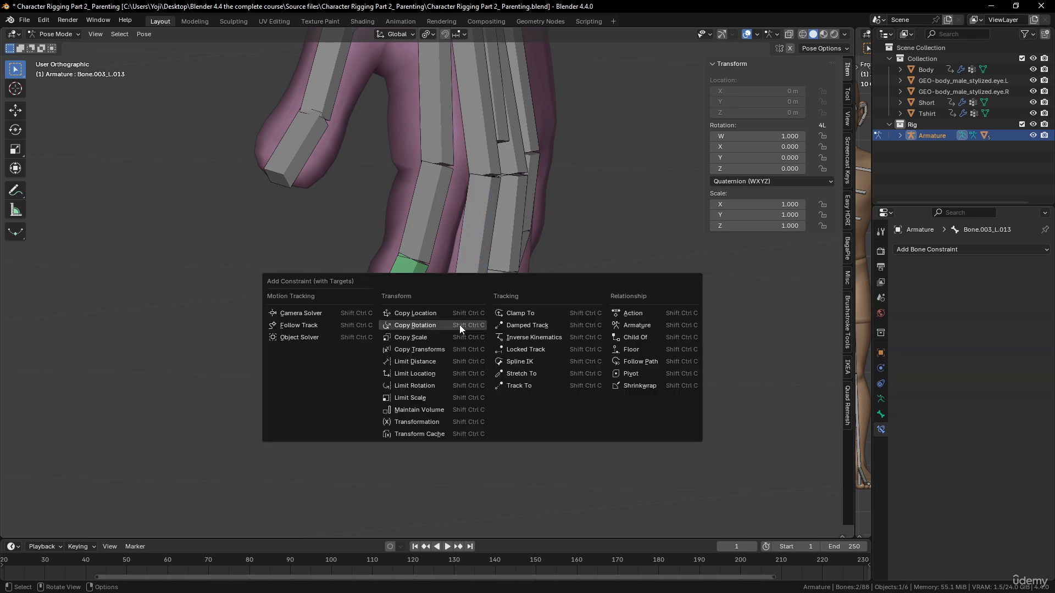
click(459, 325)
Set the middle finger tip bone's Copy Rotation constraint to Local Space for target and owner, with Offset (Legacy) mix.
click(993, 371)
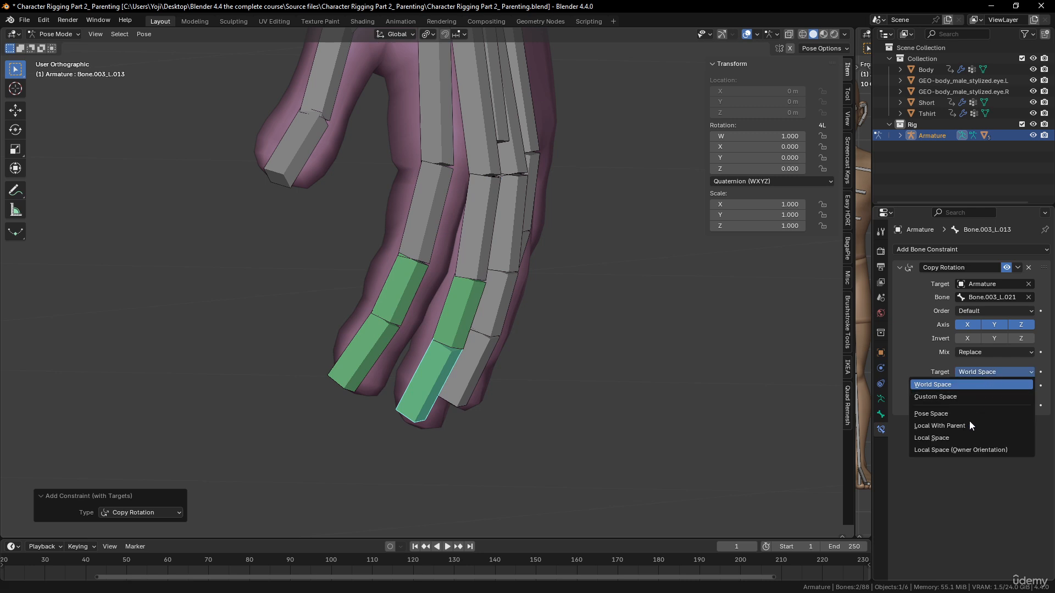
click(964, 435)
click(1001, 387)
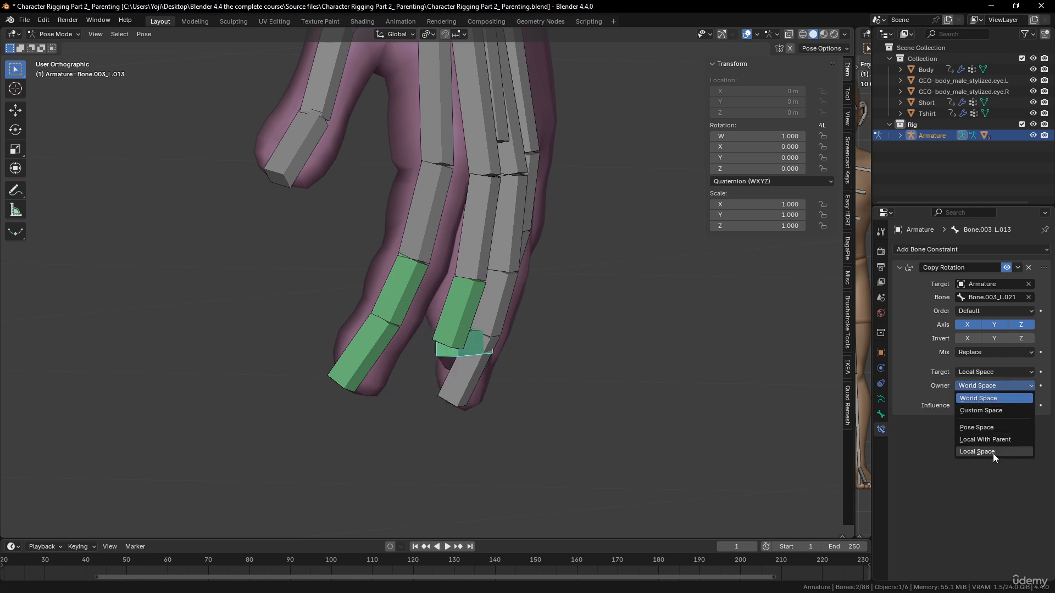
click(994, 452)
click(1008, 352)
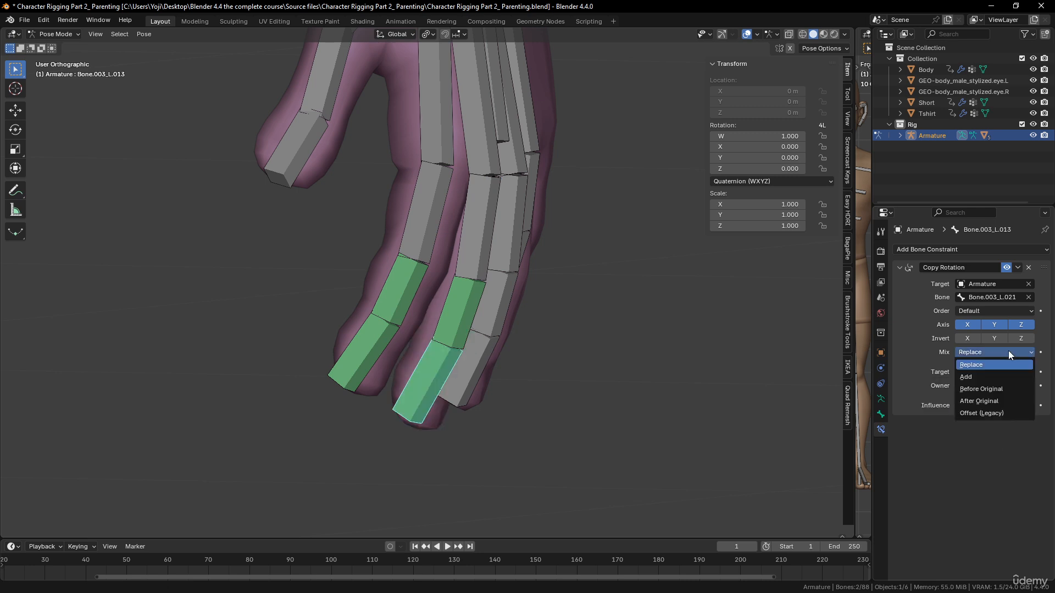
click(989, 414)
Add a Copy Rotation constraint to the left ring finger's middle bone, targeting its base bone Bone.003_L.015.
ctrl+scroll(413, 308, down, 8)
shift+click(423, 240)
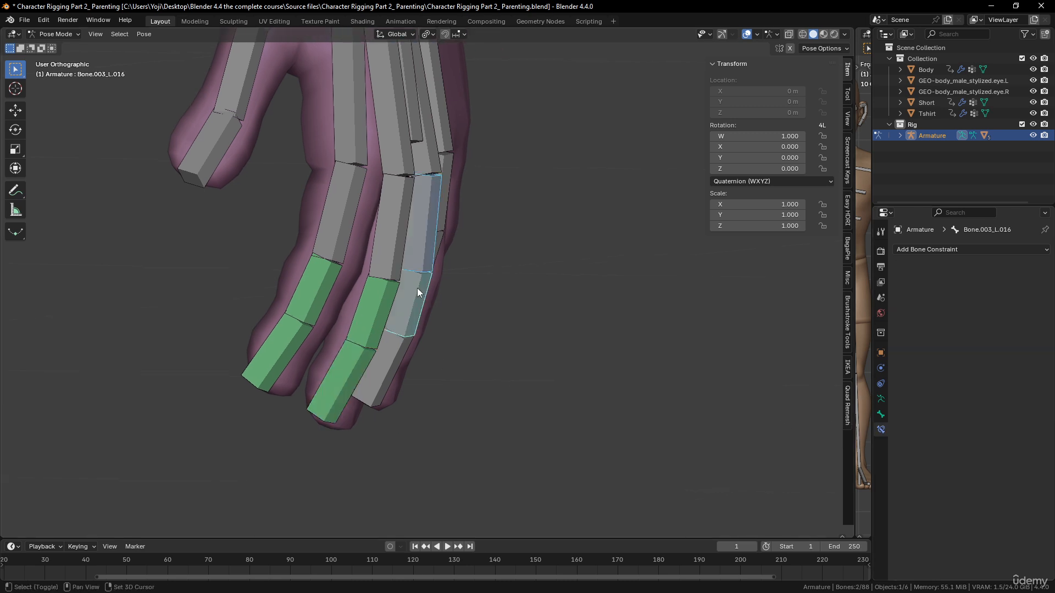
key(shift+ctrl+c)
click(457, 263)
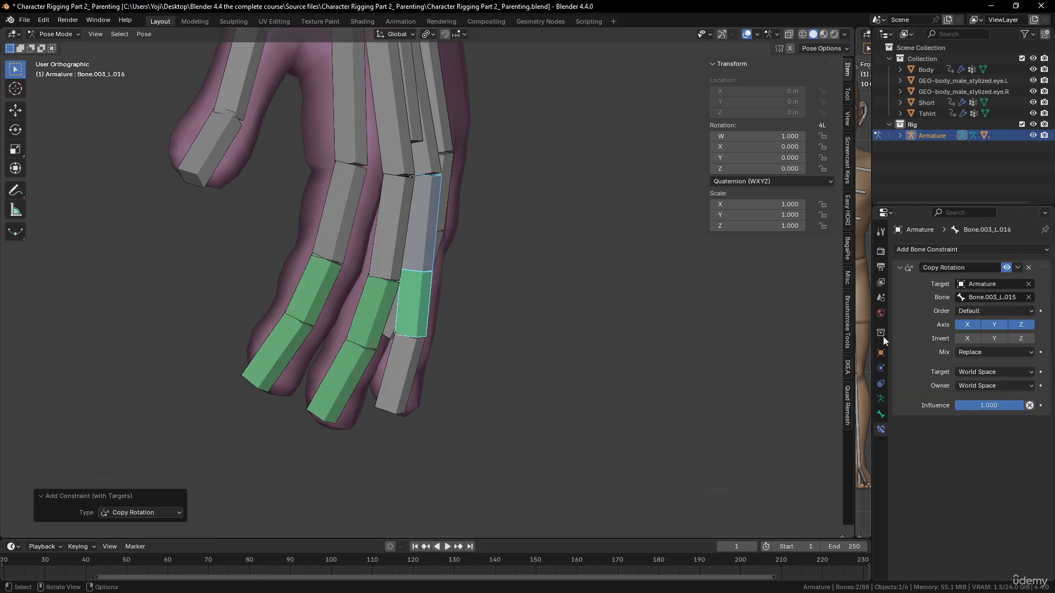
Set both the target and owner space of the ring finger middle bone's Copy Rotation constraint to Local Space.
click(1008, 374)
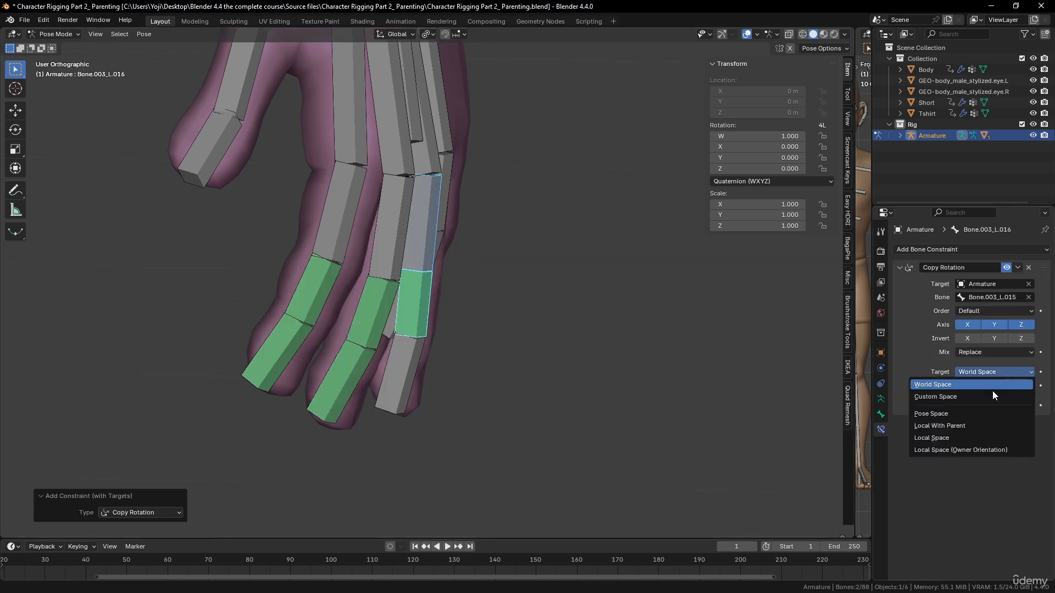
click(961, 439)
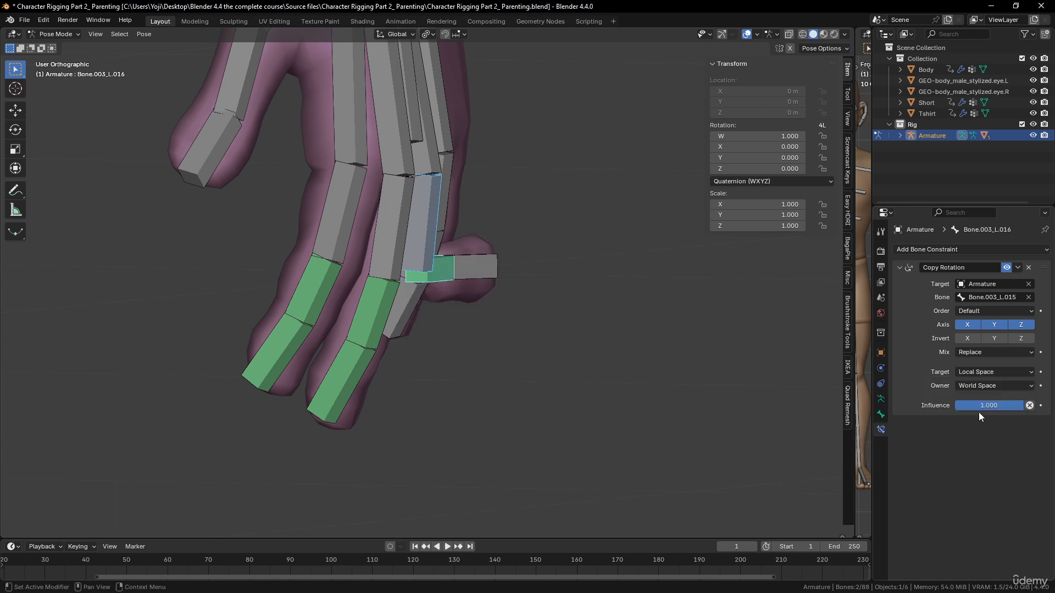
click(1001, 386)
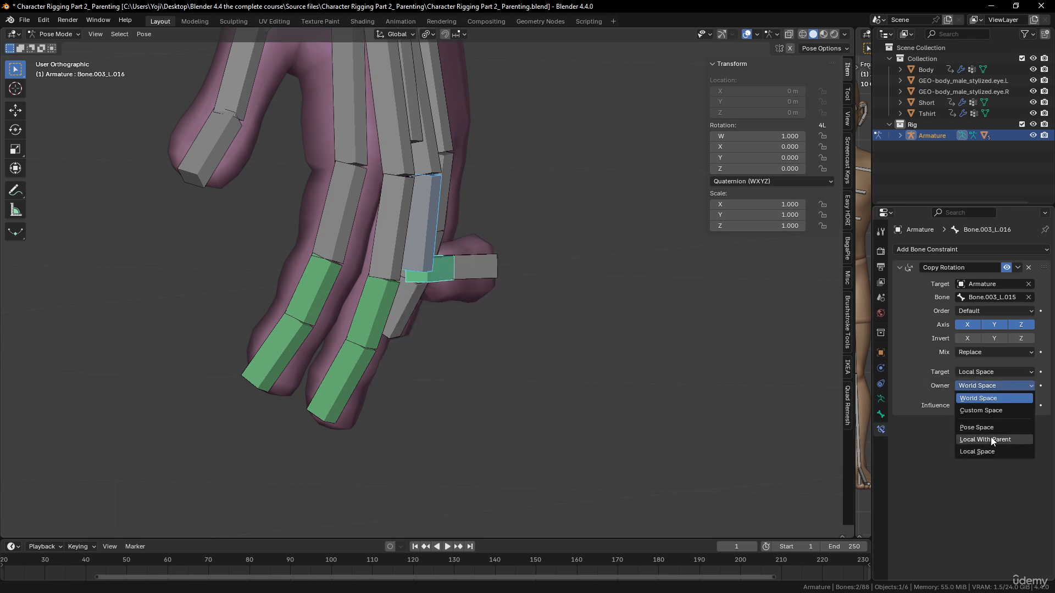
click(988, 452)
Try a Copy Rotation constraint on the ring finger's tip bone targeting Bone.003_L.021, with Local Space target and owner and Offset (Legacy) mix.
middle_drag(529, 350, 407, 294)
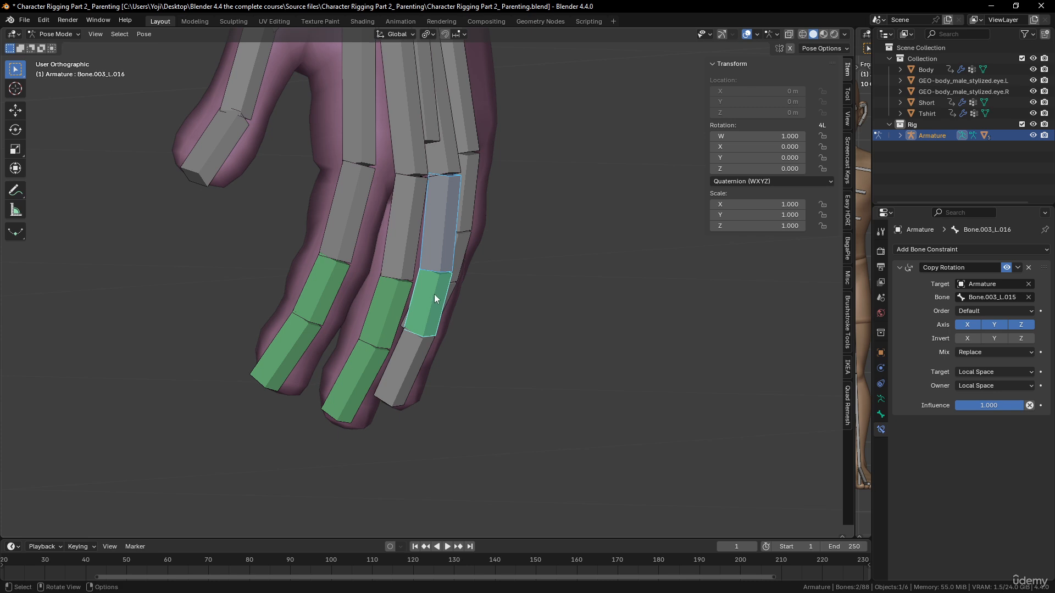
click(414, 357)
key(ctrl+shift+c)
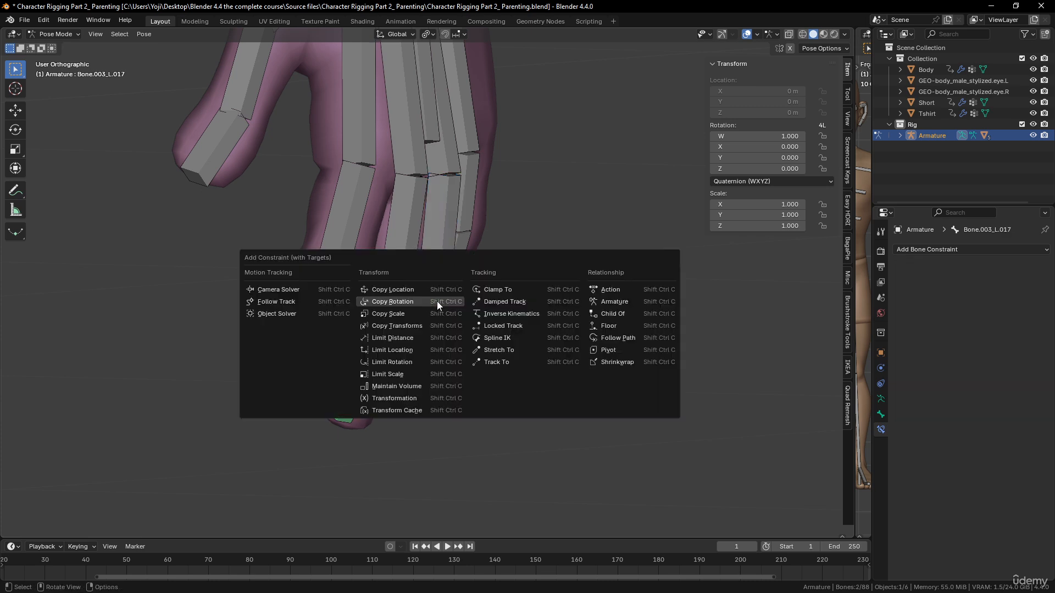
click(436, 301)
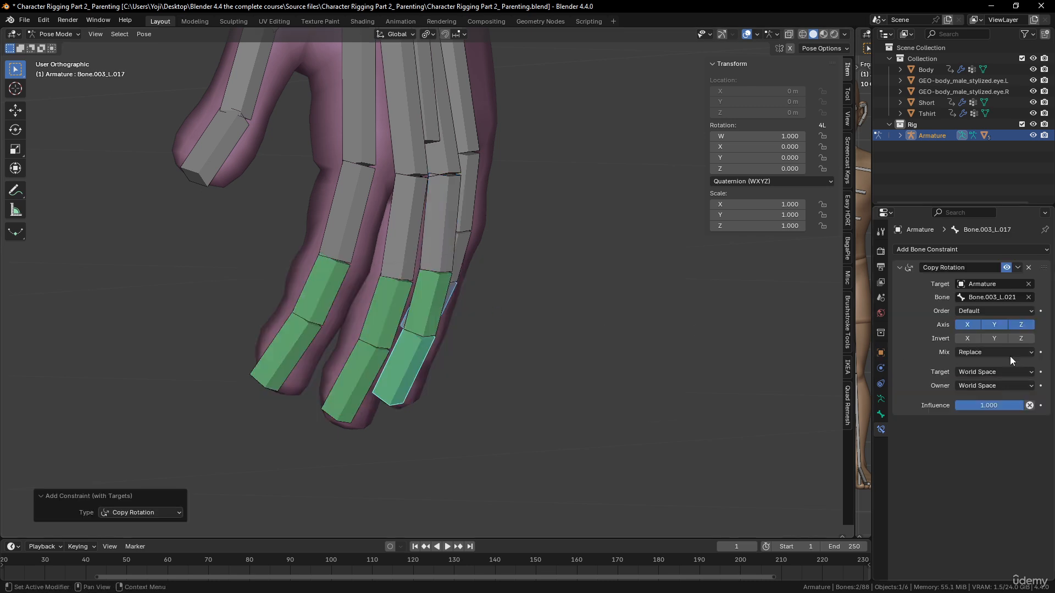
click(1008, 373)
click(971, 437)
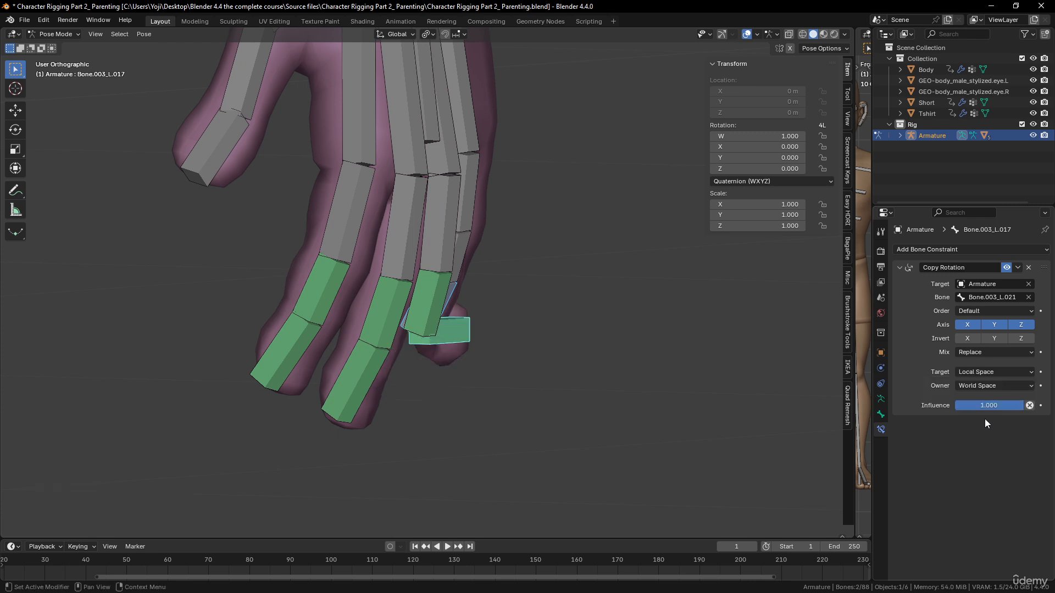
click(1010, 387)
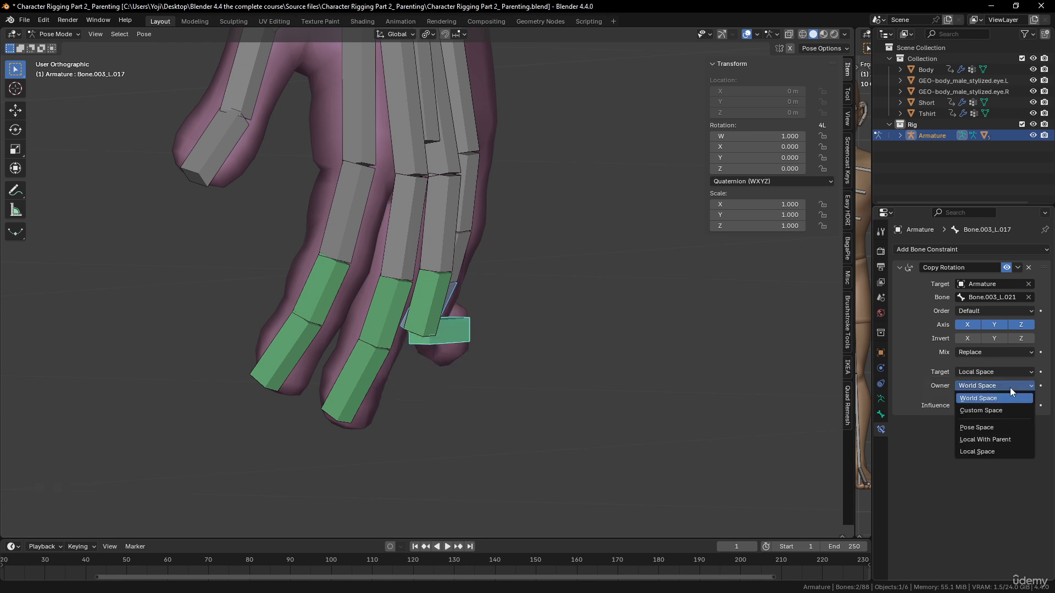
click(987, 451)
click(1004, 351)
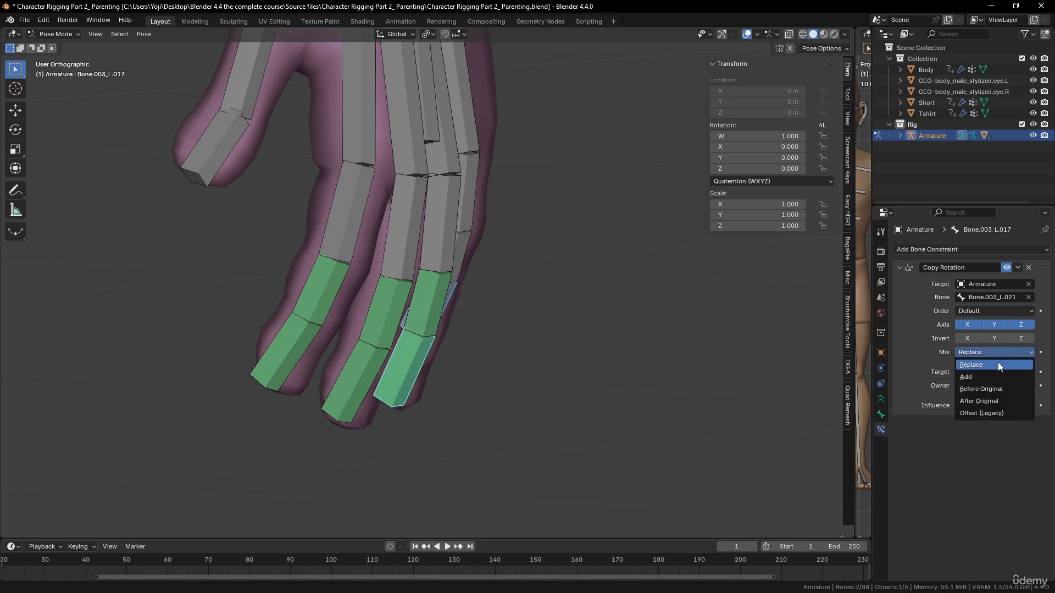
click(981, 413)
Remove the Copy Rotation constraint from the left ring finger's tip bone.
middle_drag(503, 331, 520, 266)
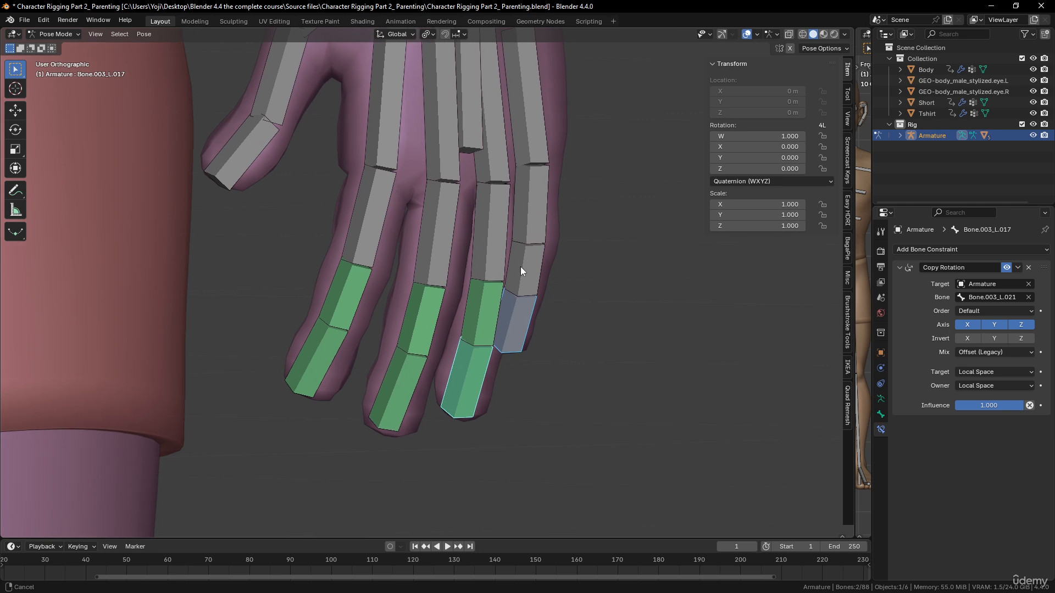
click(1028, 268)
Add a Copy Rotation constraint to the left ring finger's tip bone, targeting its middle bone Bone.003_L.016.
click(484, 311)
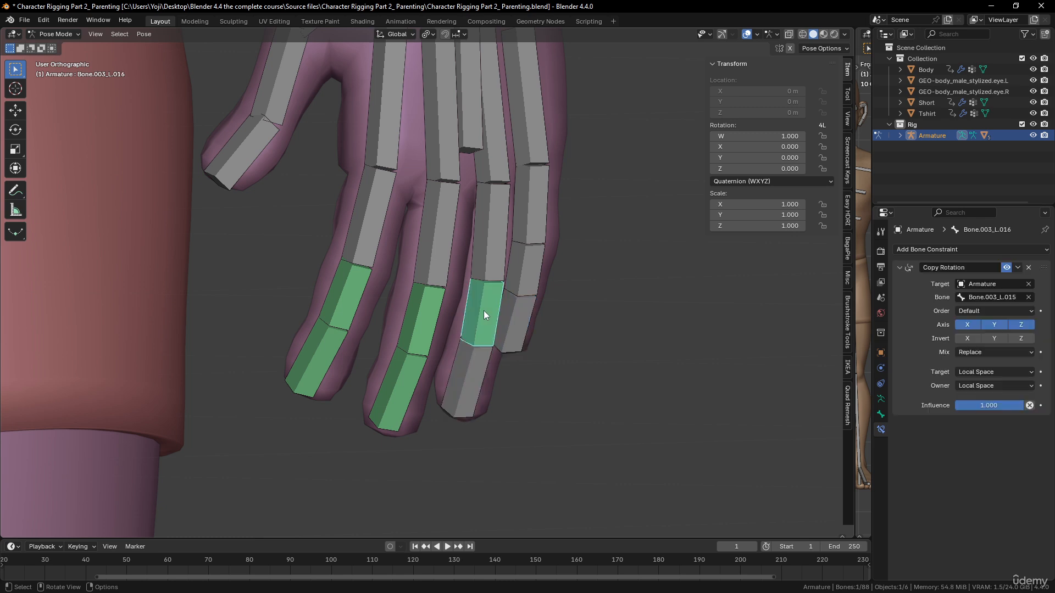
shift+click(470, 356)
key(ctrl+shift+c)
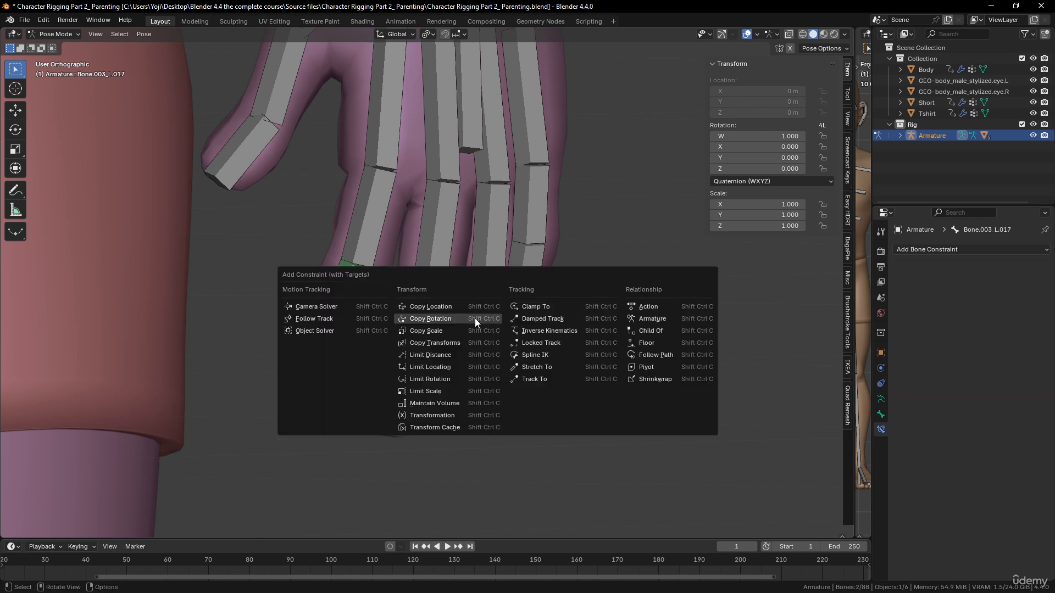
click(475, 319)
Set the ring finger tip bone's Copy Rotation constraint to Local Space for target and owner, with Offset (Legacy) mix.
click(992, 372)
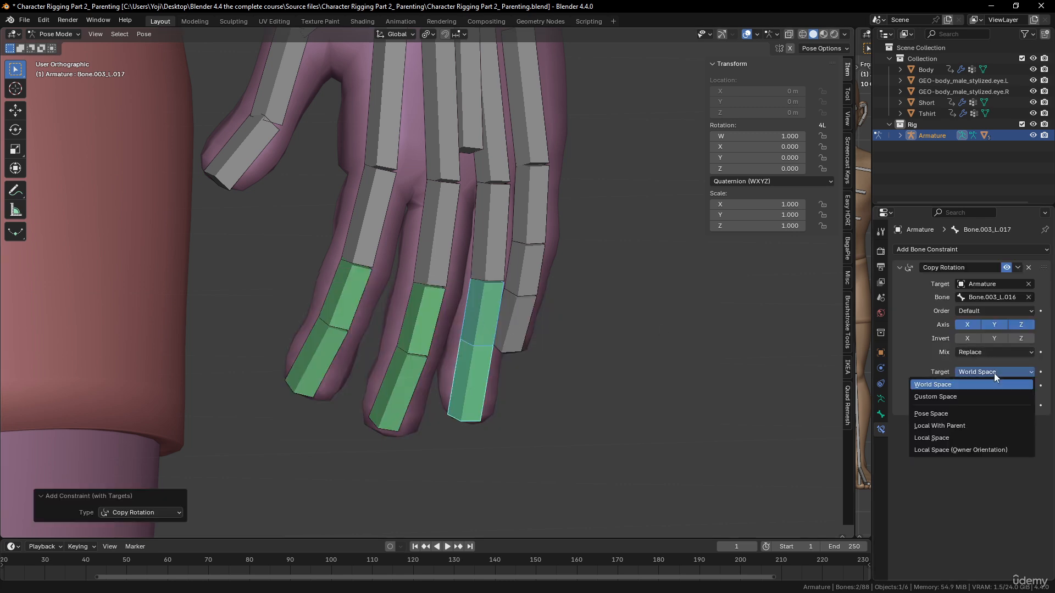
click(961, 437)
click(1010, 385)
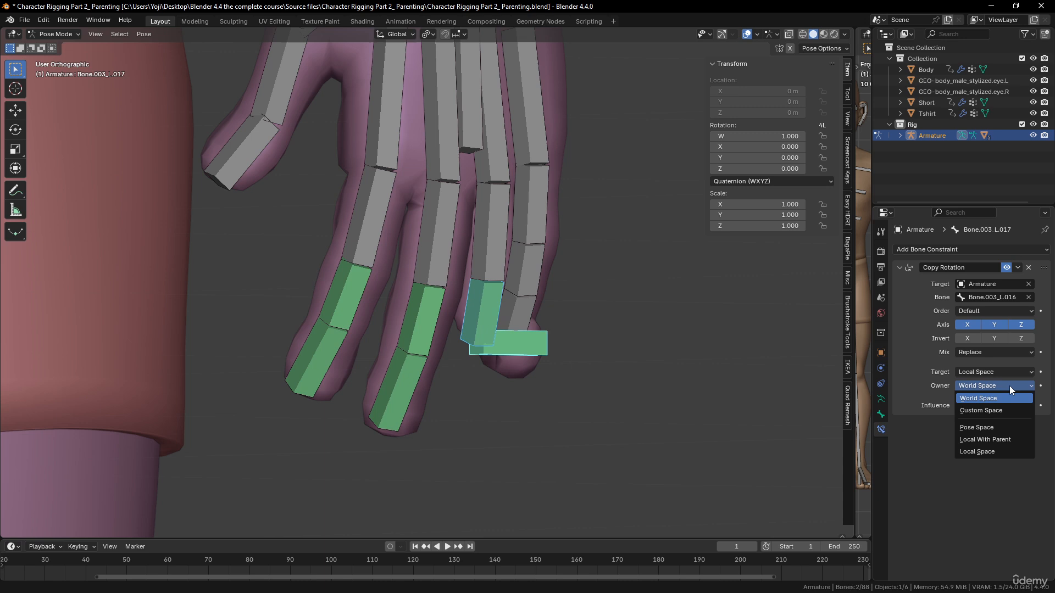
click(993, 451)
click(1012, 353)
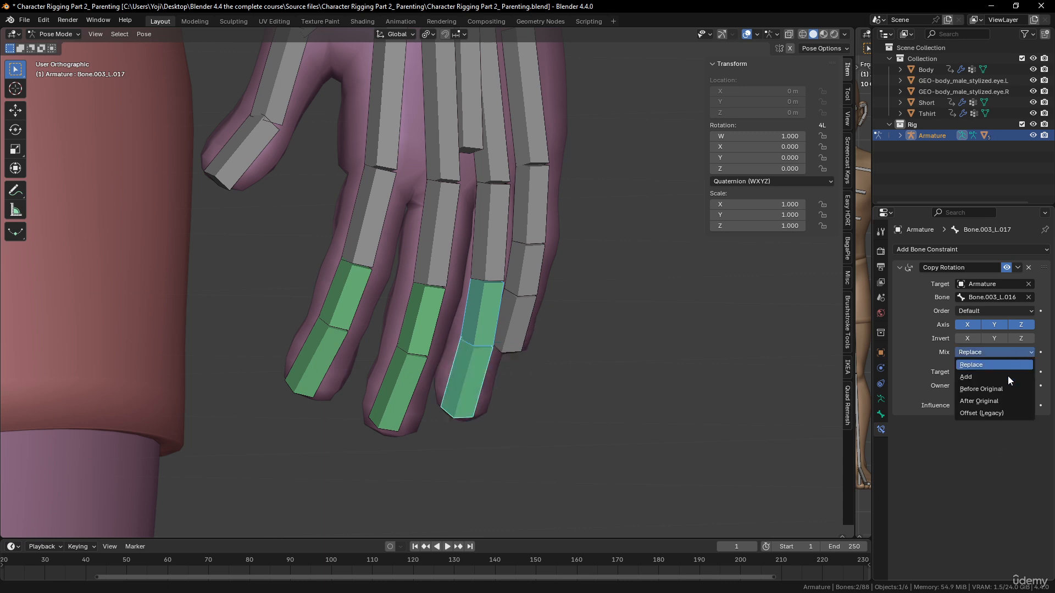
click(999, 411)
Add a Copy Rotation constraint to the left little finger's middle bone, targeting its base bone Bone.003_L.019.
click(536, 232)
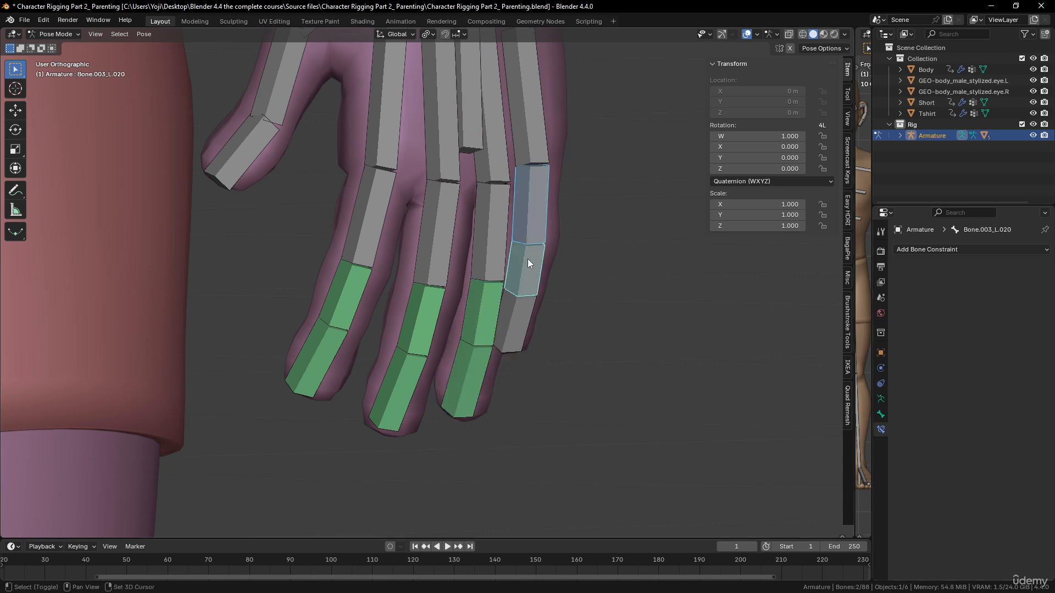
key(shift+ctrl+c)
click(548, 254)
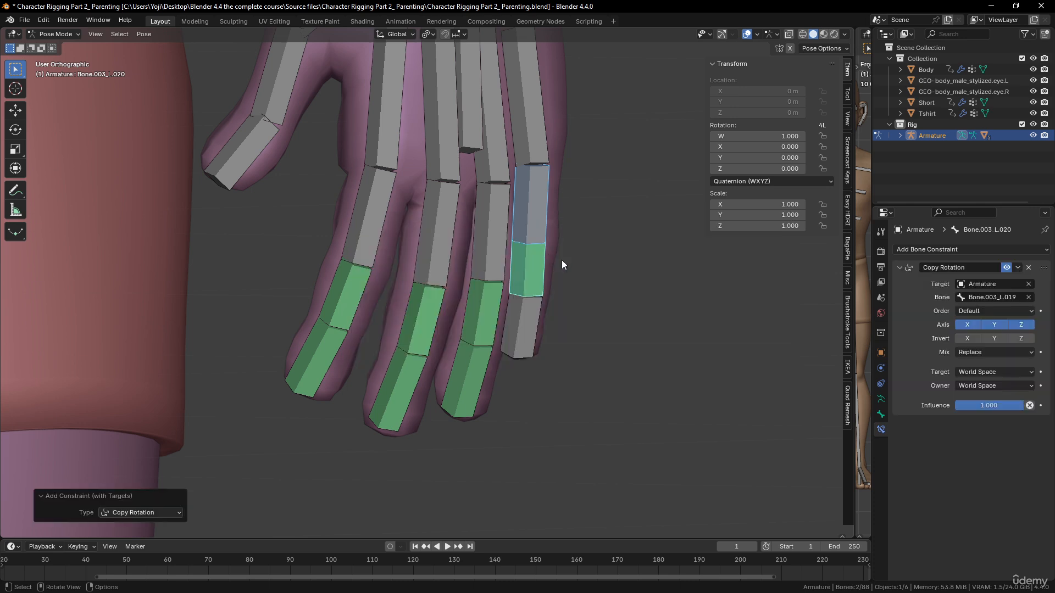
Set the little finger middle bone's Copy Rotation constraint to Offset (Legacy) mix, with Local Space for target and owner.
click(1009, 352)
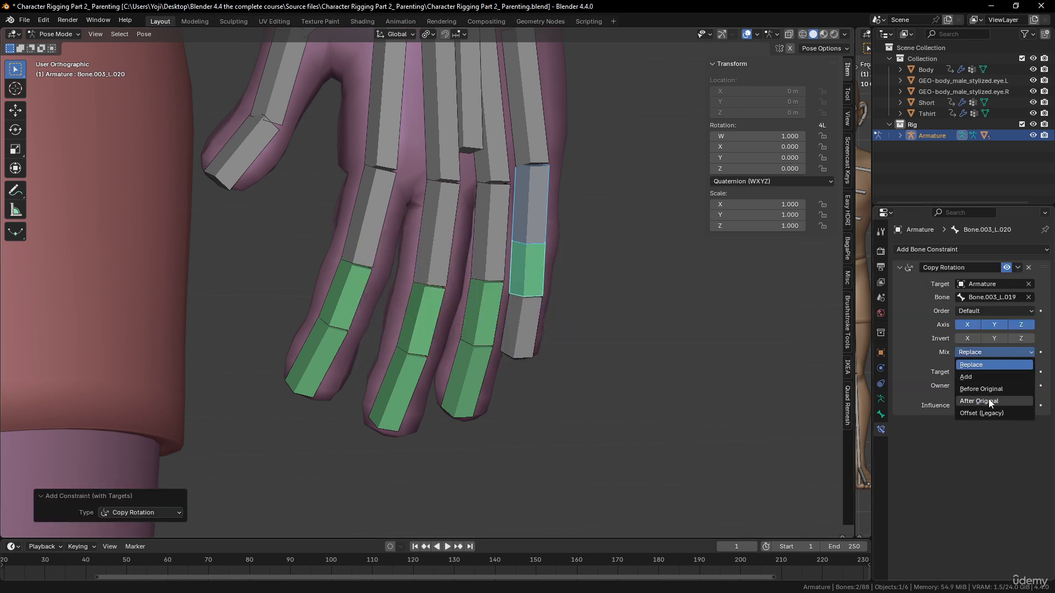
click(986, 414)
click(1000, 372)
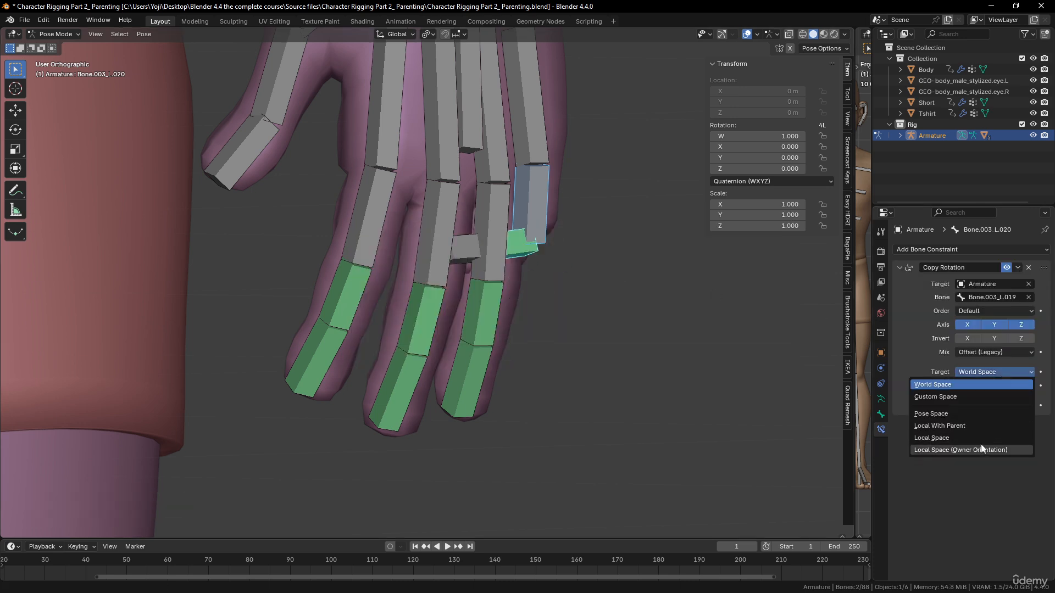
click(982, 438)
click(1017, 386)
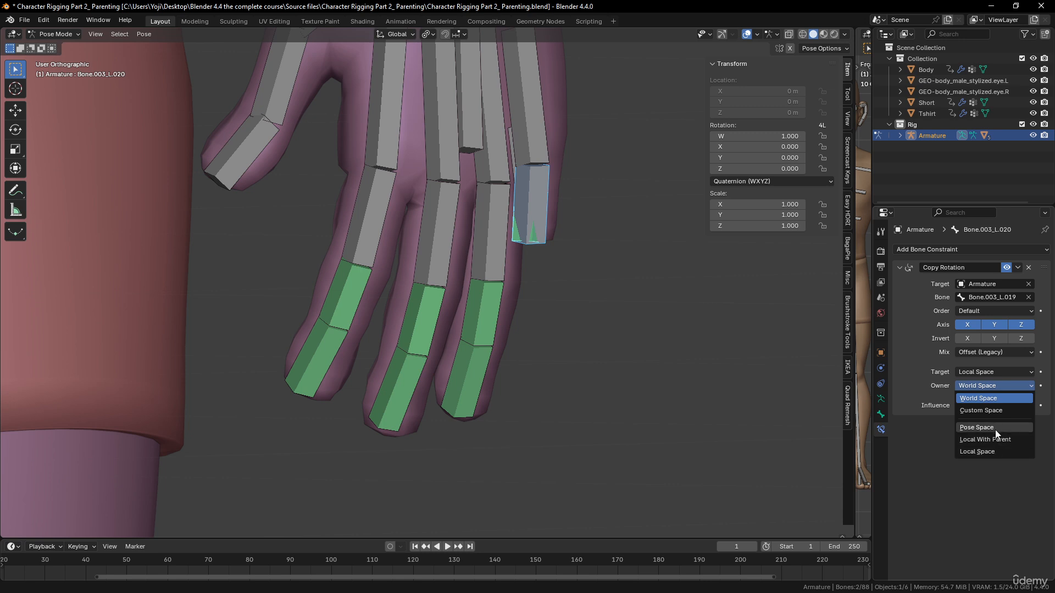
click(987, 451)
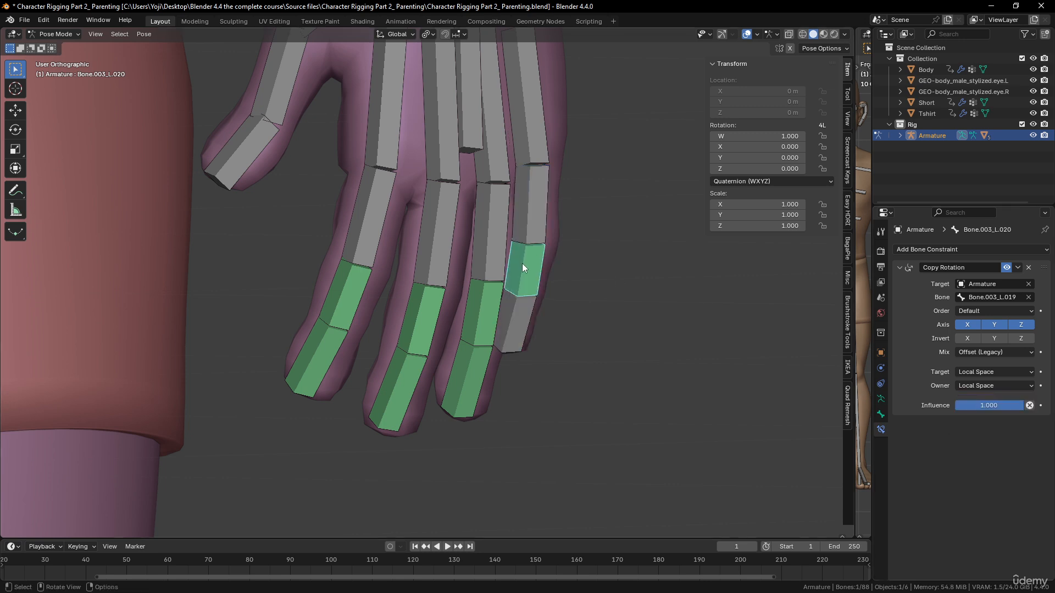
Add a Copy Rotation constraint to the left little finger's tip bone, targeting its middle bone Bone.003_L.020.
click(522, 321)
shift+click(536, 269)
key(ctrl+shift+c)
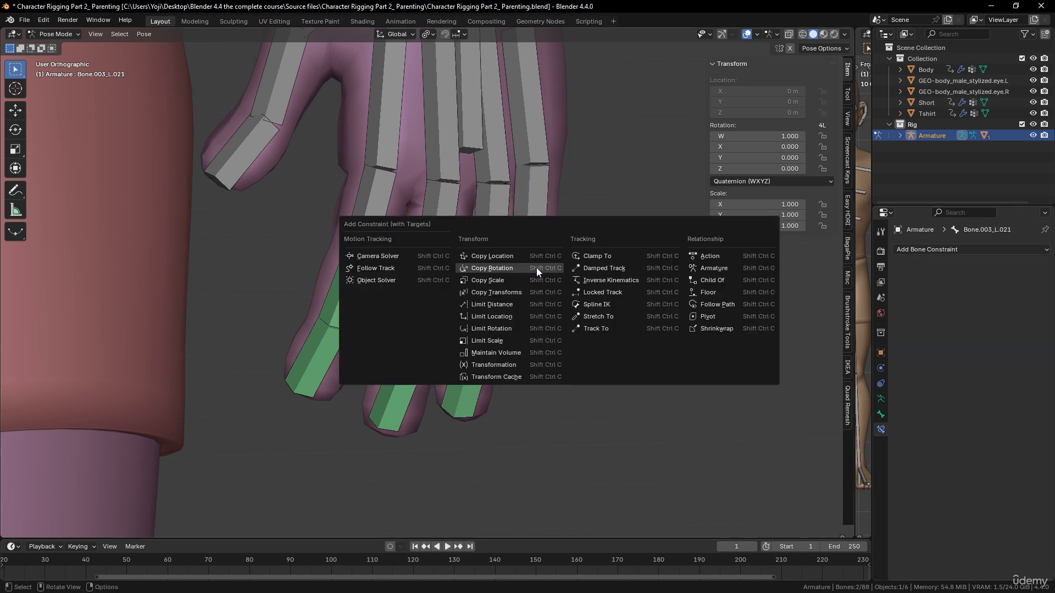
click(536, 269)
Set the little finger tip bone's Copy Rotation constraint to Local Space for target and owner, with Offset (Legacy) mix.
click(1001, 374)
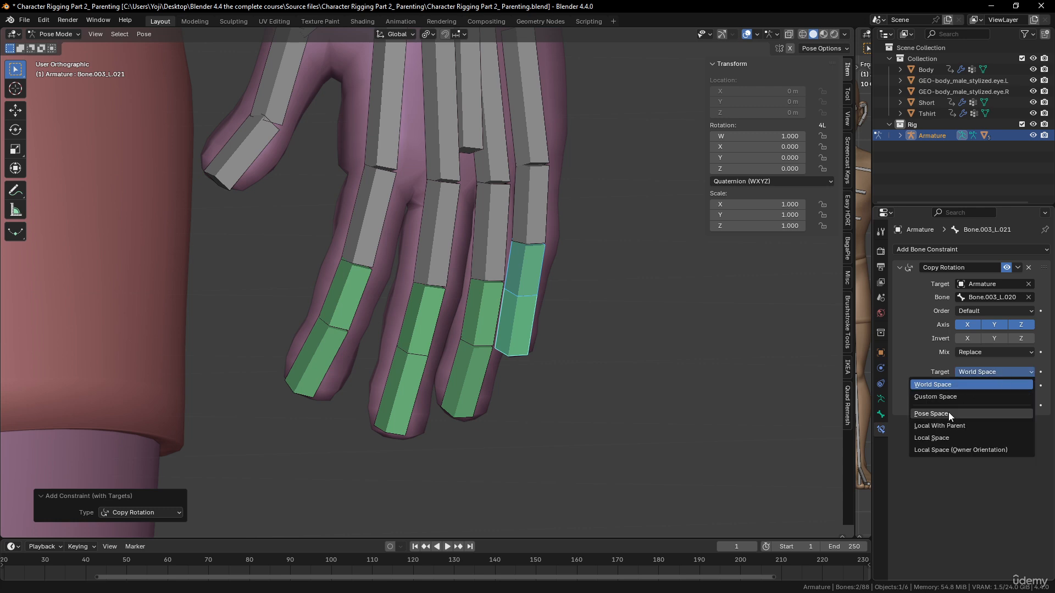
click(938, 440)
click(1015, 387)
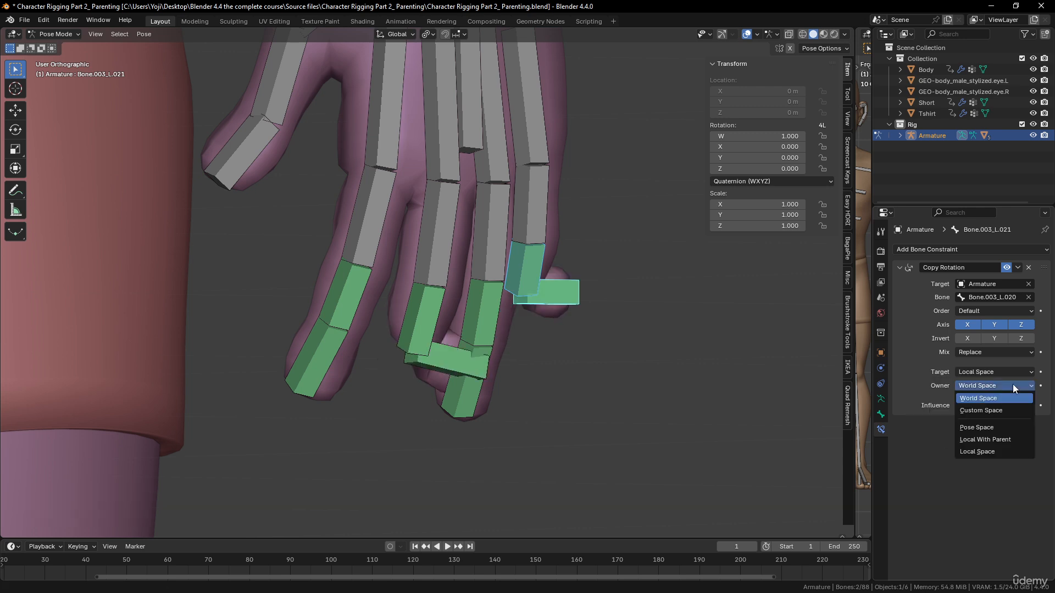
click(983, 452)
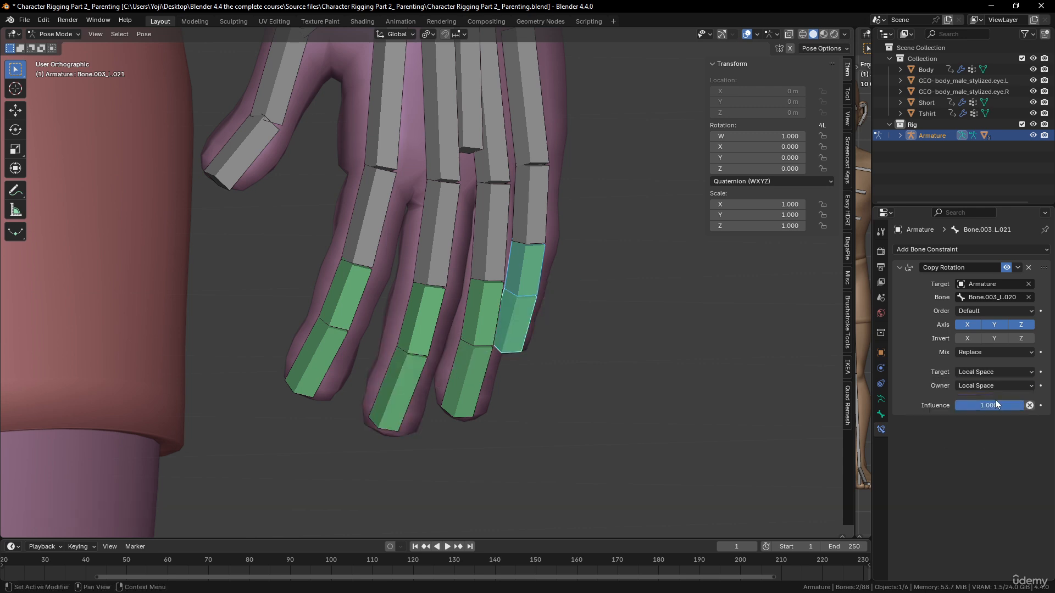
click(1003, 354)
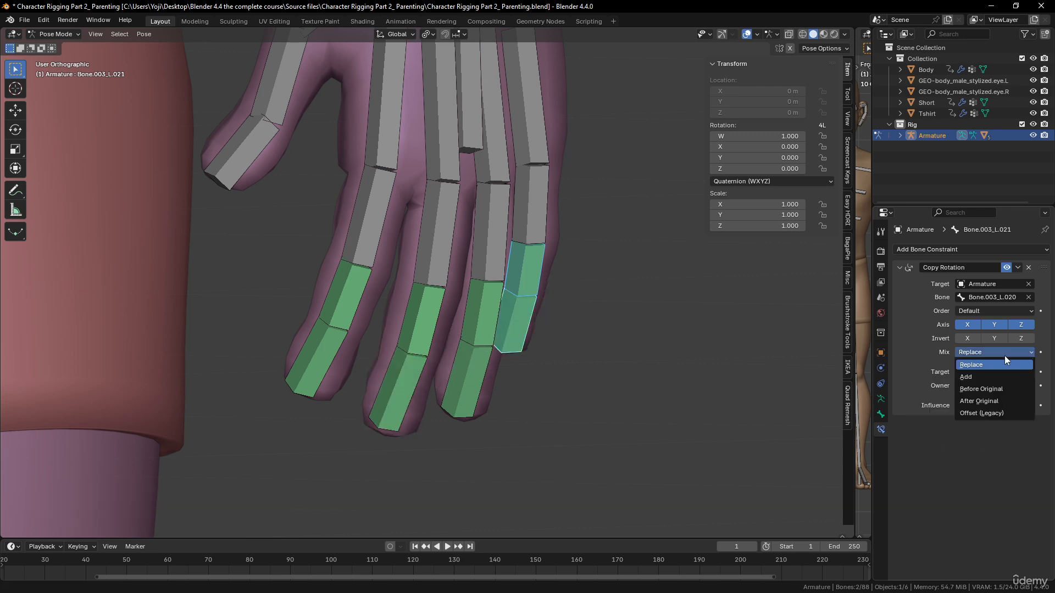
click(984, 414)
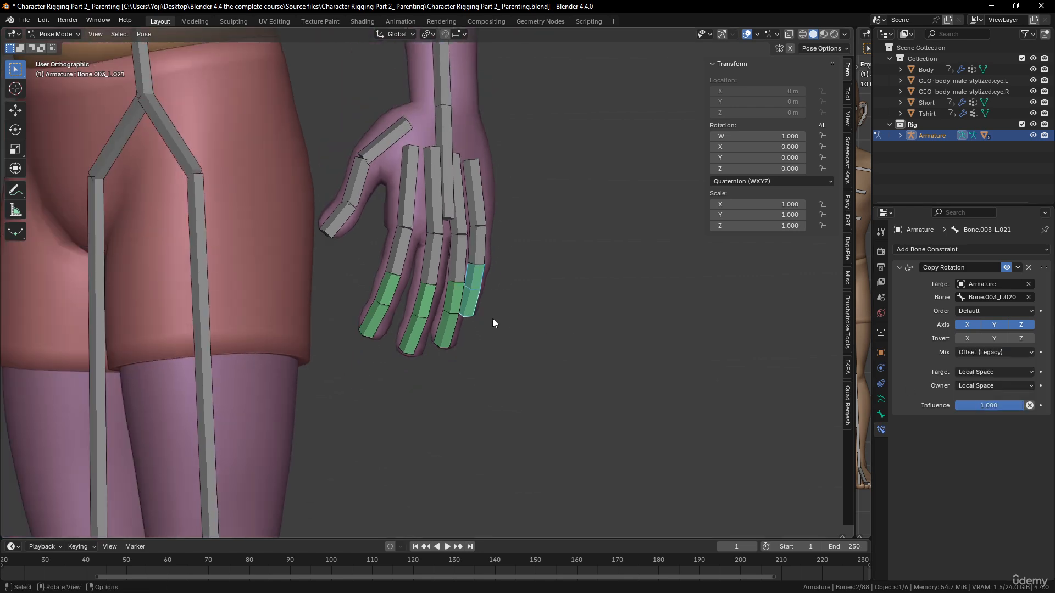
Test the left index finger's curl by rotating its base bone Bone.003_L.007 and cancelling the rotation.
shift+middle_drag(435, 320, 492, 288)
click(425, 297)
scroll(493, 346, up, 3)
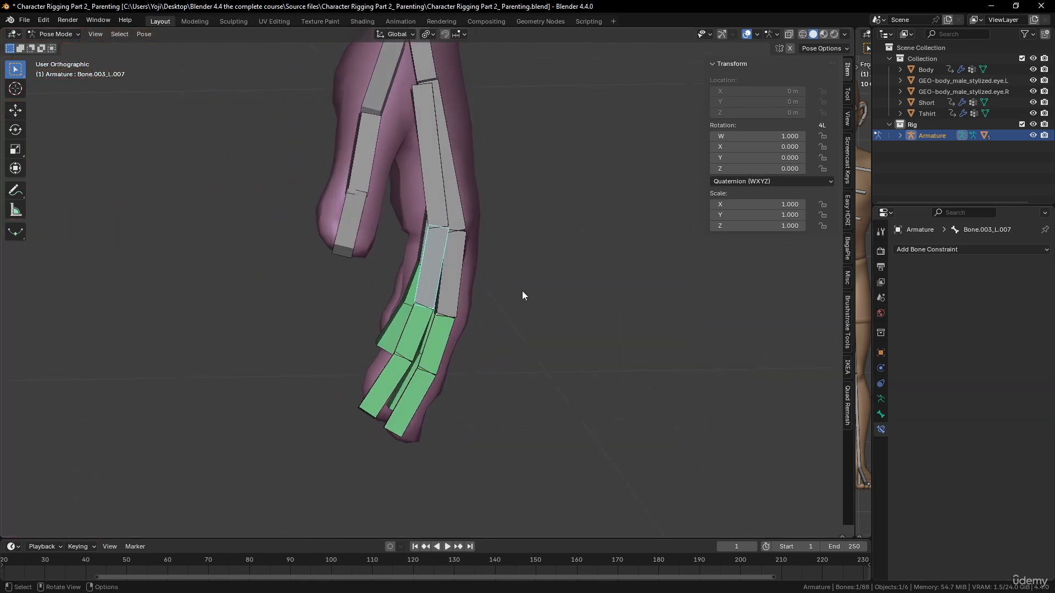
key(r)
key(z)
key(z)
key(z)
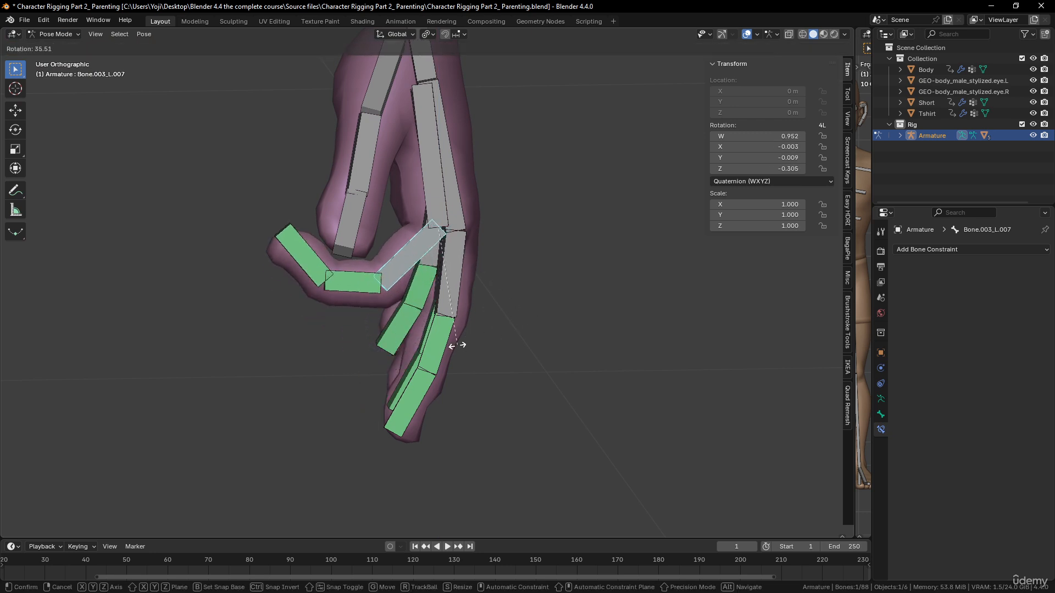
key(Escape)
Test the middle finger's curl with a cancelled base bone rotation and check the Copy Rotation settings on its middle and tip bones.
click(460, 285)
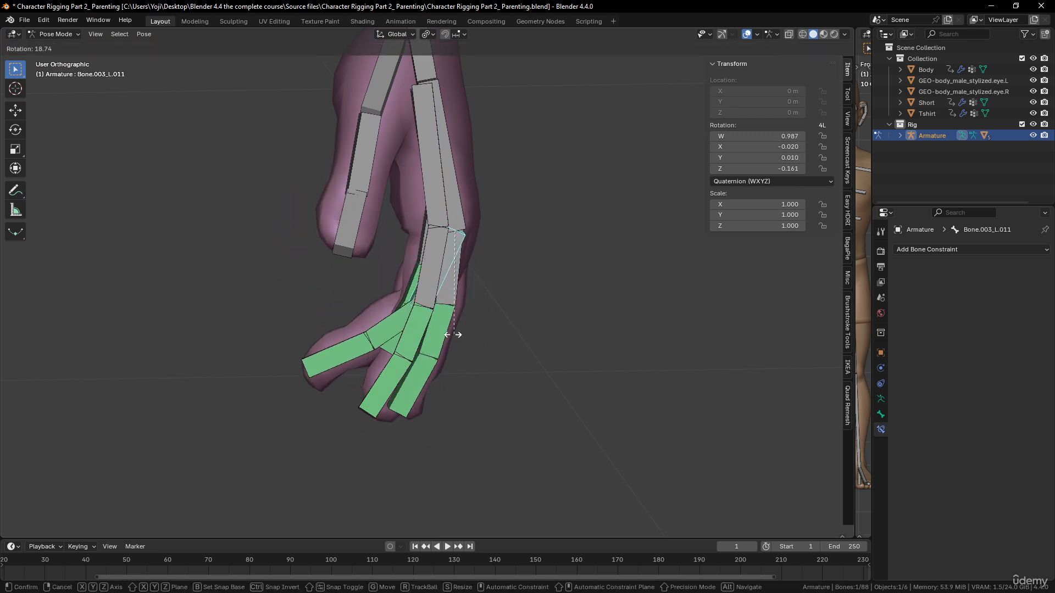
key(r)
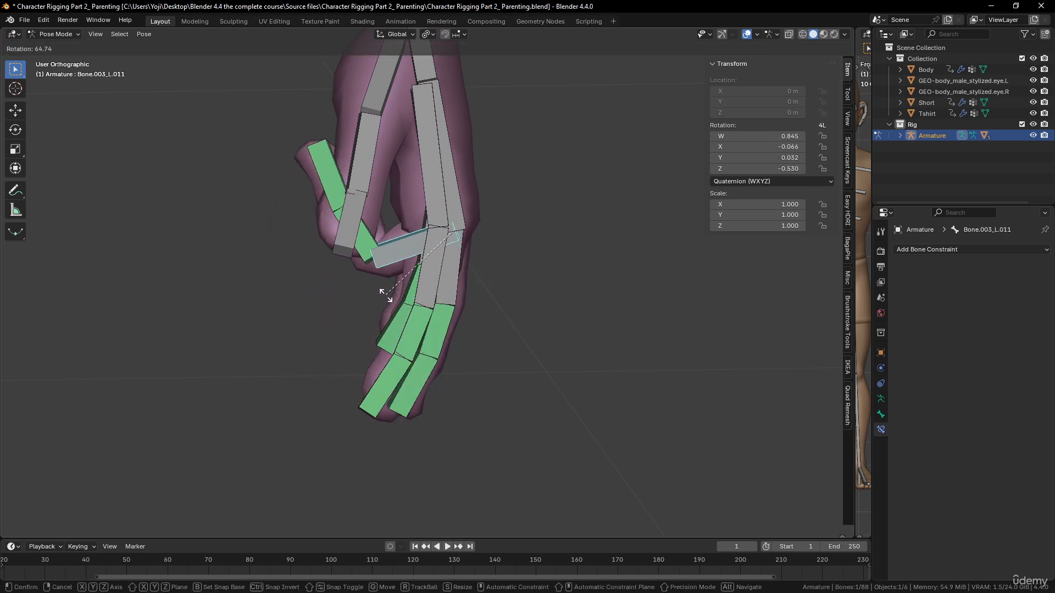
key(Escape)
click(447, 335)
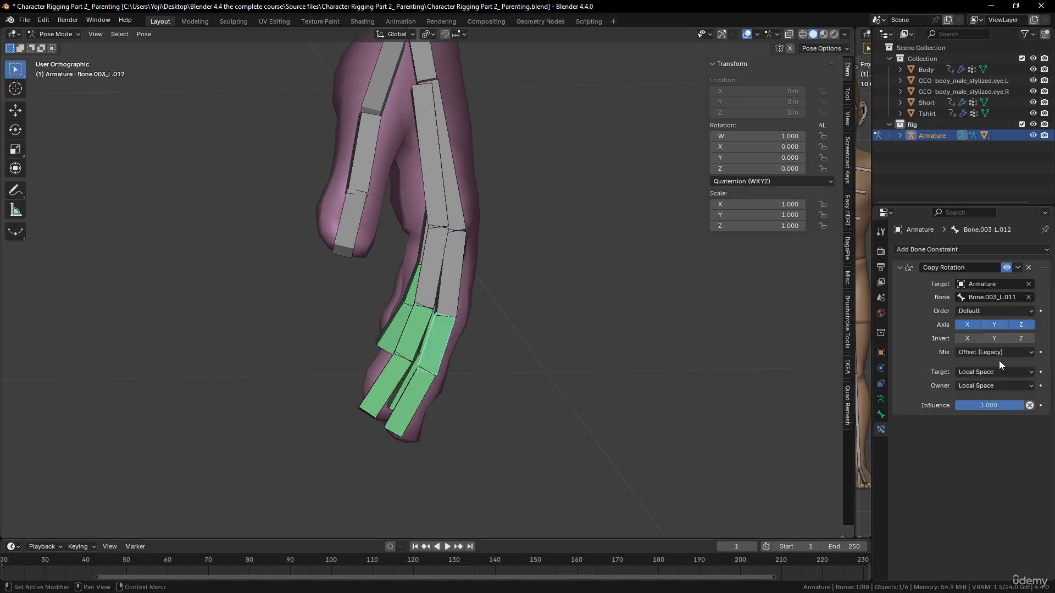
click(416, 388)
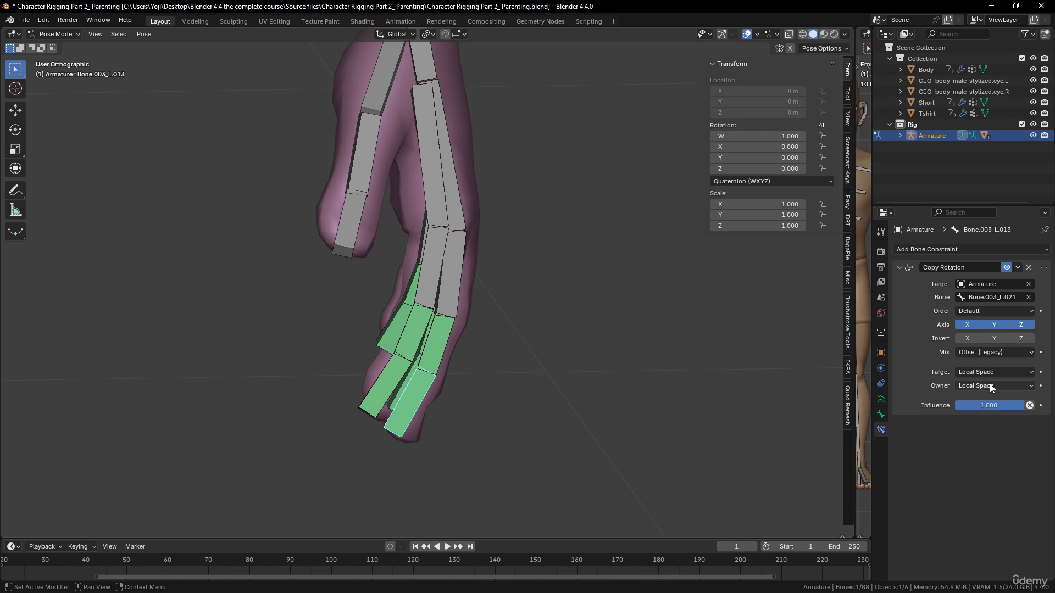
Try removing the Copy Rotation constraint from the middle finger's middle bone Bone.003_L.012, and undo the removal.
click(446, 336)
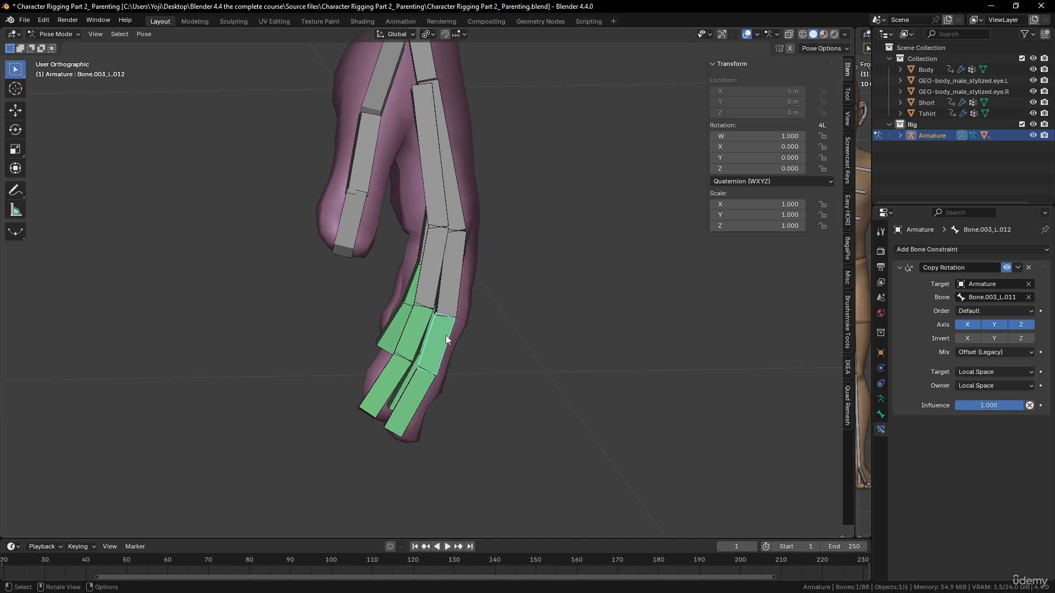
middle_drag(454, 340, 417, 333)
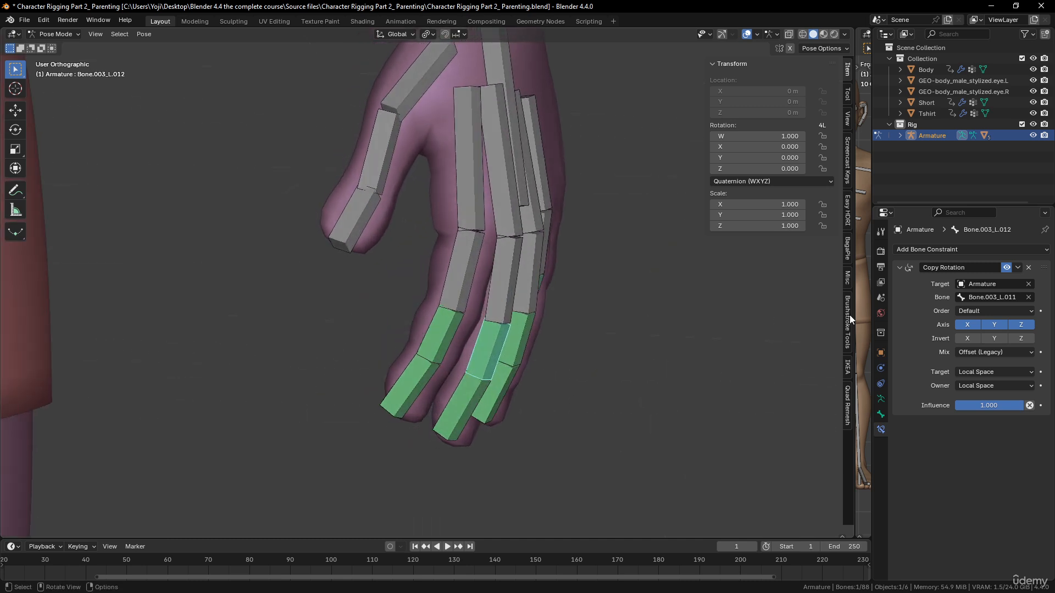
click(1029, 267)
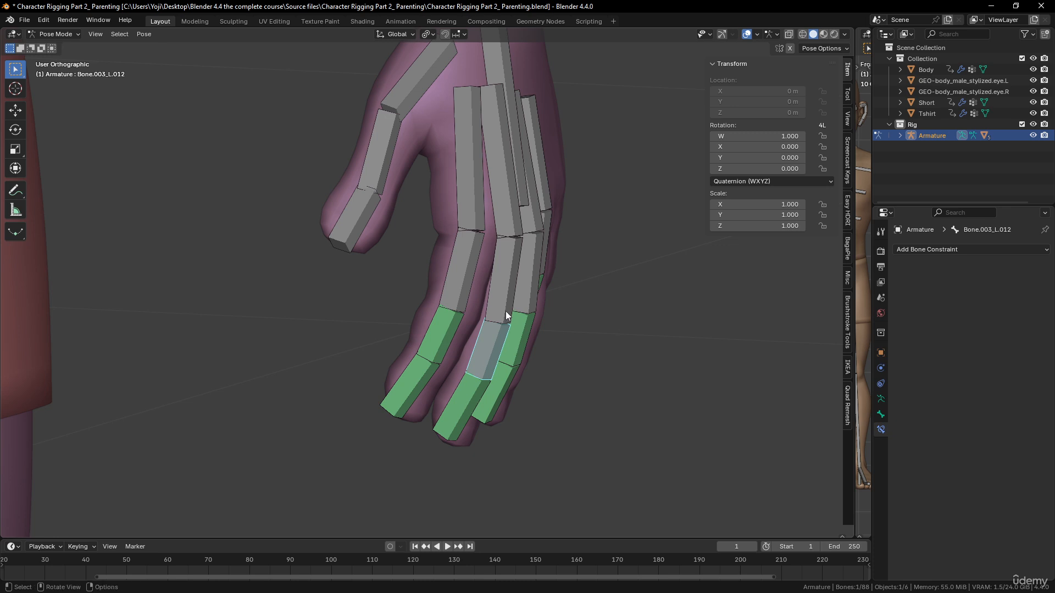
key(ctrl+z)
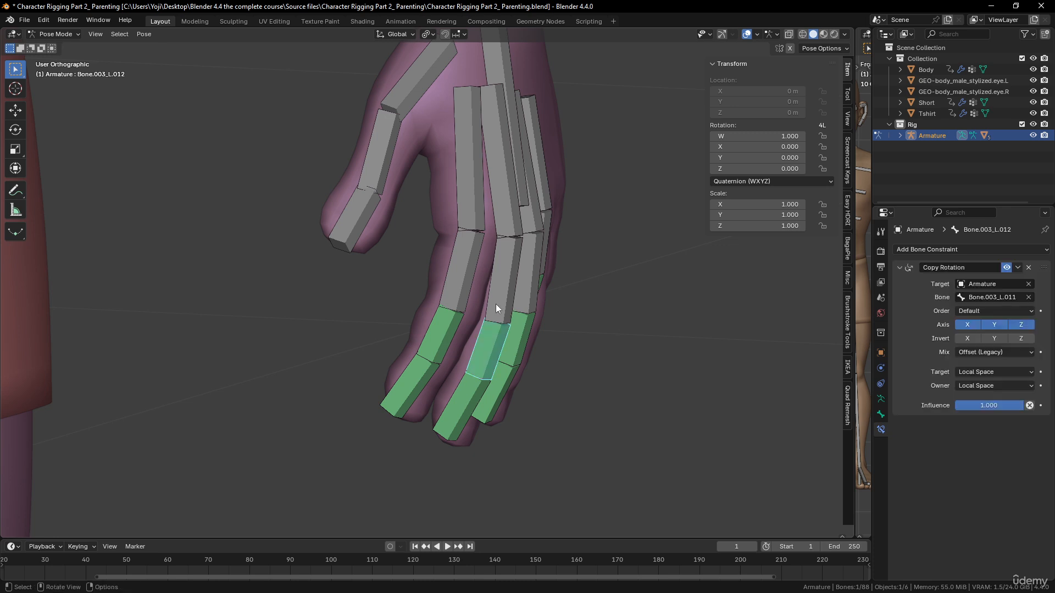
Replace the middle finger tip bone's Copy Rotation constraint with a new one targeting its middle bone Bone.003_L.012.
click(469, 408)
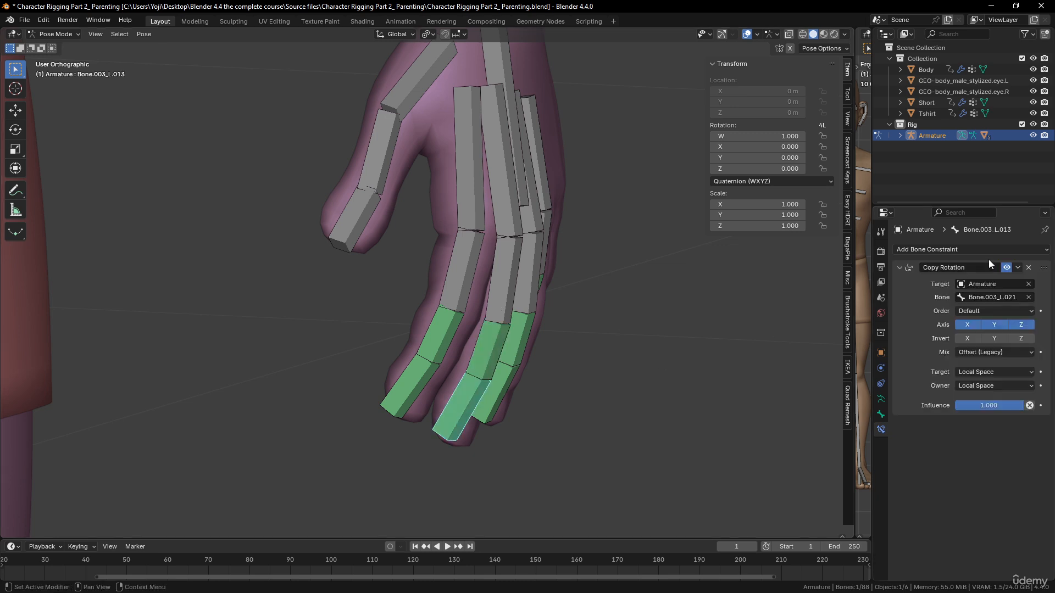
click(1028, 267)
click(493, 347)
shift+click(474, 389)
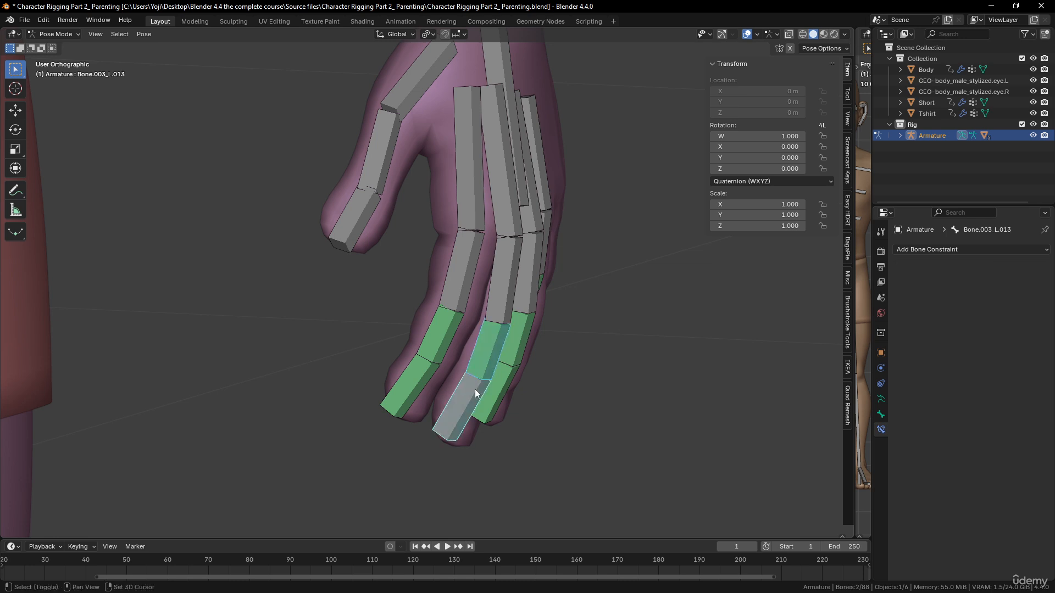
key(ctrl+shift+c)
click(495, 374)
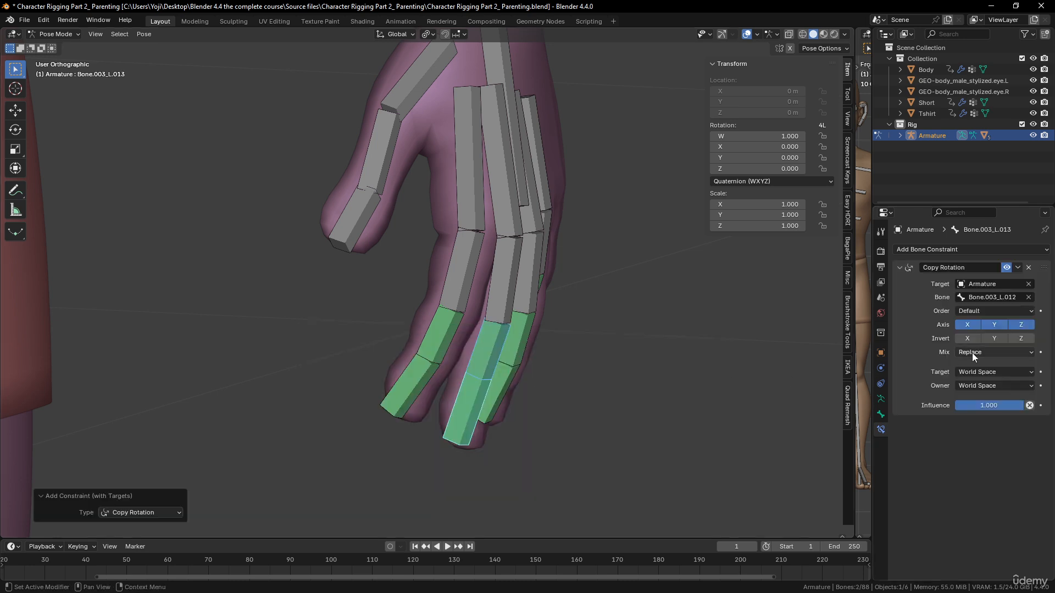
Set the middle finger tip bone's Copy Rotation constraint to Offset (Legacy) mix, with Local Space for target and owner.
click(1020, 353)
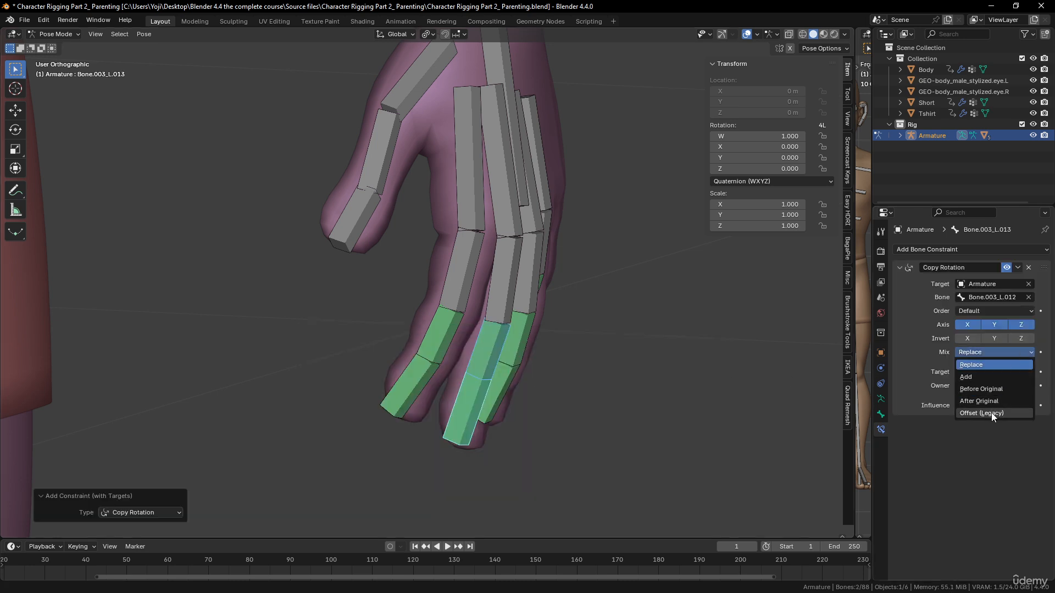
click(991, 413)
click(1011, 373)
click(981, 437)
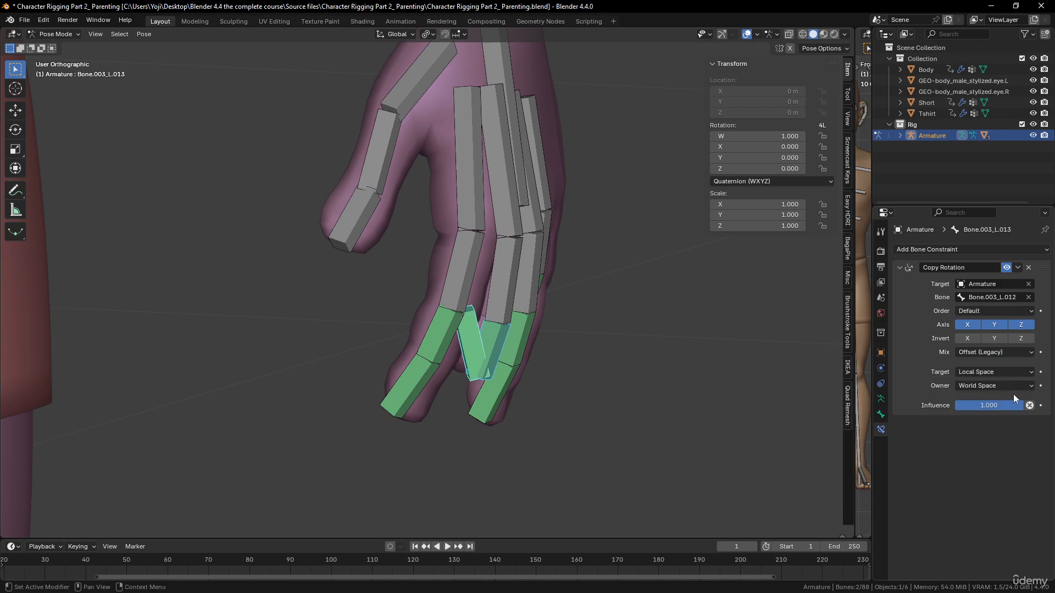
click(1013, 387)
click(991, 450)
Retest the middle finger's curl by rotating its base bone Bone.003_L.011 and cancelling the rotation.
click(485, 312)
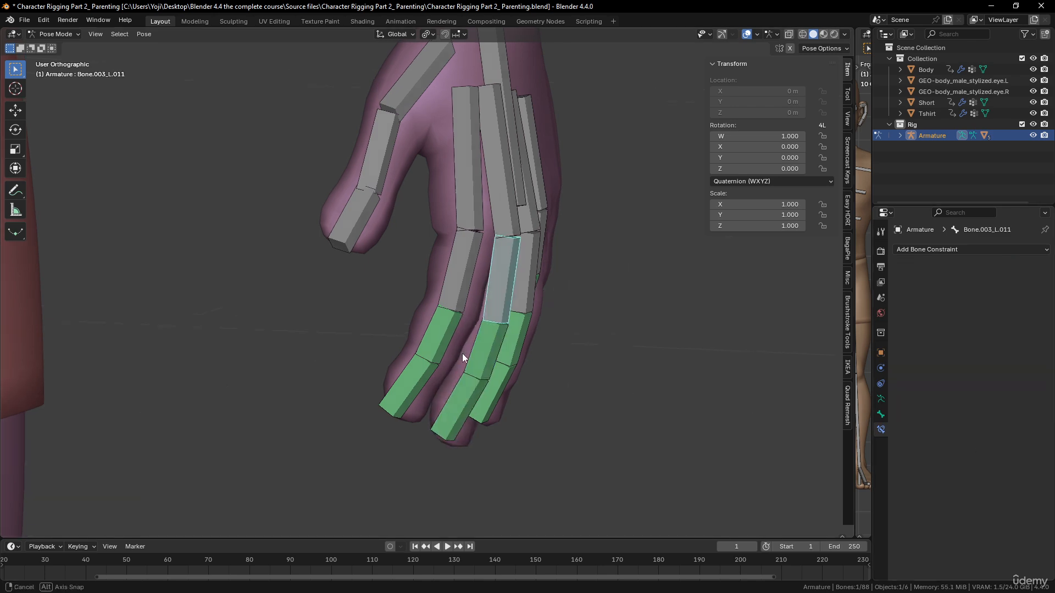
middle_drag(463, 354, 496, 350)
key(r)
right_click(412, 339)
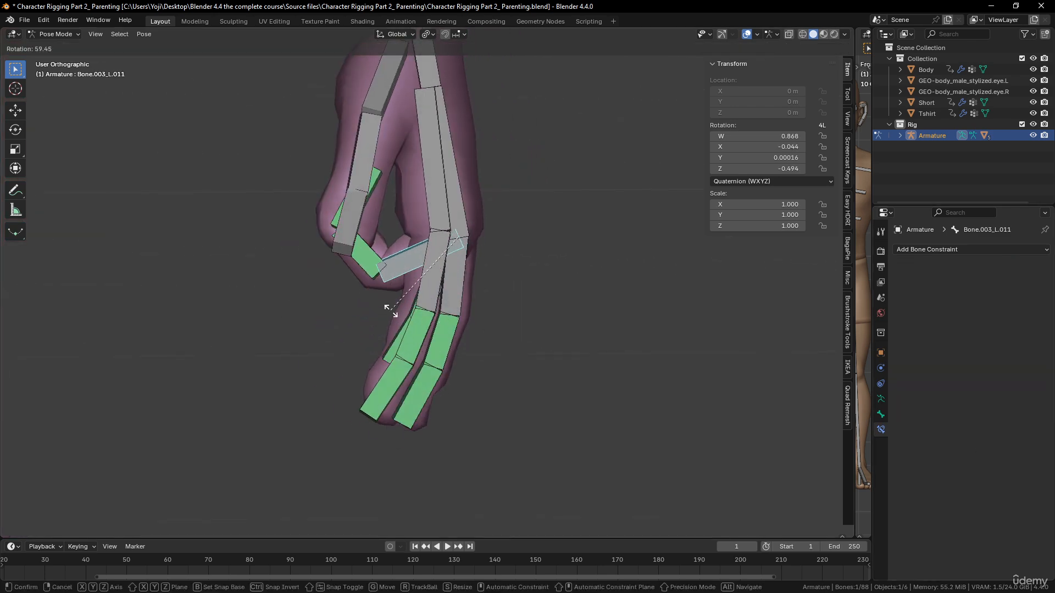
Test the ring and little fingers' curl by rotating each base bone in turn and cancelling each rotation.
middle_drag(406, 319, 492, 315)
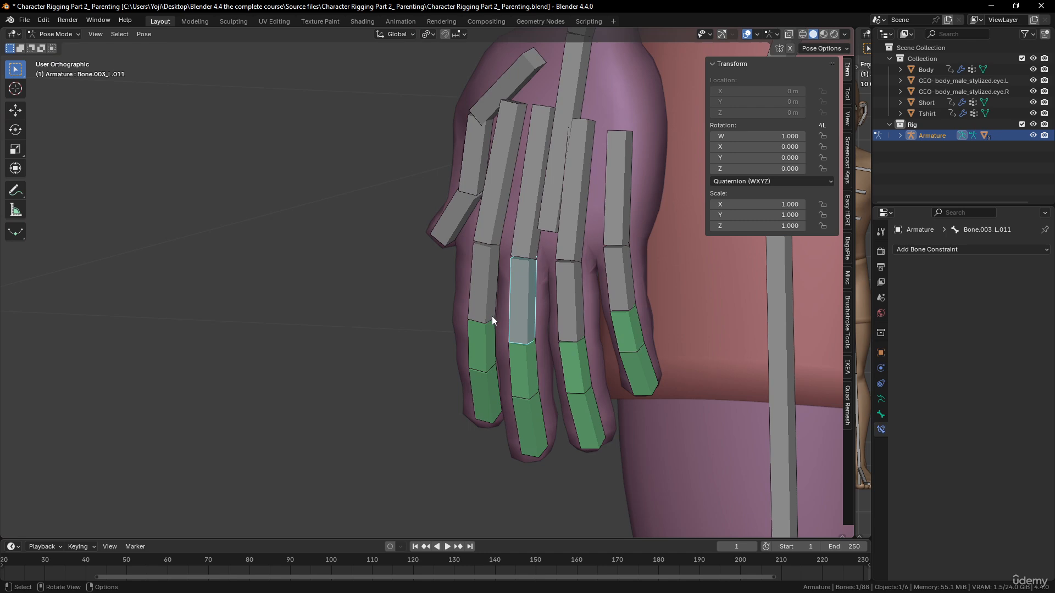
click(566, 318)
middle_drag(566, 318, 440, 300)
key(r)
right_click(427, 288)
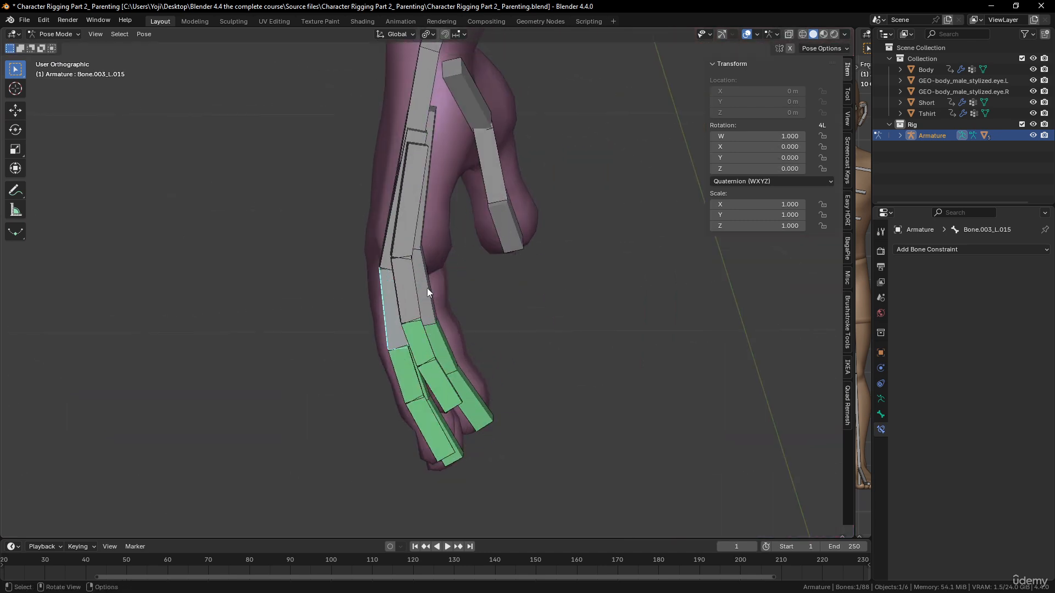
click(416, 293)
key(r)
right_click(445, 282)
In Edit Mode, duplicate the middle finger's palm bone Bone.003_L.010 and place the copy beside the left hand as a control bone.
scroll(445, 282, down, 3)
middle_drag(445, 282, 420, 270)
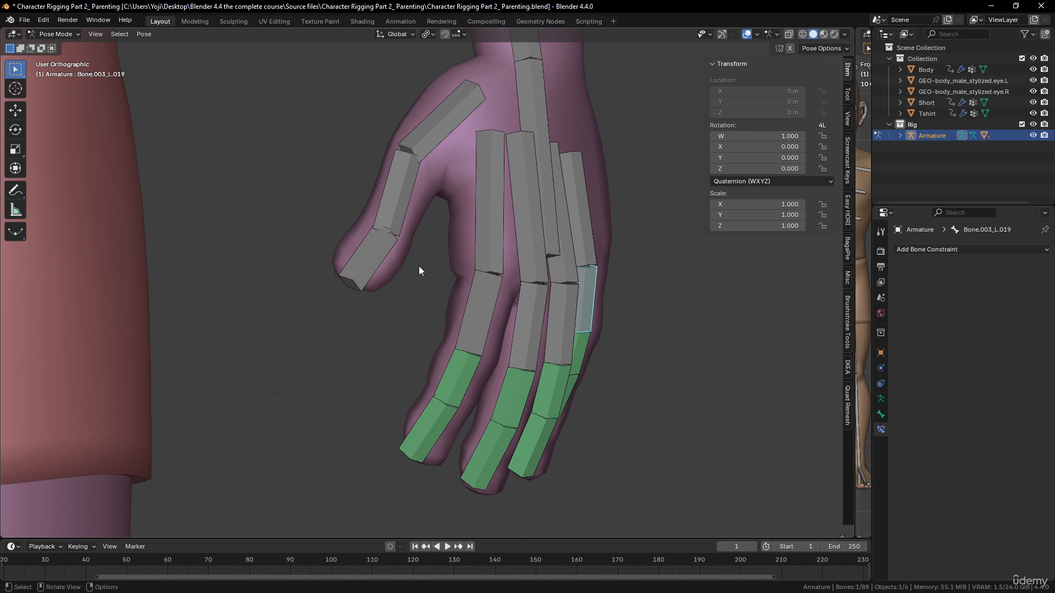
click(531, 154)
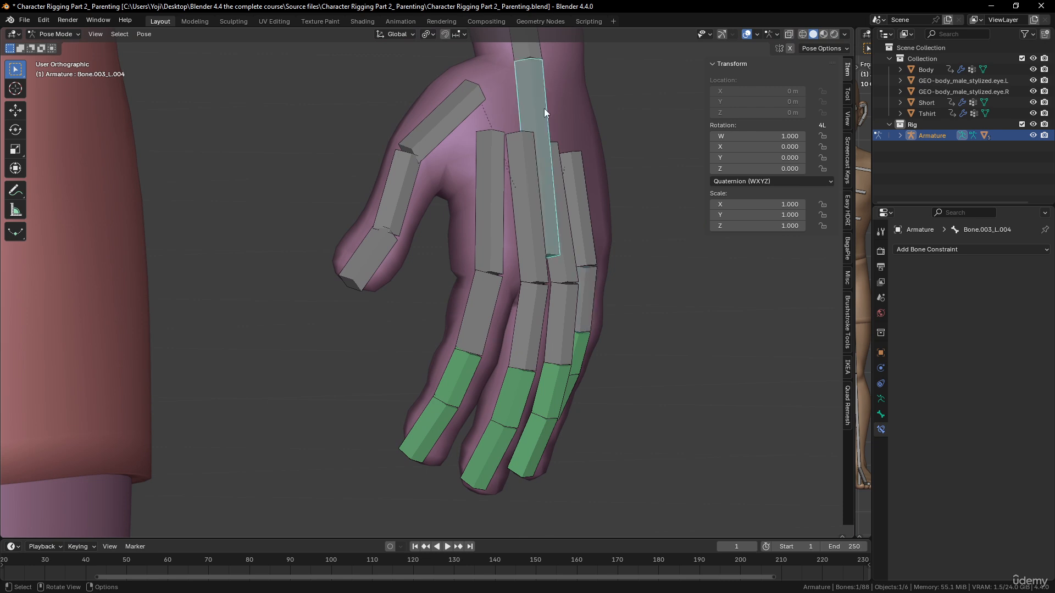
key(Tab)
mouse_move(514, 265)
middle_down()
mouse_move(568, 269)
mouse_move(562, 281)
mouse_move(513, 281)
mouse_move(476, 248)
mouse_move(395, 276)
mouse_move(504, 283)
middle_up()
click(476, 248)
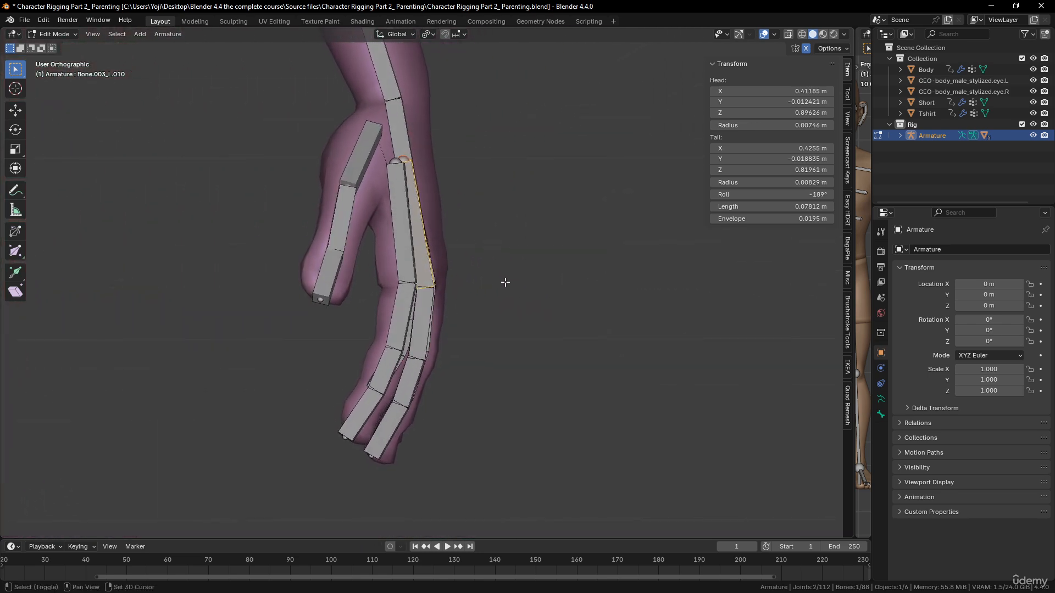
key(shift+d)
click(646, 277)
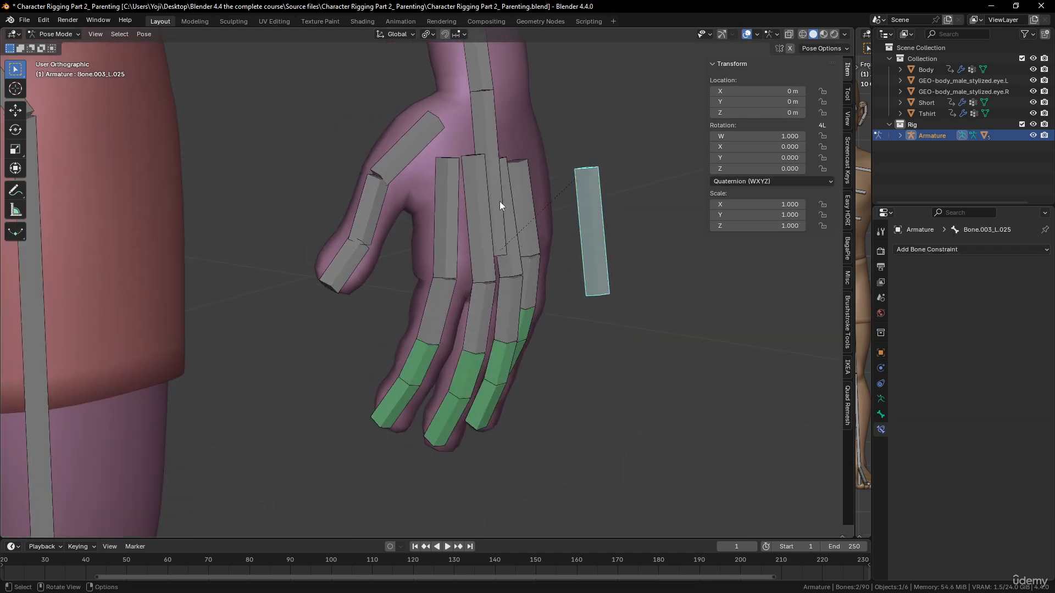
In Pose Mode, check how the detached control bone follows by rotating the hand bone Bone.003_L.004 and cancelling the rotation.
click(499, 206)
middle_drag(509, 256, 562, 249)
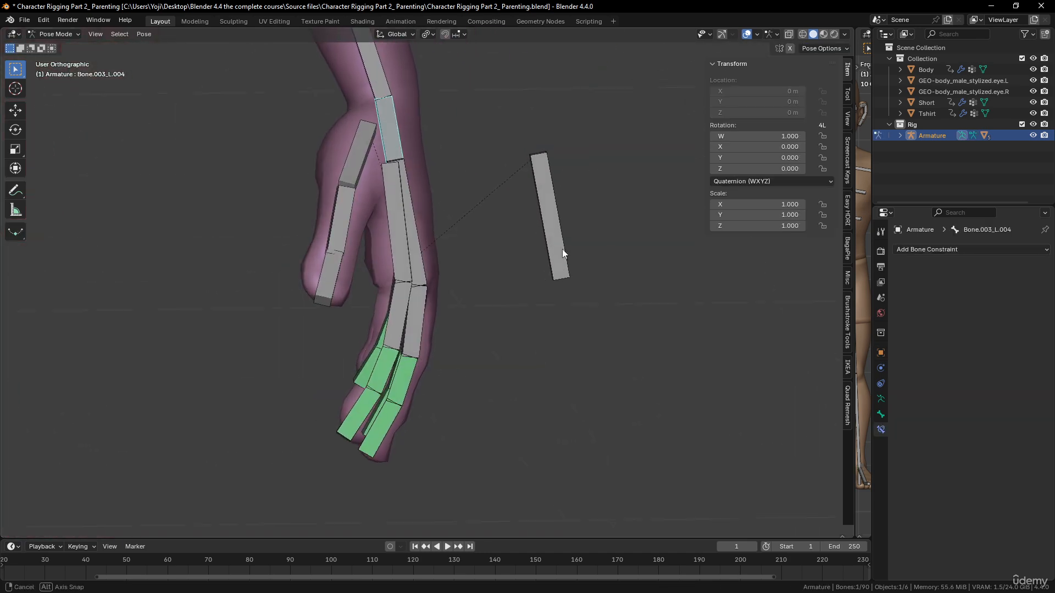
key(r)
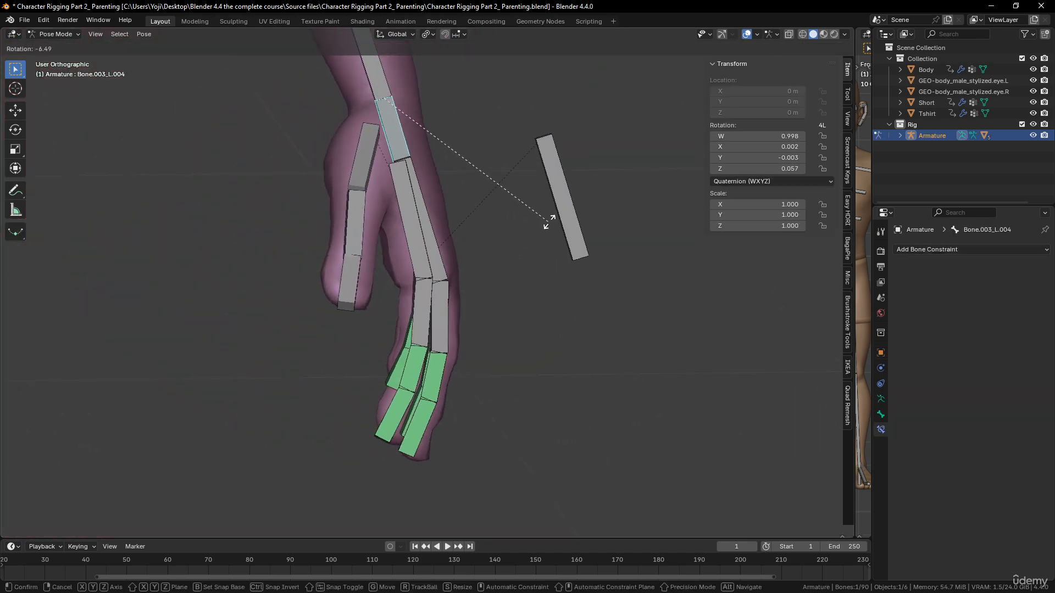
right_click(494, 271)
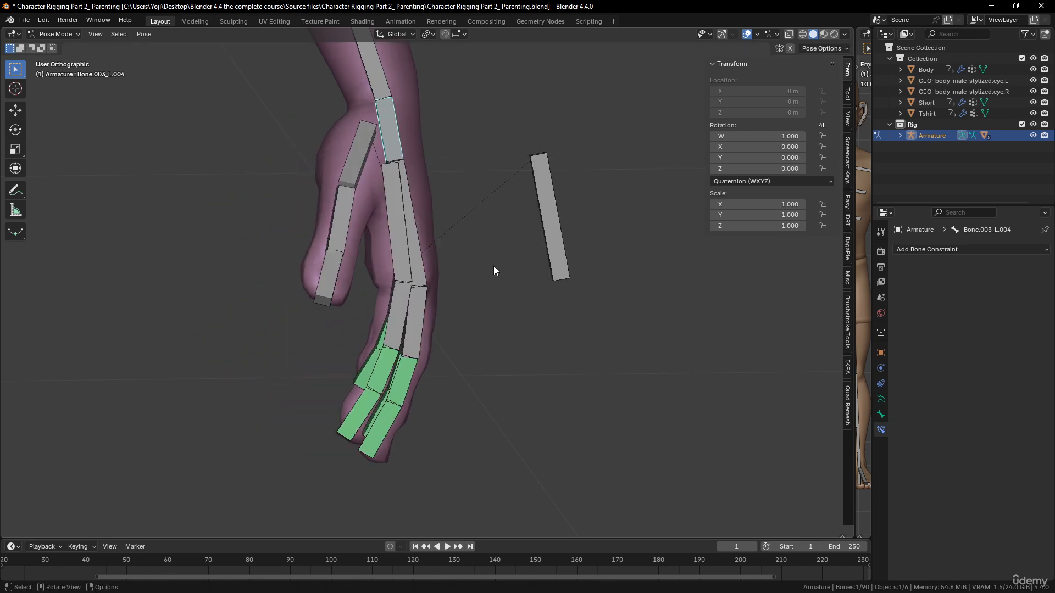
Add a Copy Rotation constraint to the index finger's base bone Bone.003_L.007, targeting the detached control bone Bone.003_L.025.
middle_drag(495, 271, 443, 284)
click(431, 292)
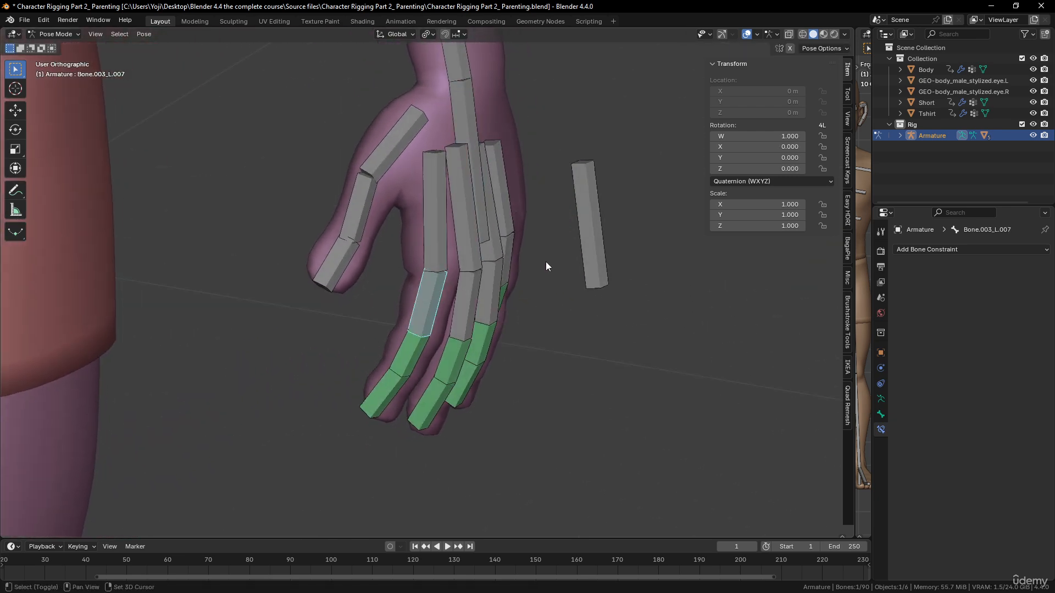
shift+click(598, 231)
shift+click(437, 294)
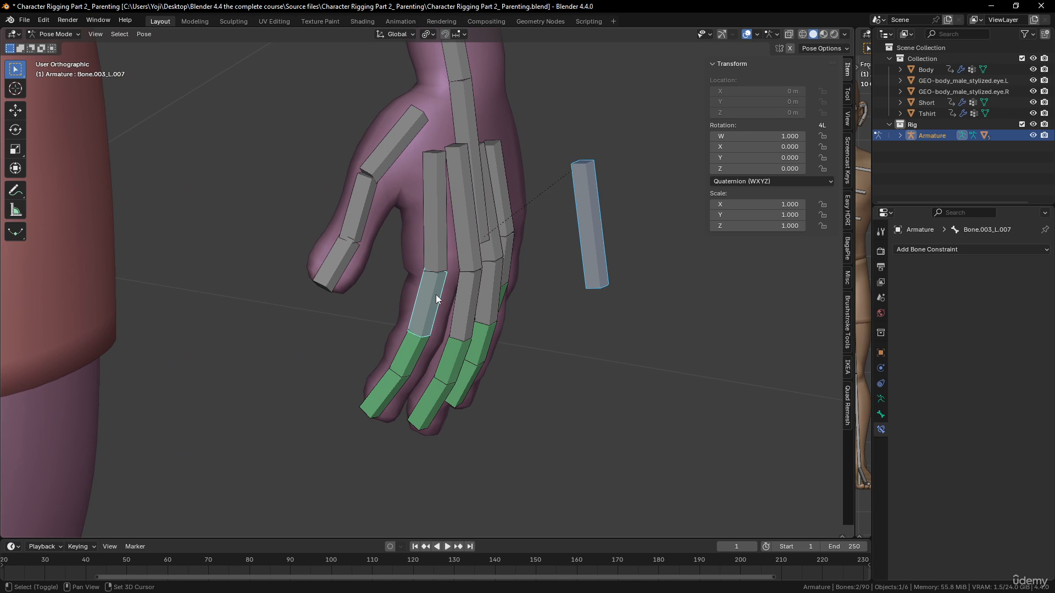
key(shift+ctrl+c)
click(468, 280)
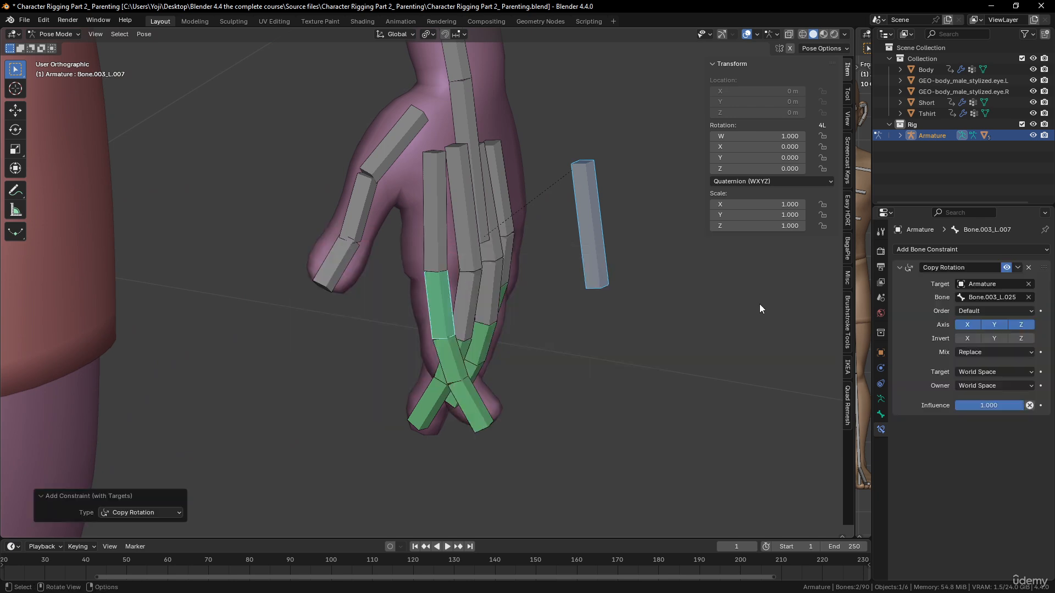
Set the index finger constraint's target and owner to Local Space and its mix mode to Offset (Legacy).
click(1004, 372)
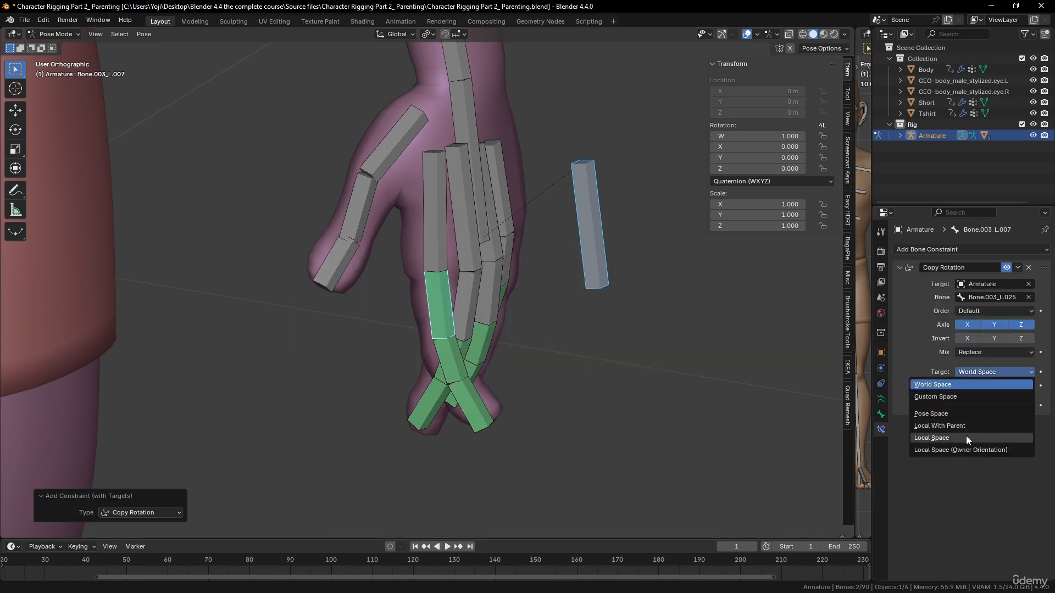
click(966, 438)
click(1015, 385)
click(986, 450)
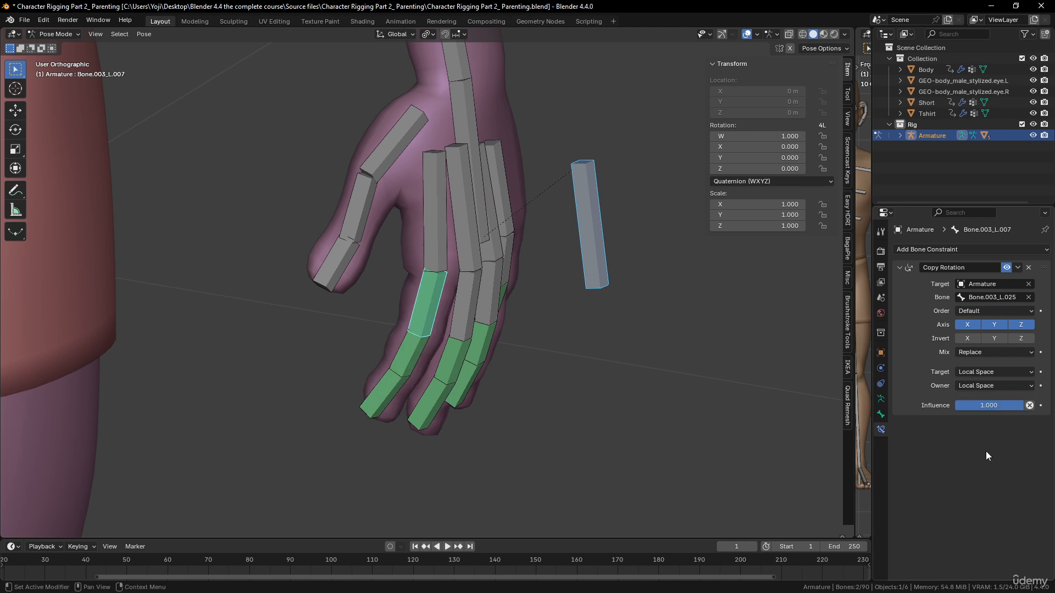
click(996, 354)
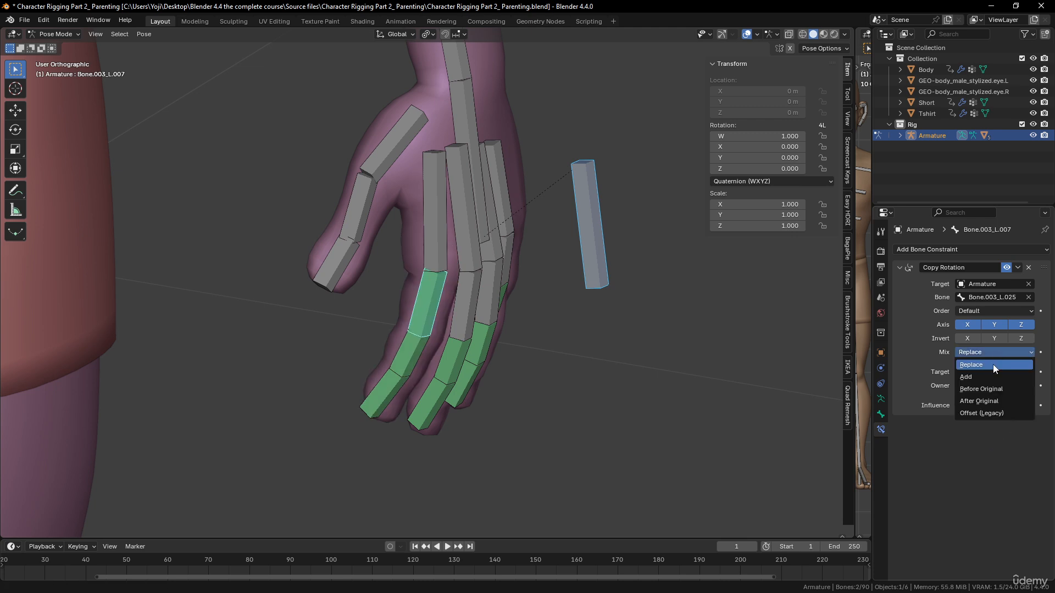
click(990, 416)
Test the index finger's curl by rotating the control bone Bone.003_L.025 and cancelling the rotation.
click(584, 220)
middle_drag(585, 220, 636, 255)
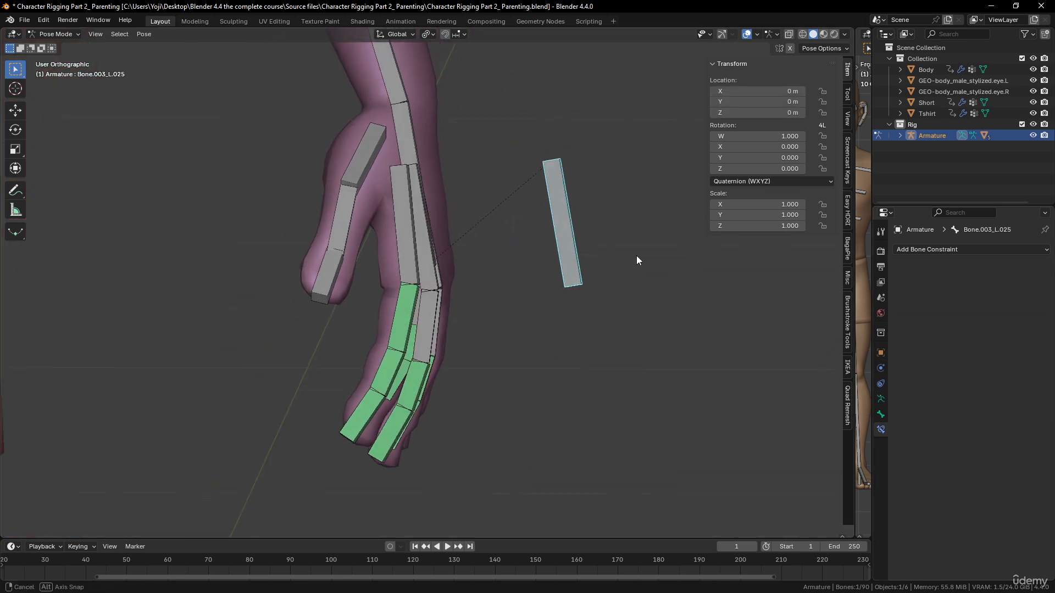
key(r)
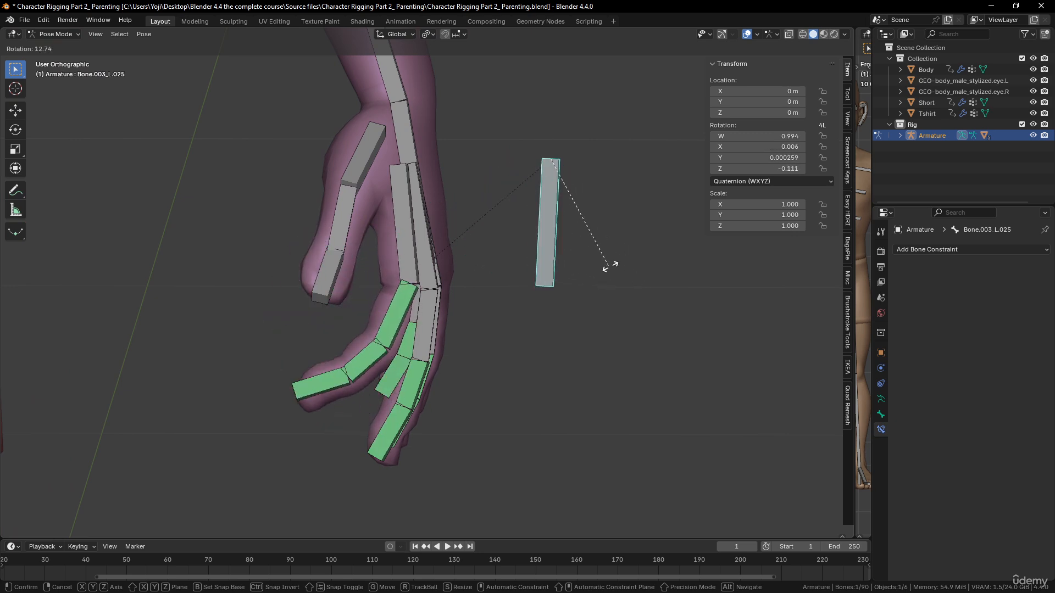
right_click(630, 276)
middle_drag(631, 276, 450, 302)
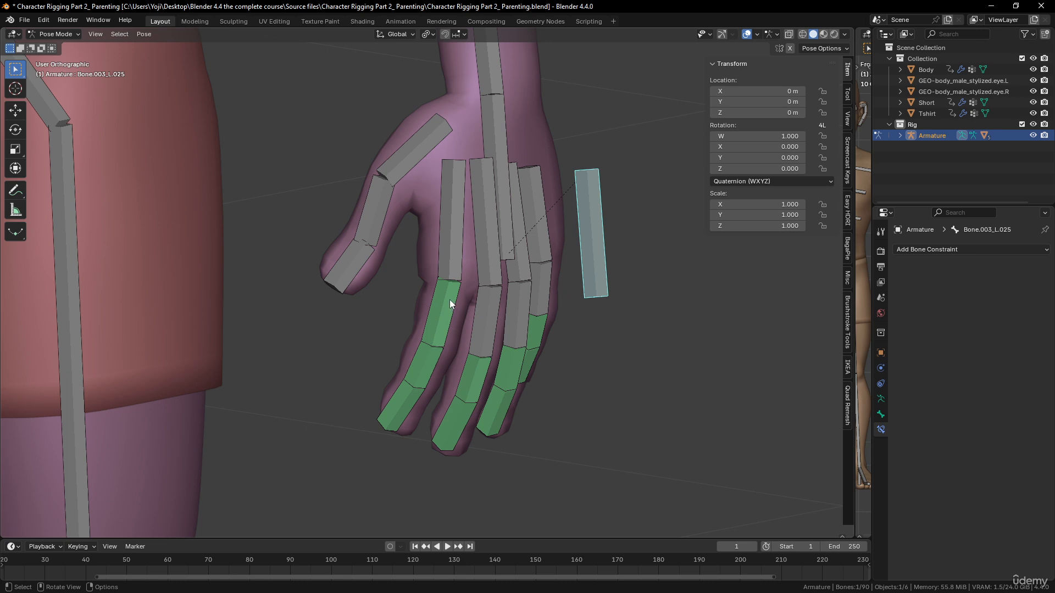
Copy the Copy Rotation constraint from the index finger's base bone Bone.003_L.007 to the middle, ring and little fingers' base bones.
click(449, 302)
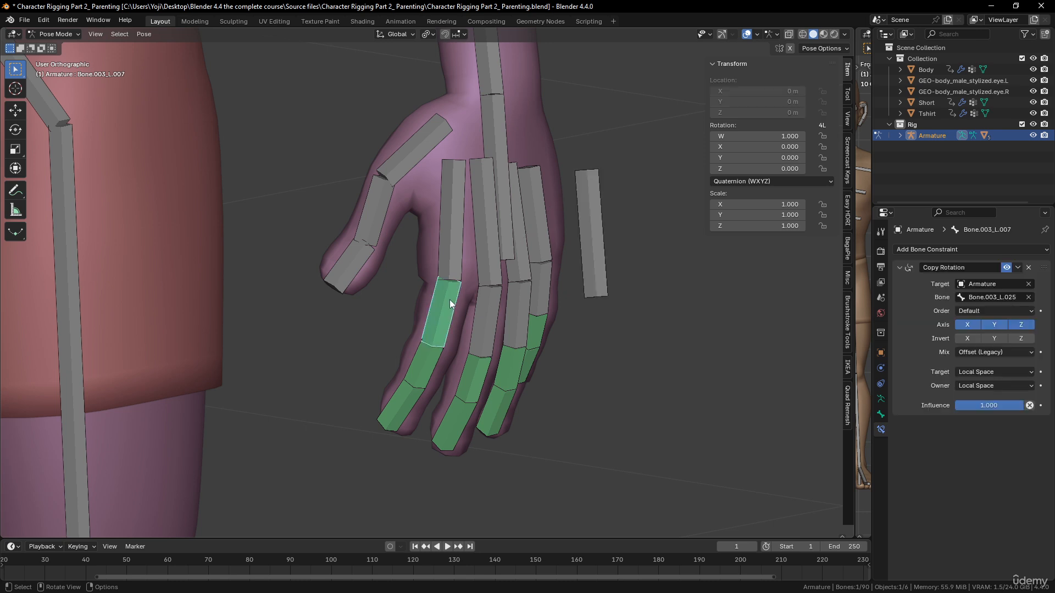
shift+click(538, 289)
shift+click(524, 305)
shift+click(489, 312)
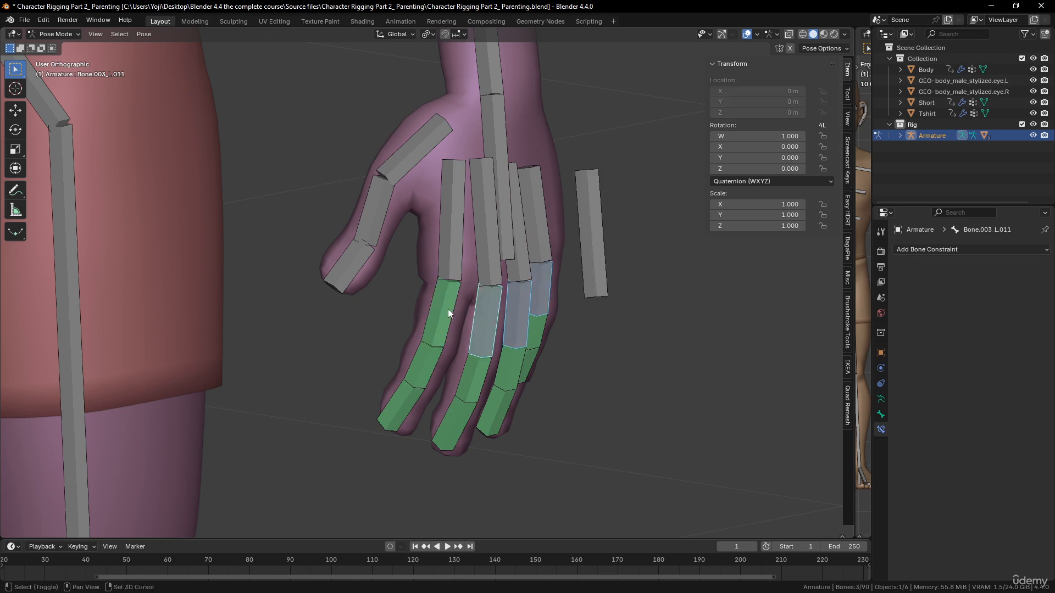
shift+click(447, 309)
click(1018, 268)
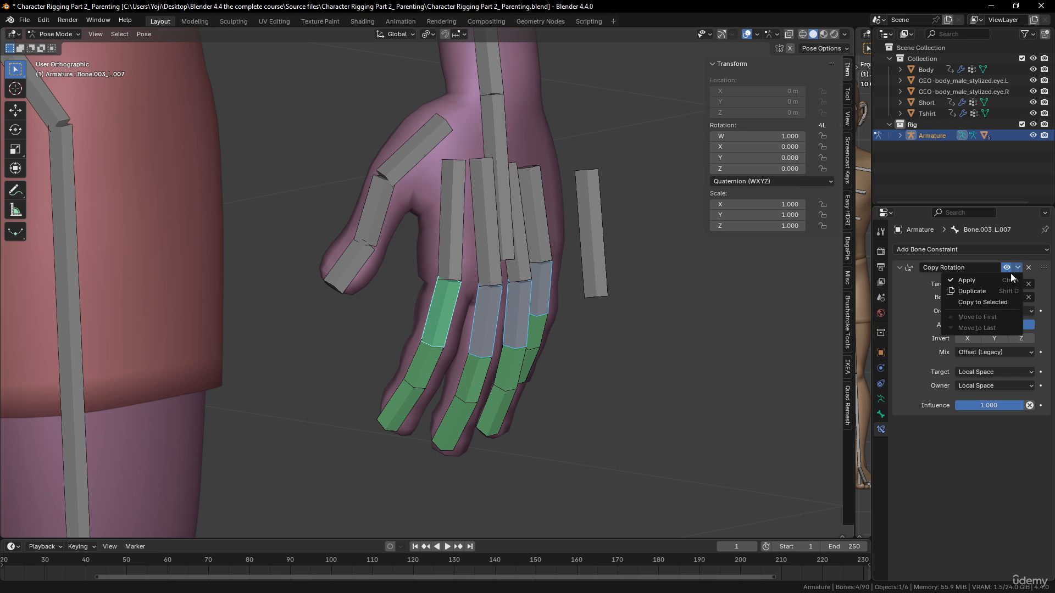
click(994, 303)
Rotate the control bone Bone.003_L.025 about 72.5° in a side view to curl the four fingers into a fist.
click(593, 210)
middle_drag(593, 210, 614, 272)
key(r)
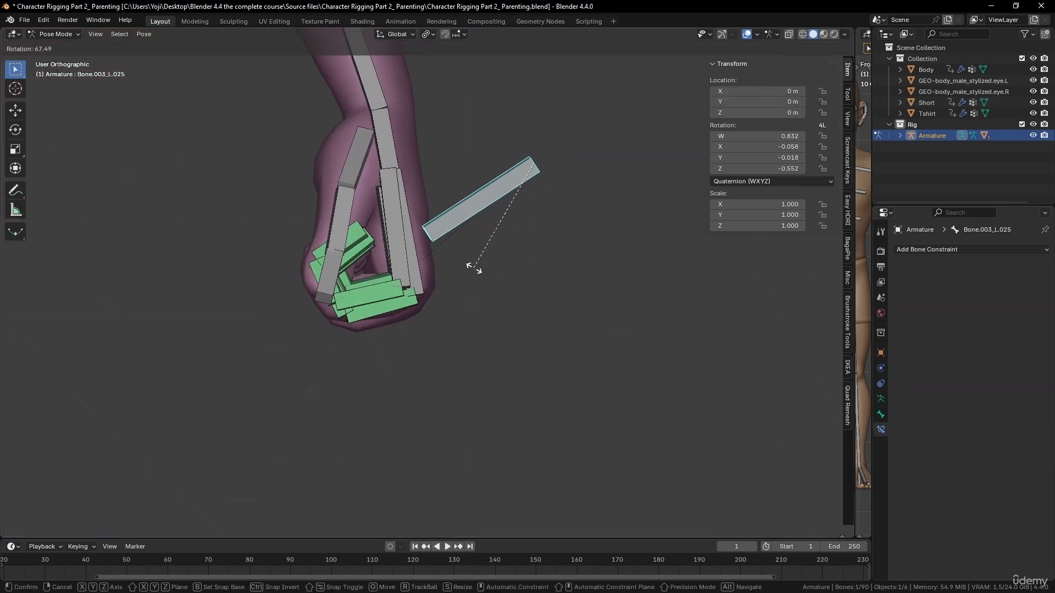
click(486, 237)
middle_drag(486, 237, 450, 262)
scroll(435, 240, up, 2)
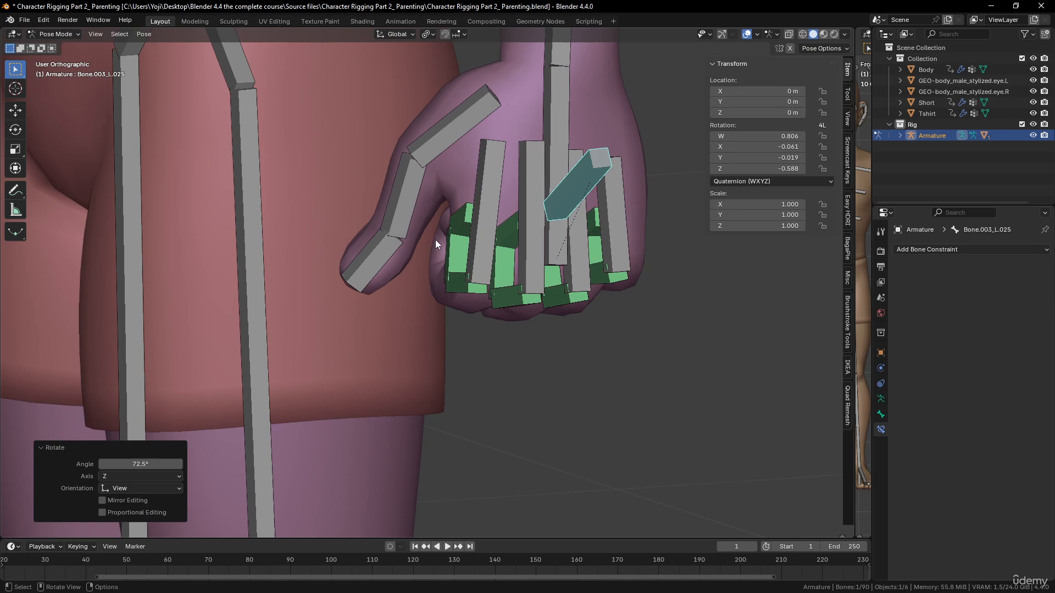
Add a Copy Rotation constraint to the thumb's tip bone Bone.003_L.024, targeting the control bone Bone.003_L.025.
click(407, 197)
middle_drag(408, 196, 411, 267)
middle_drag(422, 192, 562, 211)
click(374, 318)
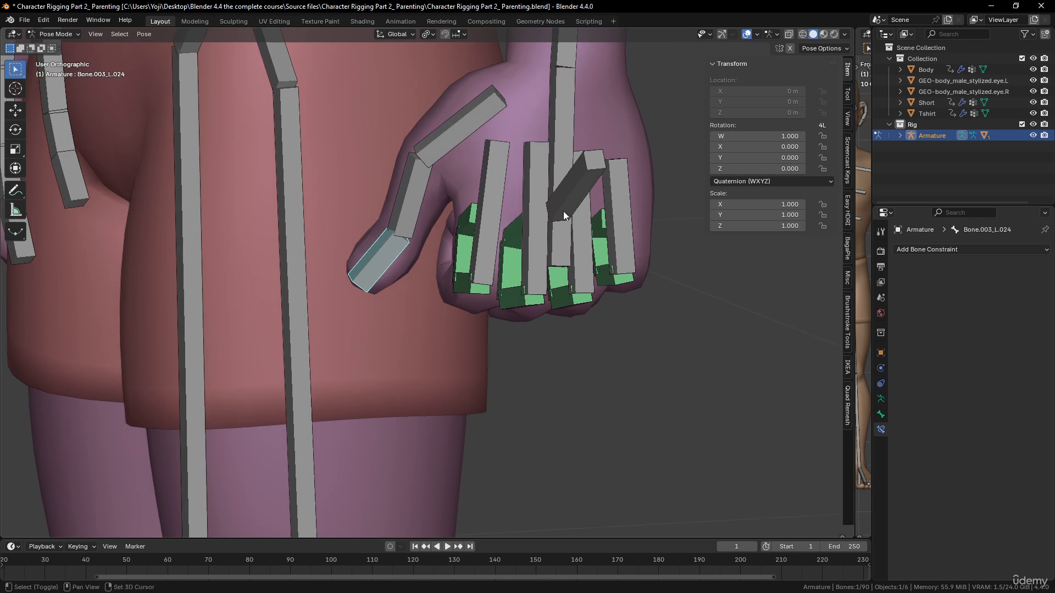
shift+click(581, 193)
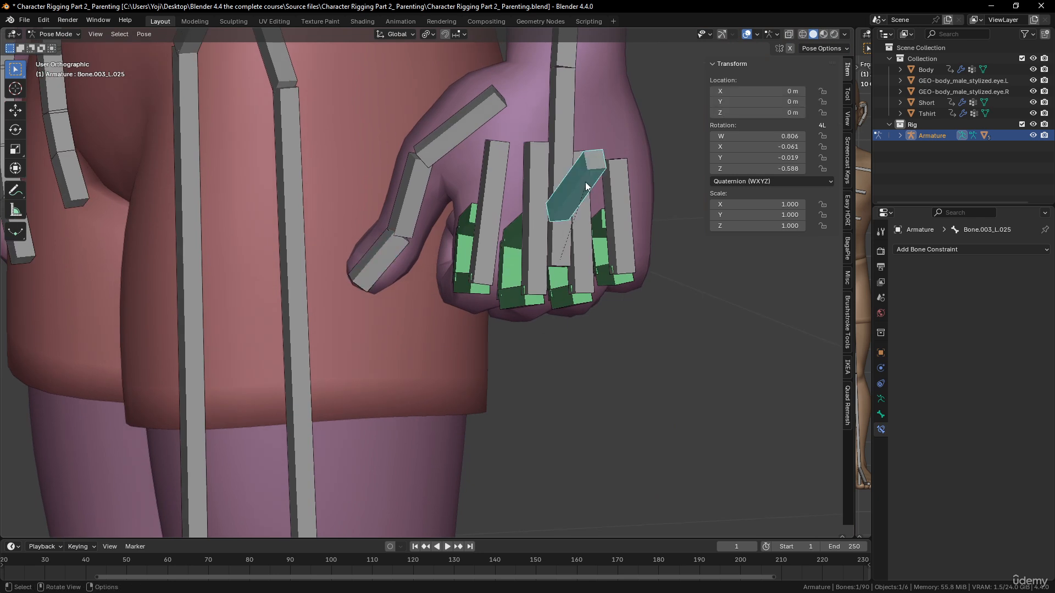
shift+click(393, 256)
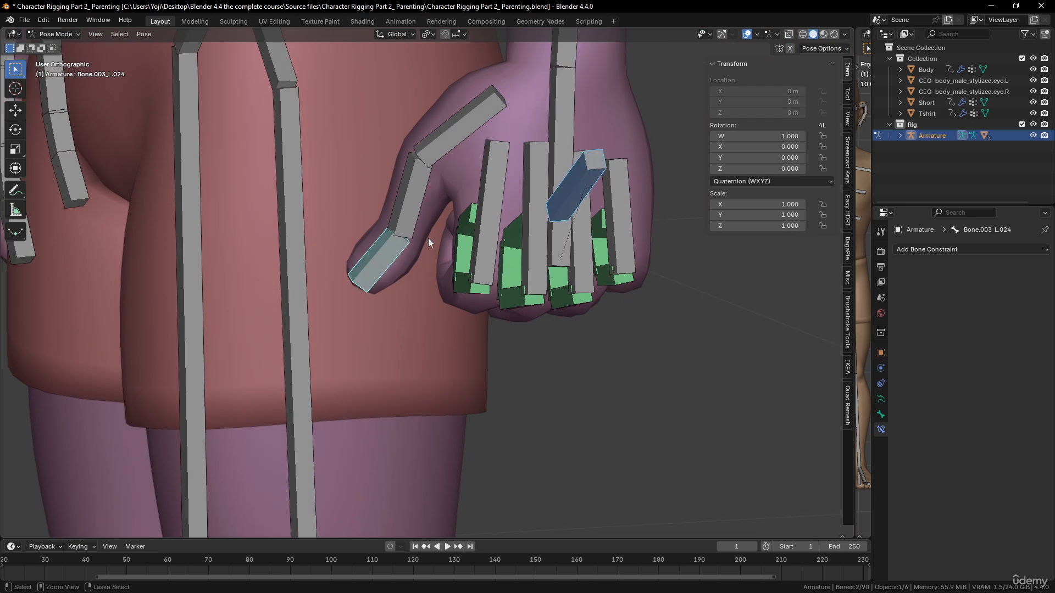
key(shift+ctrl+c)
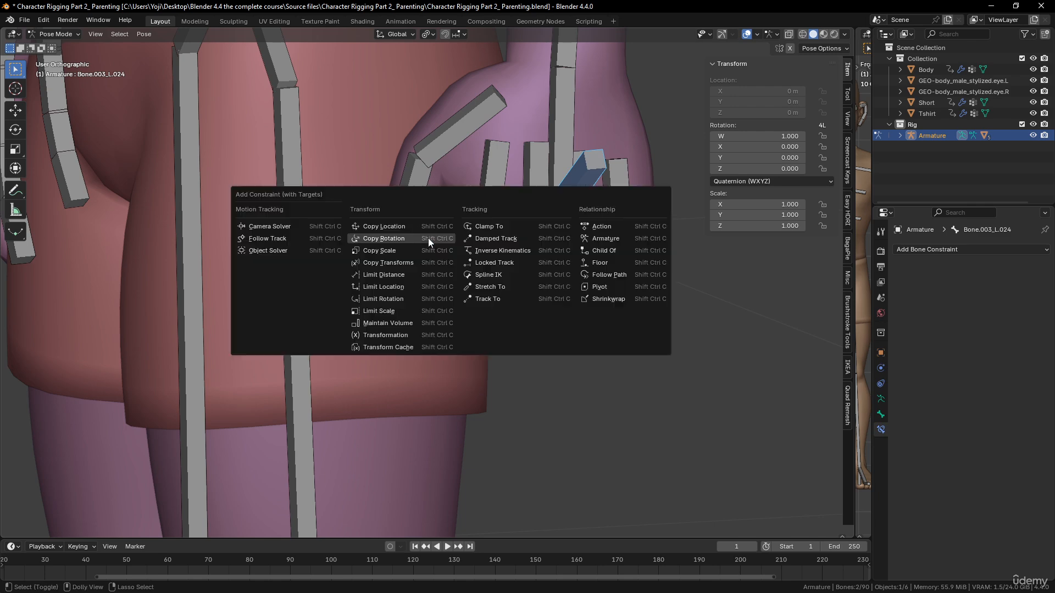
click(428, 239)
Set both the target and the owner of the thumb tip's Copy Rotation constraint to Local Space.
middle_drag(446, 282, 717, 341)
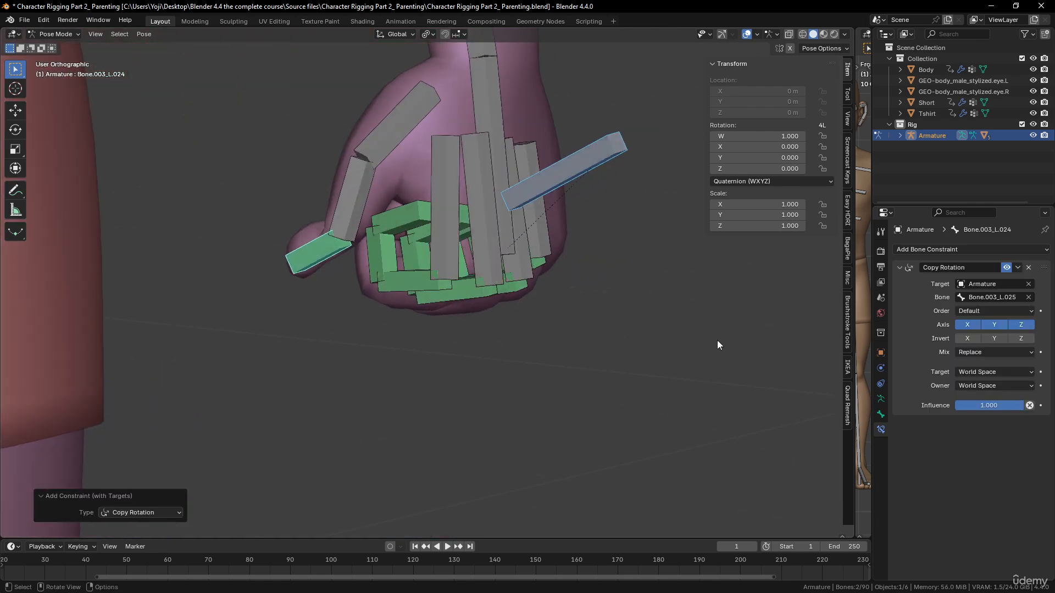
click(1012, 376)
click(967, 438)
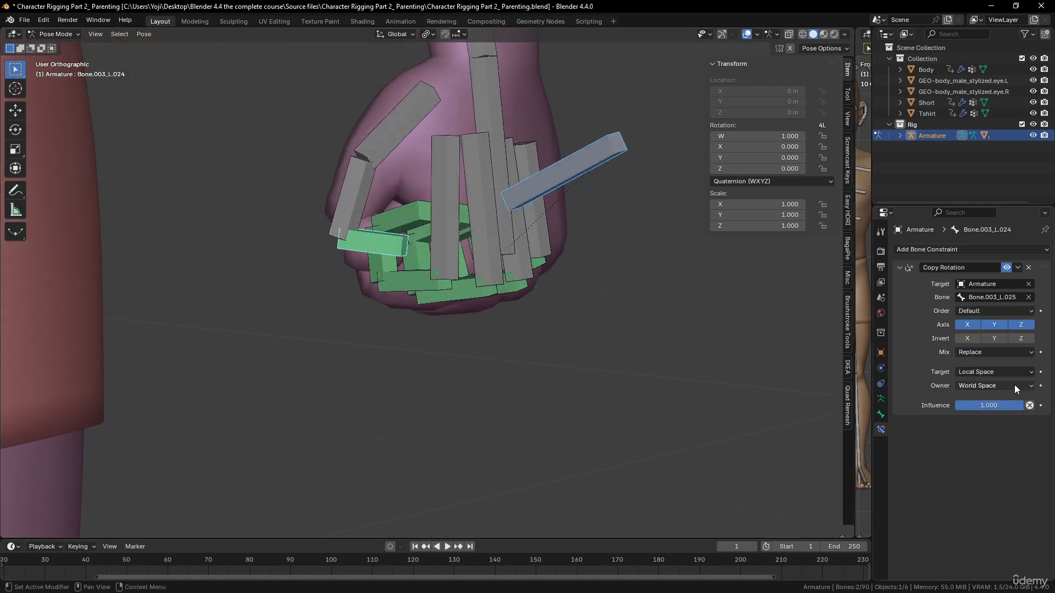
click(1014, 384)
click(991, 450)
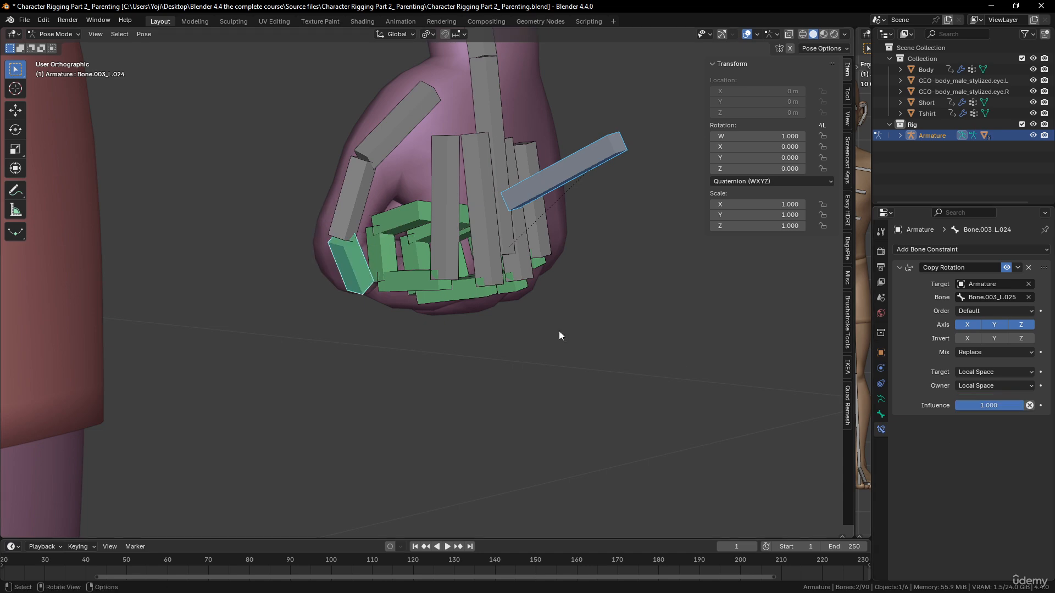
middle_drag(559, 331, 470, 226)
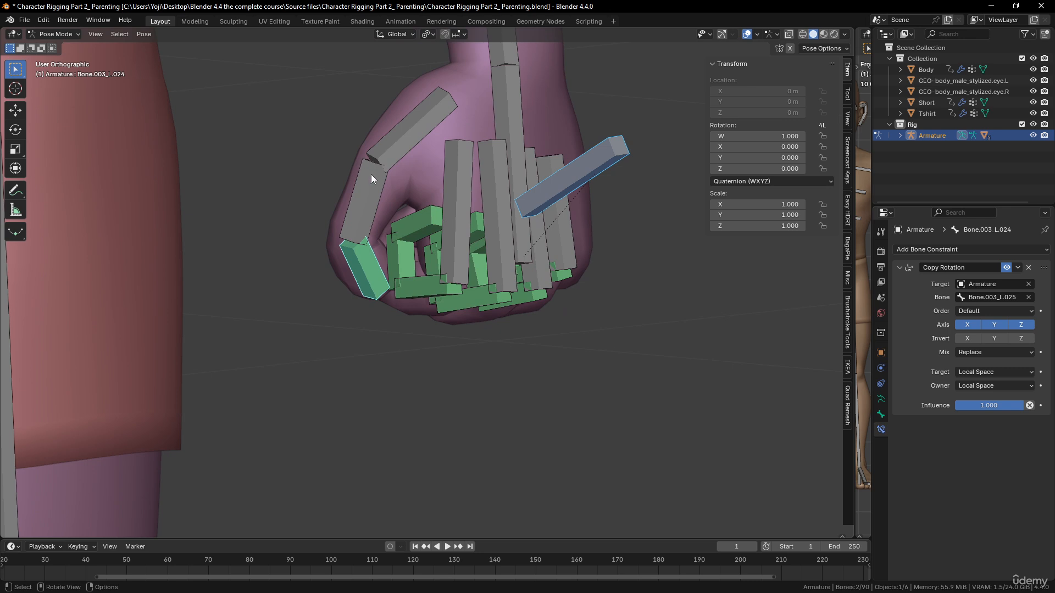
Add a Copy Rotation constraint to the thumb's middle bone Bone.003_L.023, targeting the control bone Bone.003_L.025.
click(371, 194)
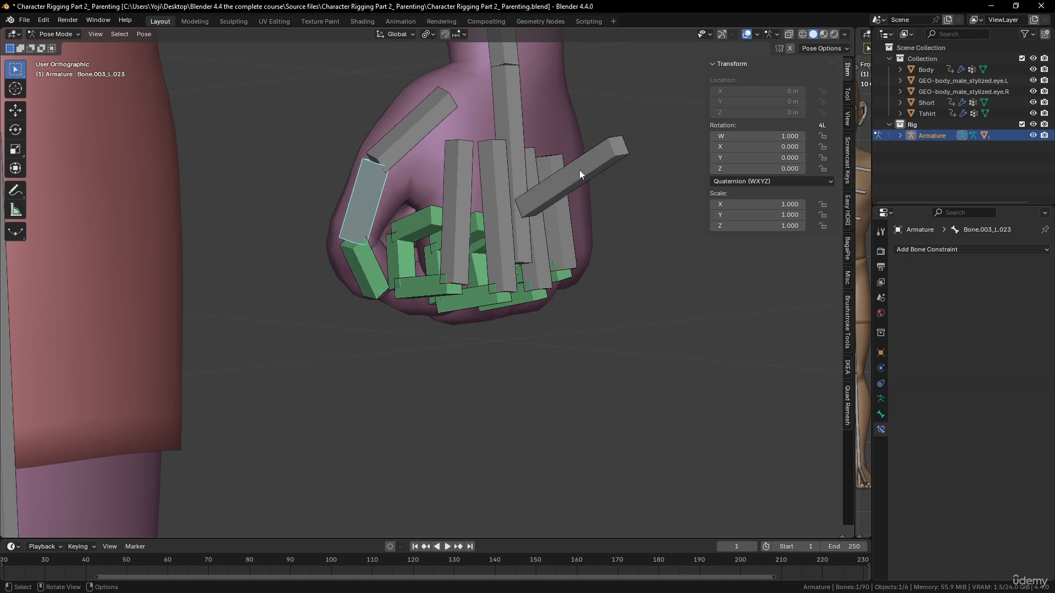
click(580, 169)
shift+click(385, 190)
key(shift+ctrl+c)
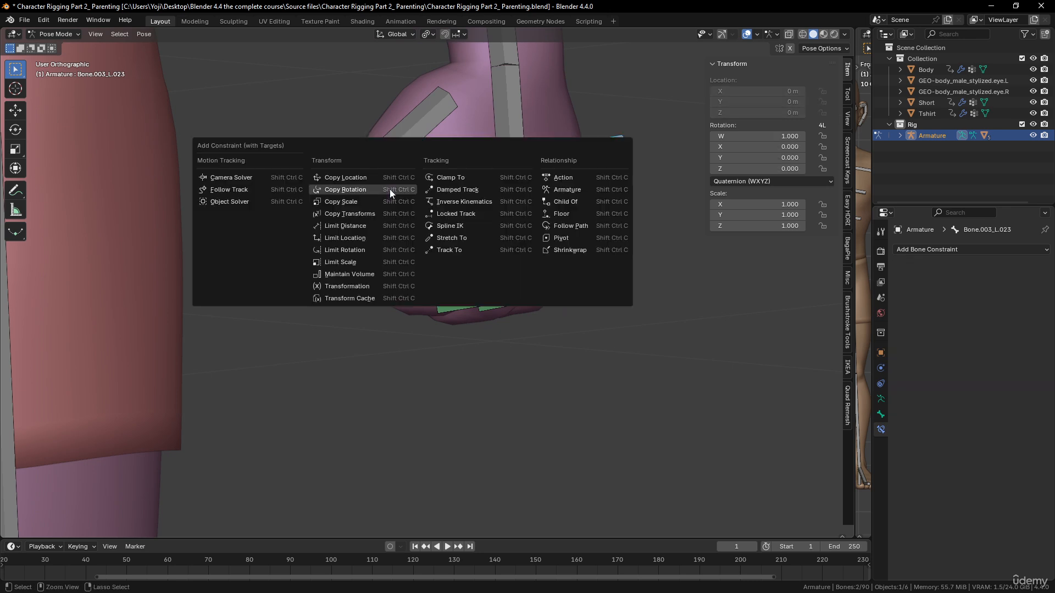
click(390, 189)
Set the thumb middle bone's constraint target and owner to Local Space and lower the constraint's influence.
click(991, 371)
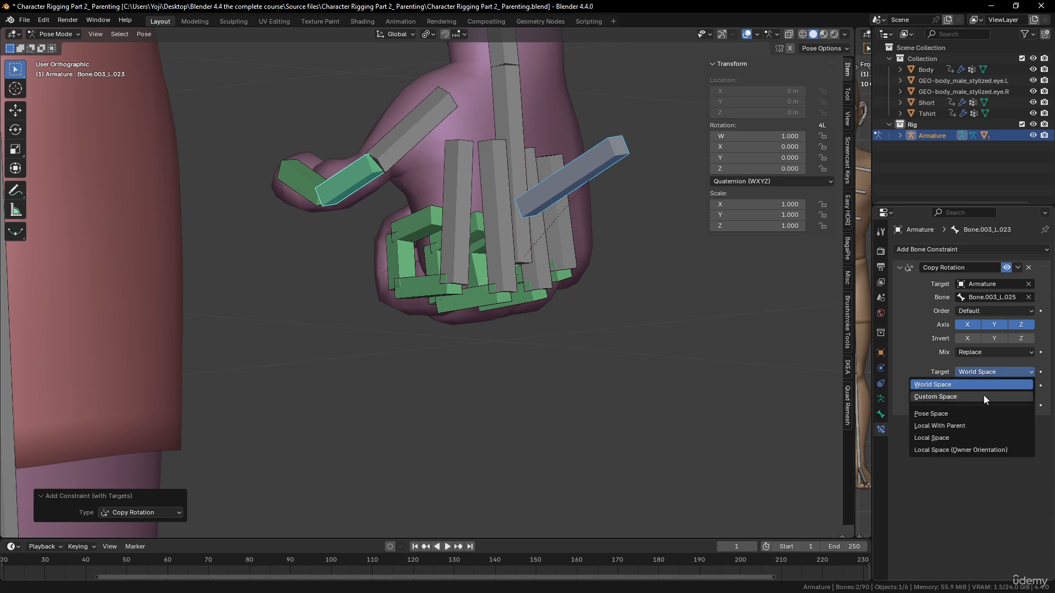
click(969, 438)
click(1005, 386)
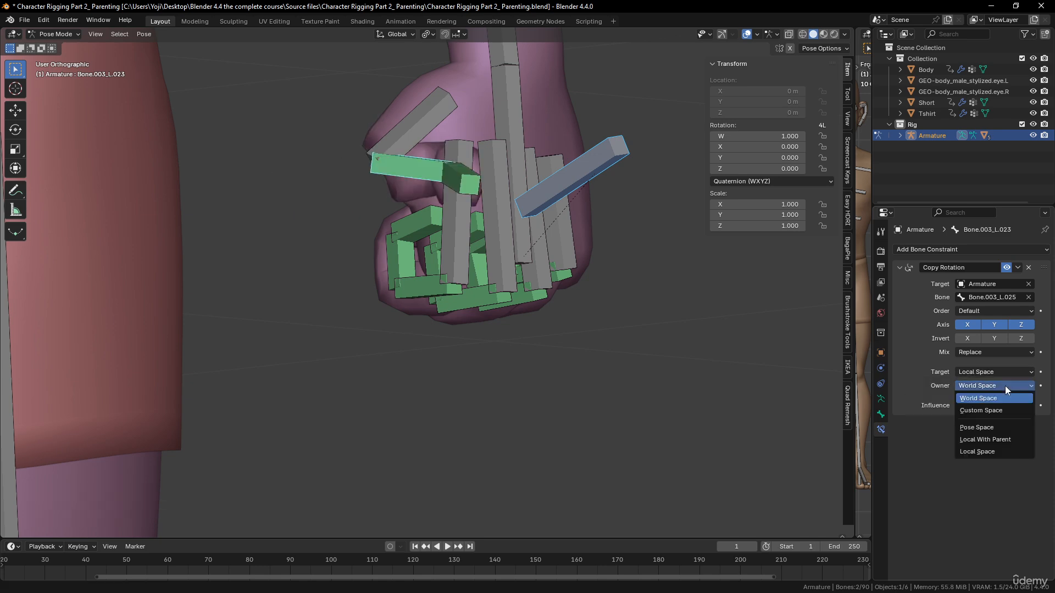
click(980, 450)
middle_drag(817, 383, 463, 197)
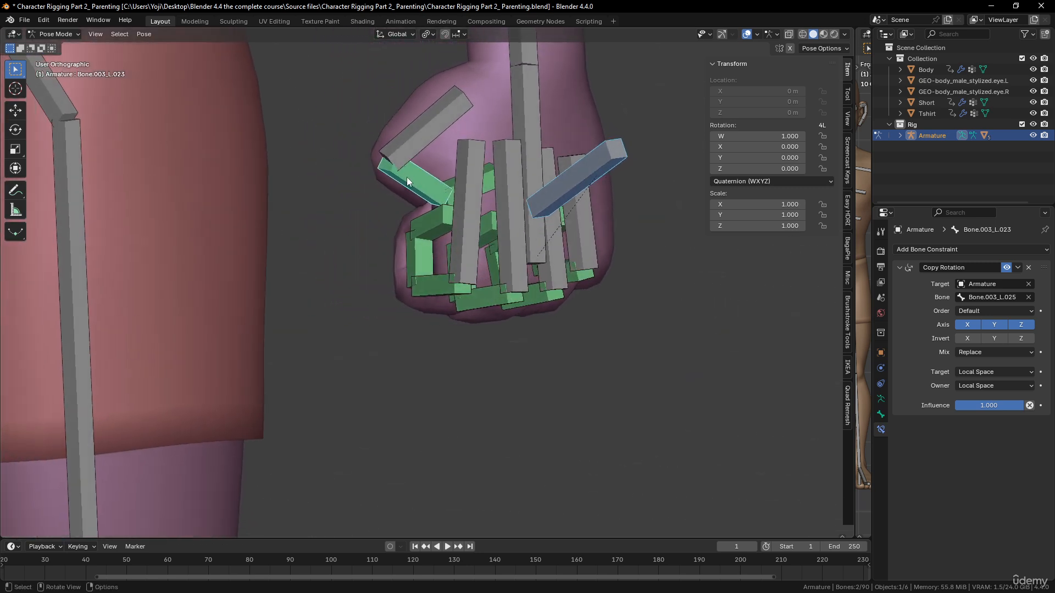
drag(998, 405, 966, 405)
middle_drag(566, 286, 406, 222)
Rotate the thumb's base bone Bone.003_L.022 slightly to reposition the thumb beside the curled fingers.
click(351, 142)
key(r)
click(387, 186)
Test the whole hand's opening and closing by rotating the control bone Bone.003_L.025 and cancelling the rotation.
click(604, 172)
middle_drag(536, 244, 628, 242)
key(r)
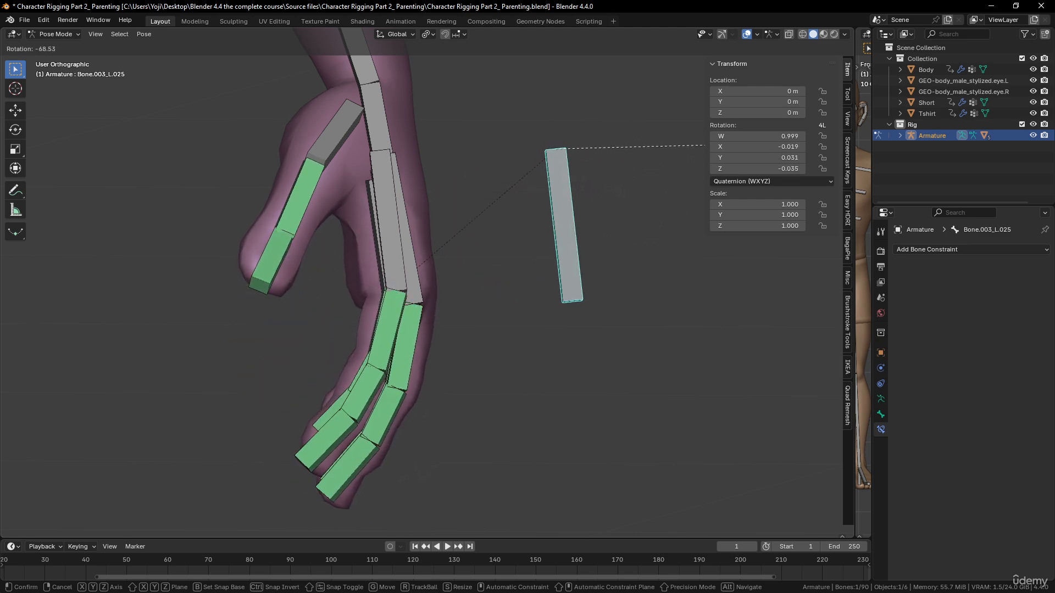
click(544, 266)
scroll(542, 264, down, 5)
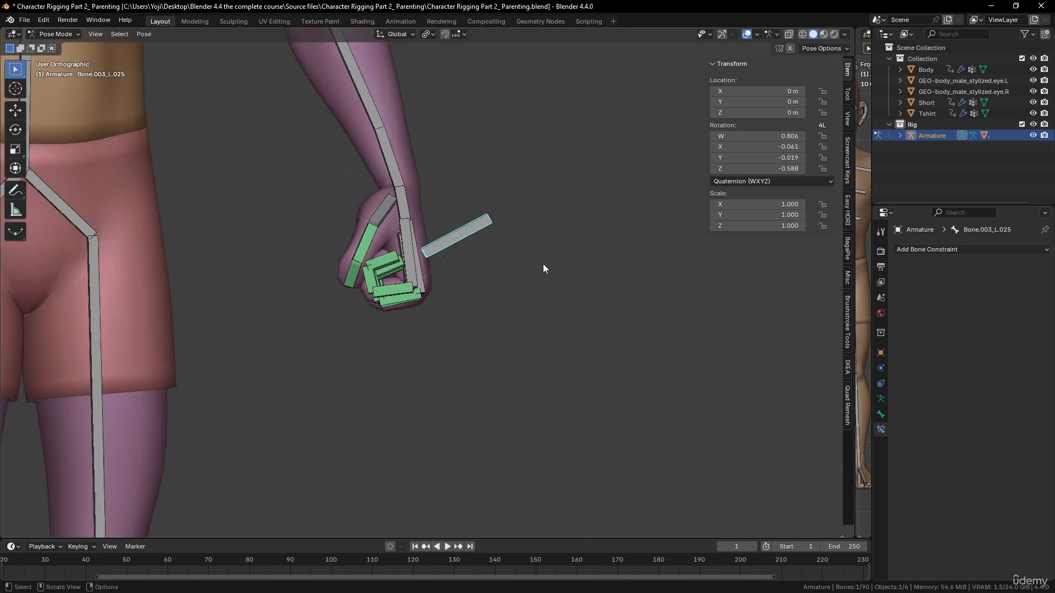
scroll(526, 268, up, 2)
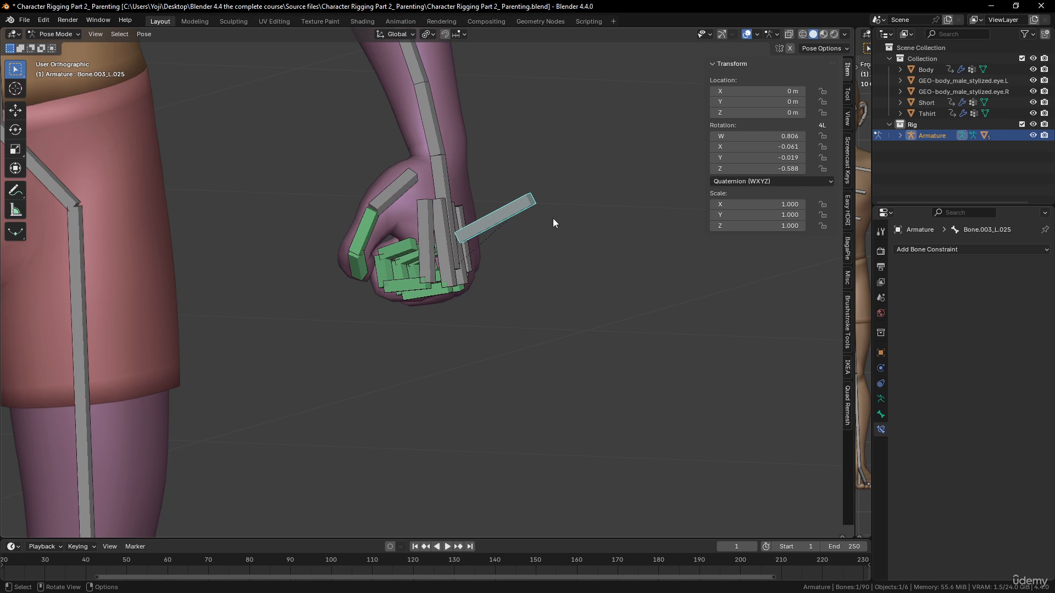
scroll(553, 208, down, 5)
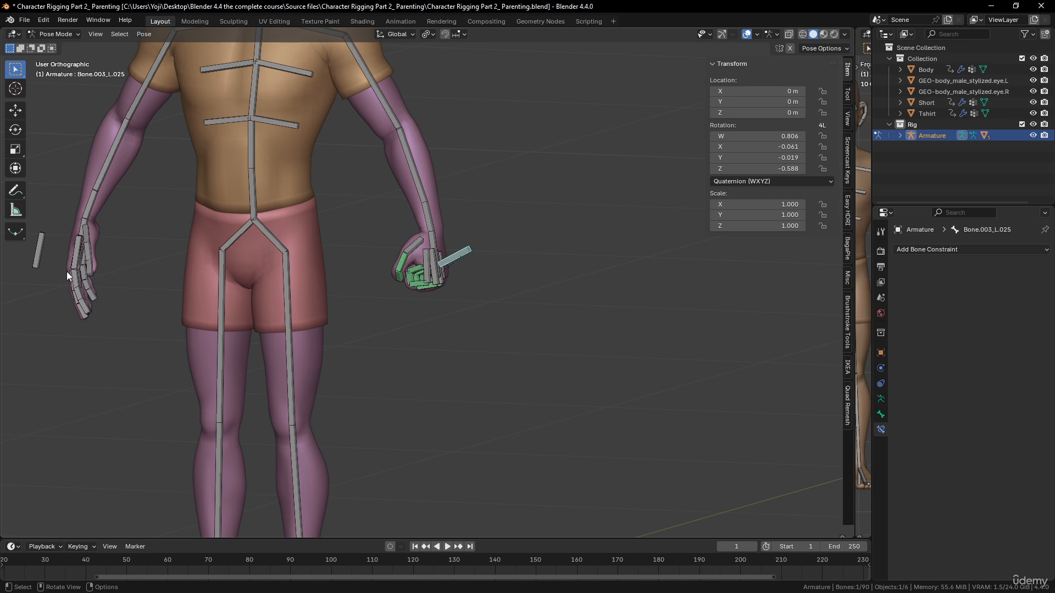
Clear the rotations of the control bone Bone.003_L.025 and the thumb's base bone Bone.003_L.022.
key(alt+r)
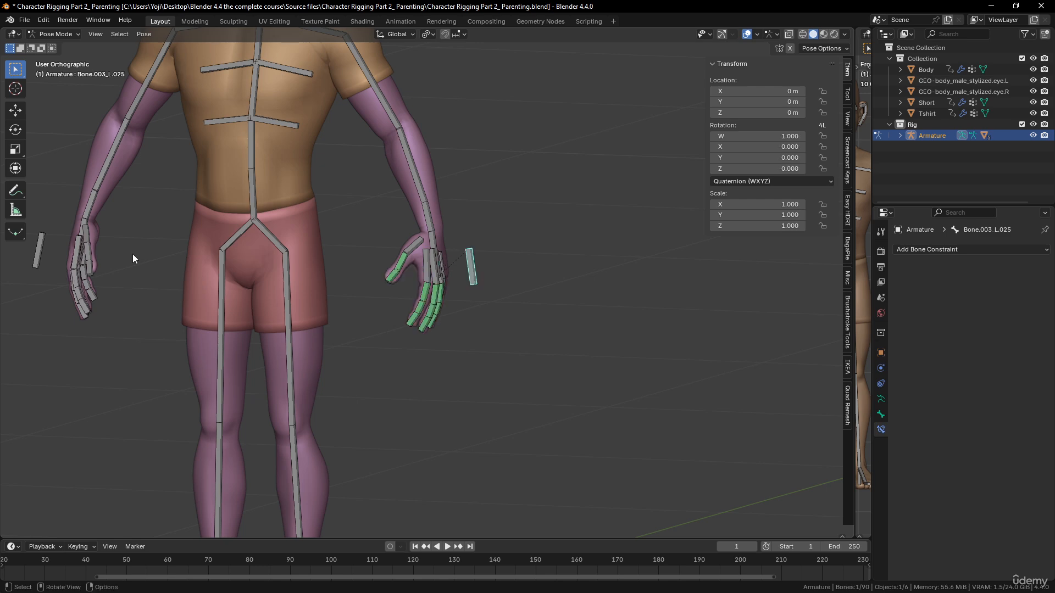
scroll(336, 273, up, 8)
click(383, 203)
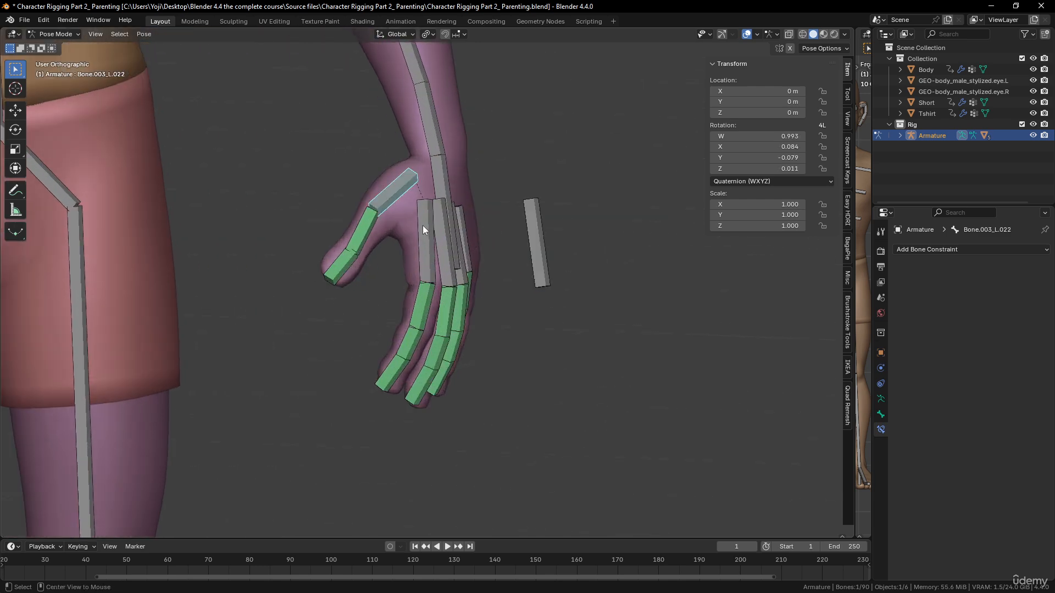
middle_drag(423, 225, 345, 252)
scroll(472, 259, down, 5)
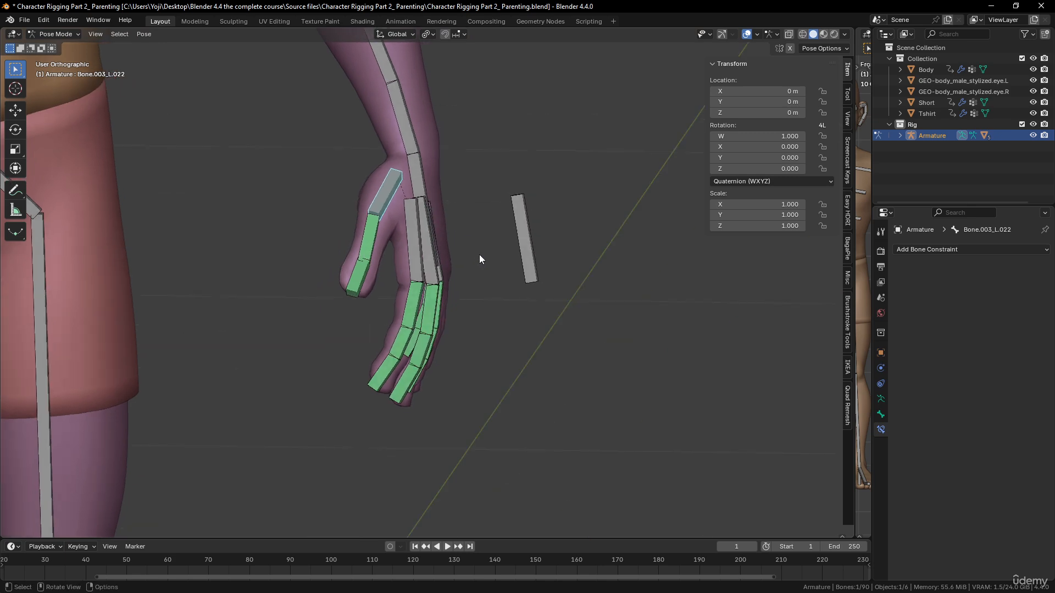
Test the wrist's movement by rotating the hand bone Bone.003_L.004 twice and cancelling each rotation.
click(415, 178)
scroll(443, 256, down, 3)
scroll(443, 256, down, 2)
scroll(445, 286, up, 4)
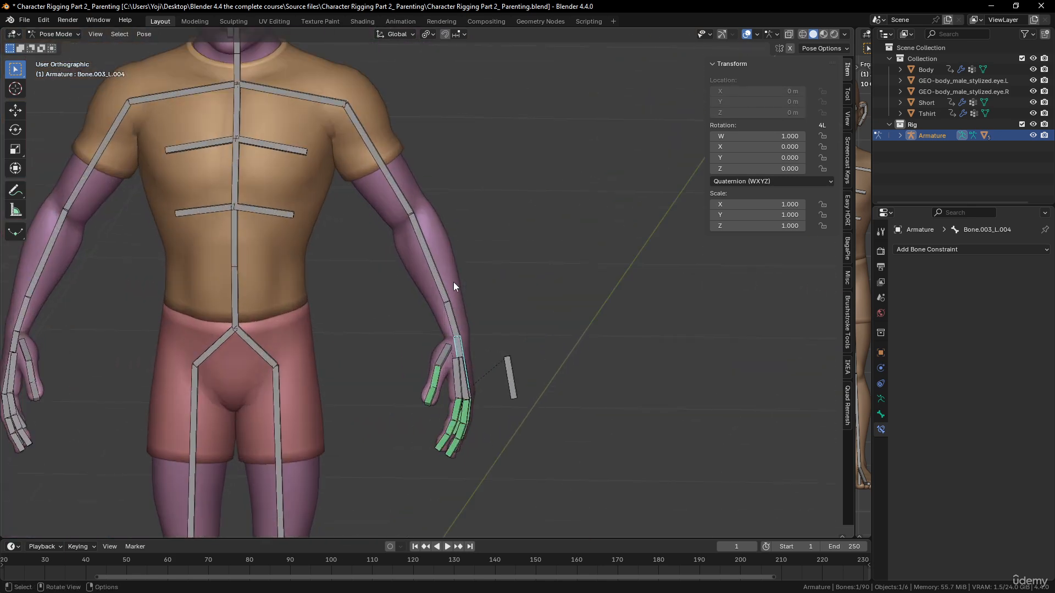
middle_drag(481, 306, 460, 344)
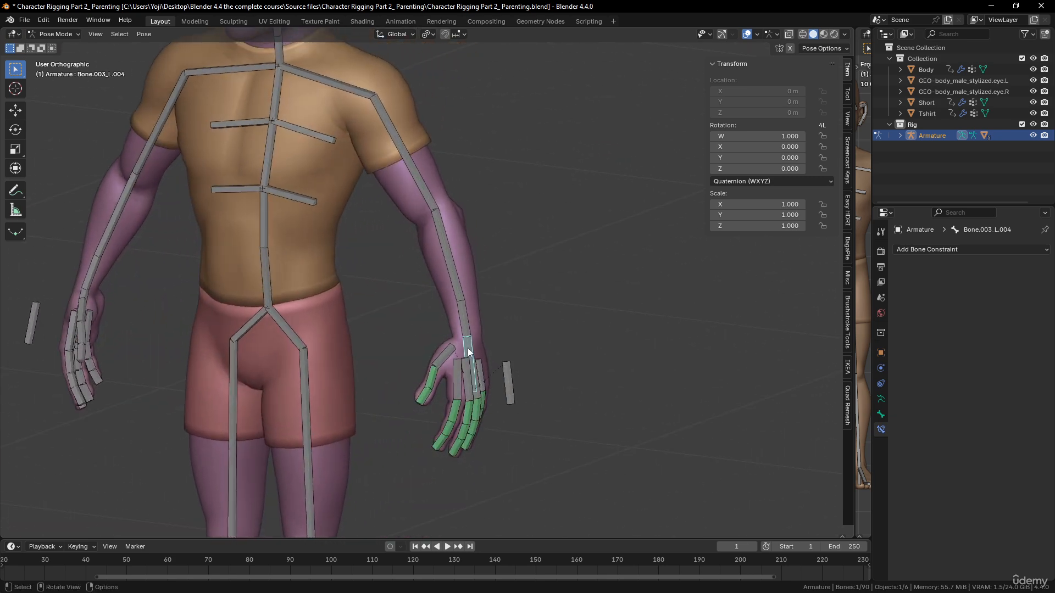
key(r)
key(Escape)
key(r)
key(Escape)
In Edit Mode, duplicate both foot bones, Bone_L.003 and Bone_R.003, leaving the copies in place.
click(462, 318)
scroll(454, 357, down, 6)
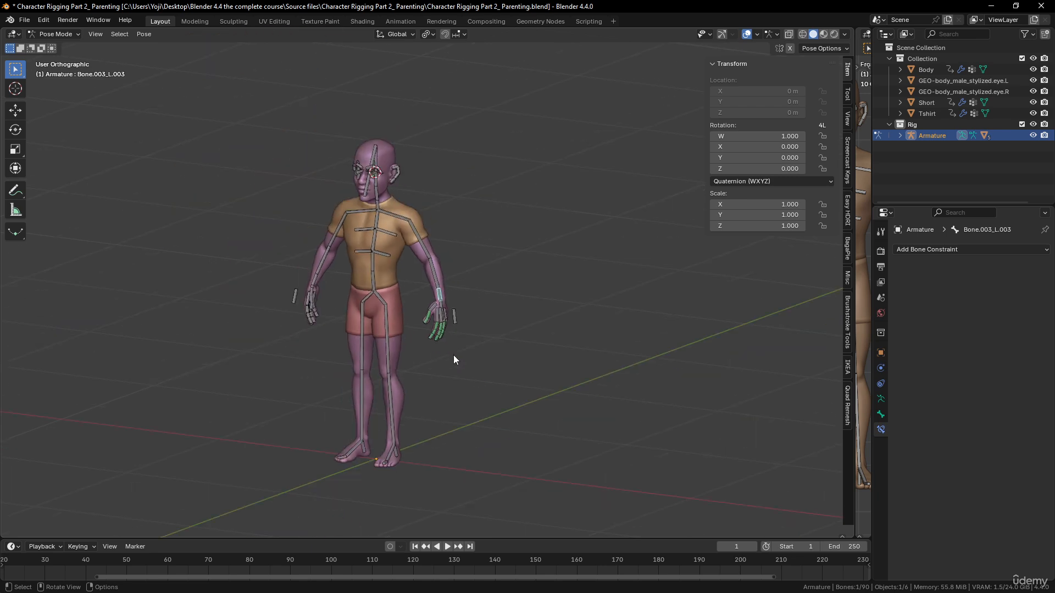
scroll(450, 358, up, 3)
shift+middle_drag(375, 498, 467, 322)
middle_drag(532, 370, 480, 386)
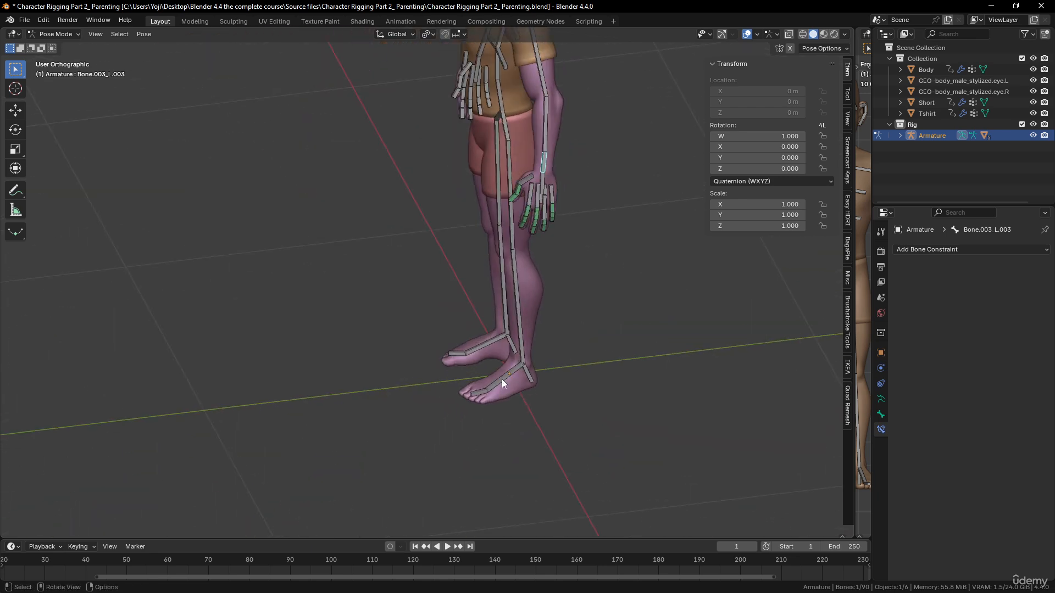
click(502, 379)
scroll(570, 410, up, 3)
shift+middle_drag(571, 410, 519, 393)
scroll(519, 403, up, 3)
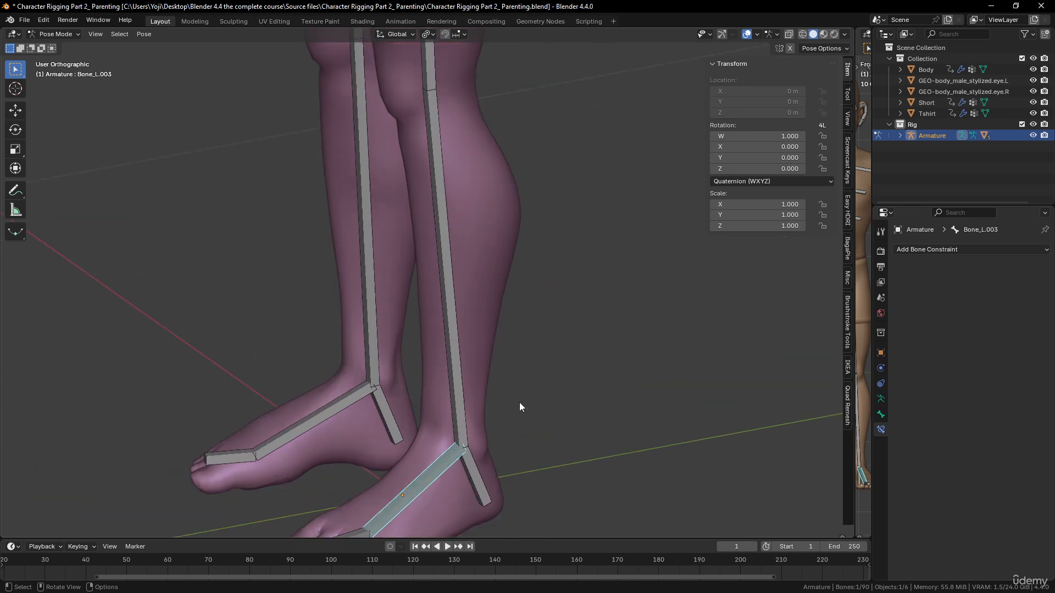
scroll(519, 402, down, 2)
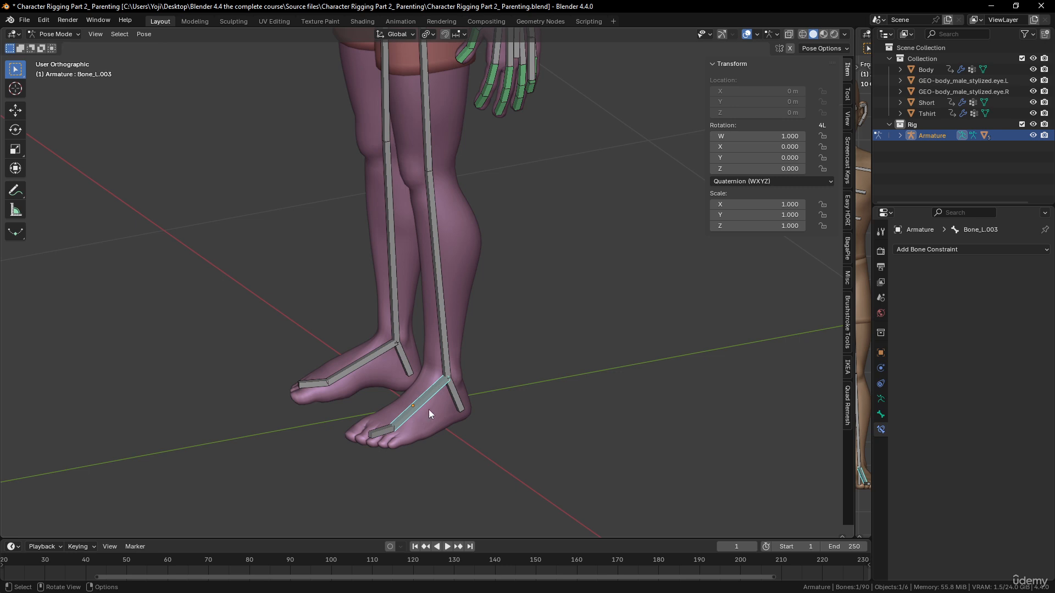
key(Tab)
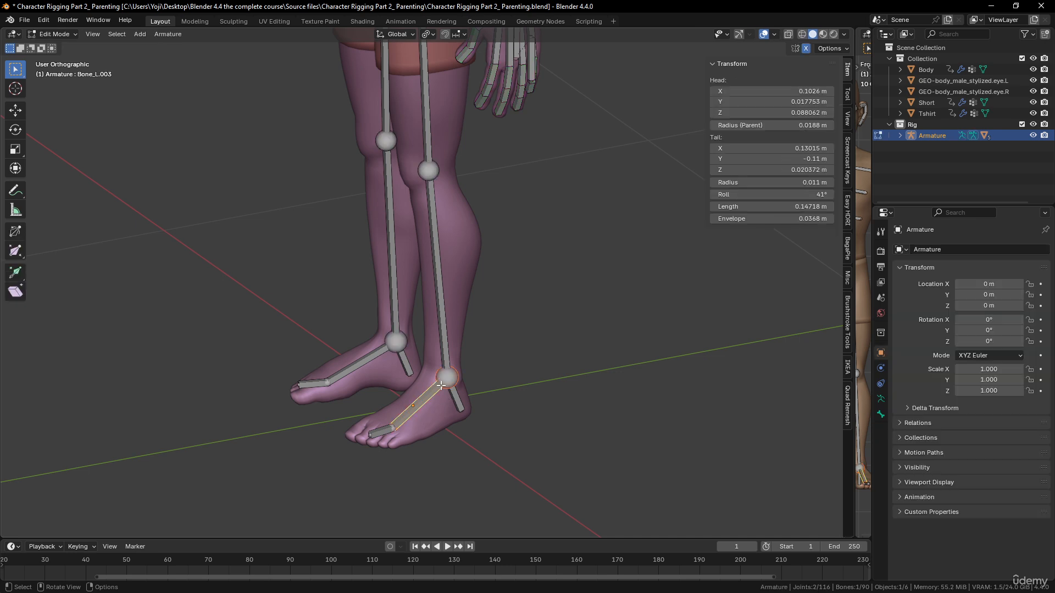
scroll(458, 407, up, 2)
shift+middle_drag(458, 407, 475, 297)
shift+click(360, 285)
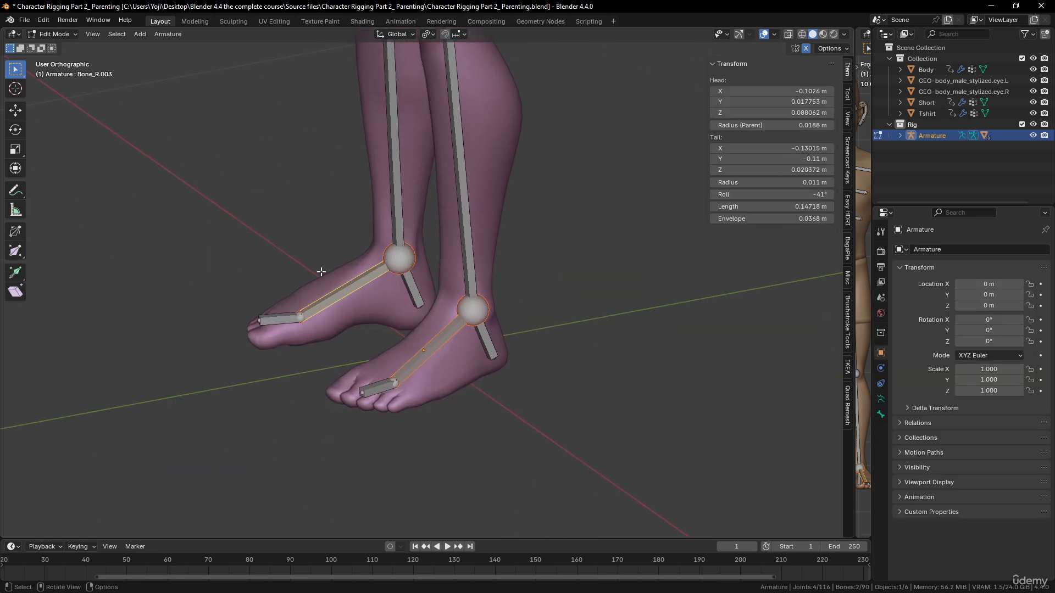
key(shift+d)
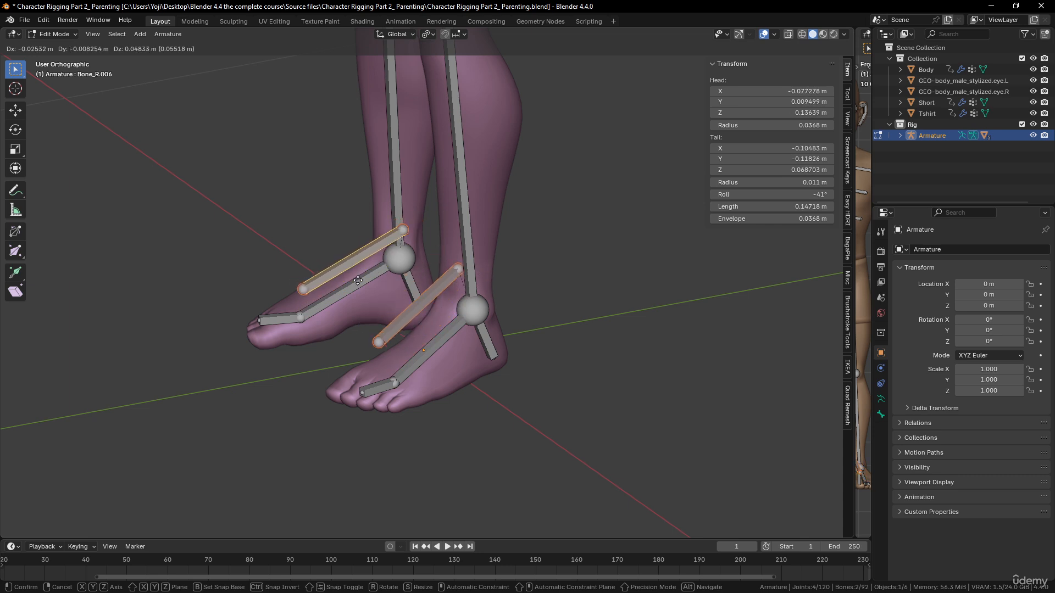
right_click(358, 281)
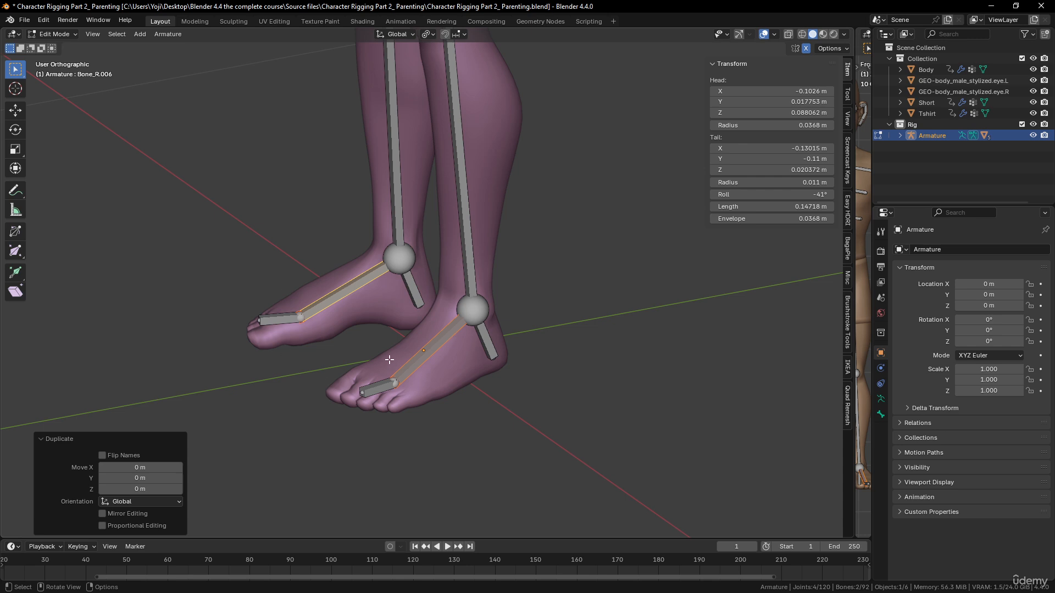
Thicken the duplicated foot bones by scaling their BBone size by about 2.95.
click(166, 35)
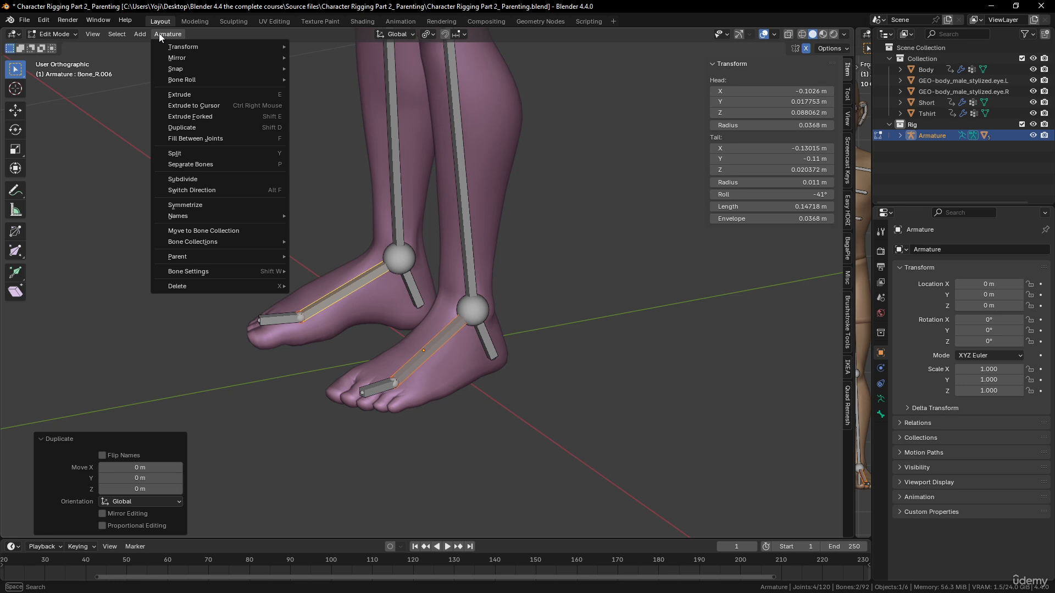
mouse_move(186, 50)
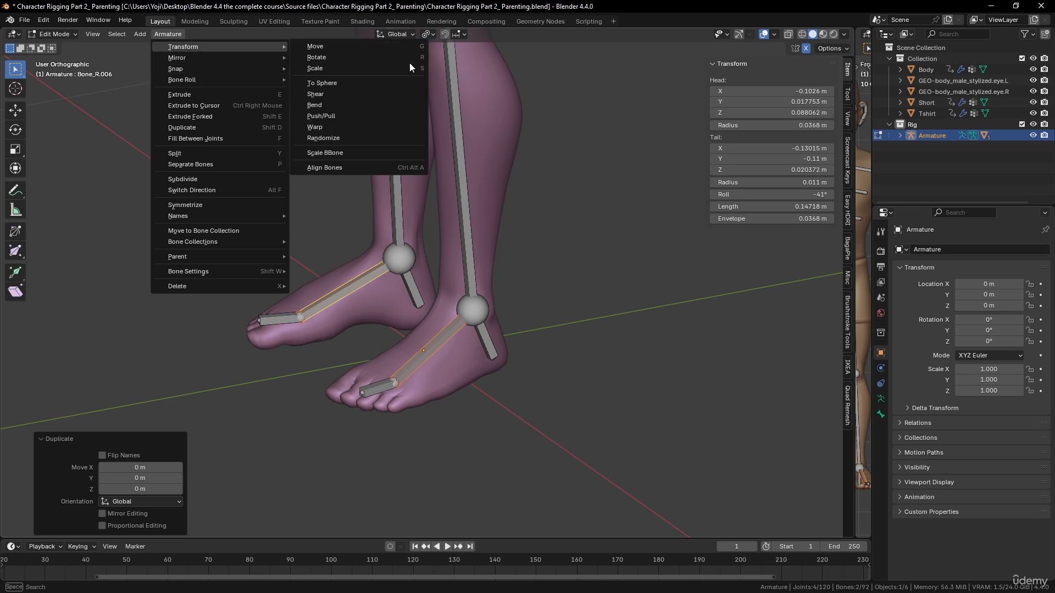
click(345, 153)
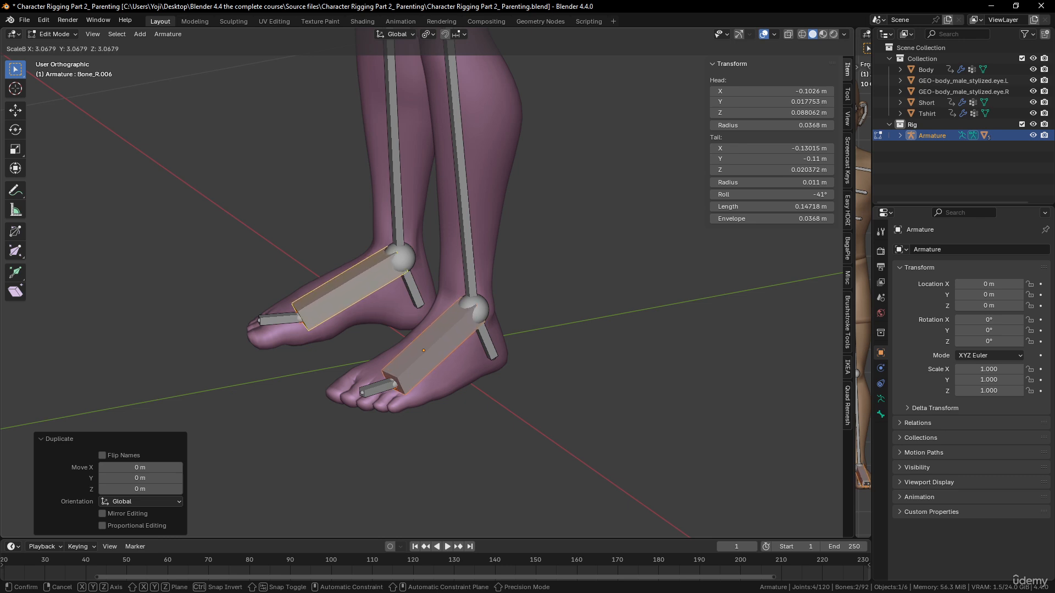
click(188, 172)
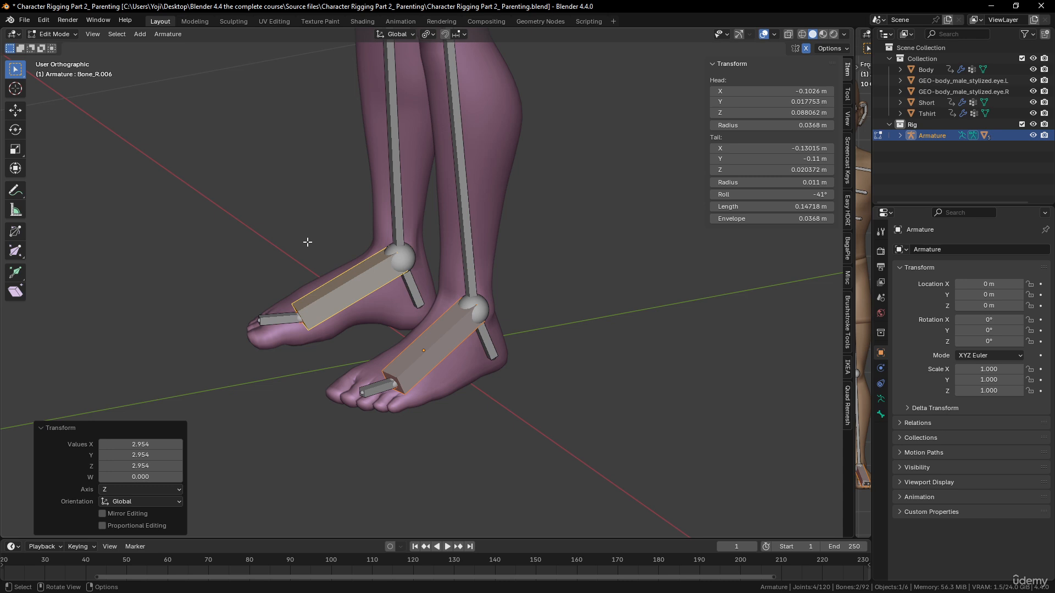
Remove the parents of both duplicated foot bones, Bone_L.006 and Bone_R.006.
click(360, 278)
click(461, 325)
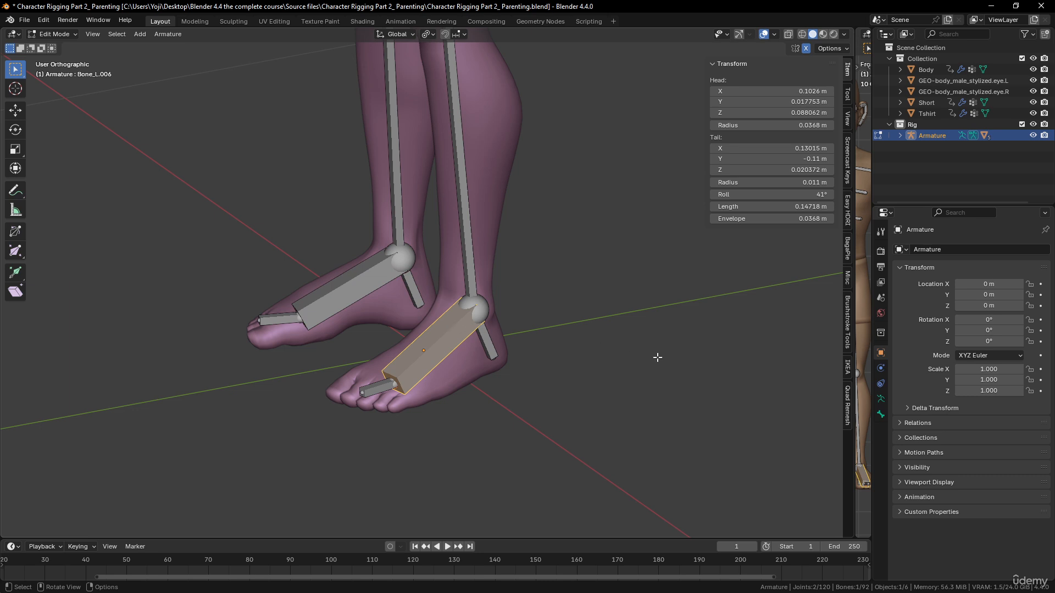
click(880, 414)
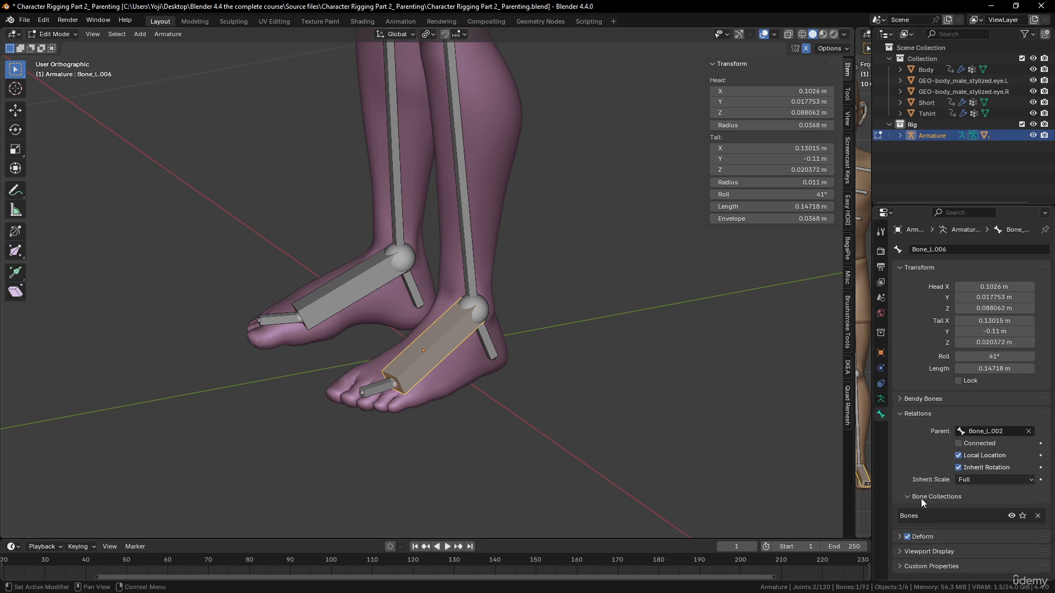
click(1028, 431)
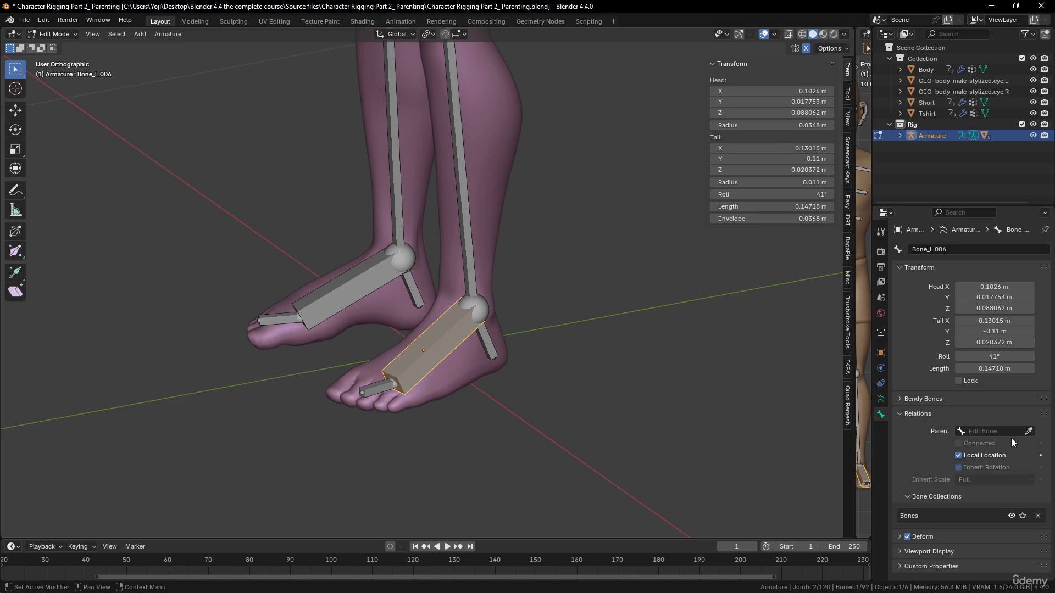
click(352, 281)
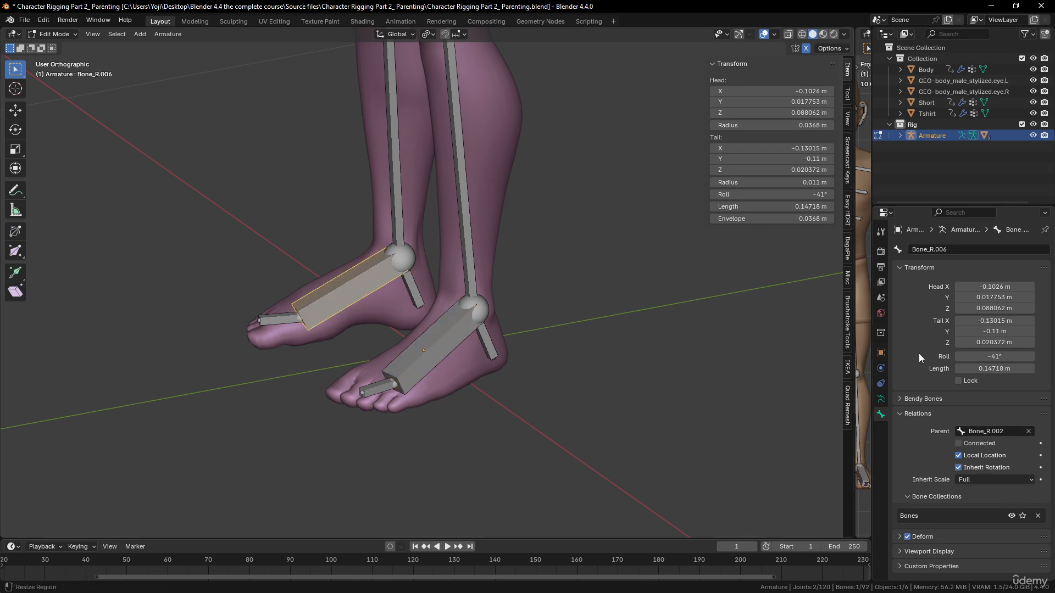
click(1028, 432)
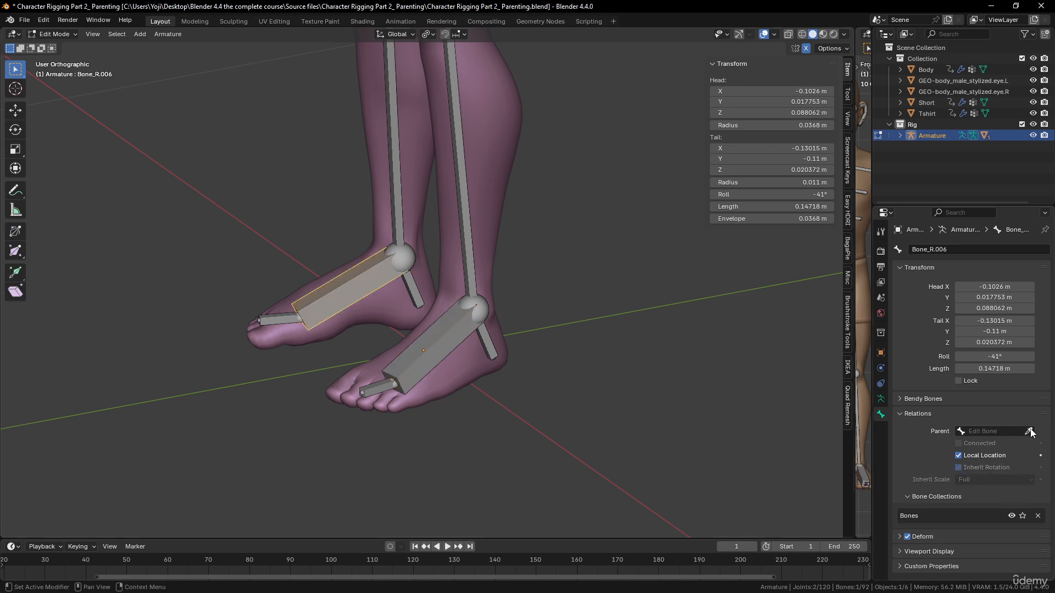
Extrude new bones from the knee joints straight forward along Y by about 0.123 m, working in the right side view.
click(460, 329)
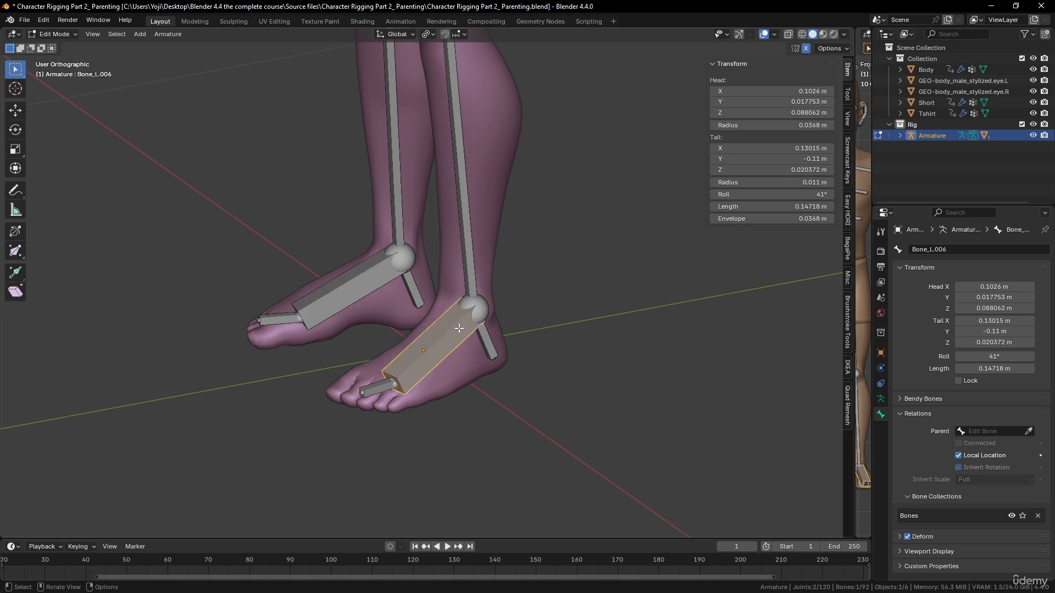
scroll(437, 280, down, 4)
shift+middle_drag(432, 236, 459, 313)
scroll(460, 314, up, 2)
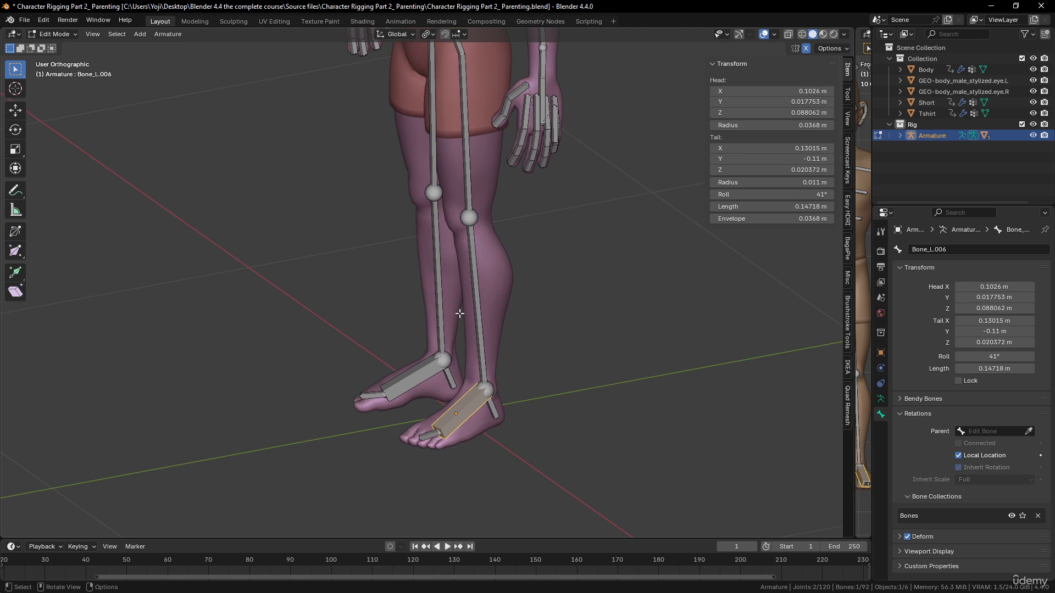
click(480, 207)
middle_drag(498, 268, 468, 237)
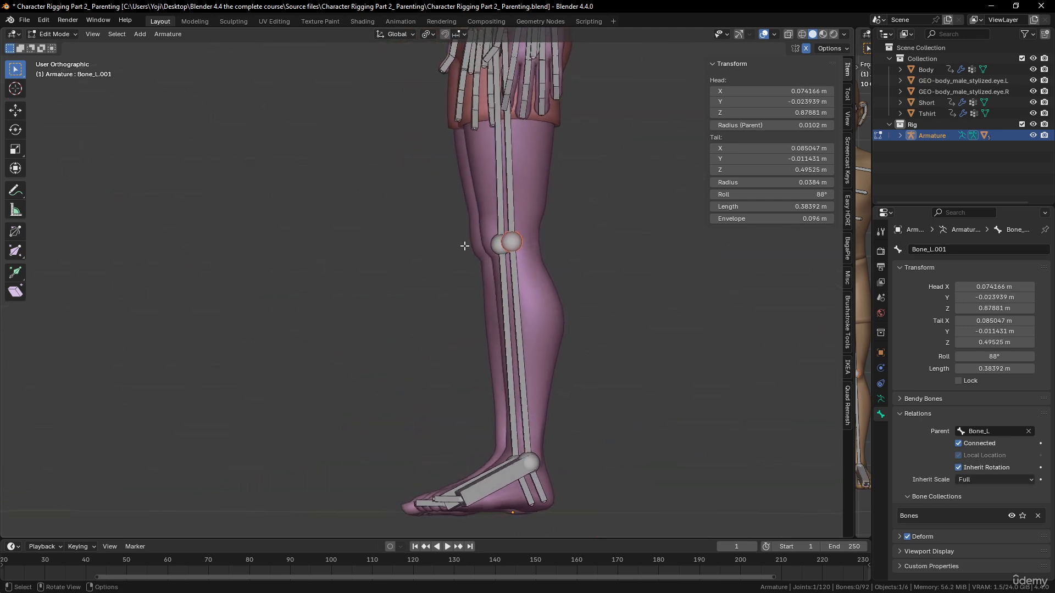
key(KP_3)
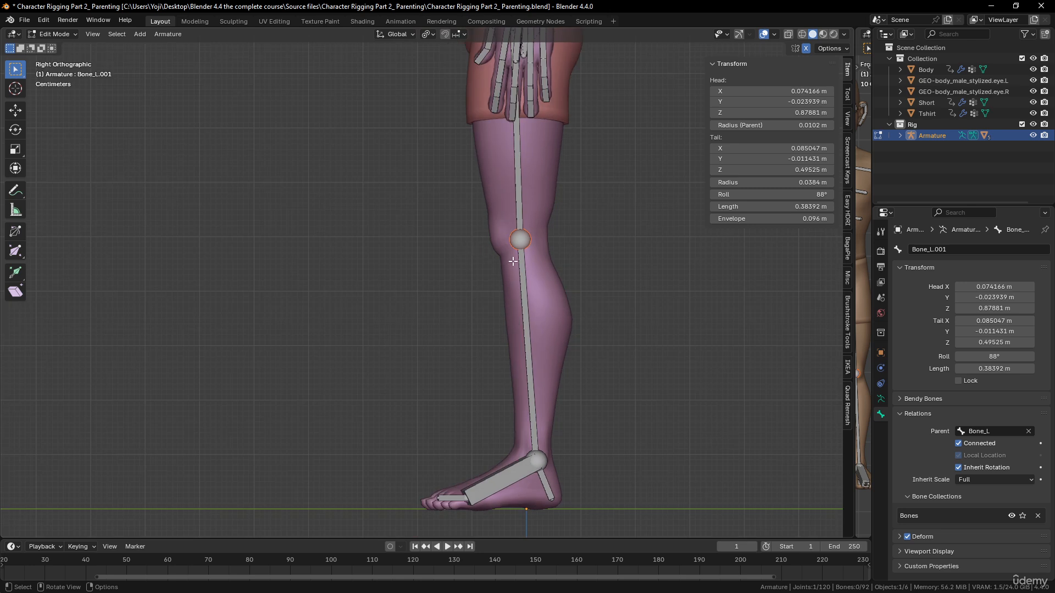
key(e)
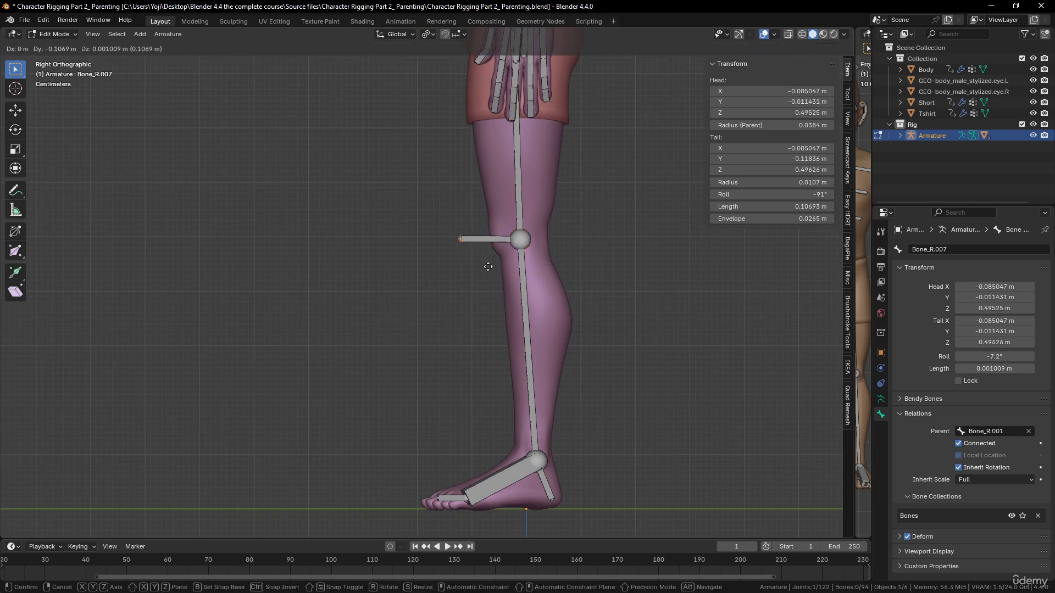
key(y)
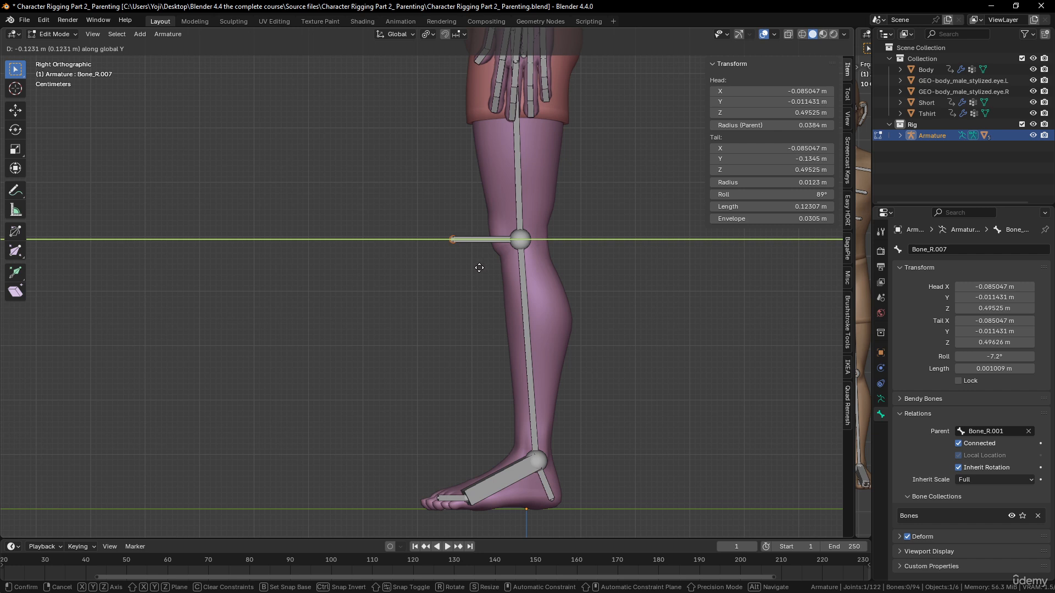
click(479, 268)
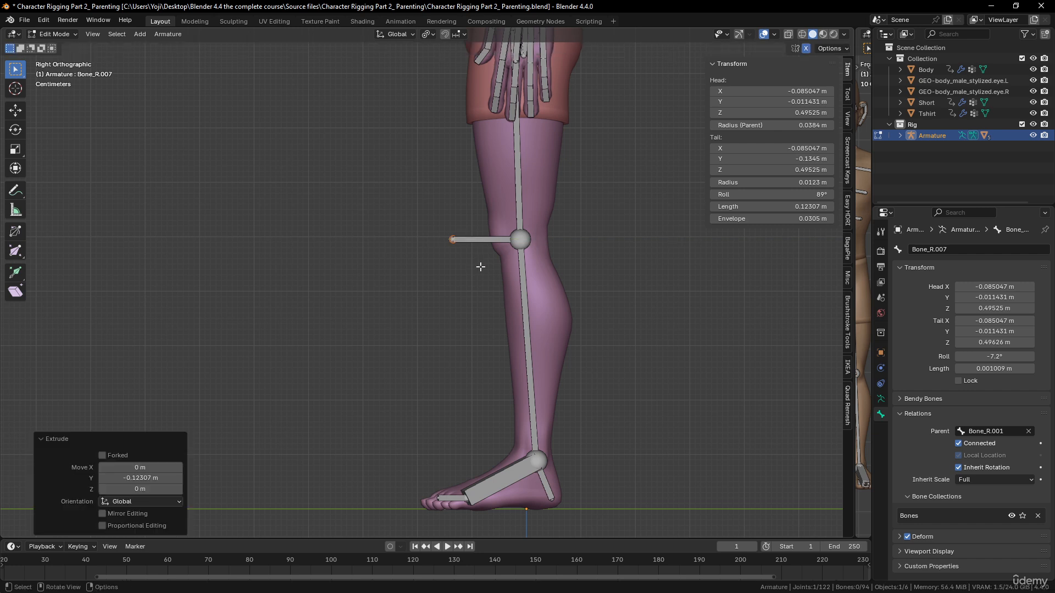
Turn off Connected for the left knee bone Bone_L.007 and test its free movement, cancelling the move.
click(482, 238)
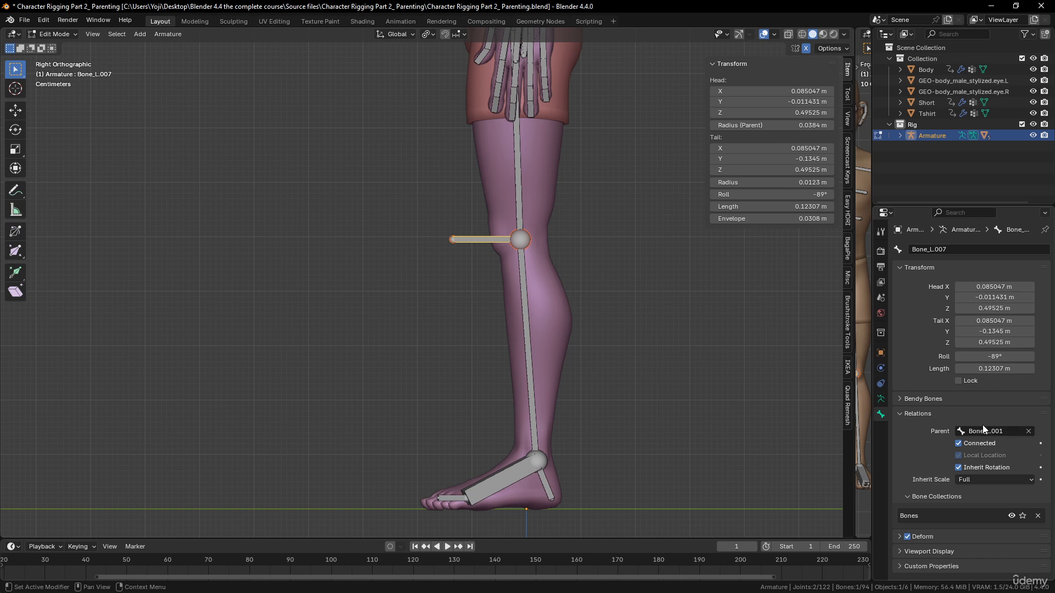
click(959, 444)
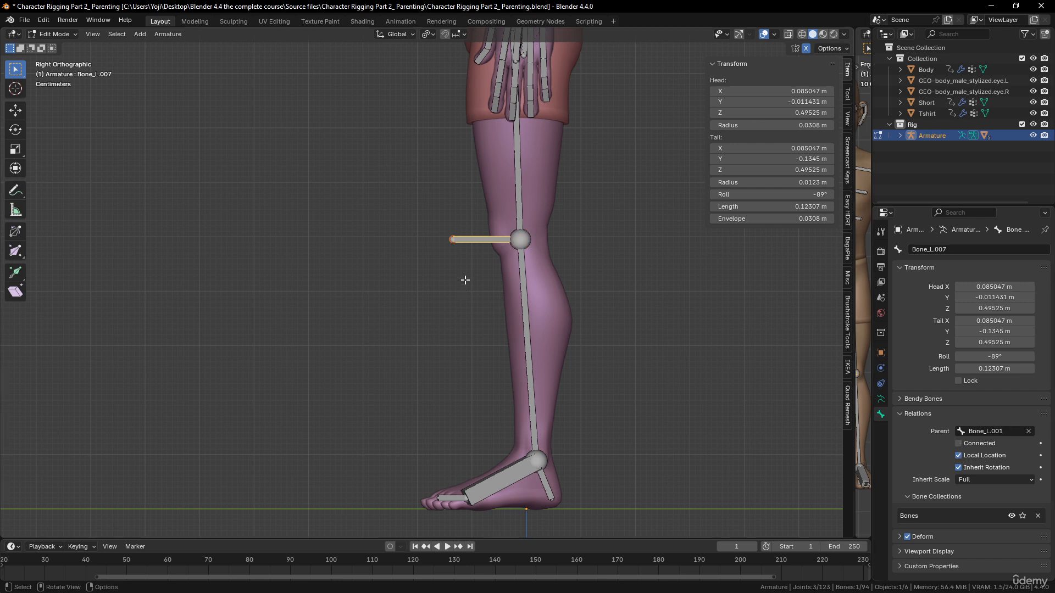
click(474, 243)
click(474, 242)
key(g)
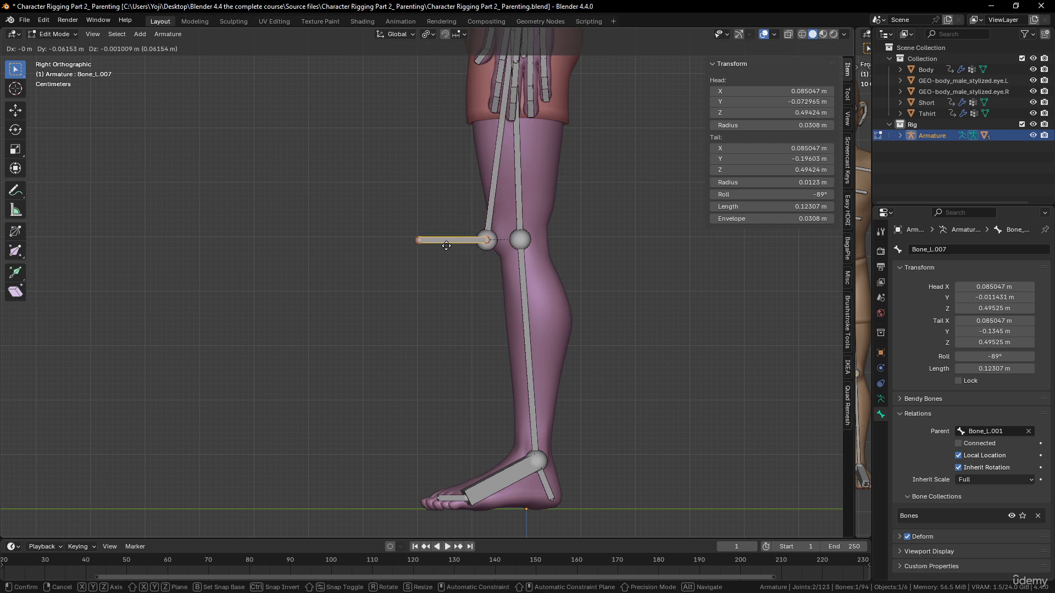
right_click(447, 245)
middle_drag(455, 268, 514, 278)
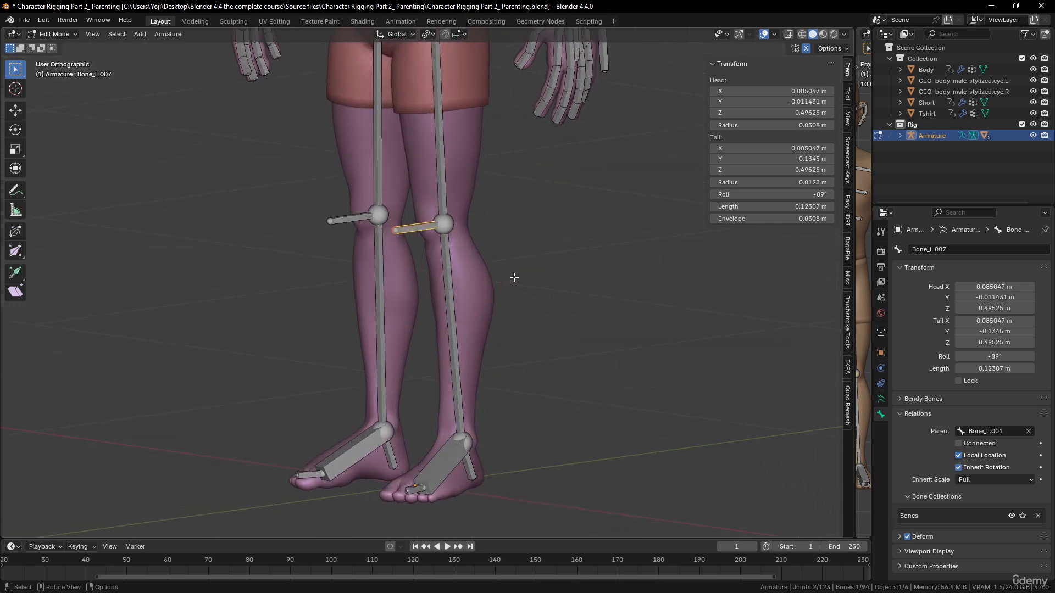
Turn off Connected for the right knee bone Bone_R.007 and move both knee bones about 0.088 m forward along Y.
click(357, 218)
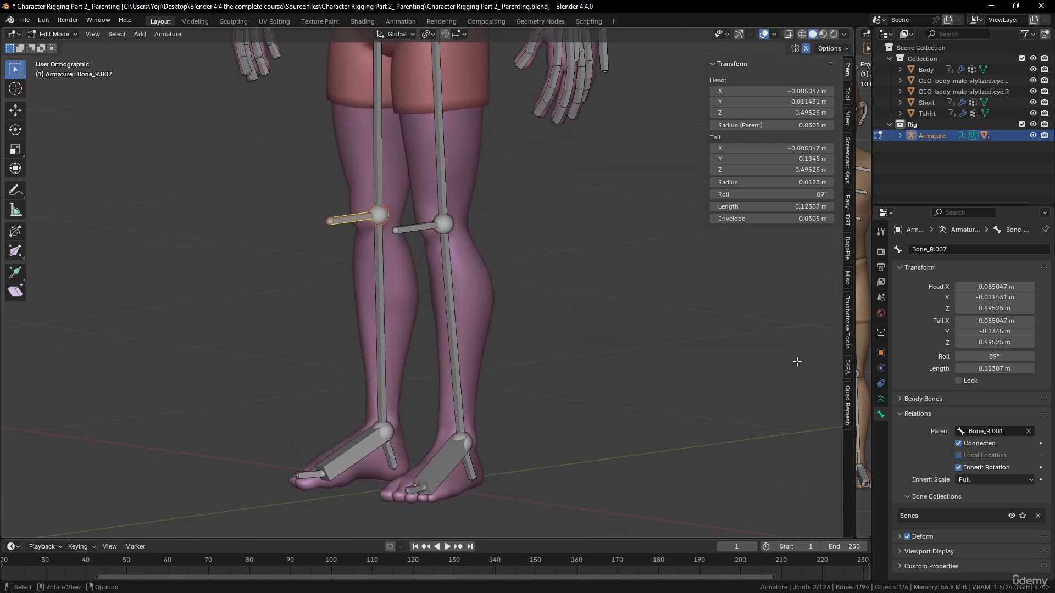
click(956, 443)
shift+click(414, 227)
key(g)
key(y)
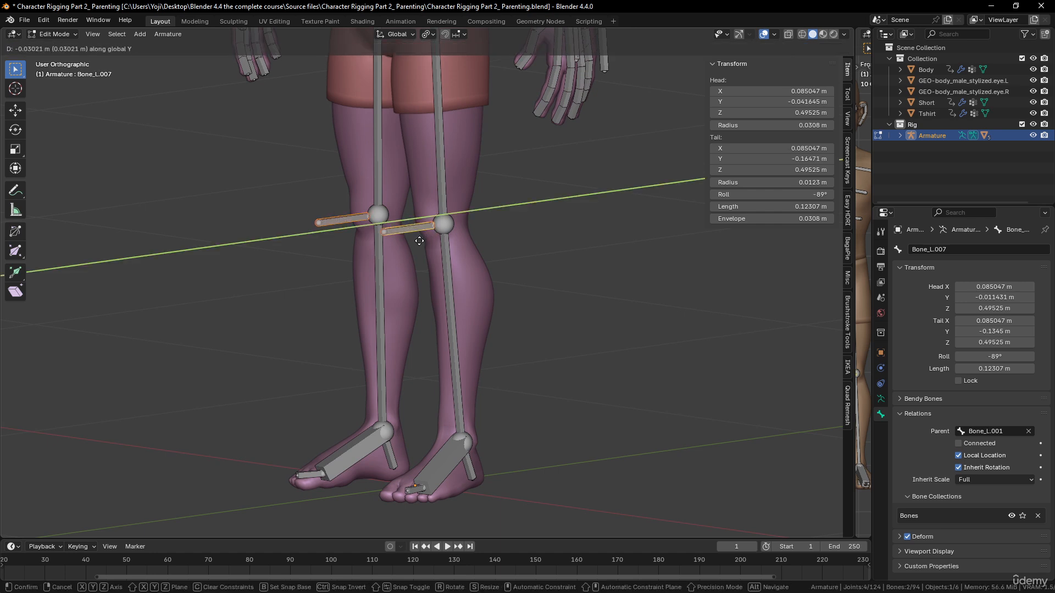
click(399, 247)
Rotate both knee bones about 90° to stand upright and move them about 0.12 m farther in front of the knees.
key(KP_3)
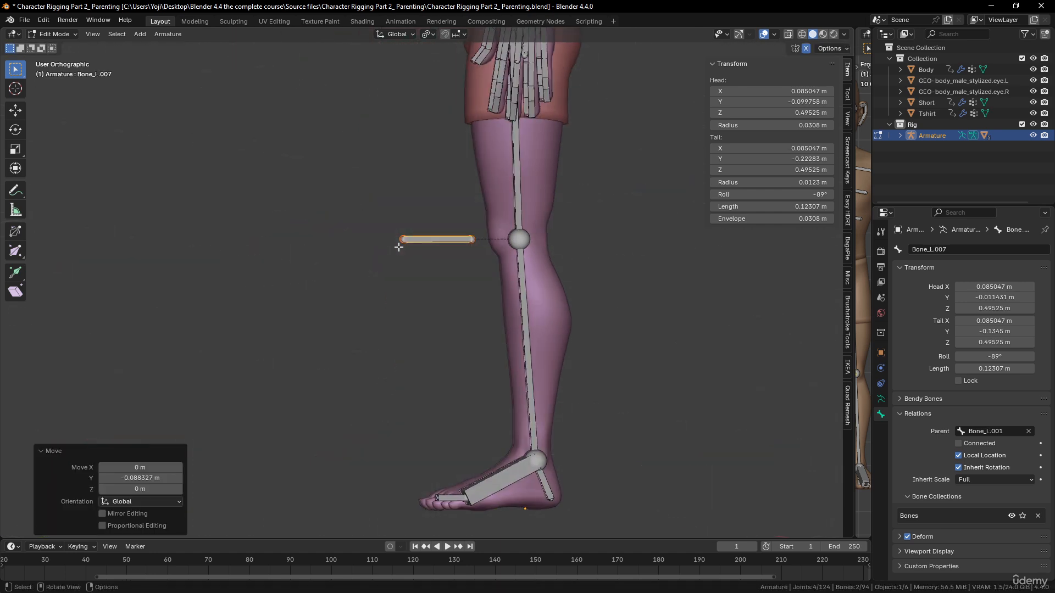
key(r)
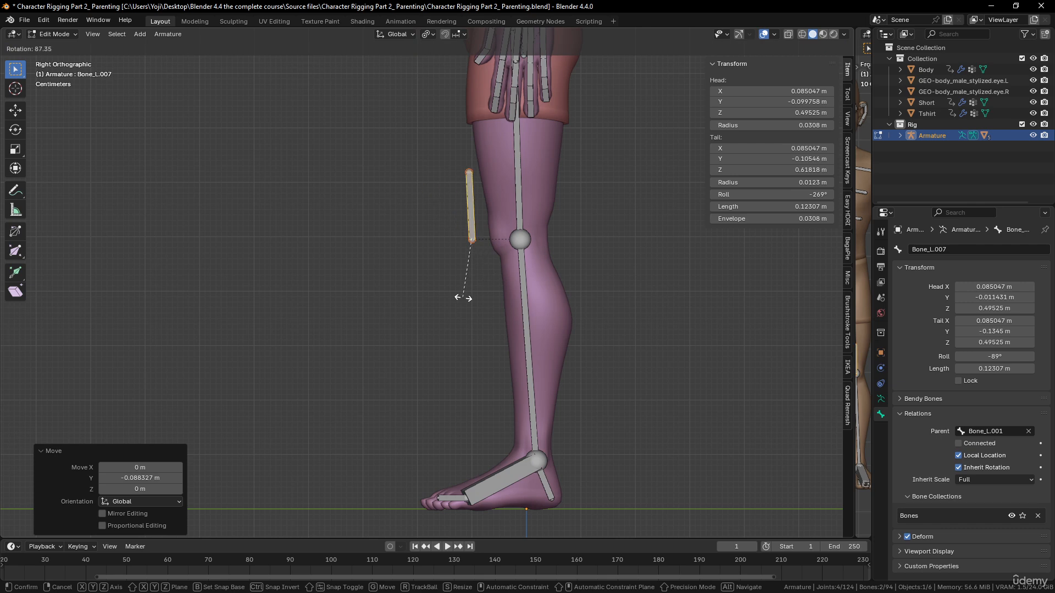
click(464, 294)
key(g)
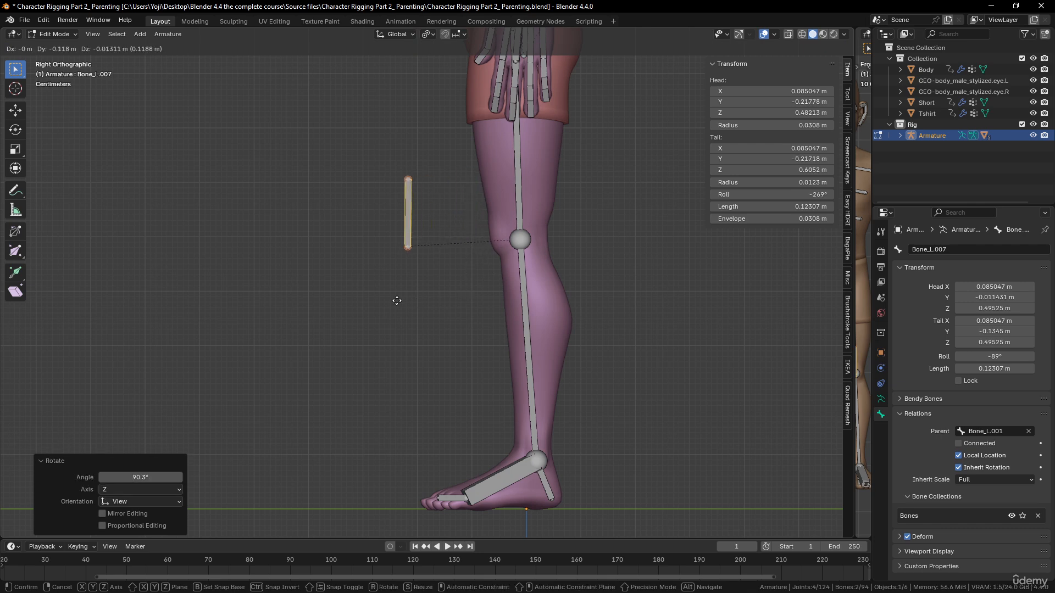
click(395, 301)
key(r)
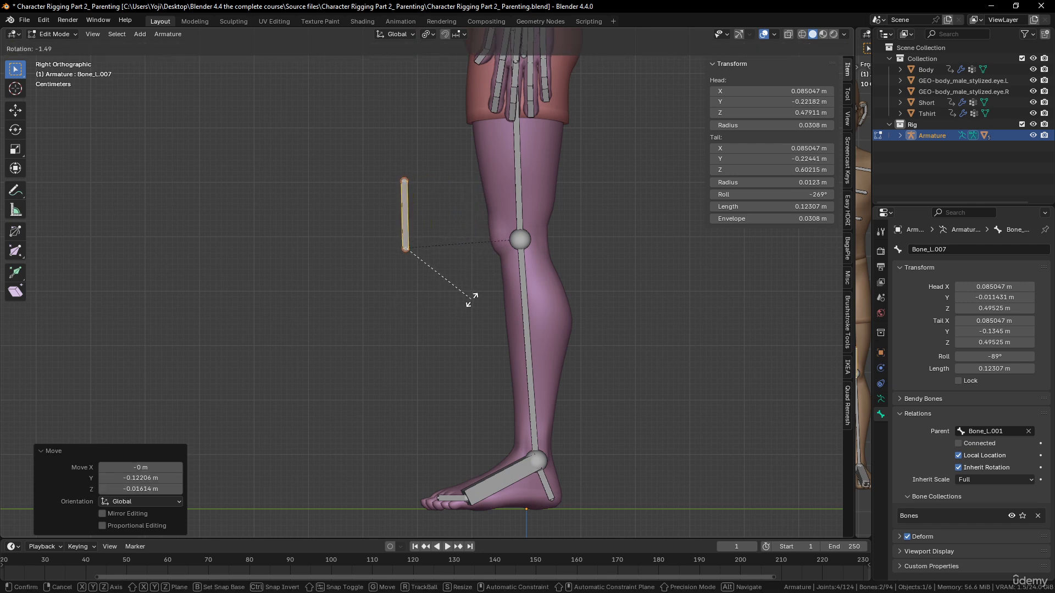
click(471, 299)
middle_drag(401, 275, 516, 283)
scroll(391, 287, down, 3)
scroll(402, 301, up, 3)
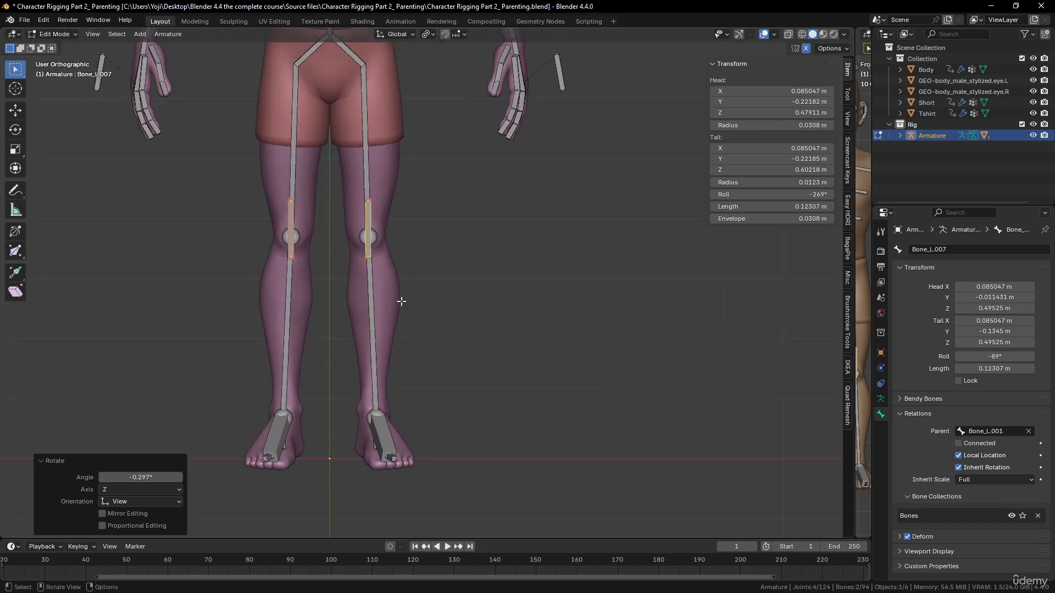
Select the left foot control bone Bone_L.006, add the left shin bone Bone_L.002 as the active bone, and switch to Pose Mode.
middle_drag(515, 237, 389, 233)
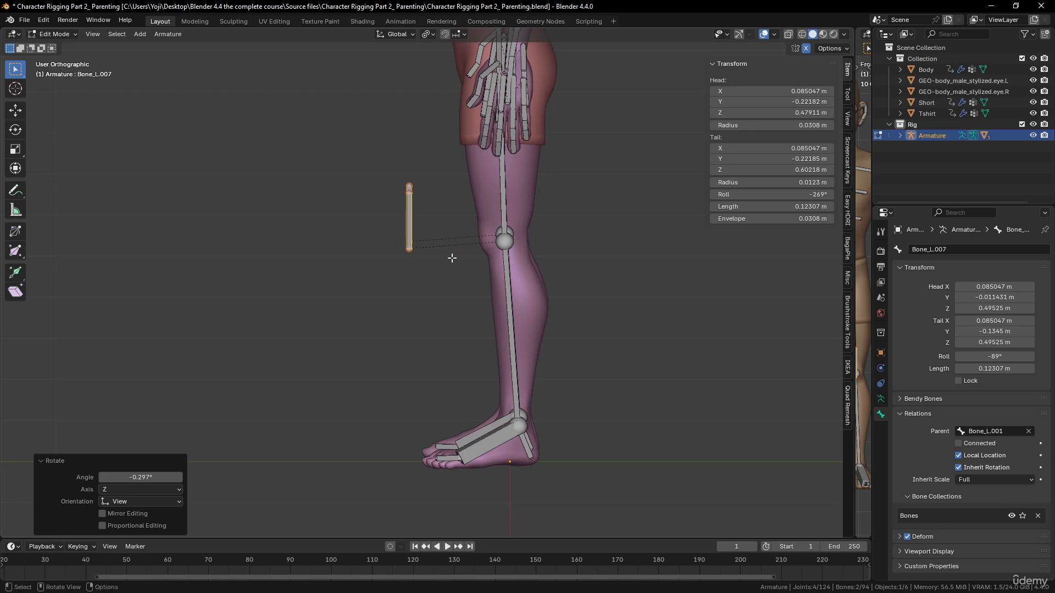
click(488, 416)
middle_drag(488, 416, 408, 465)
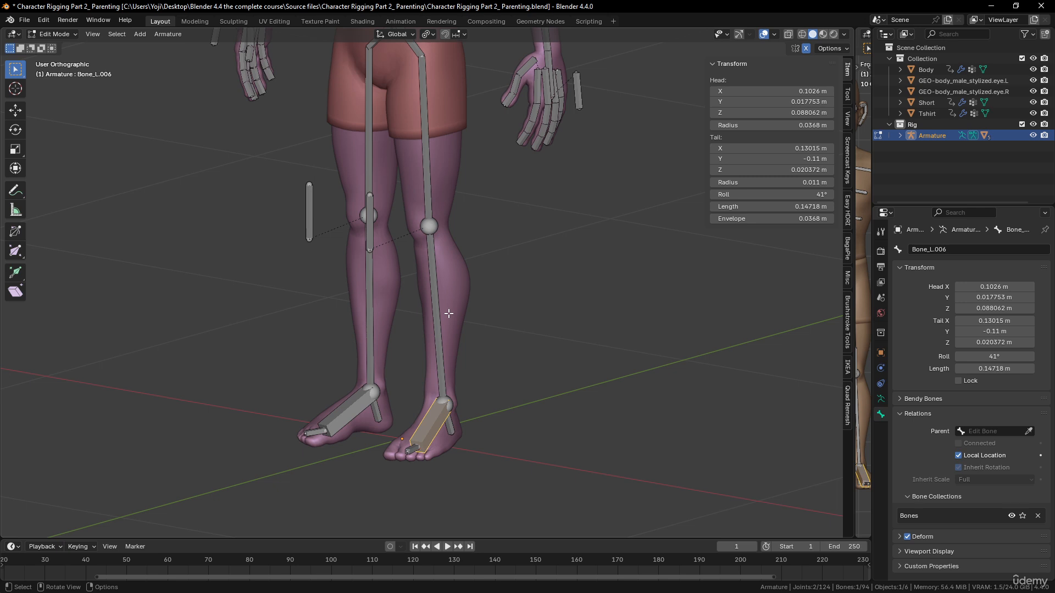
click(881, 399)
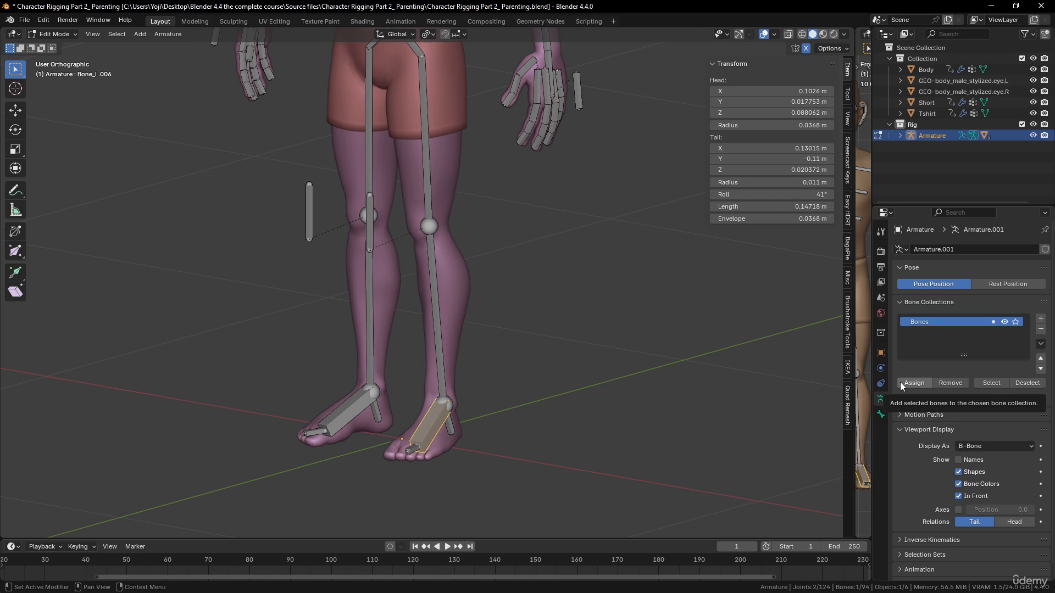
middle_drag(456, 410, 452, 394)
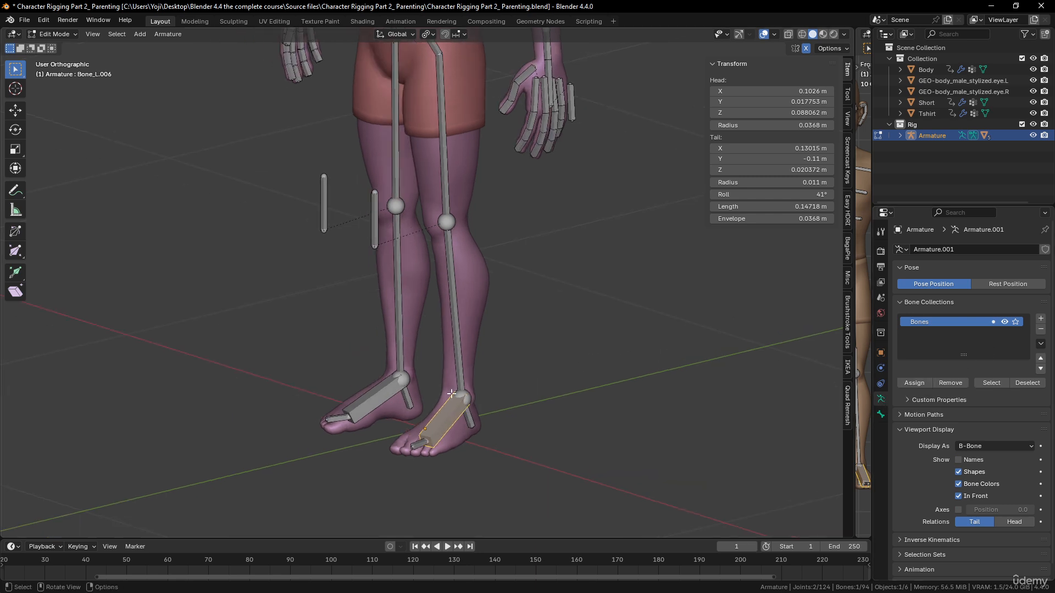
click(454, 316)
scroll(454, 421, up, 3)
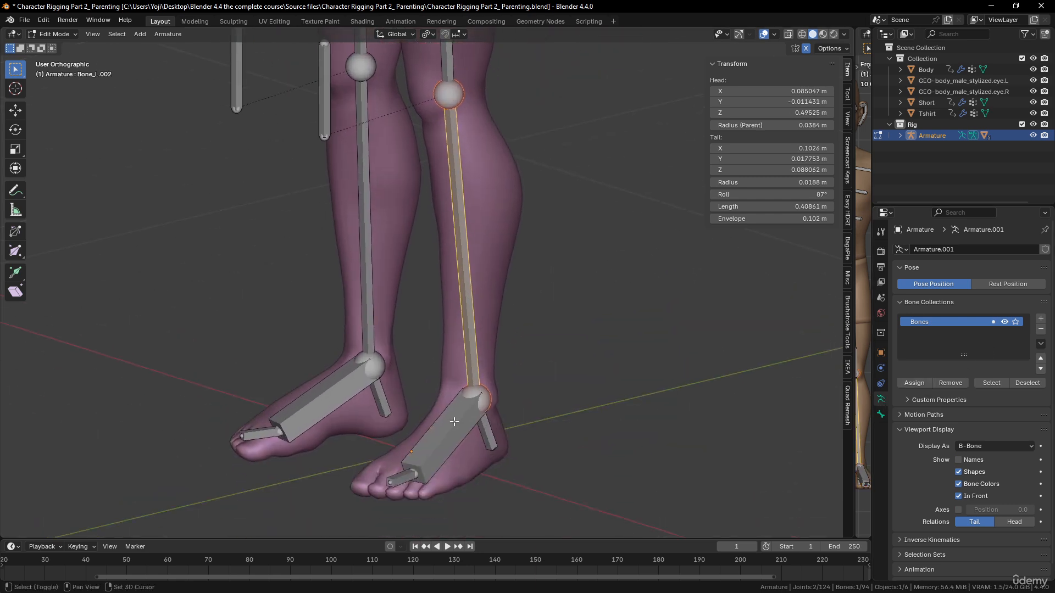
click(438, 422)
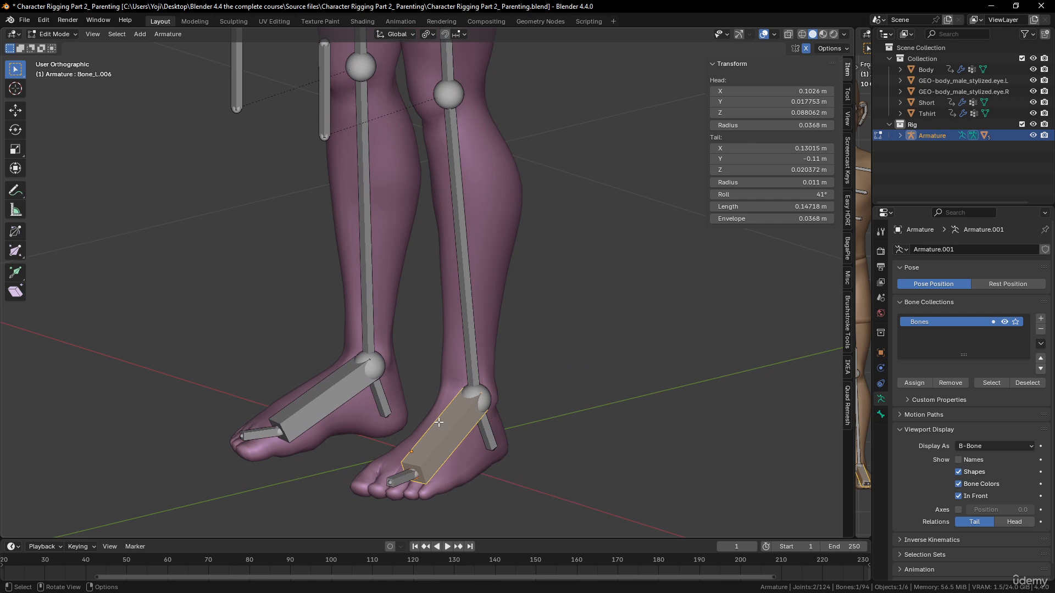
shift+click(465, 283)
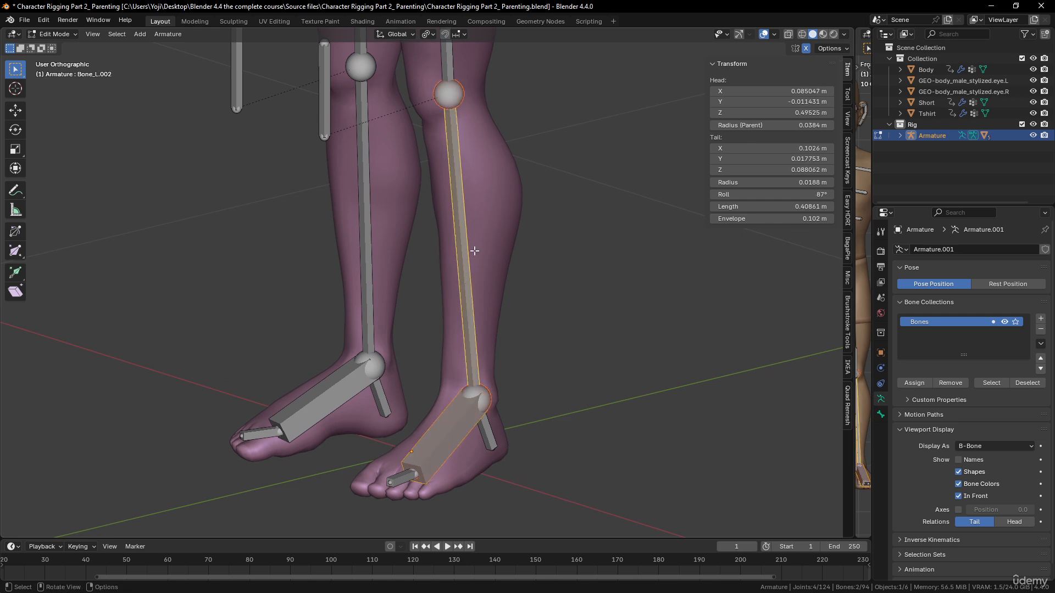
key(ctrl+Tab)
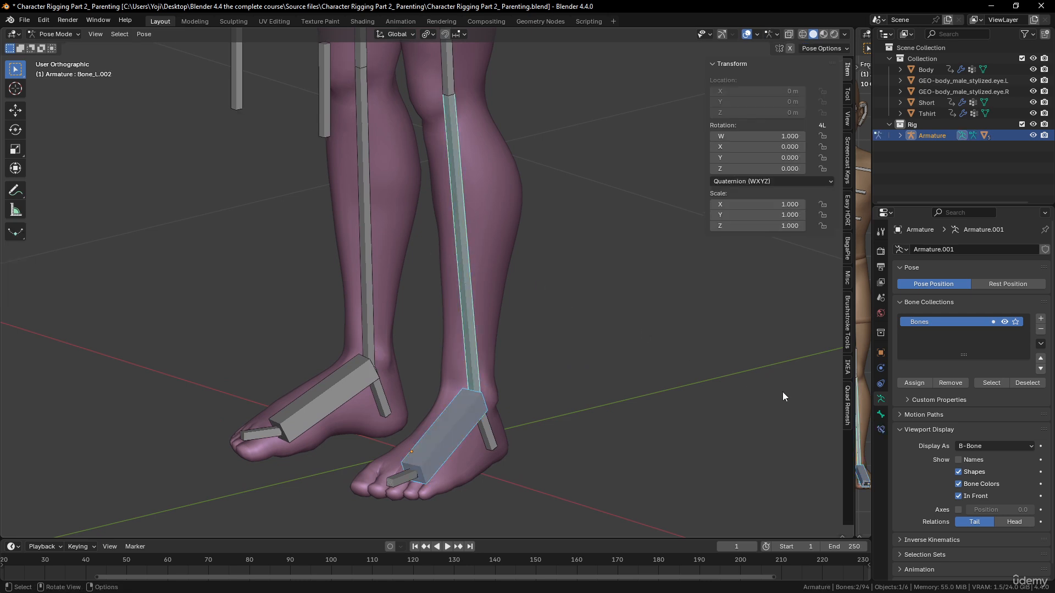
Add an Inverse Kinematics constraint to the left shin bone with the left foot control bone as its target.
click(881, 415)
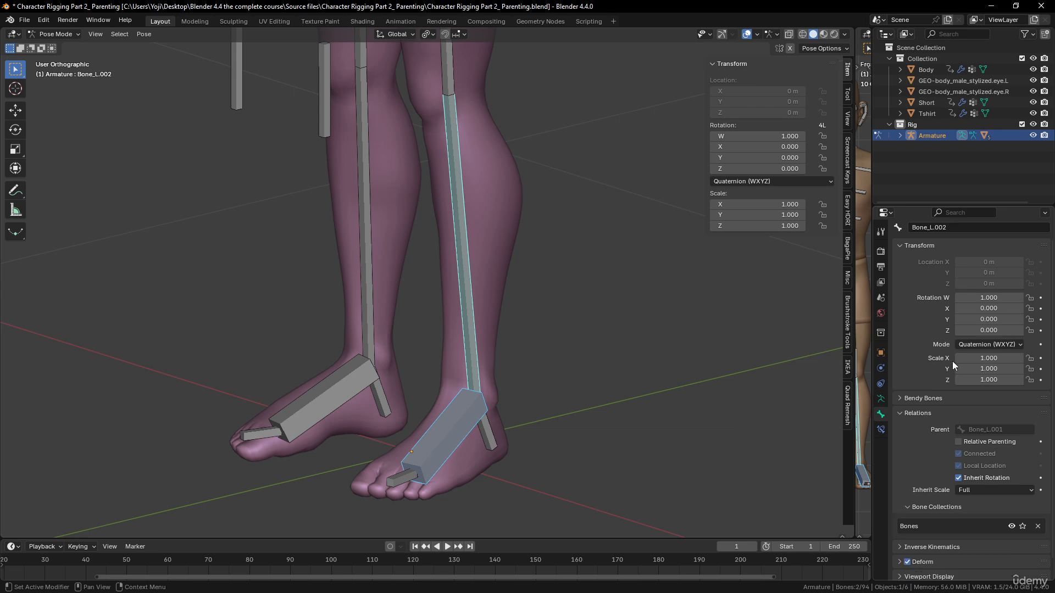
scroll(953, 365, down, 1)
click(881, 428)
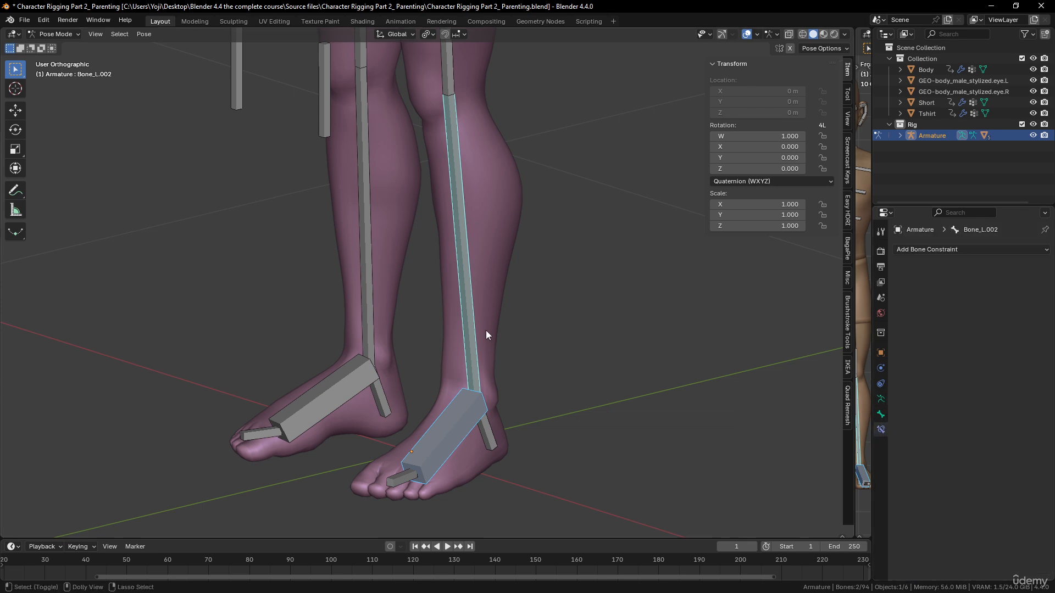
key(ctrl+shift+c)
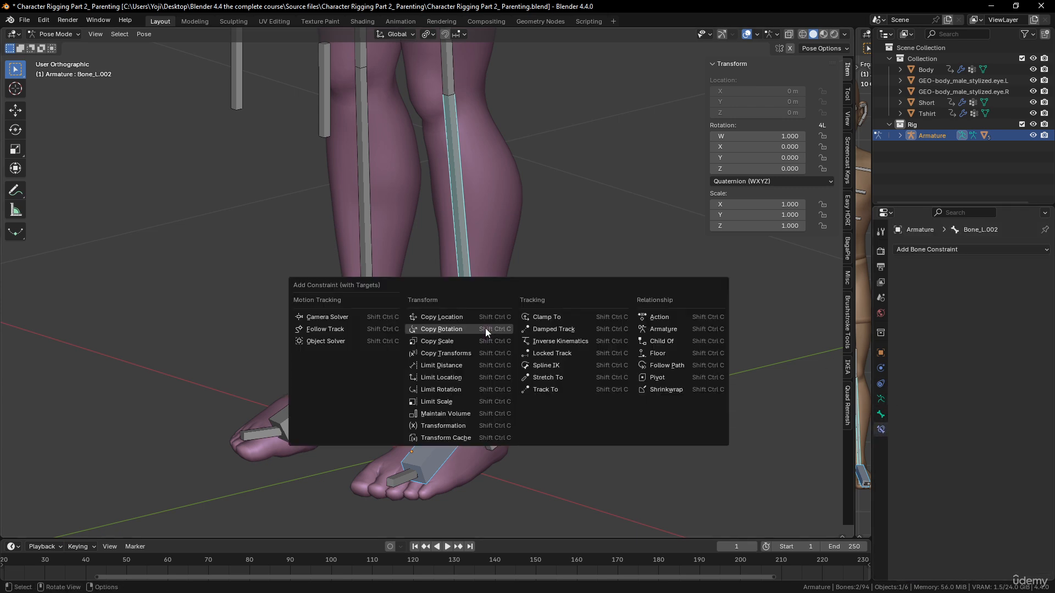
click(575, 341)
scroll(575, 346, down, 4)
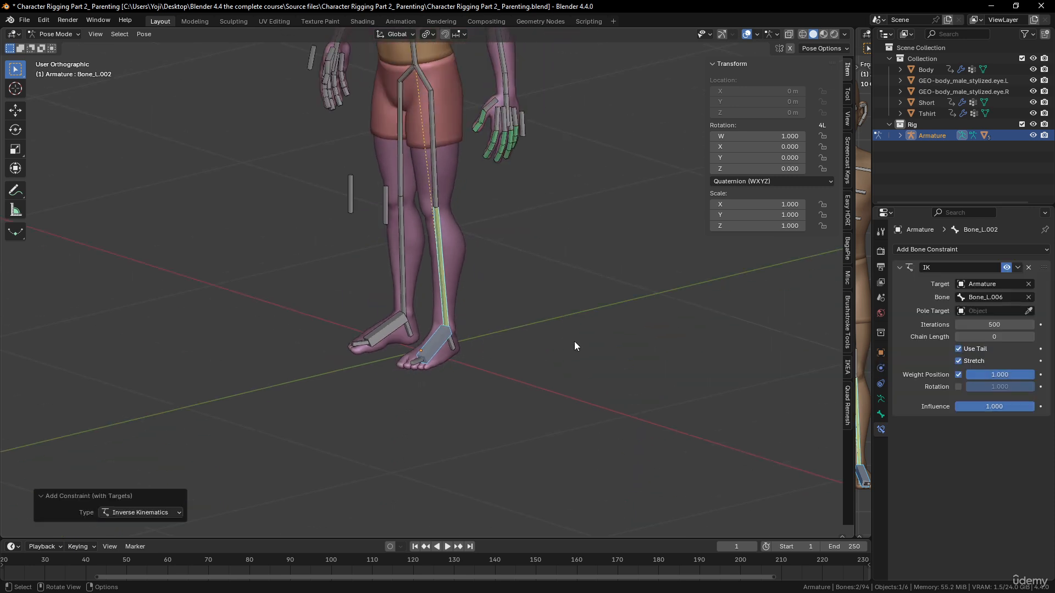
Set the chain length of the left shin bone's IK constraint to 2.
scroll(574, 346, up, 1)
shift+middle_drag(467, 267, 510, 245)
scroll(389, 168, up, 3)
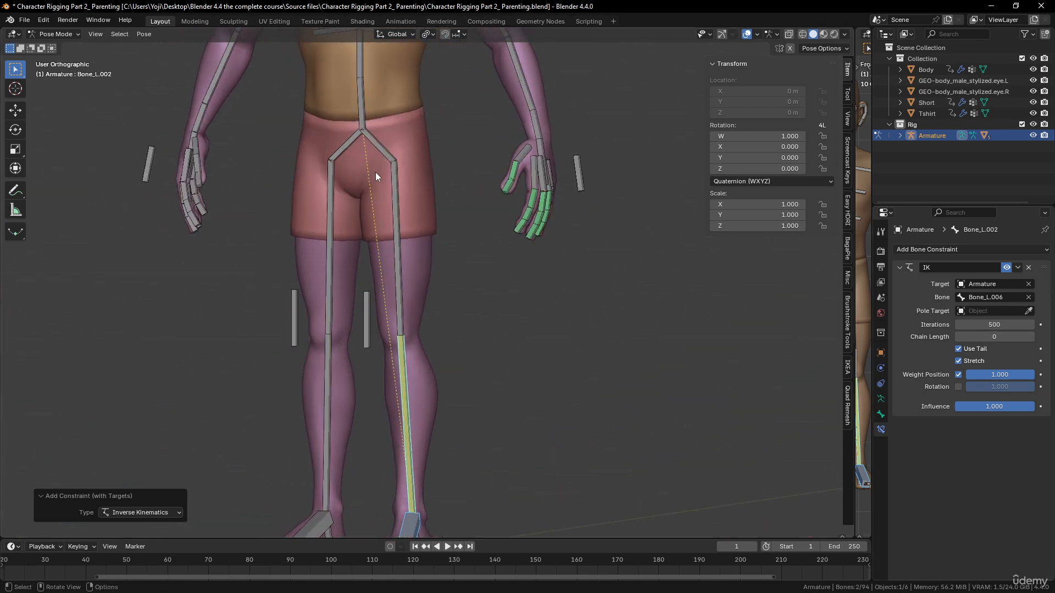
middle_drag(376, 176, 429, 288)
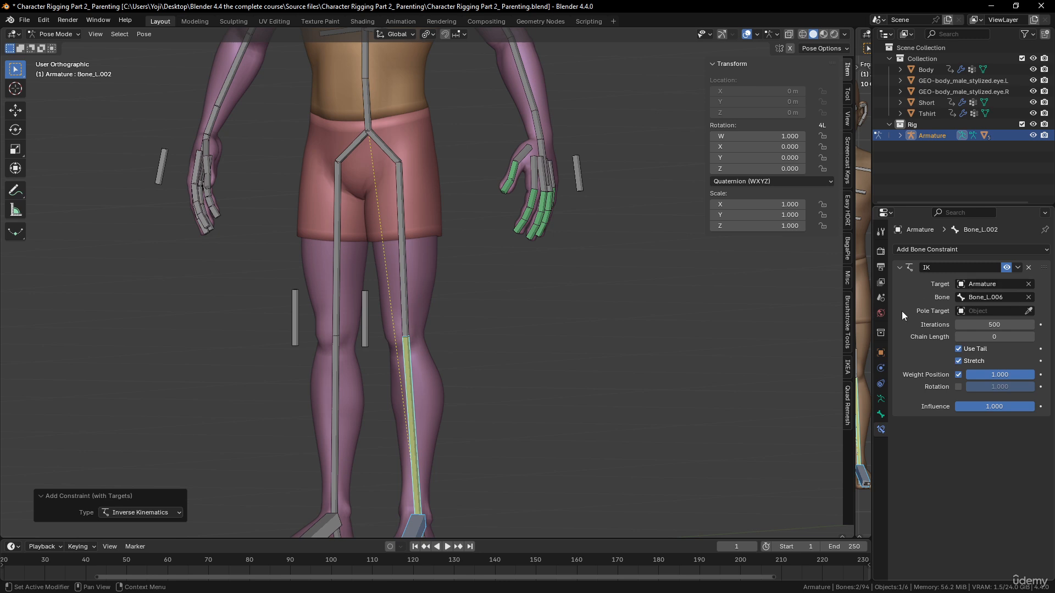
text(IK)
key(Return)
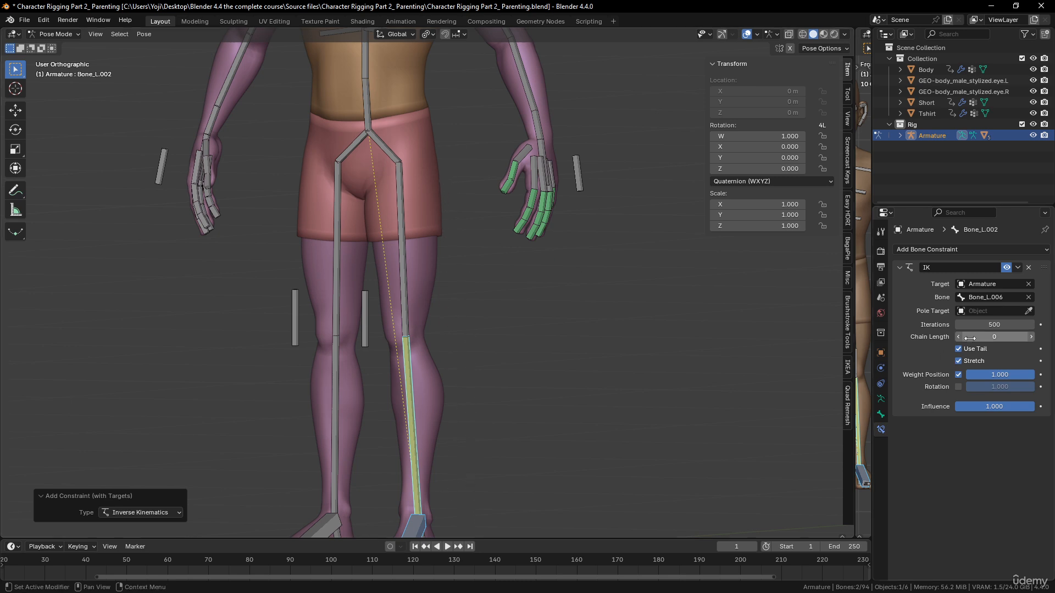
click(1032, 339)
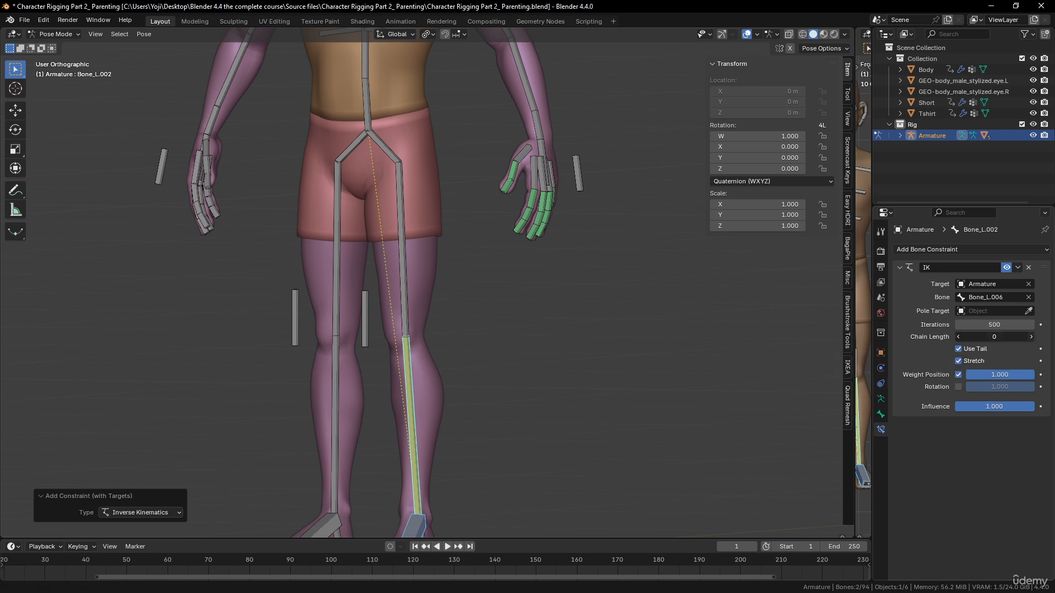
click(1032, 339)
middle_drag(572, 308, 423, 153)
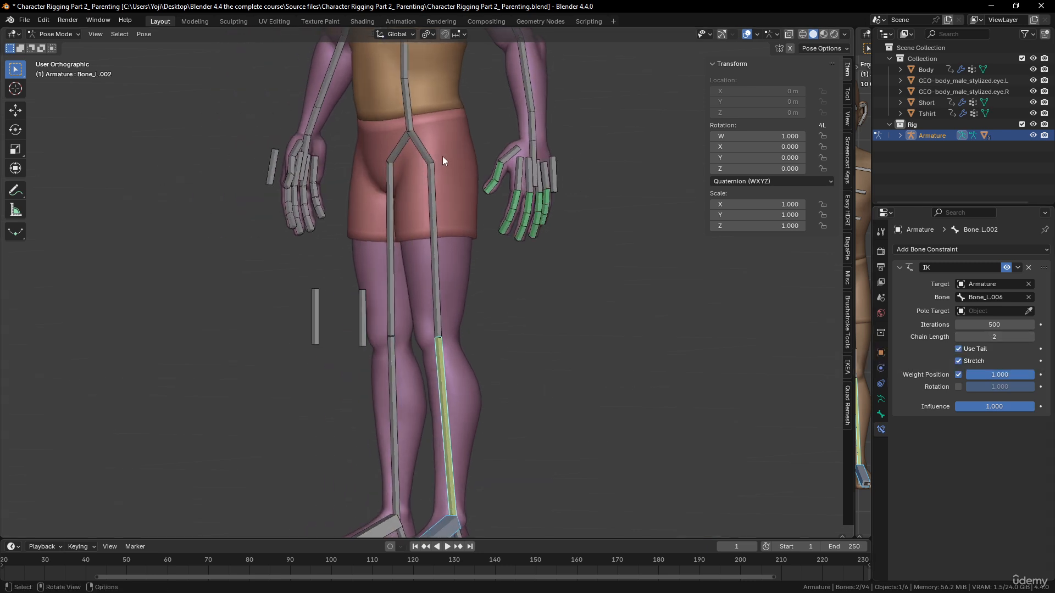
Test the left leg's IK by moving the foot control bone Bone_L.006 around, cancelling the move.
scroll(470, 330, down, 3)
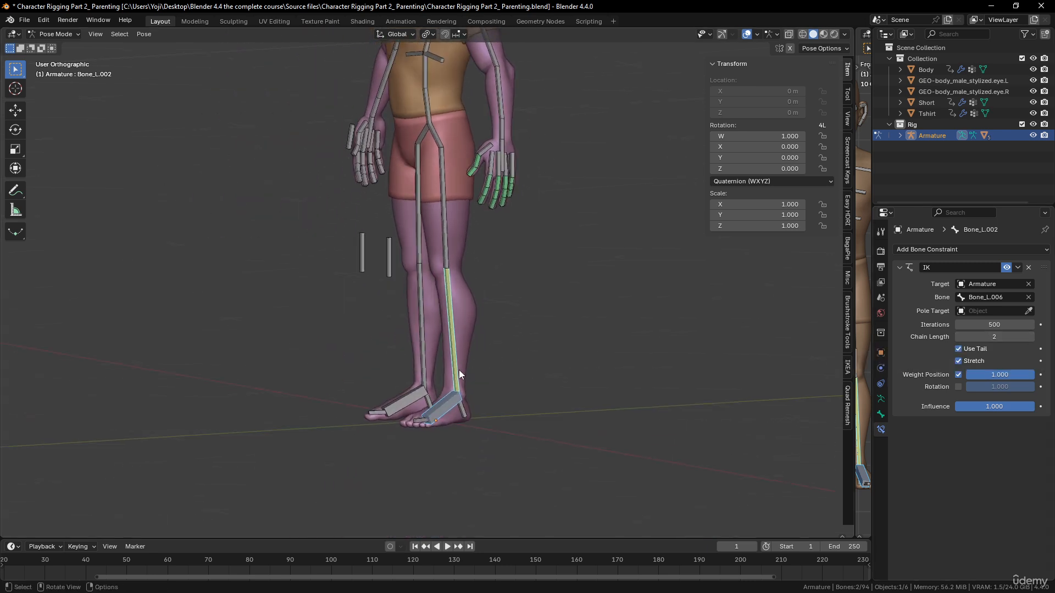
click(449, 402)
key(g)
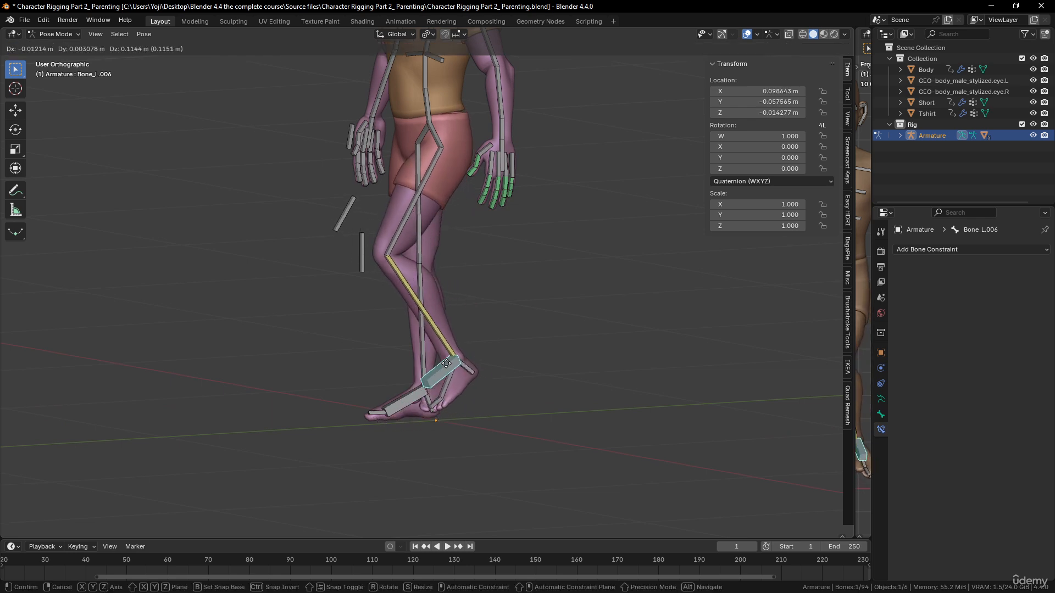
middle_drag(551, 368, 512, 344)
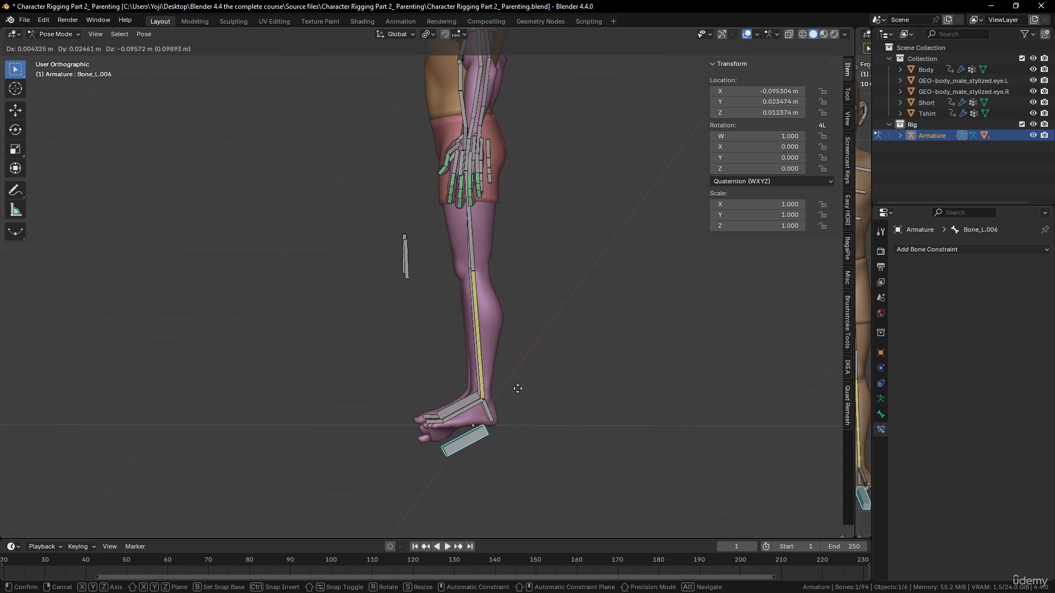
right_click(493, 387)
scroll(493, 387, up, 3)
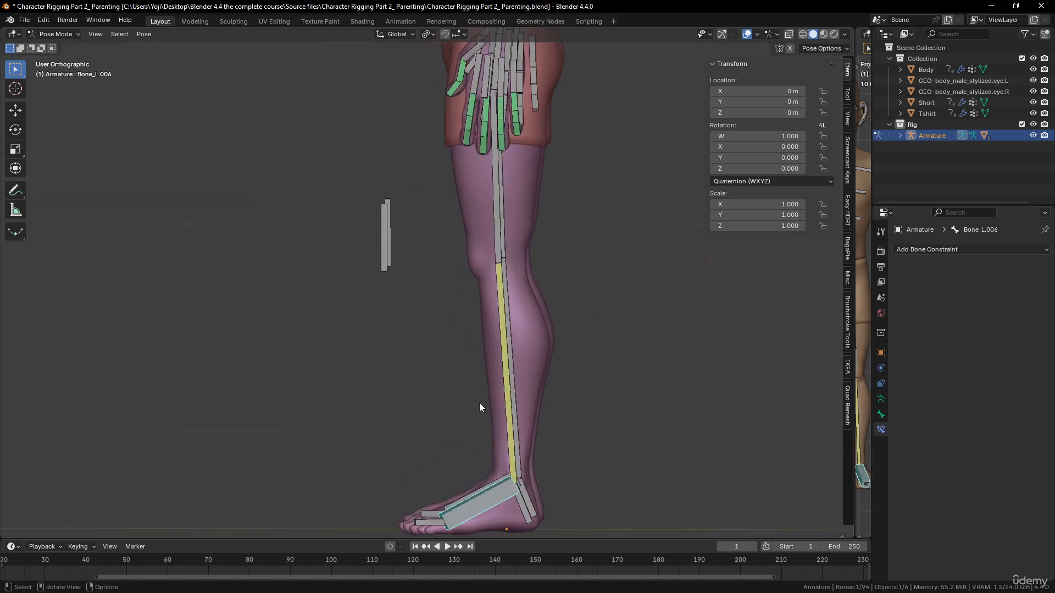
middle_drag(479, 403, 549, 414)
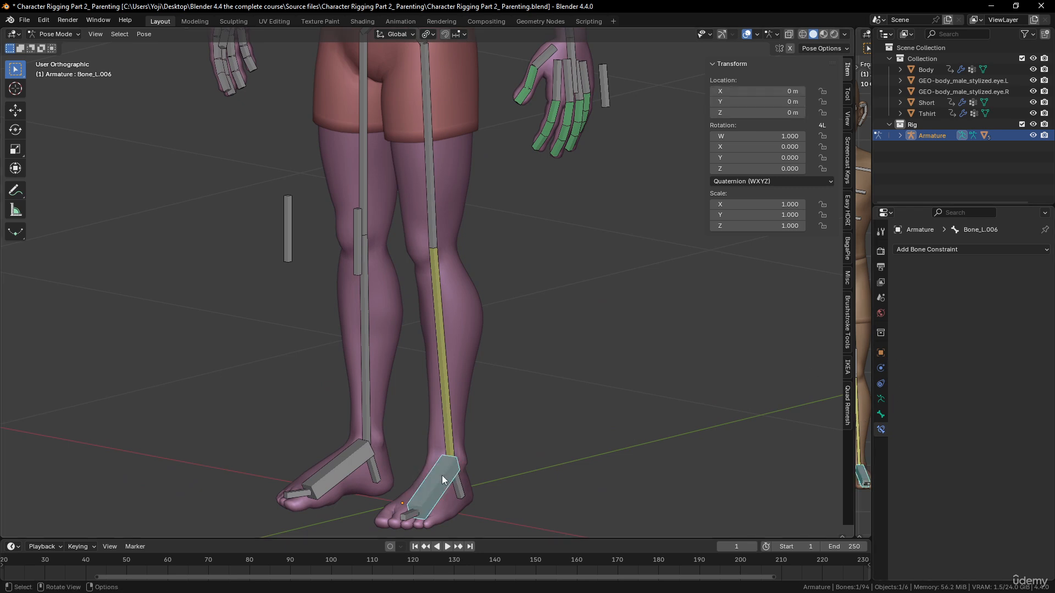
Return to Edit Mode and turn off Deform for the foot control bones Bone_L.006 and Bone_R.006.
key(ctrl+Tab)
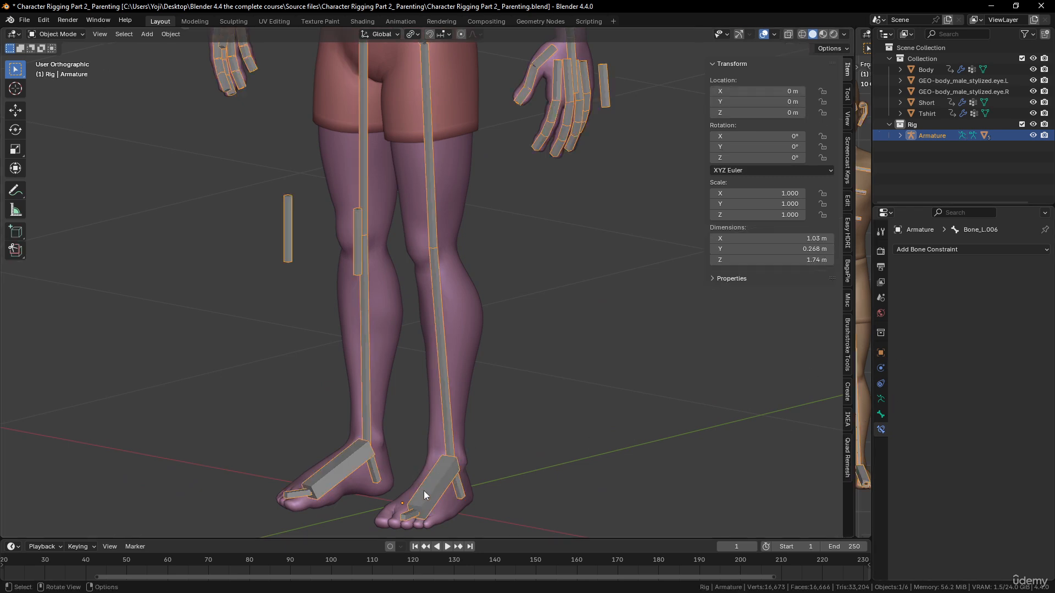
key(Tab)
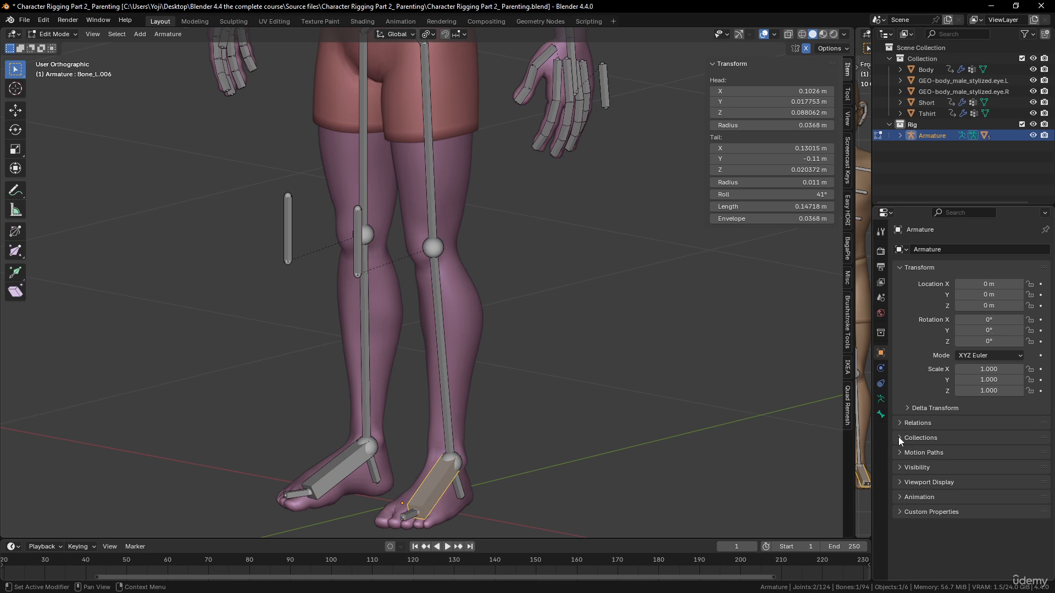
click(899, 483)
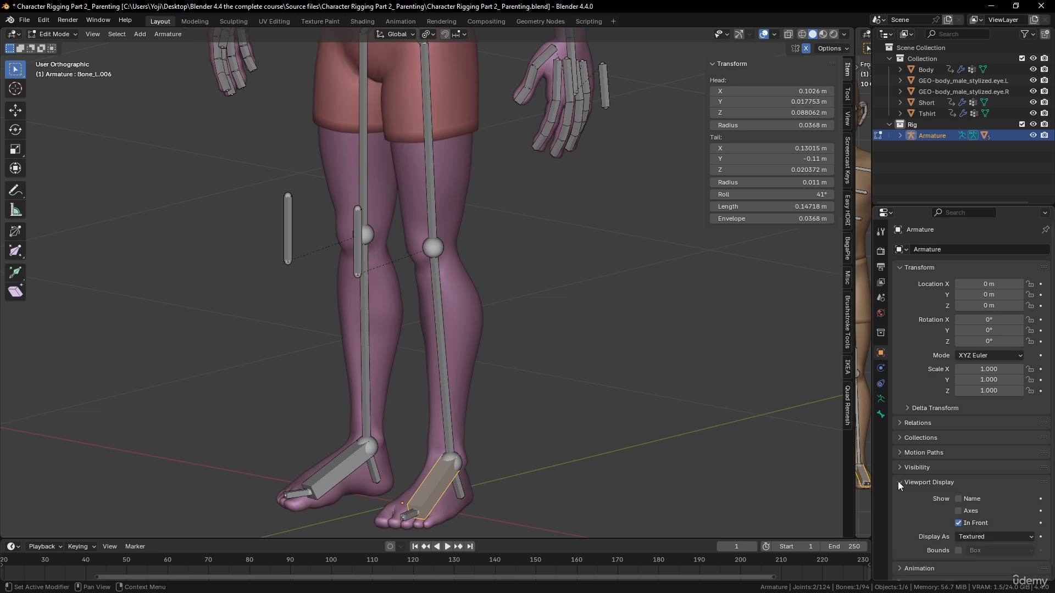
click(898, 482)
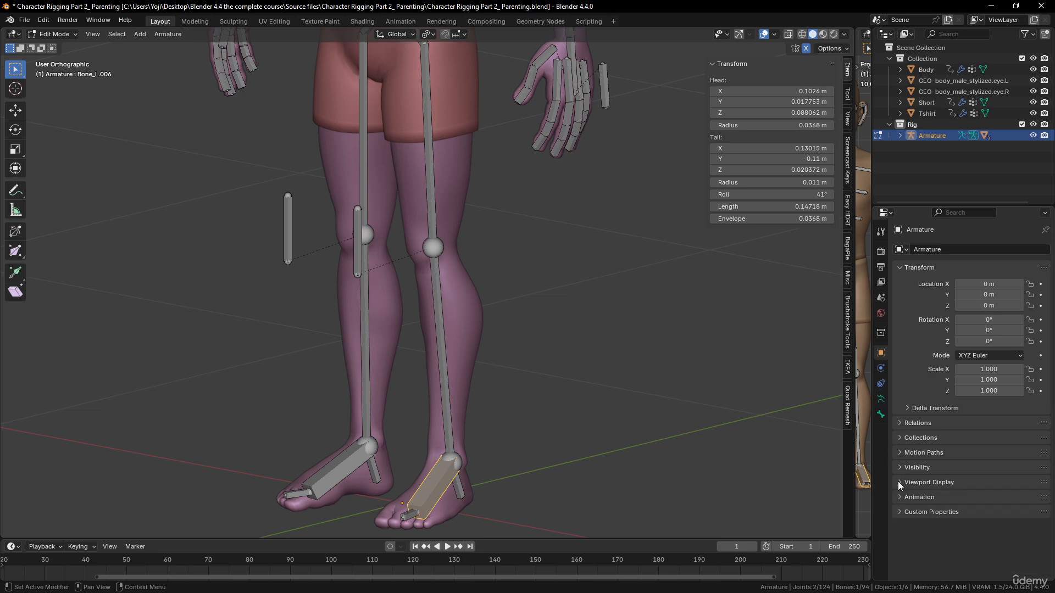
click(881, 400)
click(881, 415)
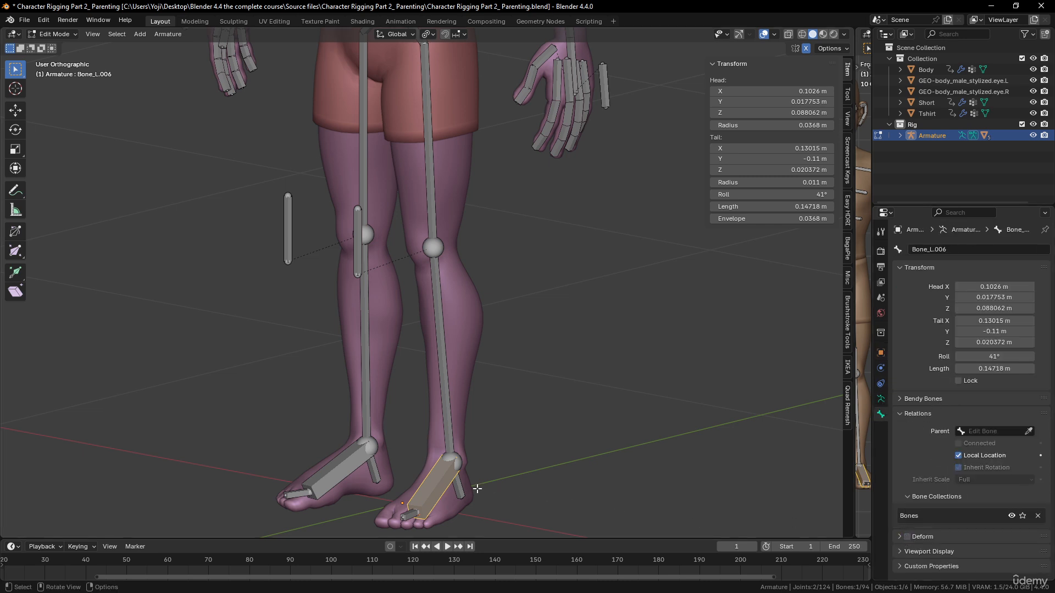
click(341, 462)
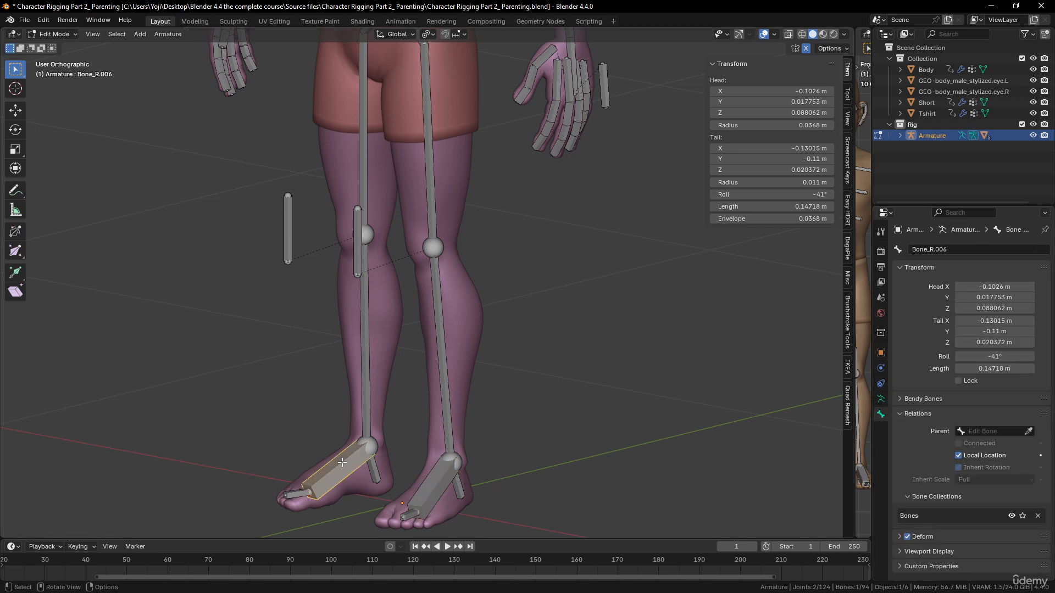
click(908, 538)
scroll(395, 410, down, 3)
Rotate the left foot control bone Bone_L.006 about its ankle end in Edit Mode.
click(440, 394)
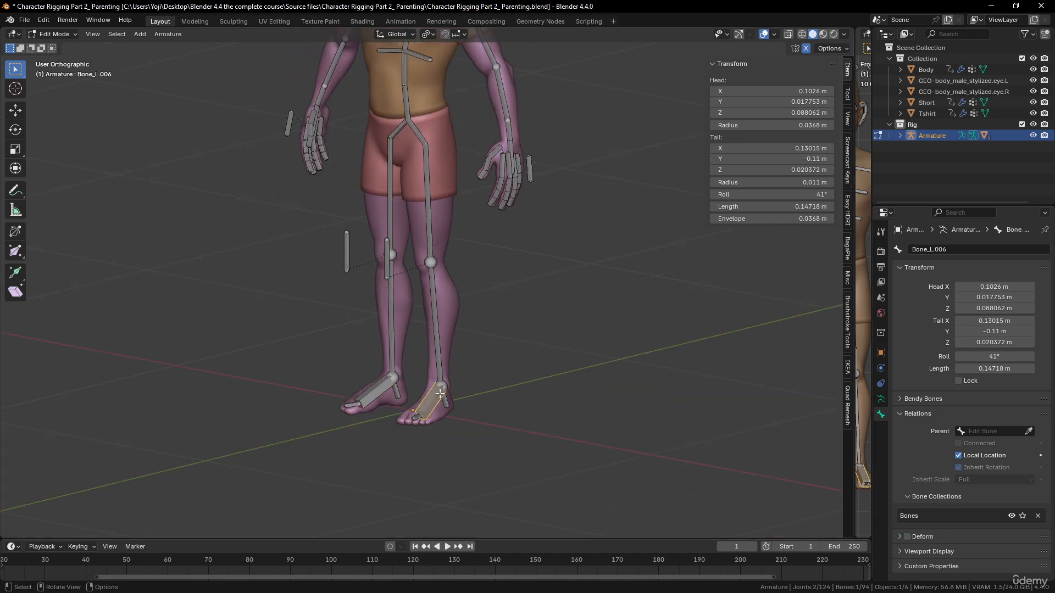
middle_drag(440, 394, 389, 381)
key(r)
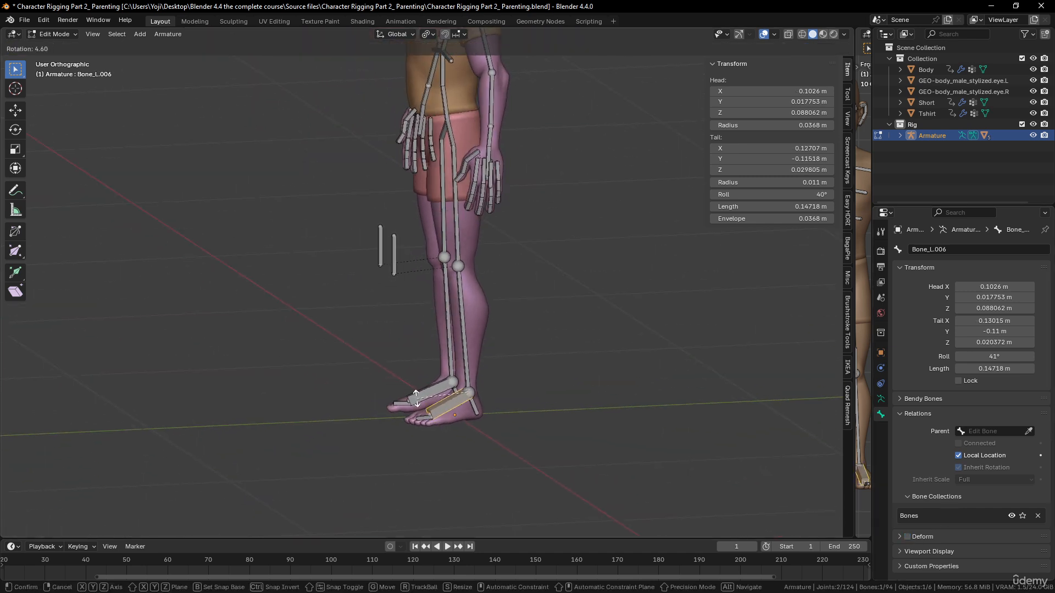
Cancel the left foot bone's rotation and switch the armature from Edit Mode to Pose Mode.
key(Escape)
click(70, 36)
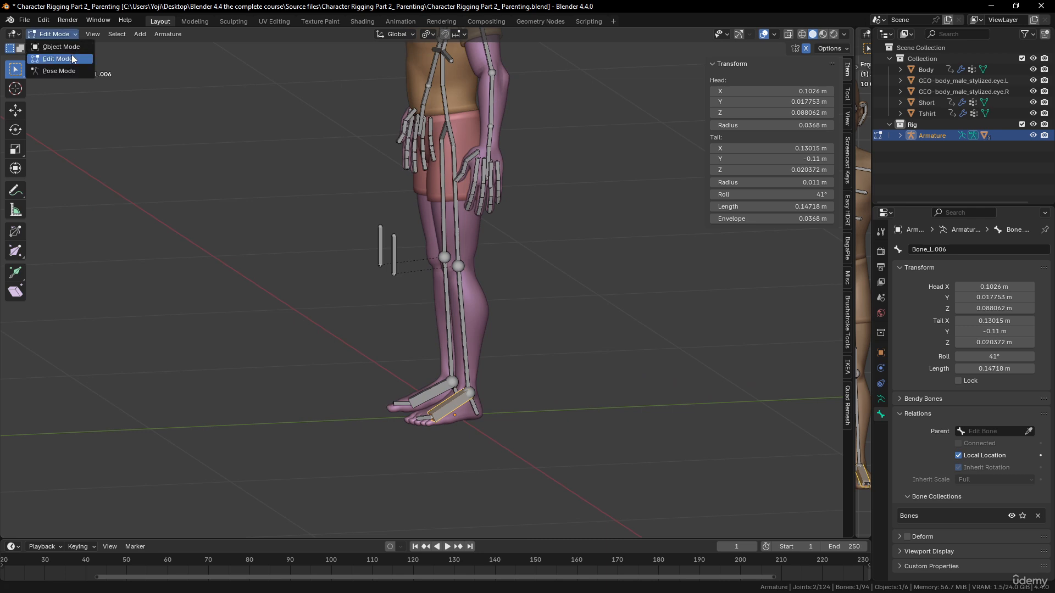
click(70, 70)
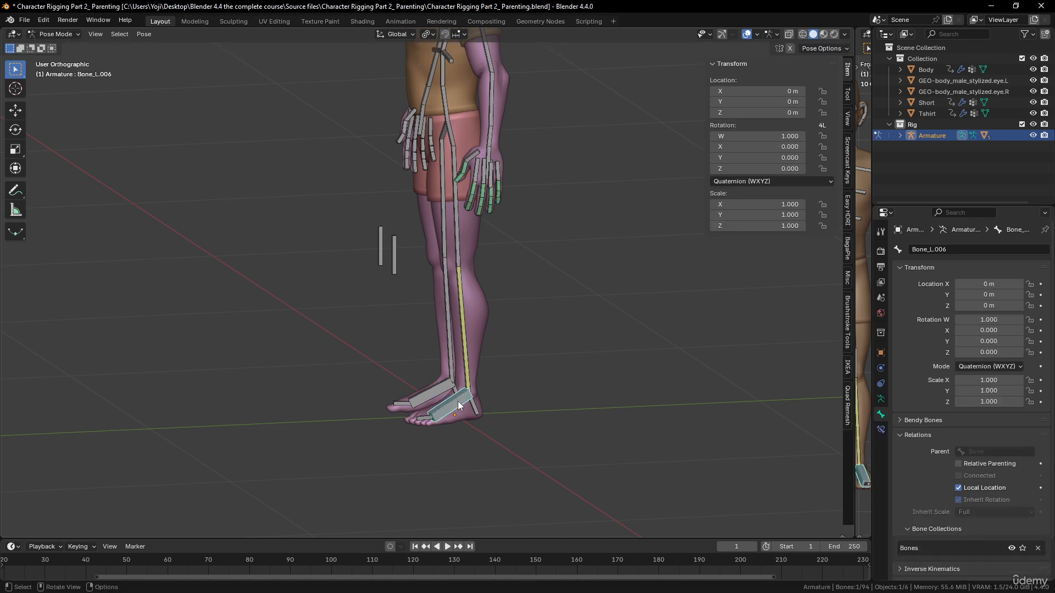
Try moving the left foot control bone in angled and front views to test the leg's IK, cancelling each move.
key(g)
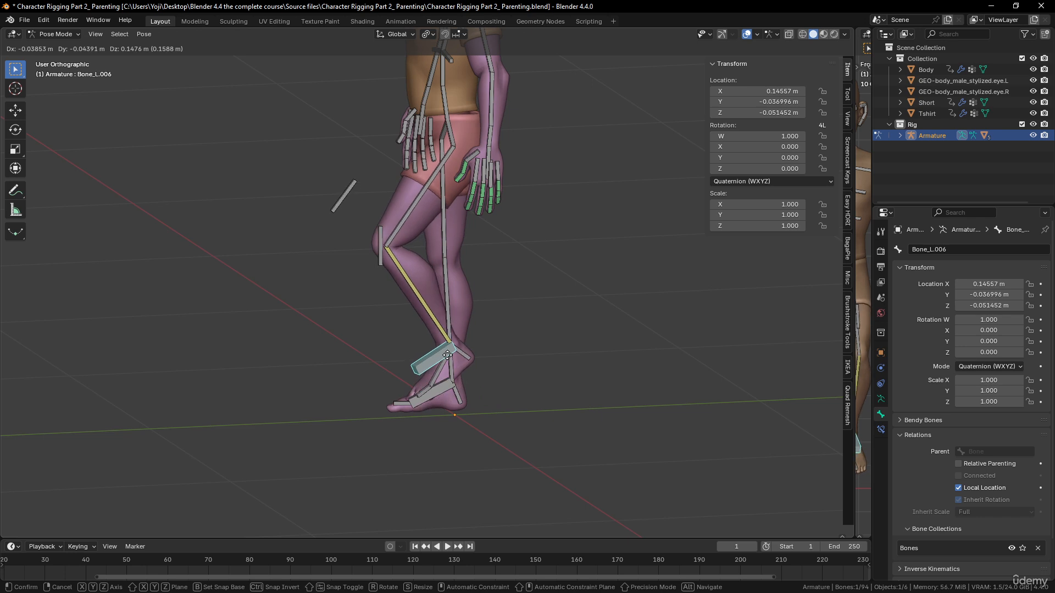
key(Escape)
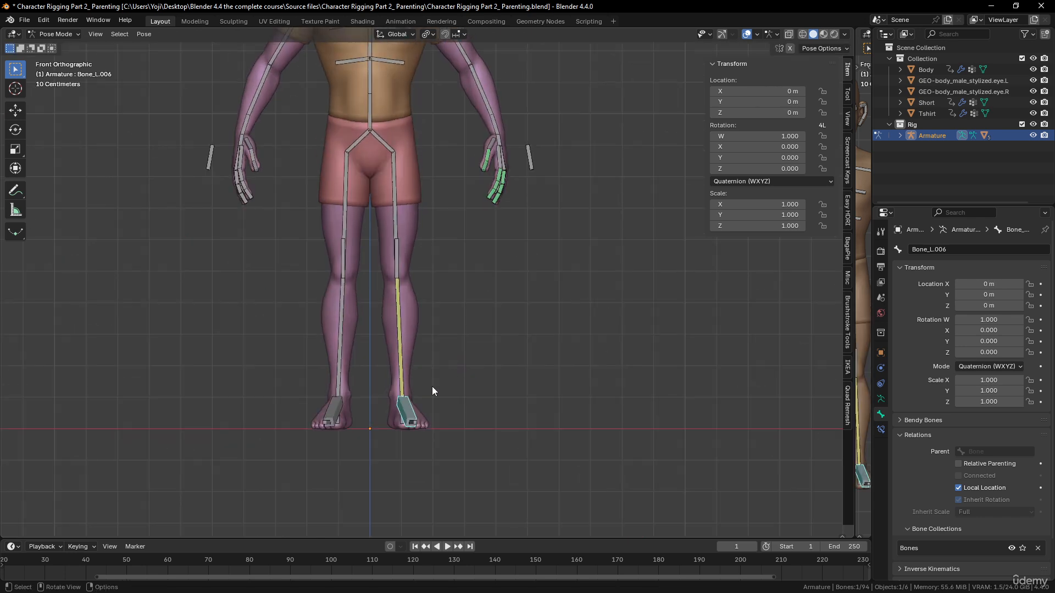
key(g)
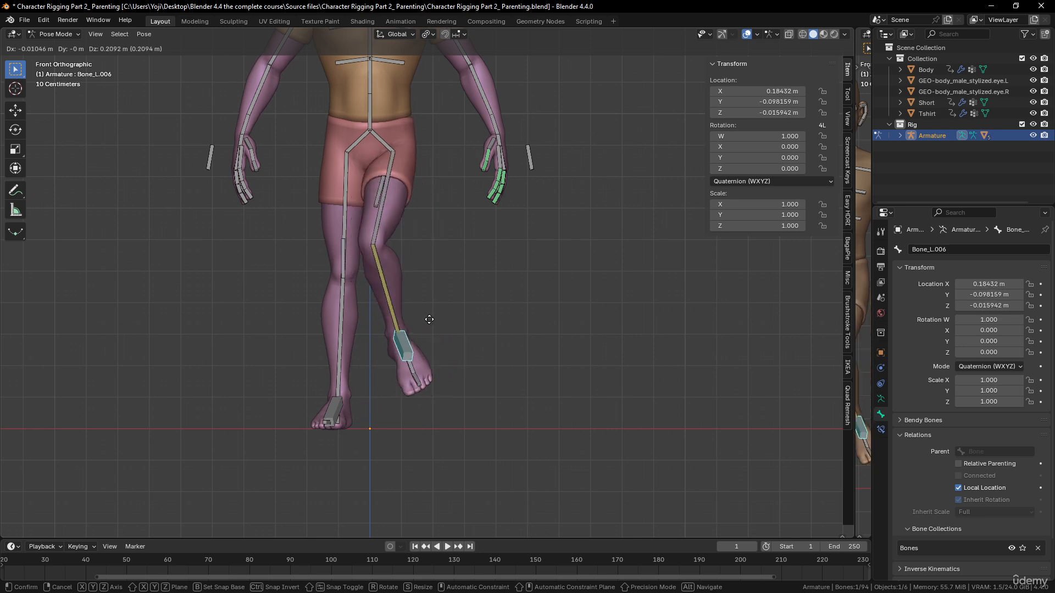
key(Escape)
Select the pole bone in front of the left knee and copy its name, Bone_L.007.
middle_drag(429, 320, 406, 387)
scroll(453, 434, up, 6)
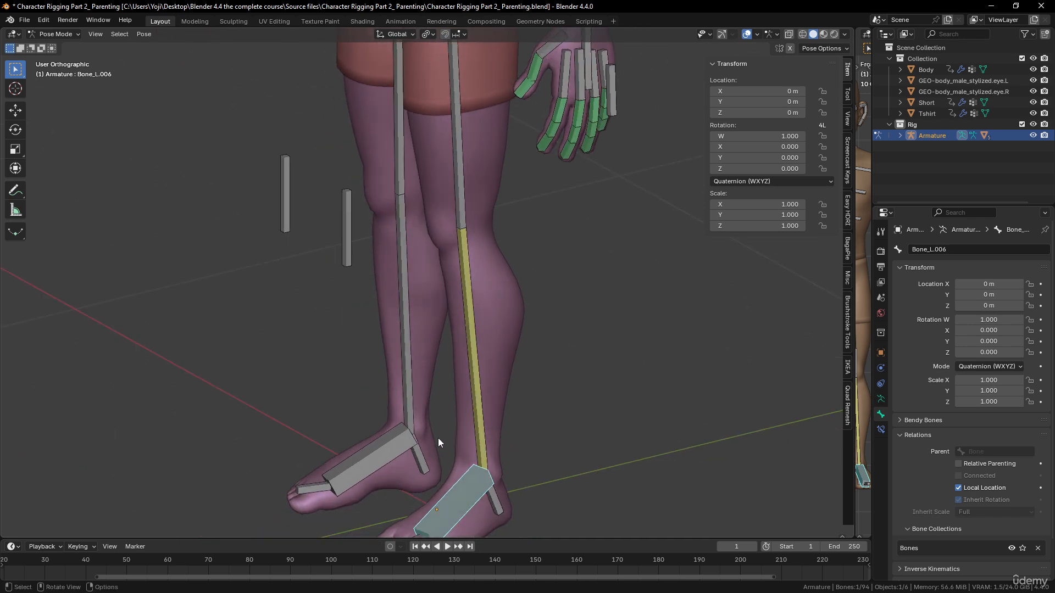
scroll(456, 417, down, 4)
scroll(445, 341, up, 1)
click(416, 258)
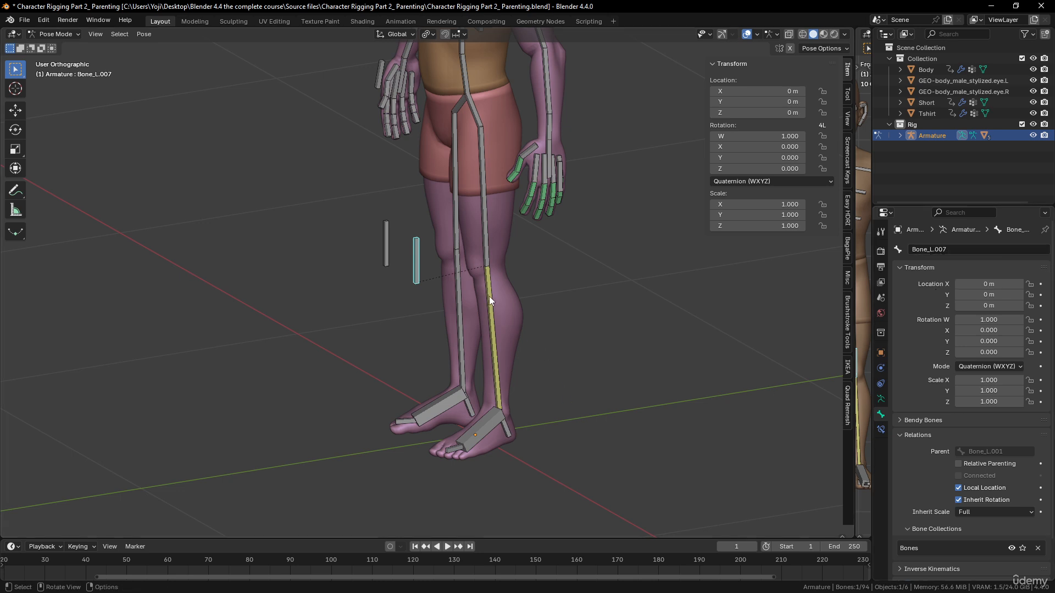
click(929, 250)
drag(948, 250, 897, 257)
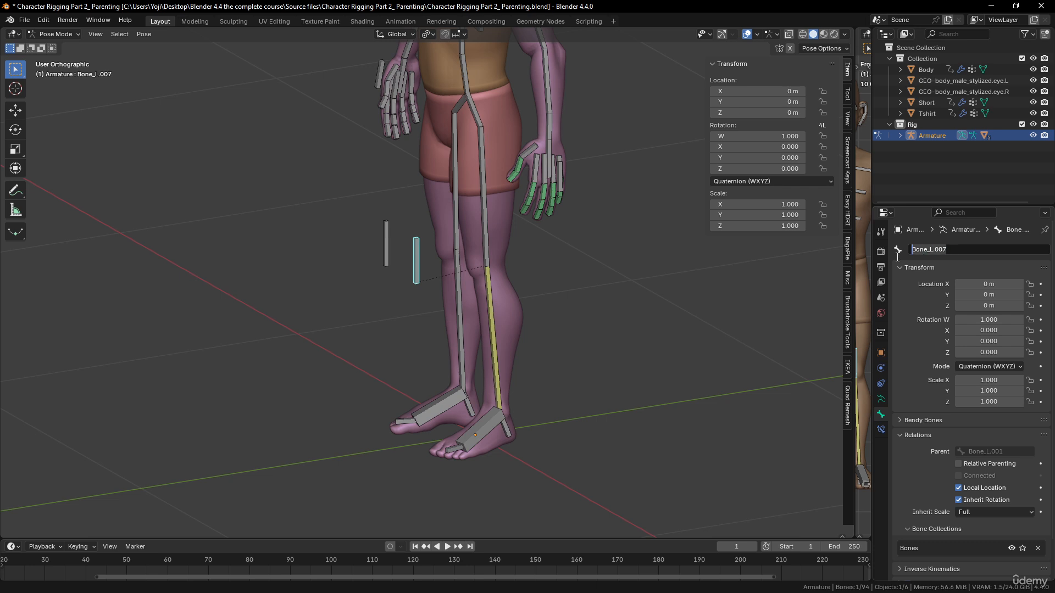
click(956, 249)
click(707, 272)
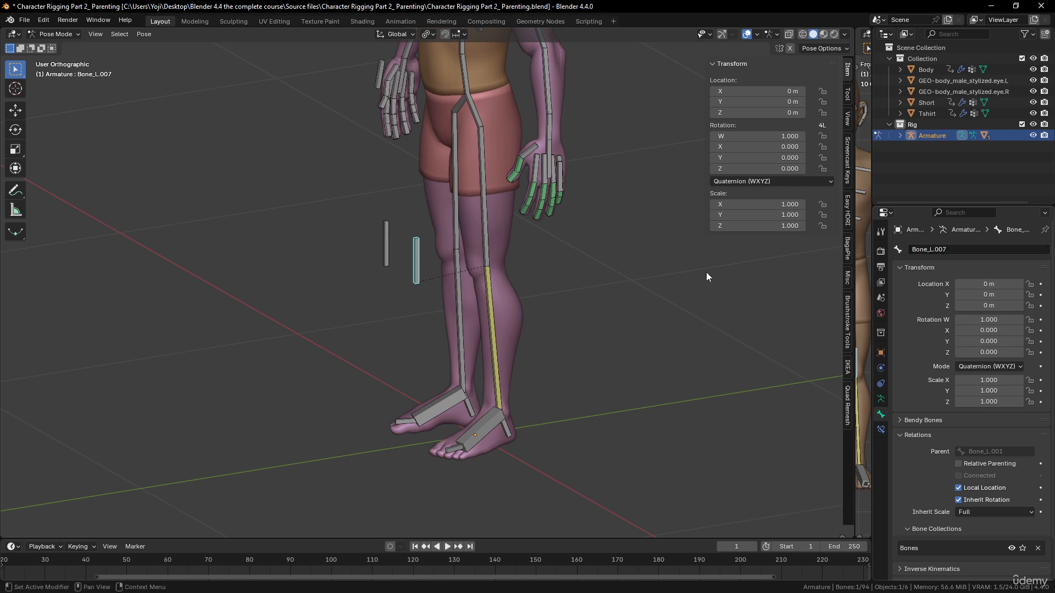
click(954, 248)
key(ctrl+c)
click(722, 295)
In the left shin bone's IK constraint, set the pole target to Armature and its bone to Bone_L.007.
click(488, 295)
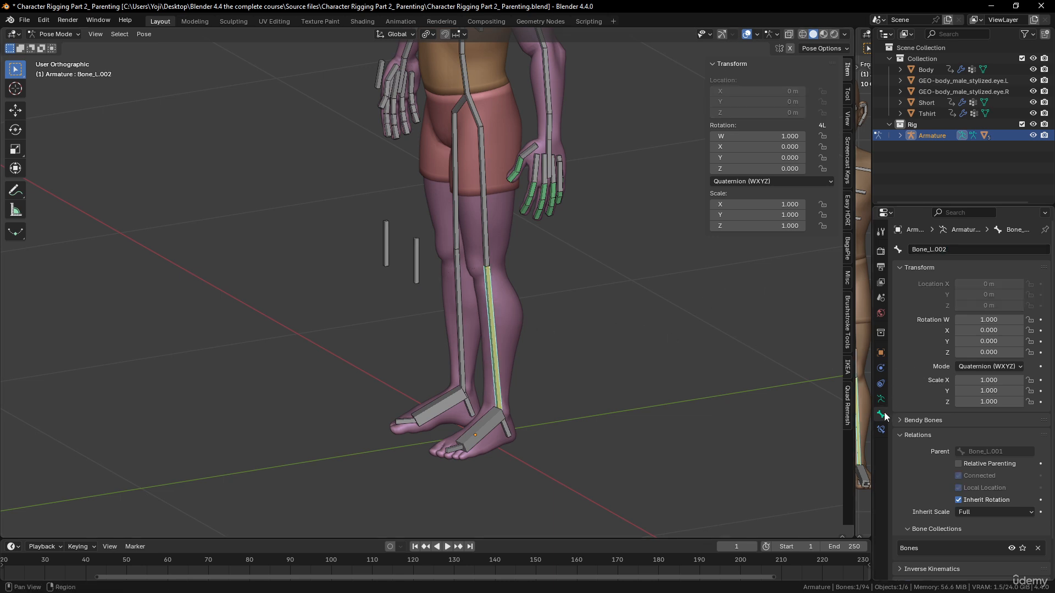
click(880, 429)
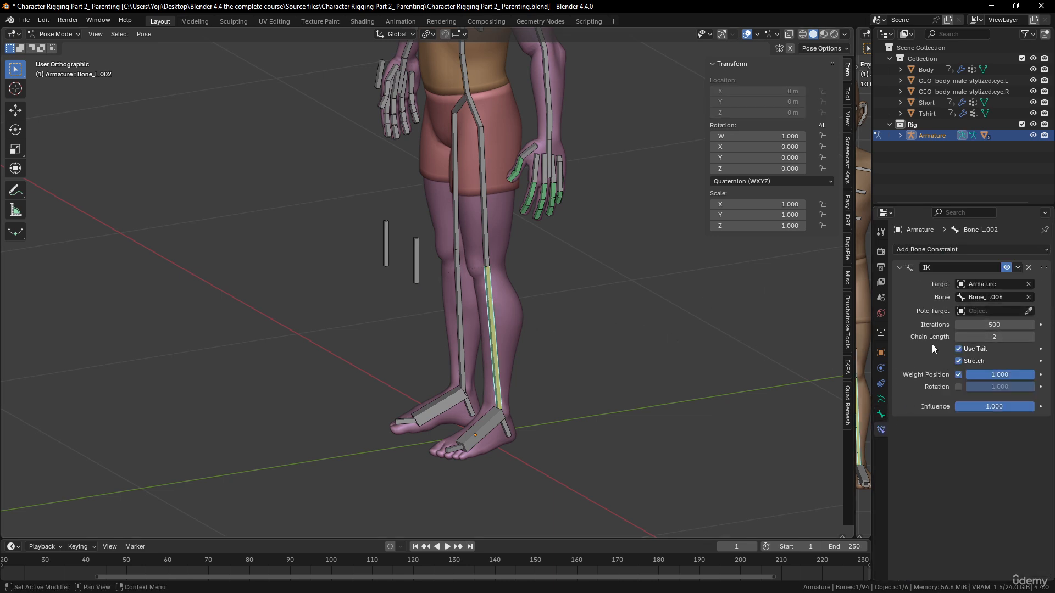
click(961, 311)
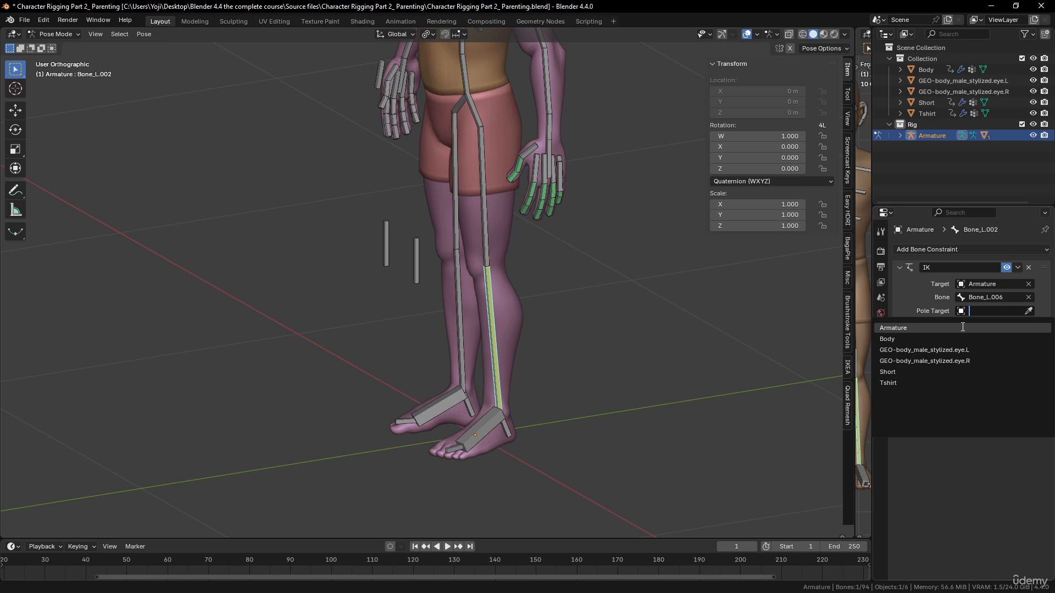
click(963, 327)
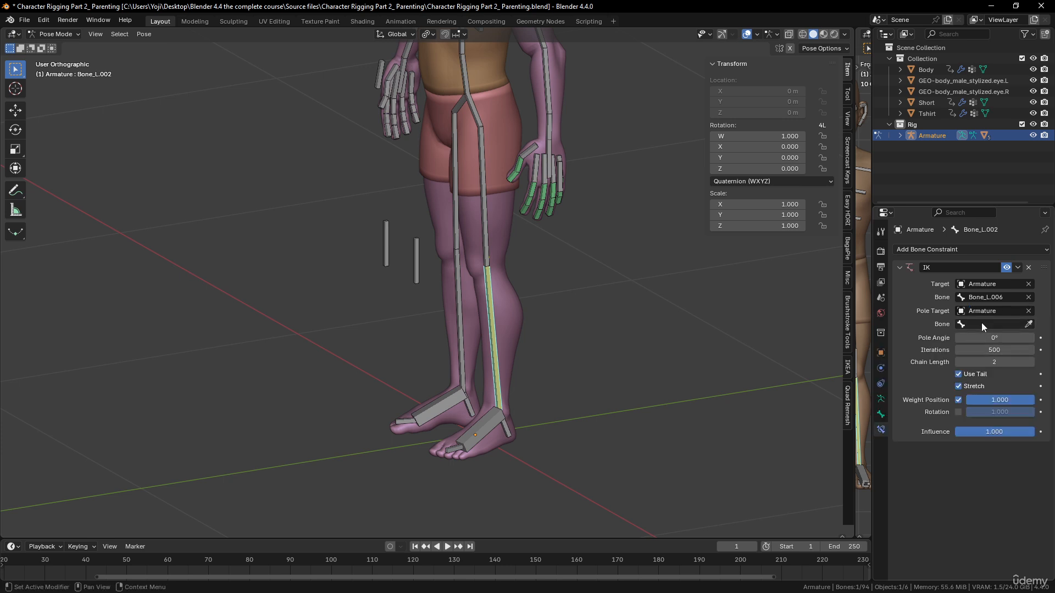
click(981, 322)
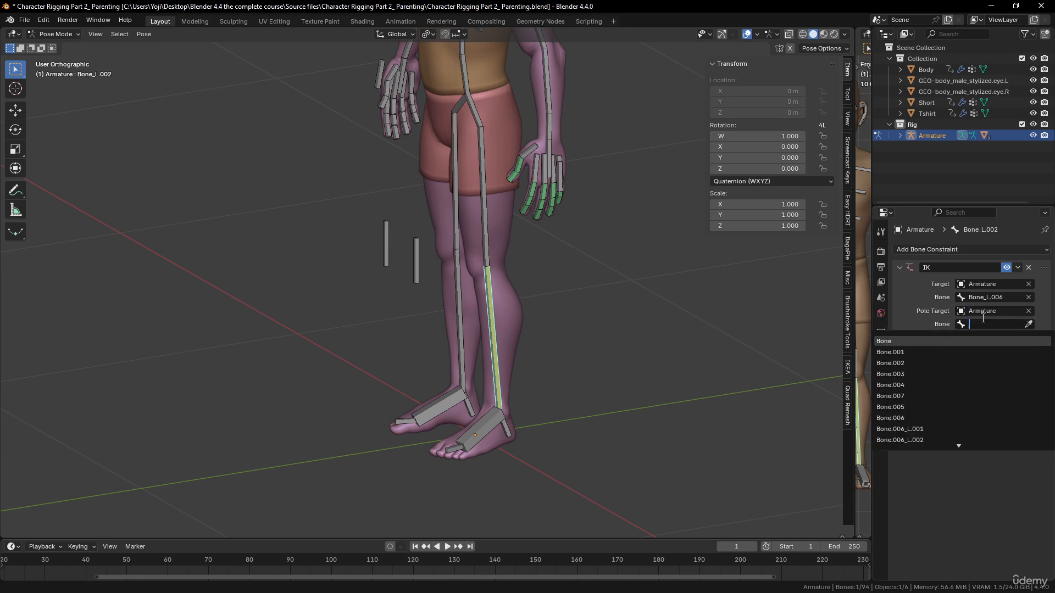
key(ctrl+v)
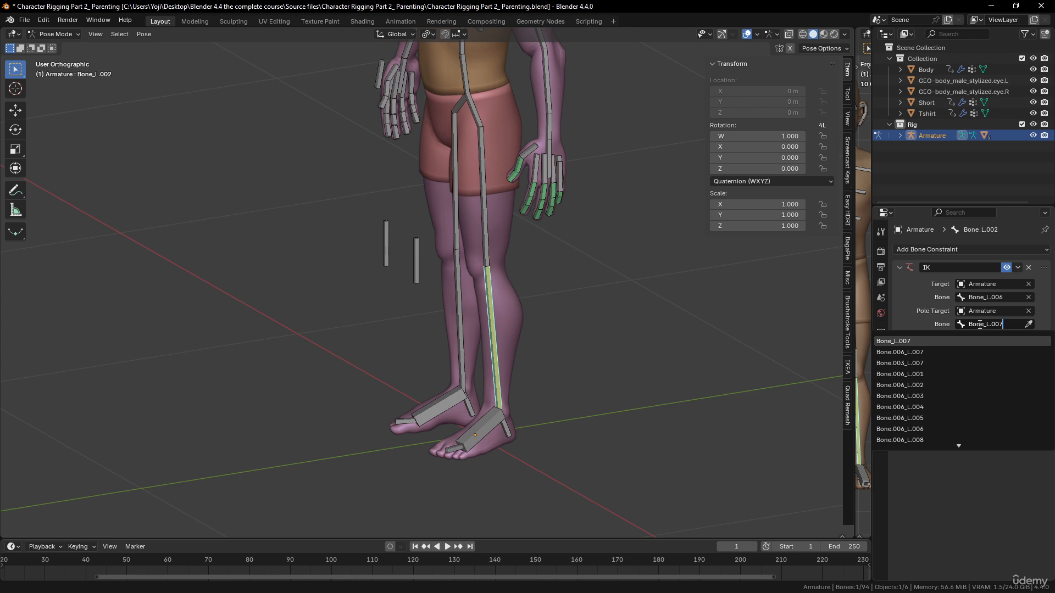
key(Return)
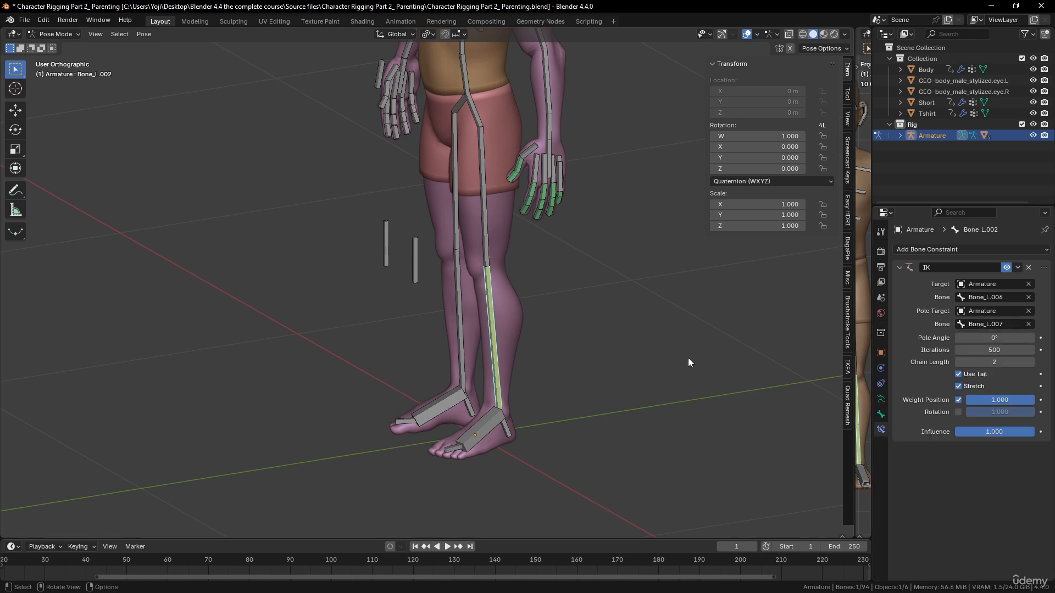
Try moving the left knee pole bone to test how the leg follows it, cancelling and undoing each attempt.
click(414, 270)
middle_drag(414, 269, 493, 292)
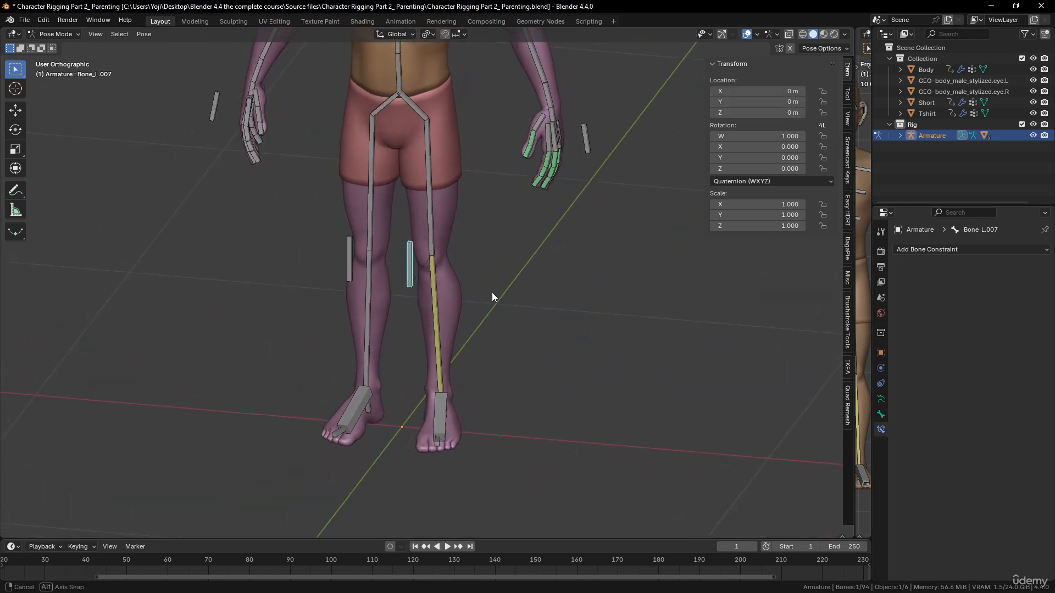
key(g)
right_click(530, 298)
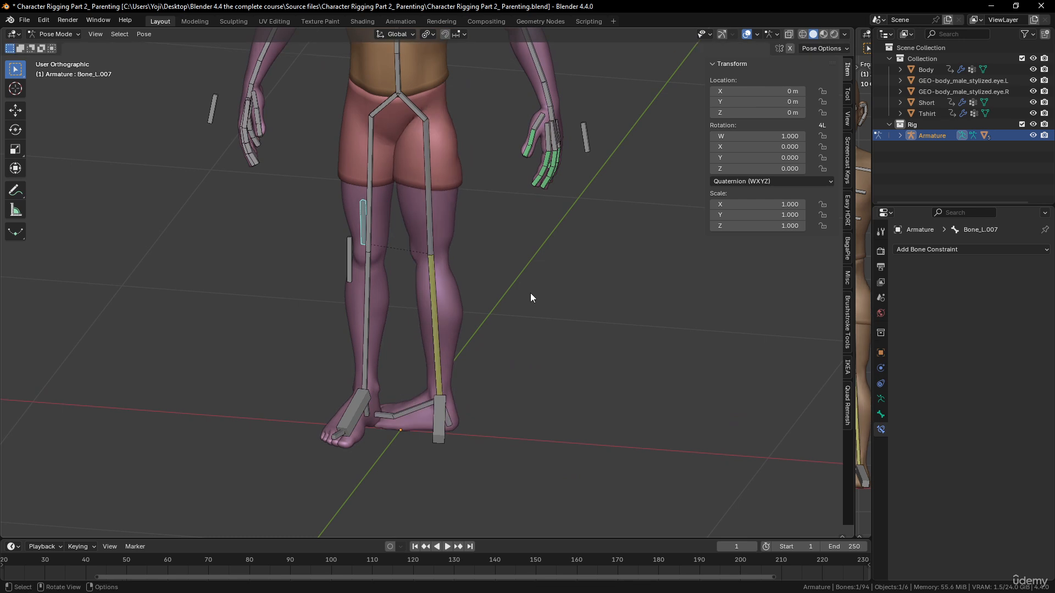
key(ctrl+z)
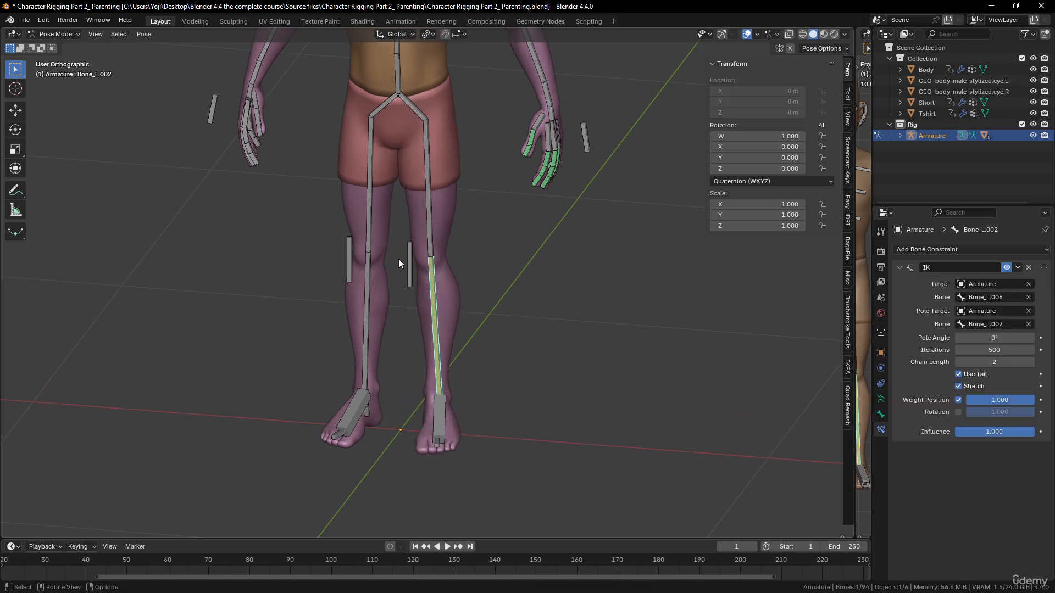
click(409, 263)
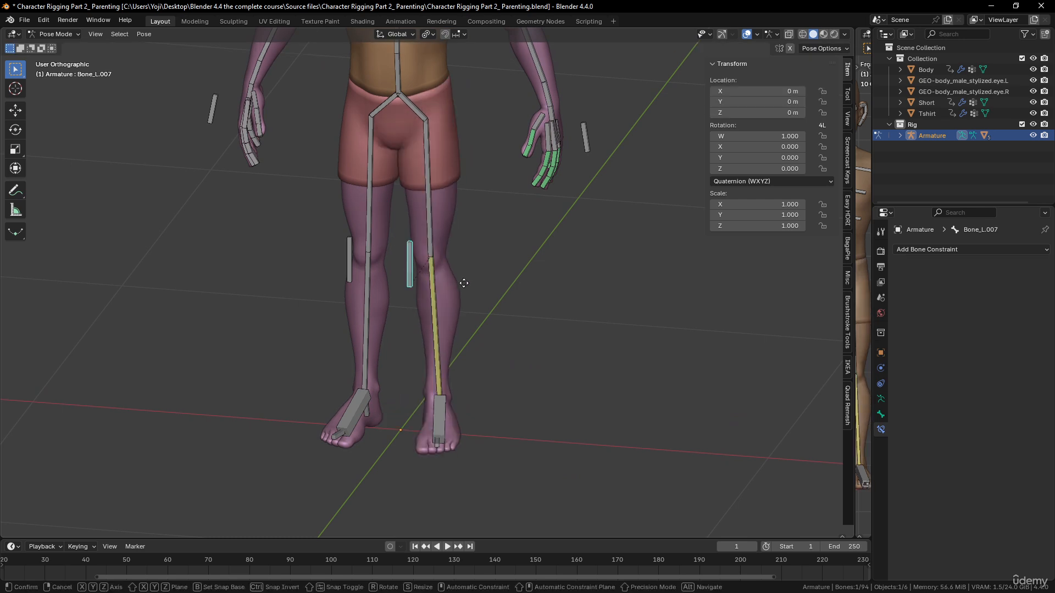
key(g)
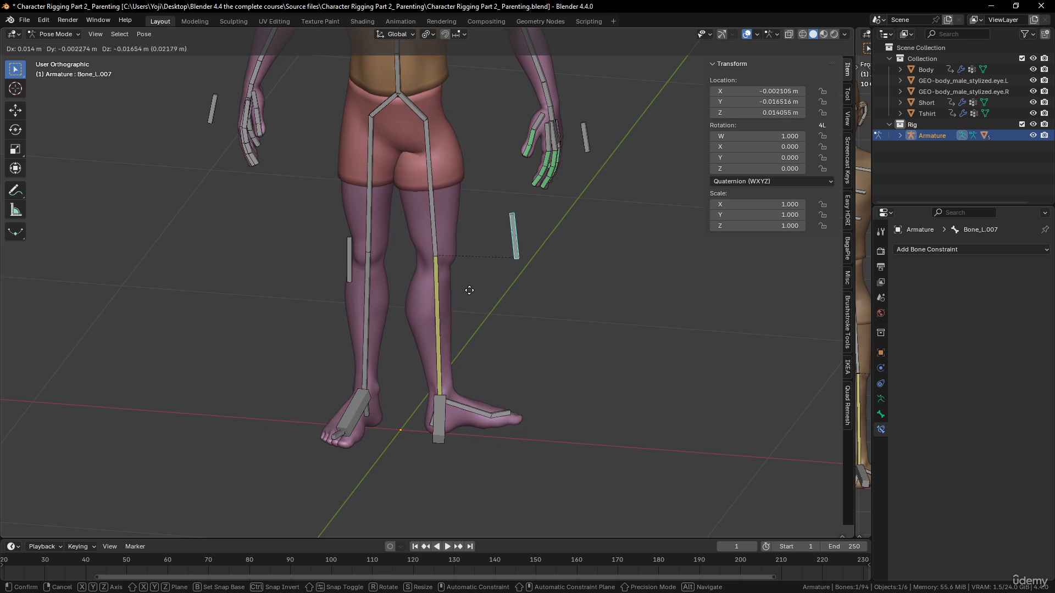
right_click(480, 291)
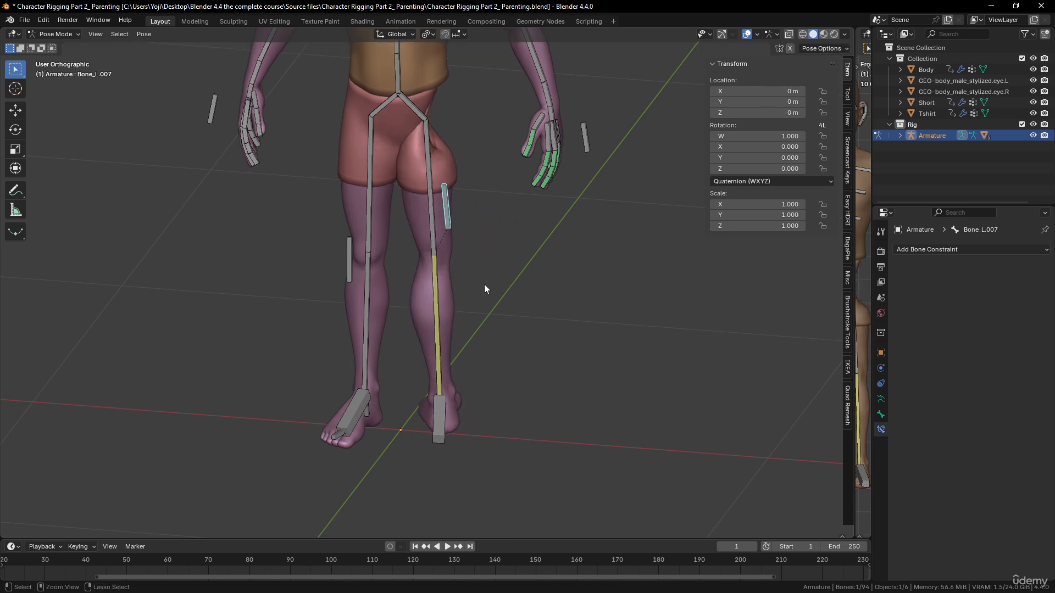
key(ctrl+z)
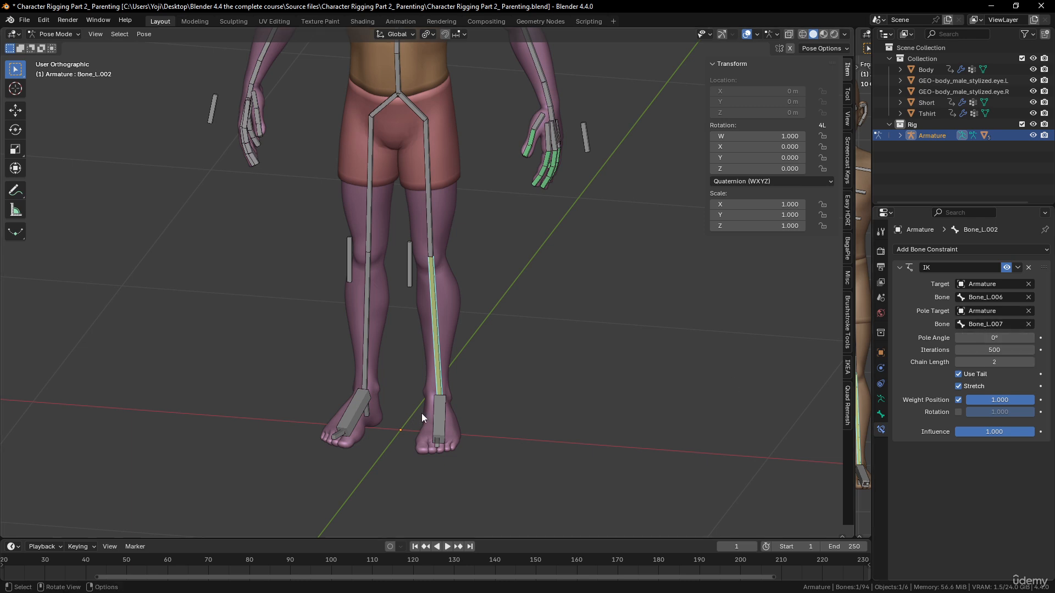
Try moving the left foot control bone with the pole target assigned, and undo back to the rest pose.
click(438, 413)
key(g)
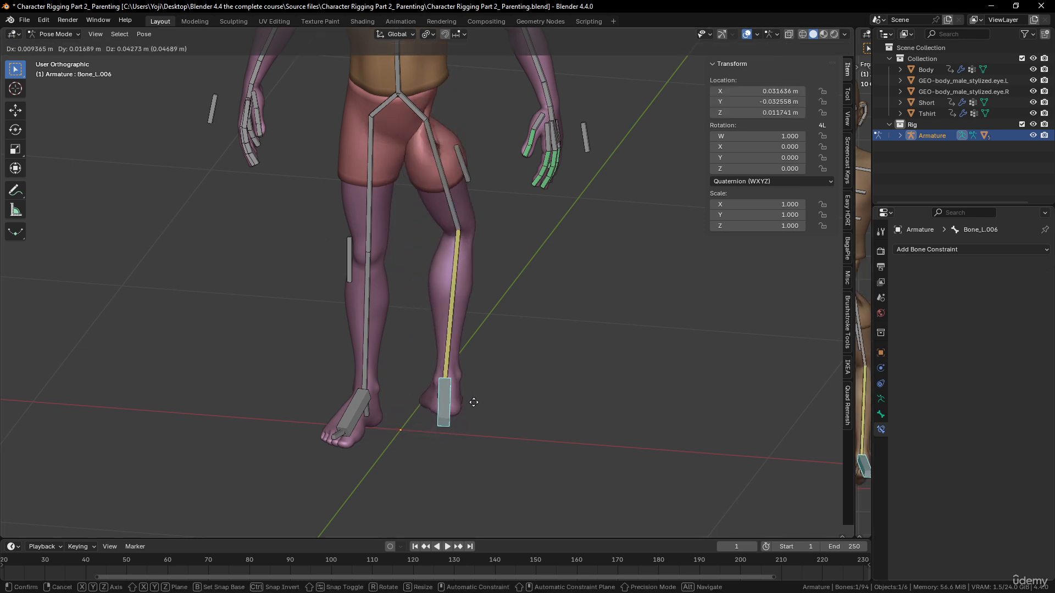
right_click(474, 402)
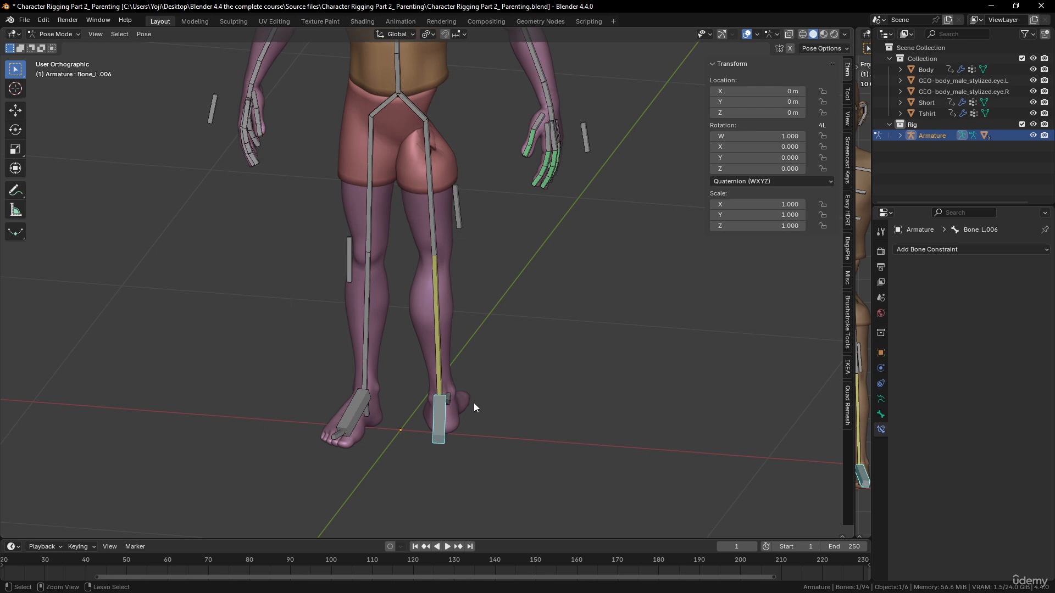
key(ctrl+z)
Clear the parent of the left knee pole bone Bone_L.007 in Edit Mode and return to Pose Mode.
click(411, 259)
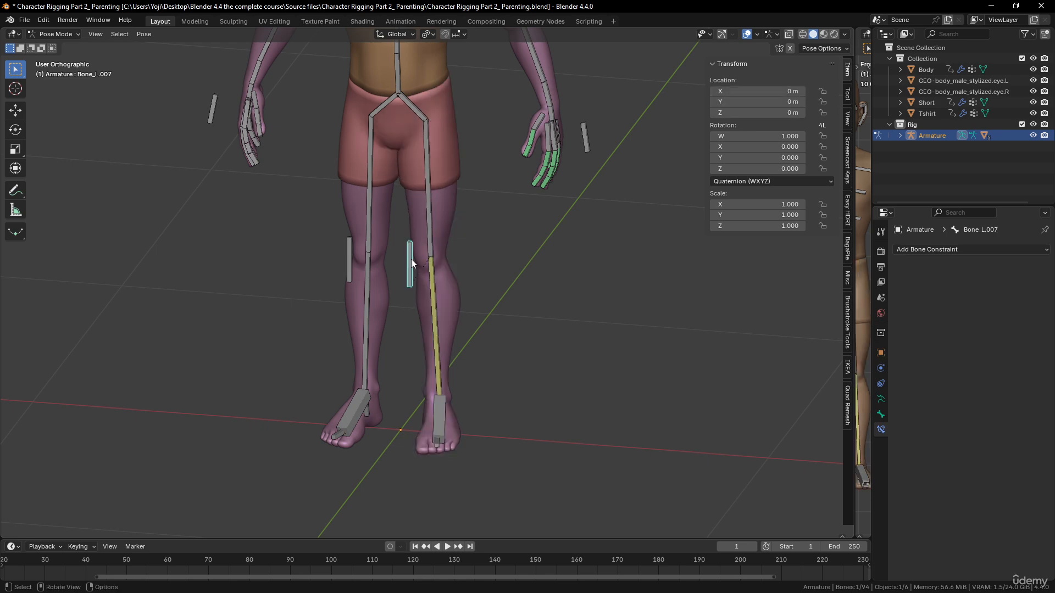
scroll(450, 314, down, 3)
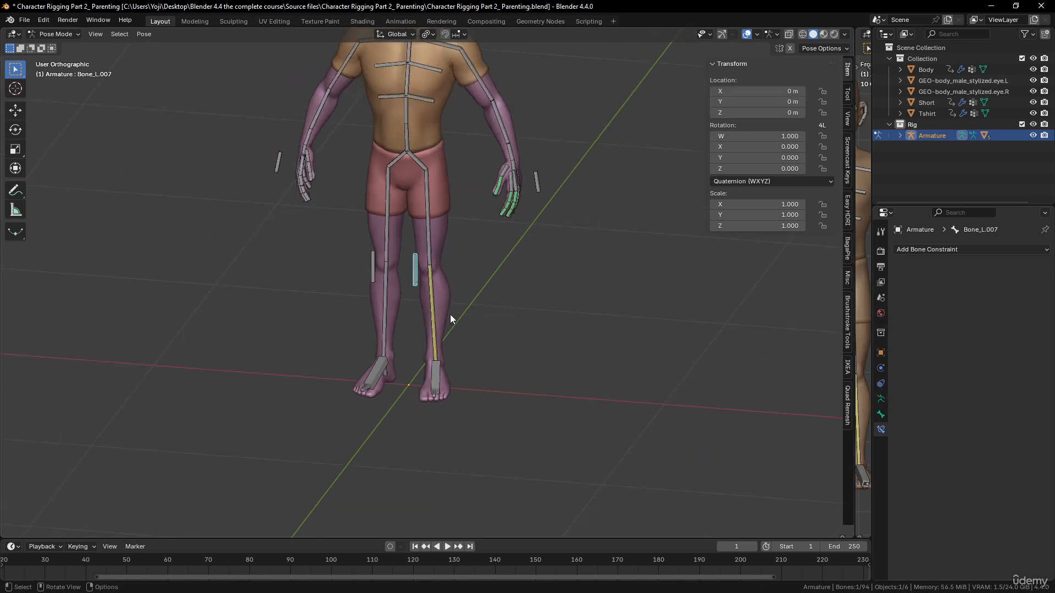
scroll(427, 311, up, 4)
middle_drag(427, 311, 432, 278)
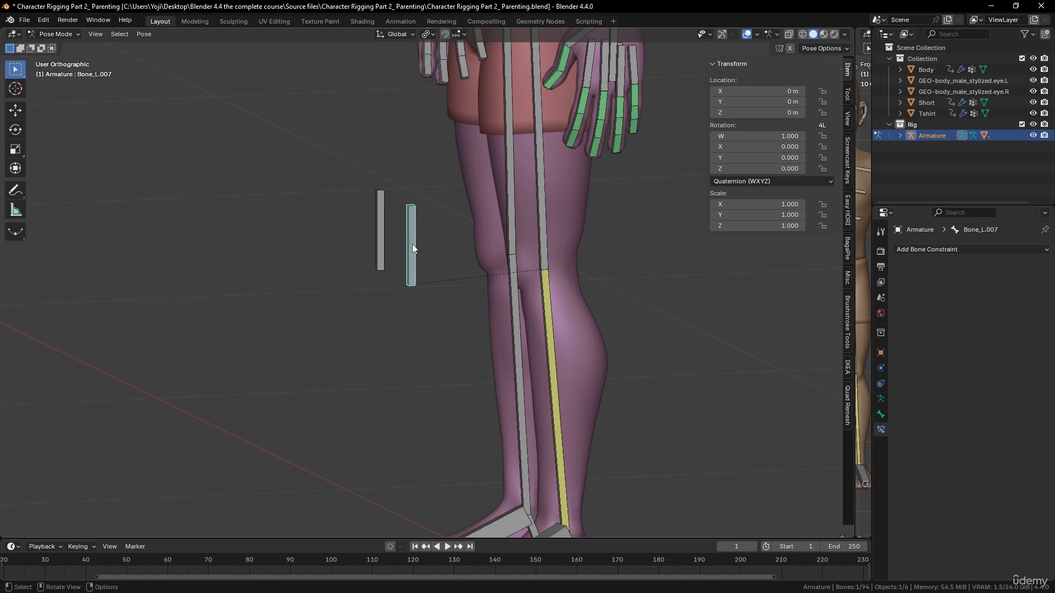
click(542, 254)
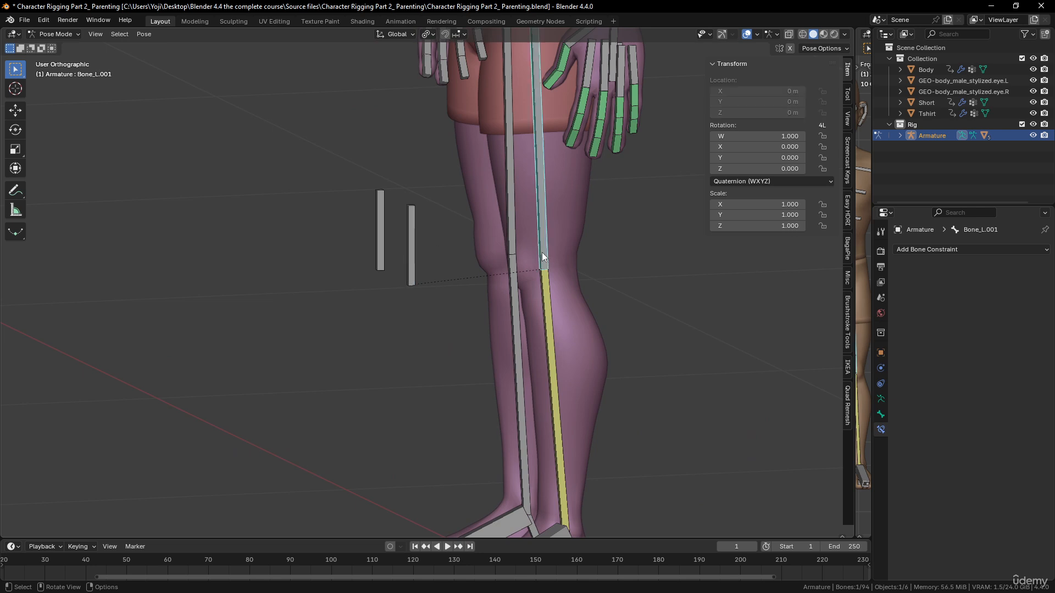
click(413, 253)
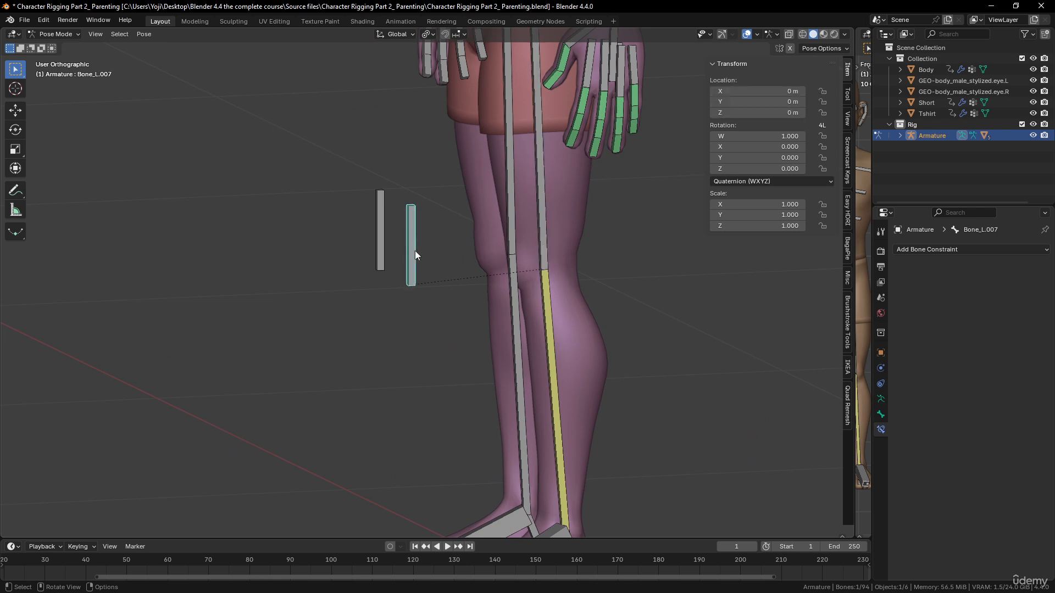
click(549, 300)
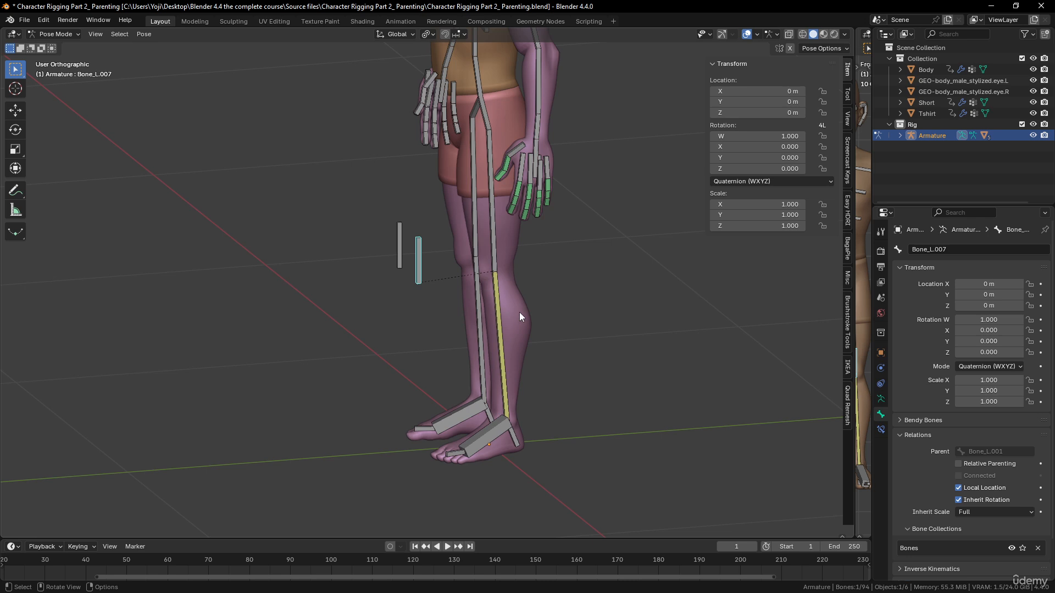
key(Tab)
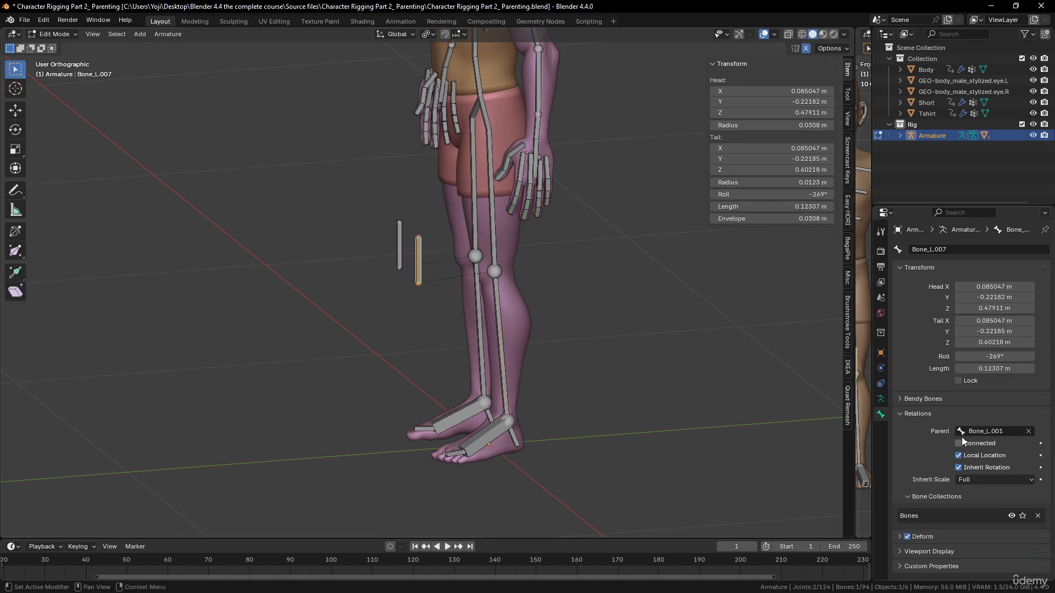
click(1028, 430)
key(Tab)
Clear the parent of the right knee pole bone Bone_R.007 in Edit Mode and return to Pose Mode.
click(398, 243)
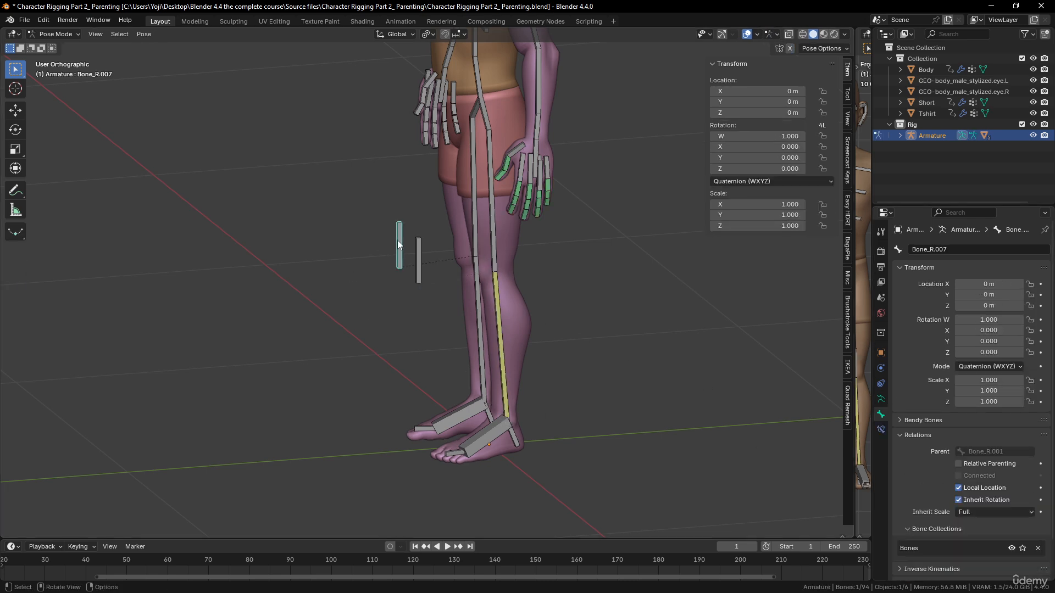
key(Tab)
click(1028, 430)
key(Tab)
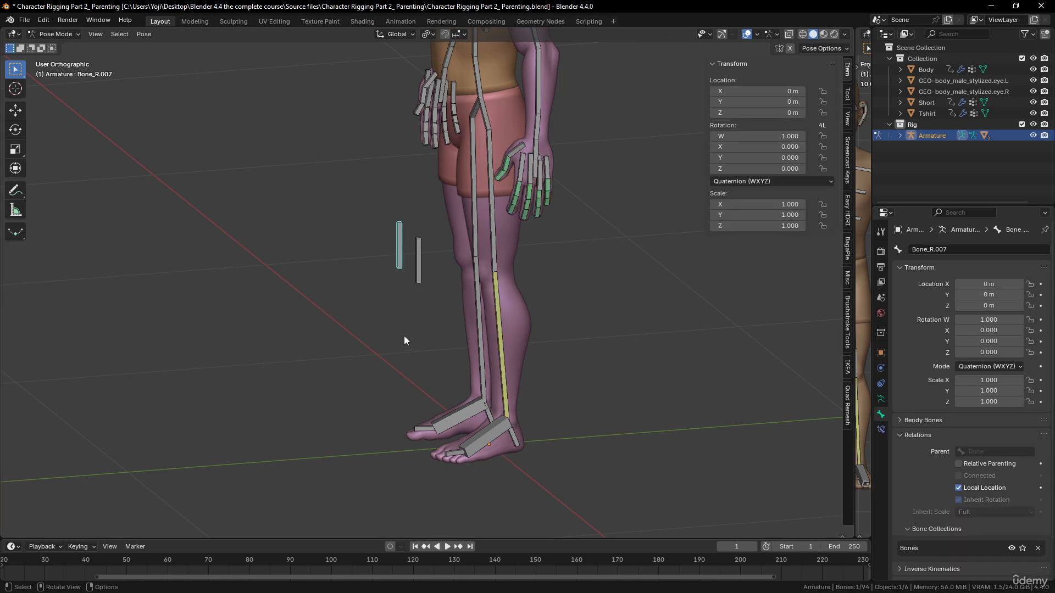
Raise the left foot control bone Bone_L.006 forward and upward to test the knee bend.
click(500, 430)
middle_drag(500, 429, 466, 408)
key(g)
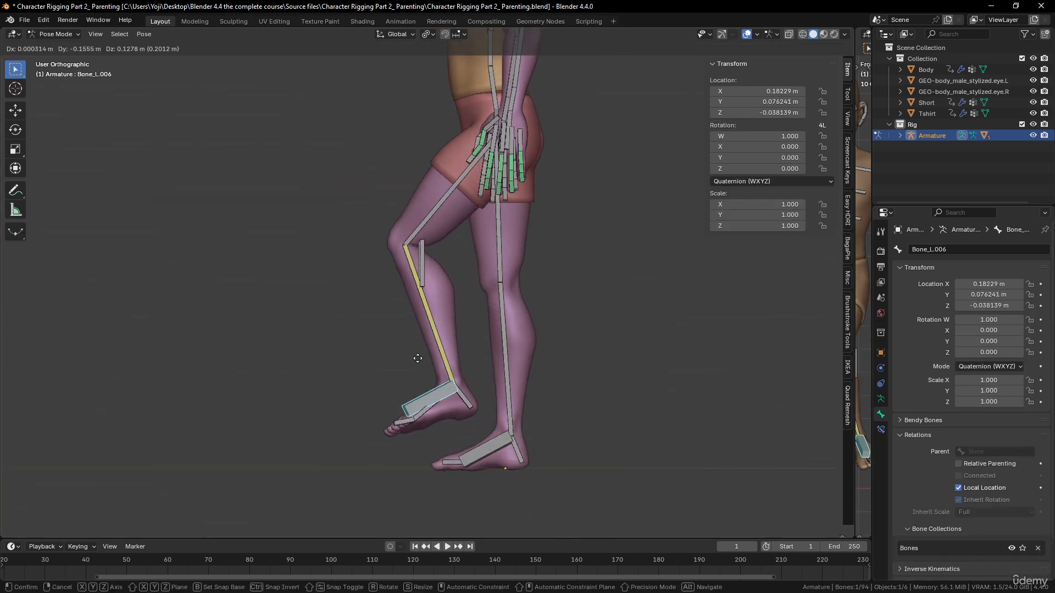
click(429, 345)
Move the left knee pole bone Bone_L.007 about 0.18 m forward and shift it sideways to test the knee direction.
click(426, 265)
key(g)
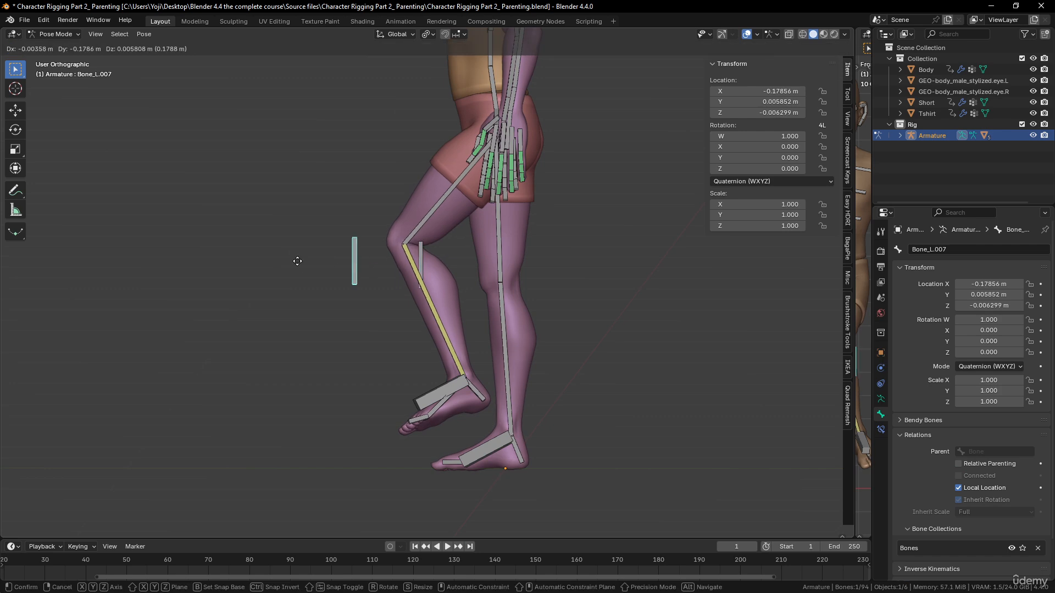
click(297, 262)
middle_drag(456, 335, 568, 345)
key(g)
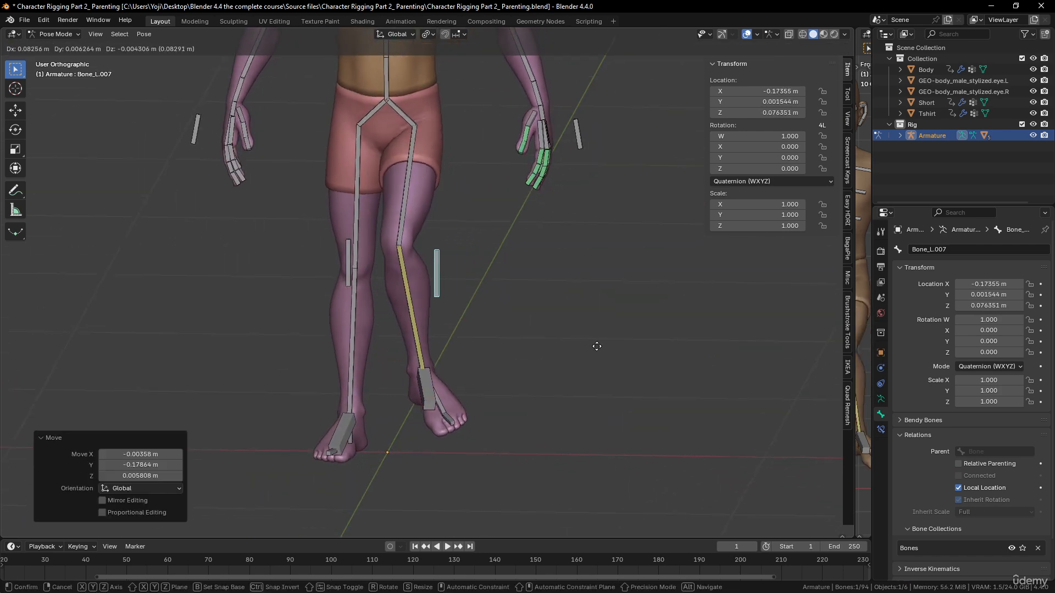
click(642, 354)
Try rotating the left foot control bone Bone_L.006 to test whether the foot follows it.
click(423, 392)
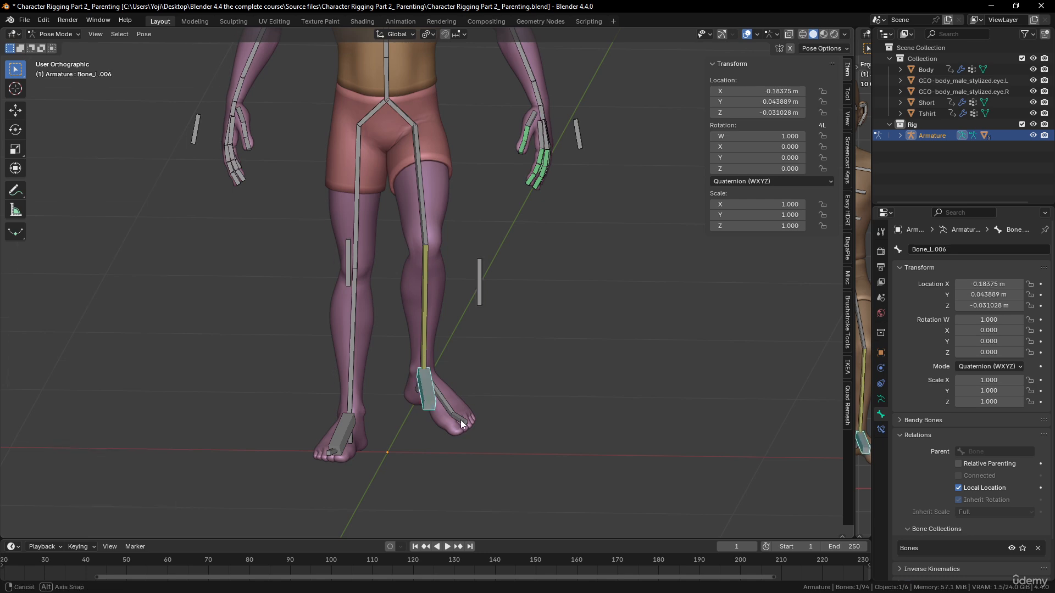
middle_drag(461, 420, 454, 439)
key(r)
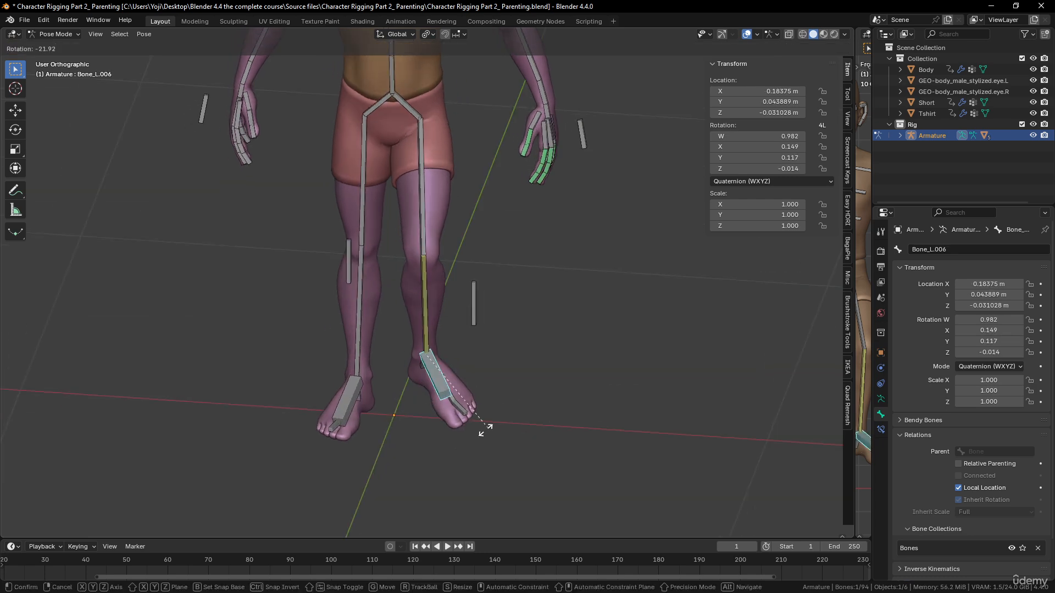
right_click(487, 427)
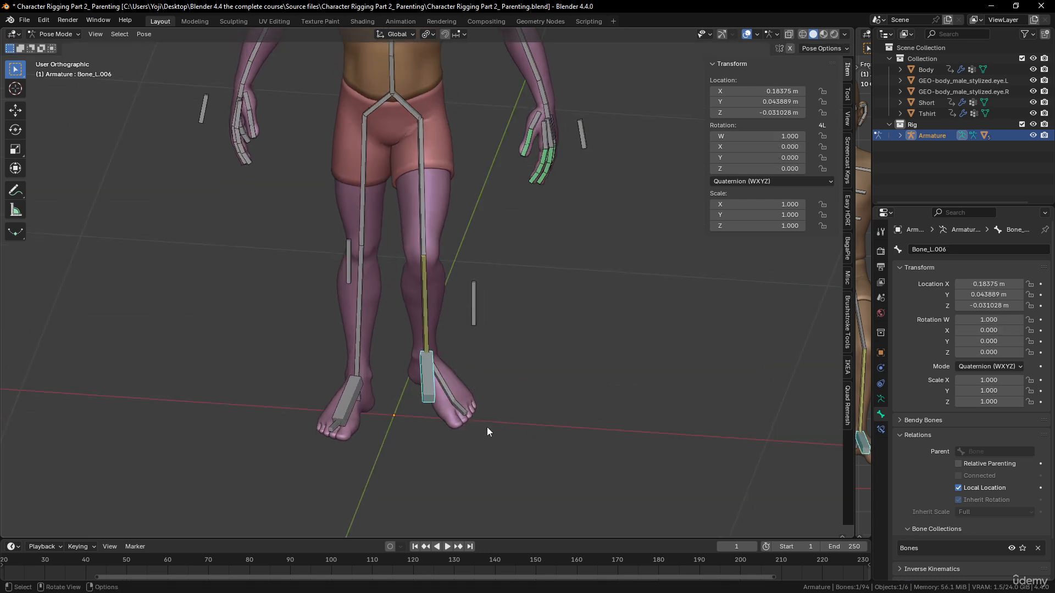
Move the left foot control about 0.05 m forward and 0.04 m up, and try rotating it around Z.
middle_drag(487, 427, 364, 412)
key(g)
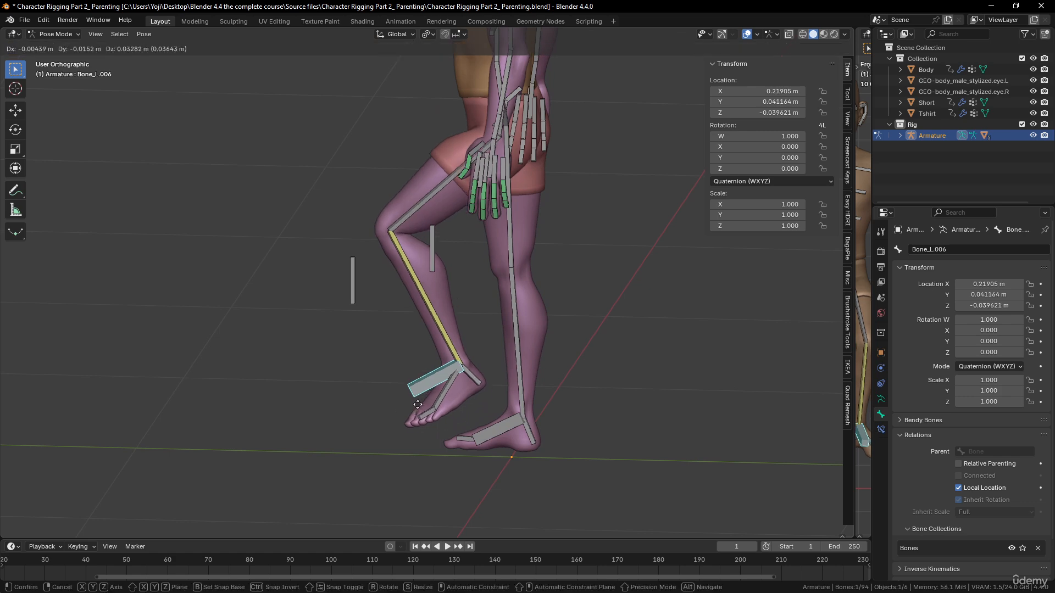
click(406, 405)
middle_drag(637, 418, 587, 406)
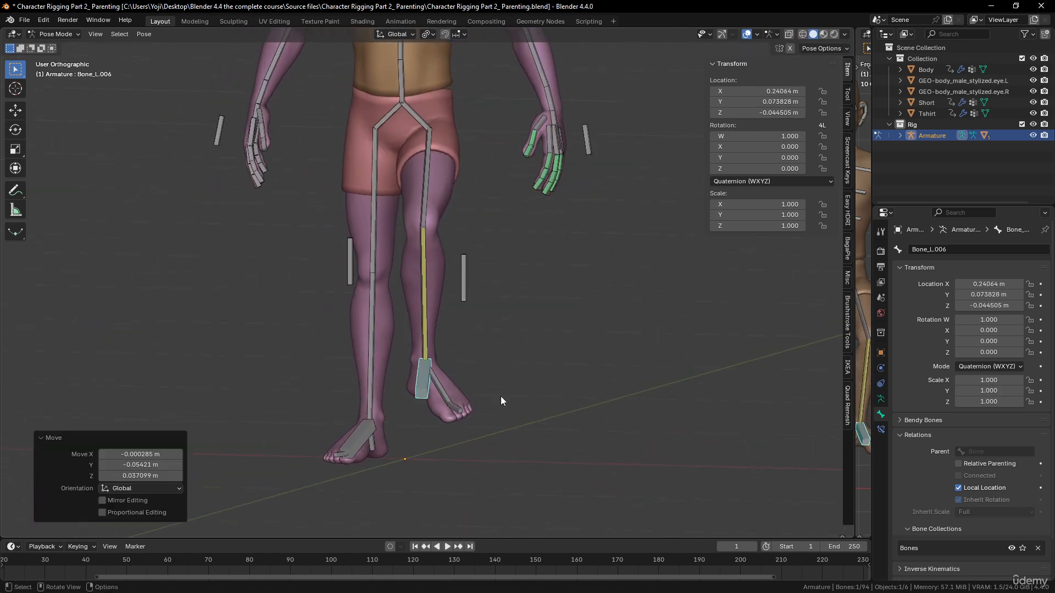
key(r)
key(z)
key(Escape)
Select all bones and clear their pose location.
key(a)
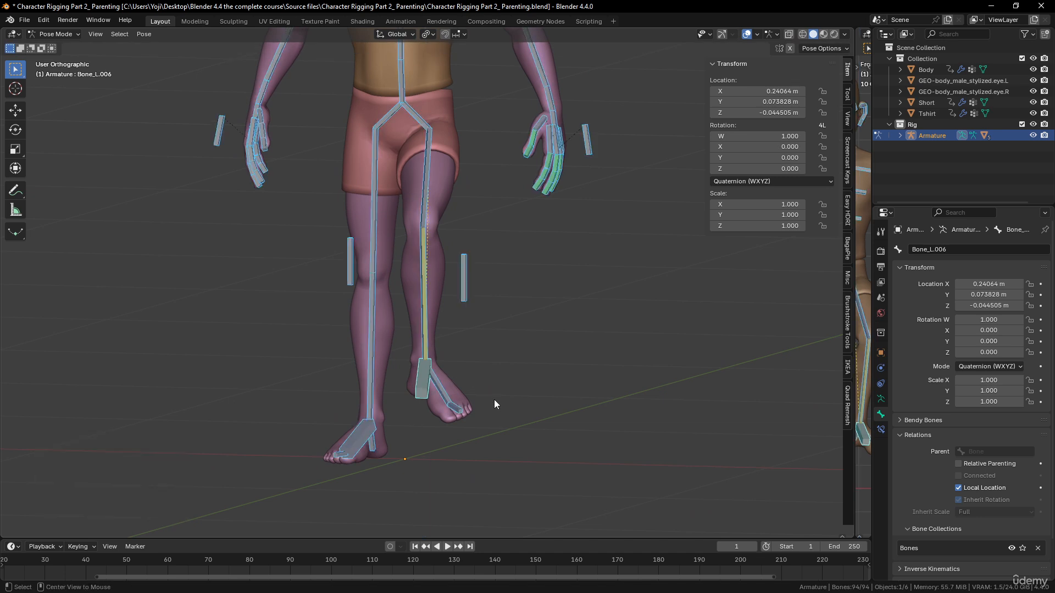
key(alt+g)
Add a Copy Rotation constraint to the left foot bone Bone_L.003 with the foot control Bone_L.006 as target.
scroll(467, 412, up, 3)
middle_drag(467, 412, 514, 486)
scroll(479, 414, up, 4)
scroll(515, 486, up, 2)
shift+middle_drag(486, 372, 473, 265)
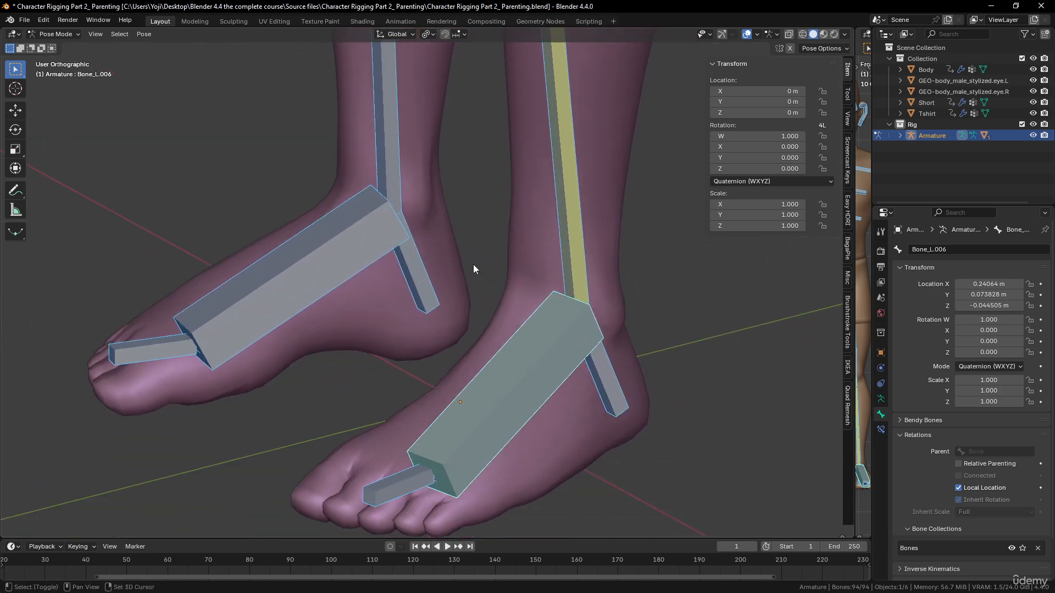
click(507, 393)
key(shift+z)
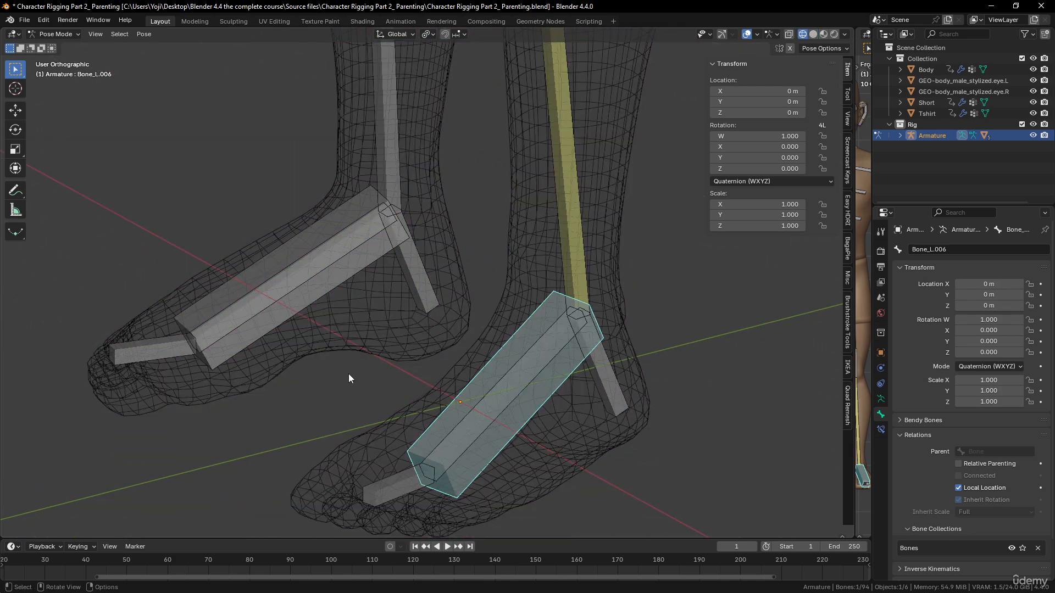
shift+click(506, 374)
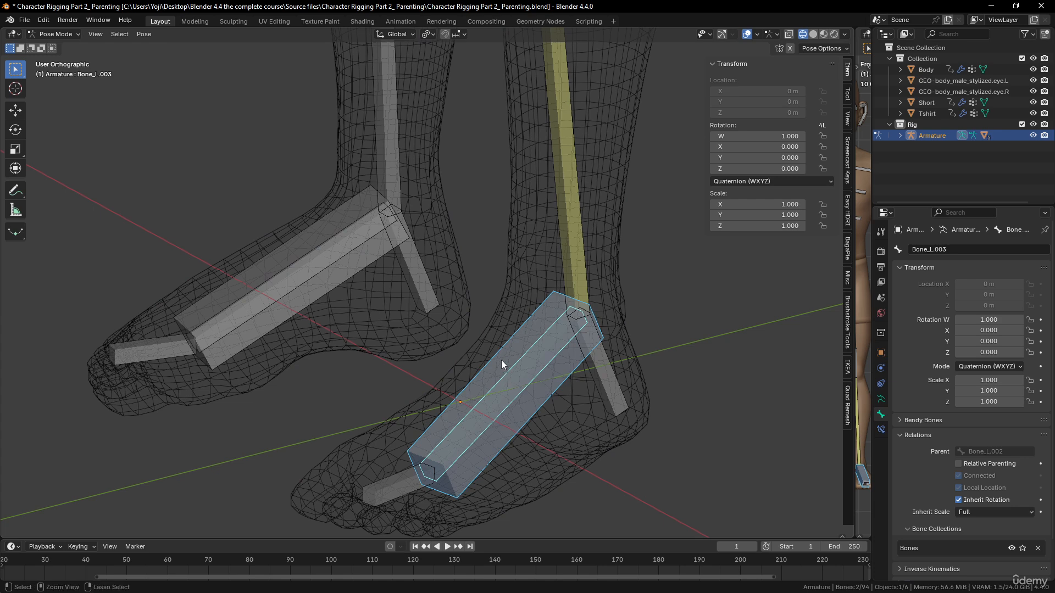
key(ctrl+shift+c)
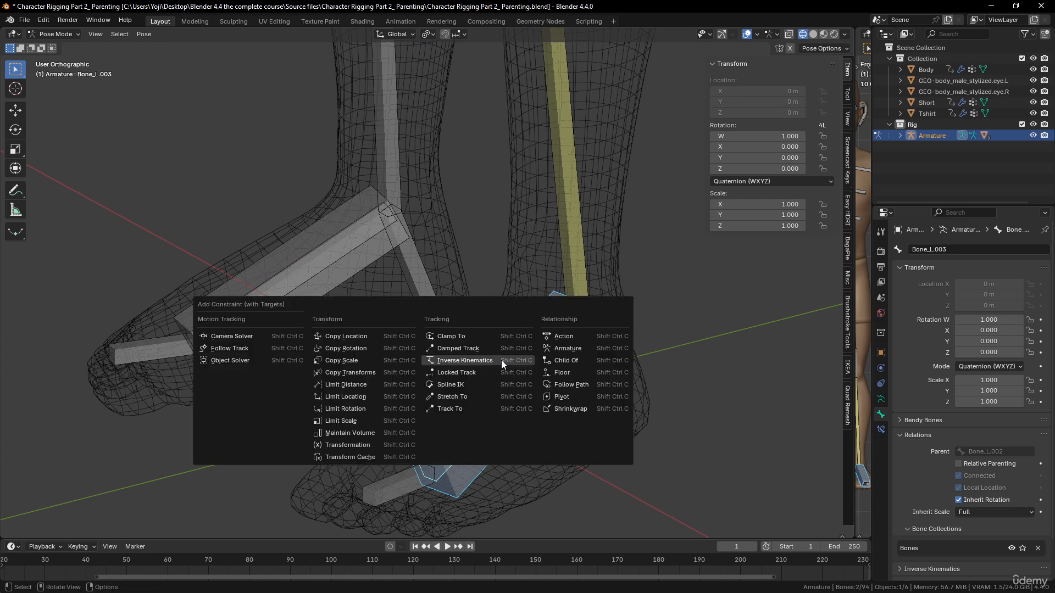
click(354, 350)
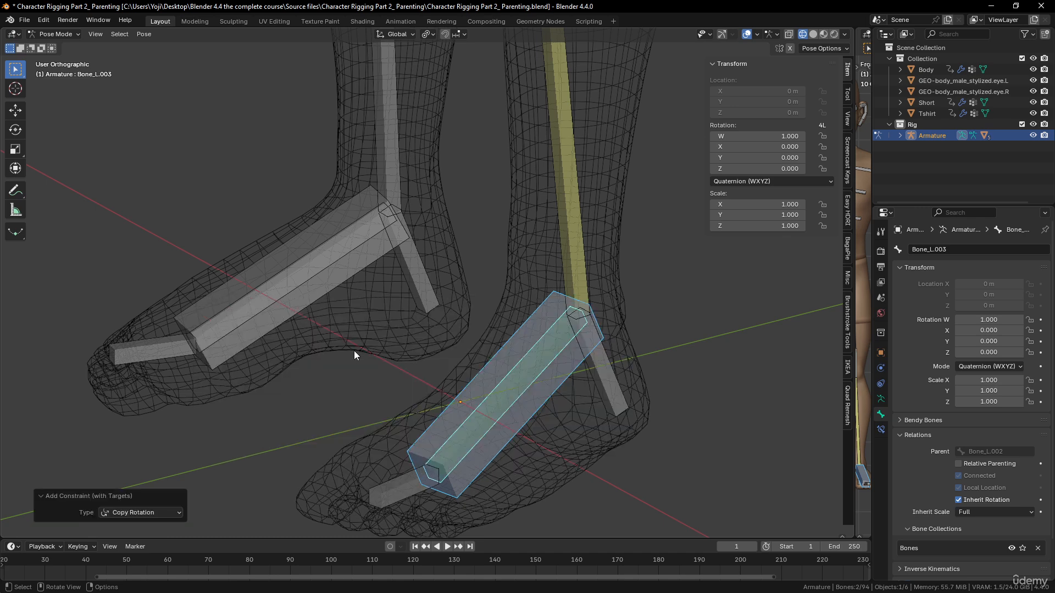
Switch to solid shading and try rotating the foot control Bone_L.006 to test the Copy Rotation constraint.
click(493, 367)
scroll(490, 387, down, 4)
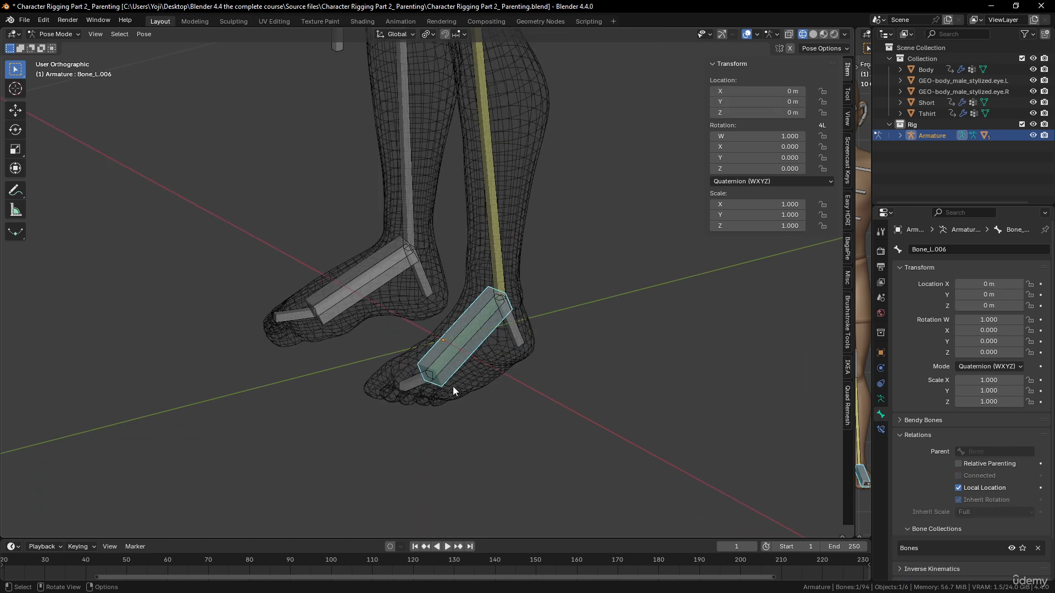
key(z)
middle_drag(509, 379, 494, 379)
key(r)
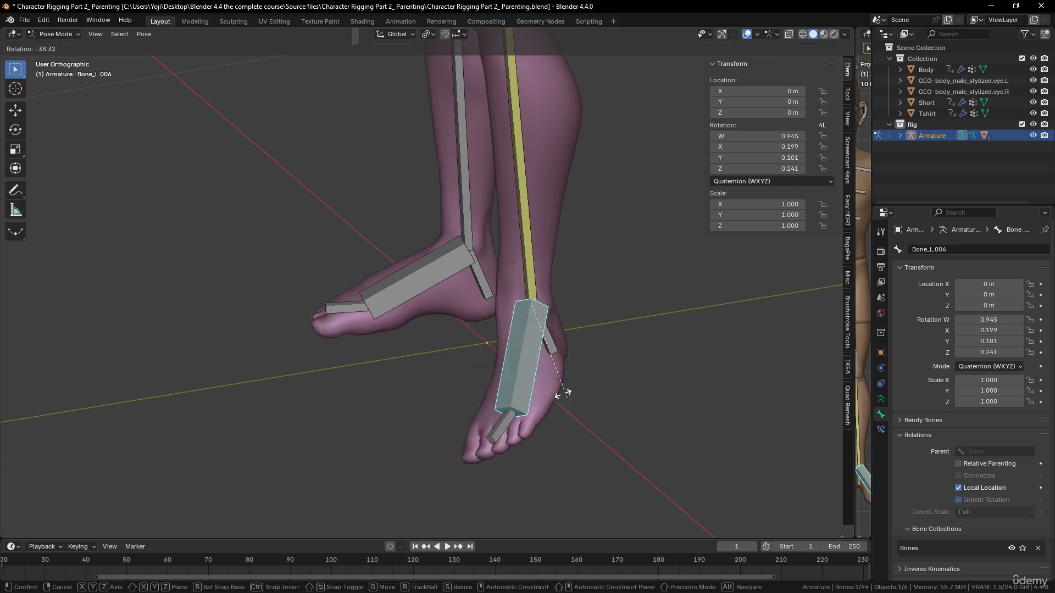
right_click(480, 355)
Try rotating the left heel bone Bone_L.005 to see how it deforms the heel.
middle_drag(487, 358, 591, 394)
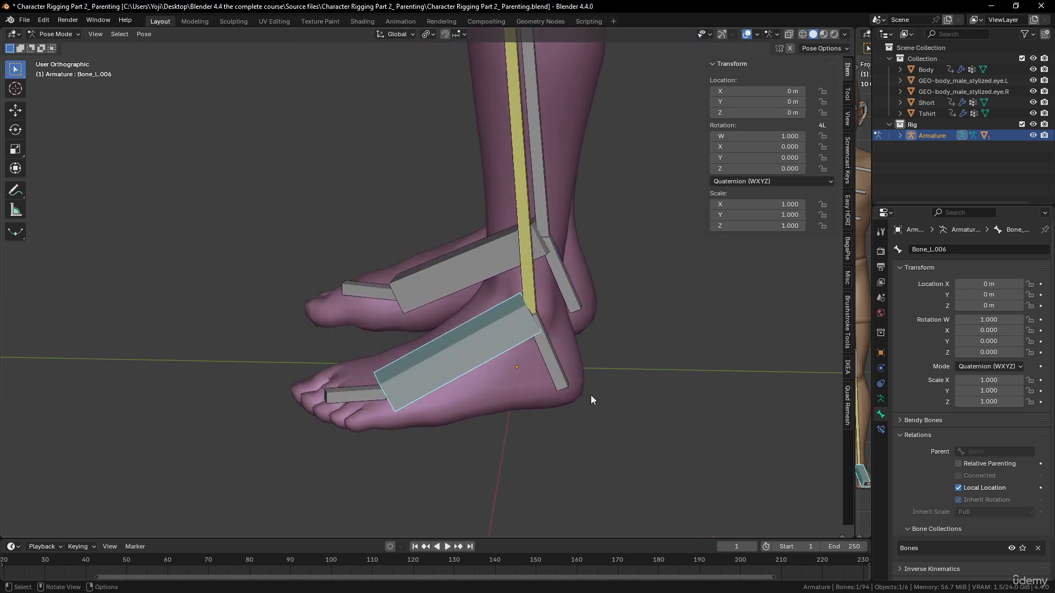
click(552, 358)
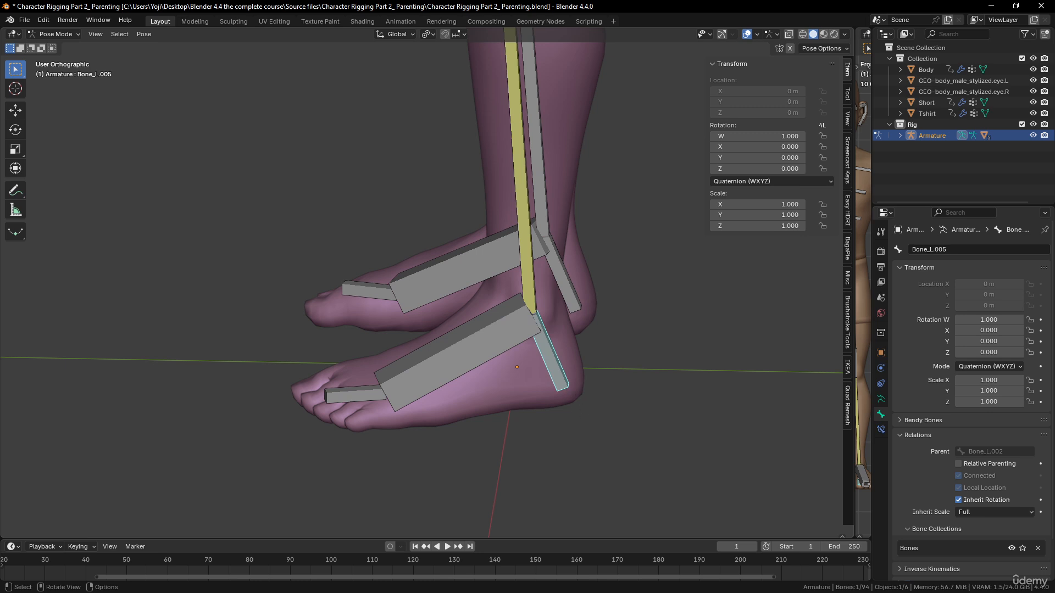
key(r)
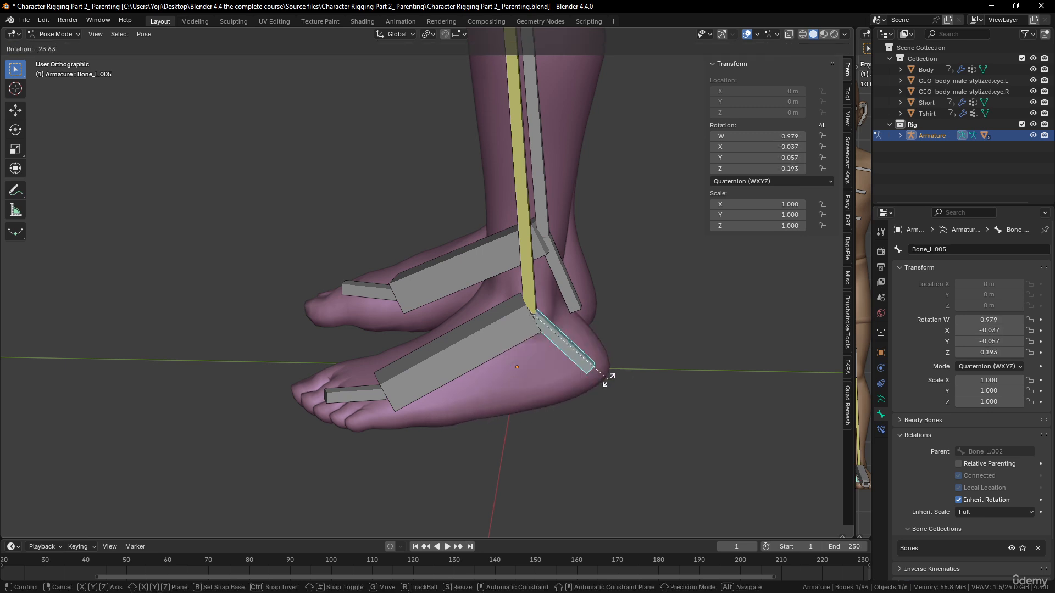
right_click(604, 380)
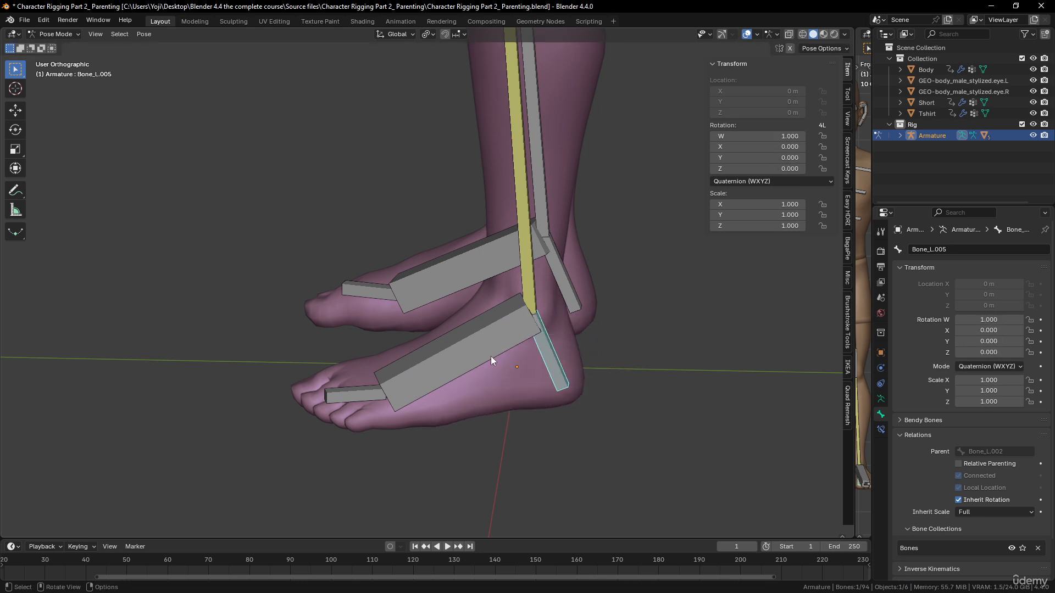
In Edit Mode with wireframe shading, parent the left heel bone Bone_L.005 to the foot bone Bone_L.003 with Keep Offset.
key(z)
click(251, 358)
scroll(405, 384, up, 4)
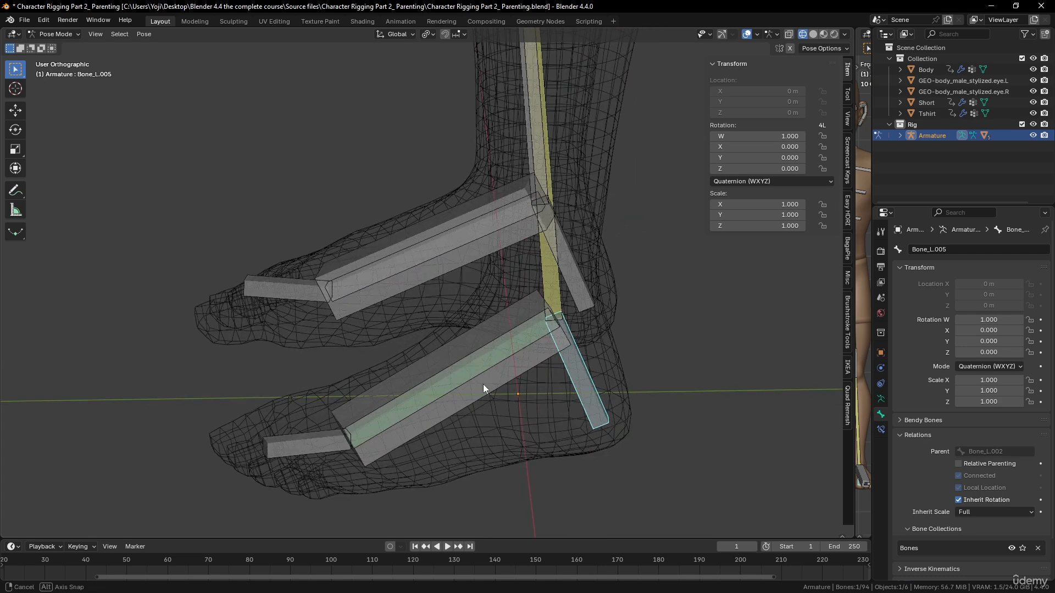
key(Tab)
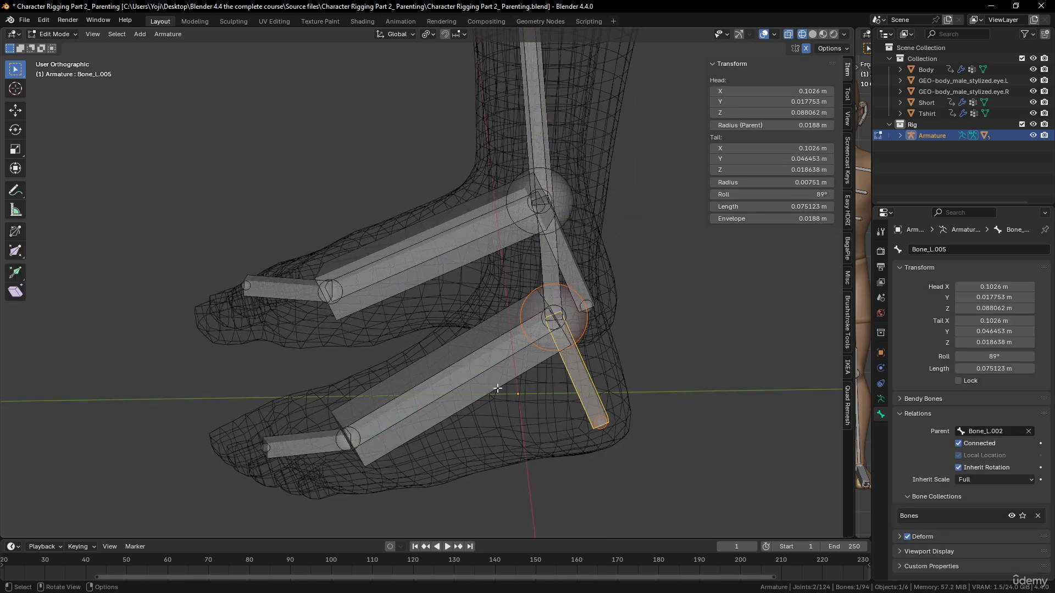
middle_drag(497, 388, 452, 384)
shift+click(416, 333)
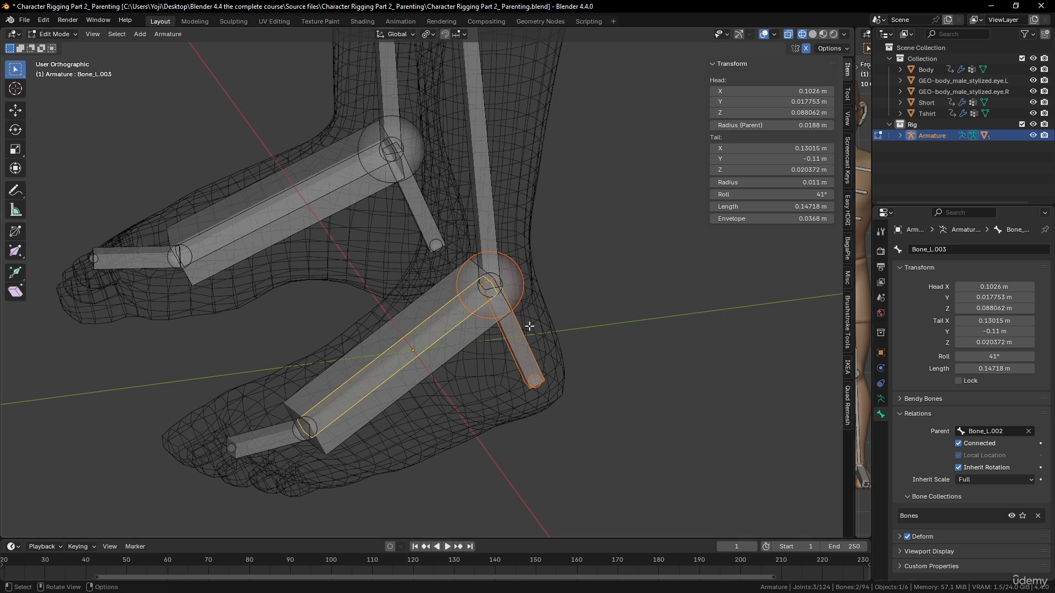
key(ctrl)
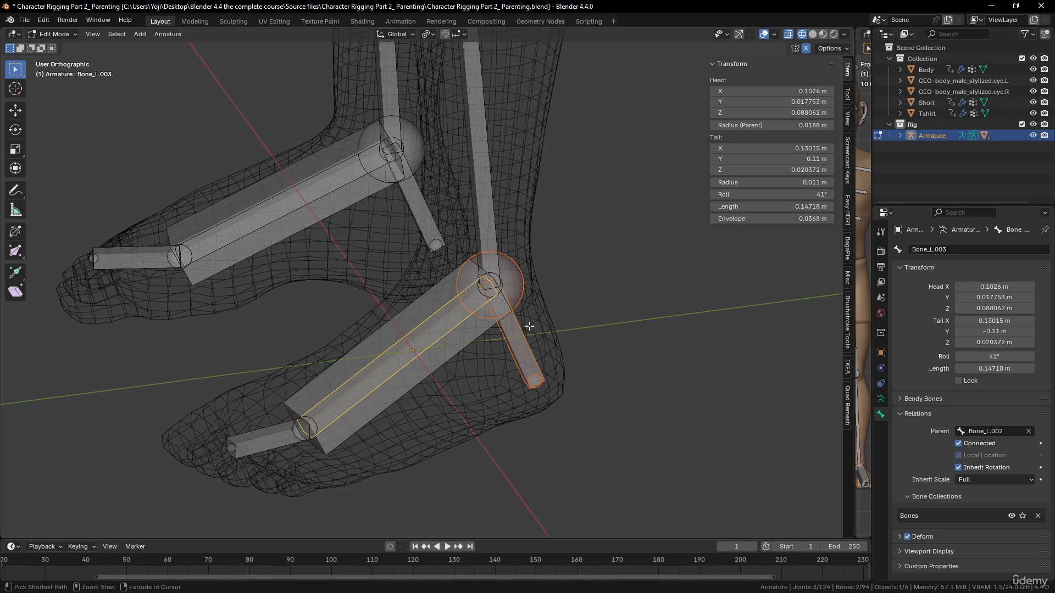
key(ctrl+p)
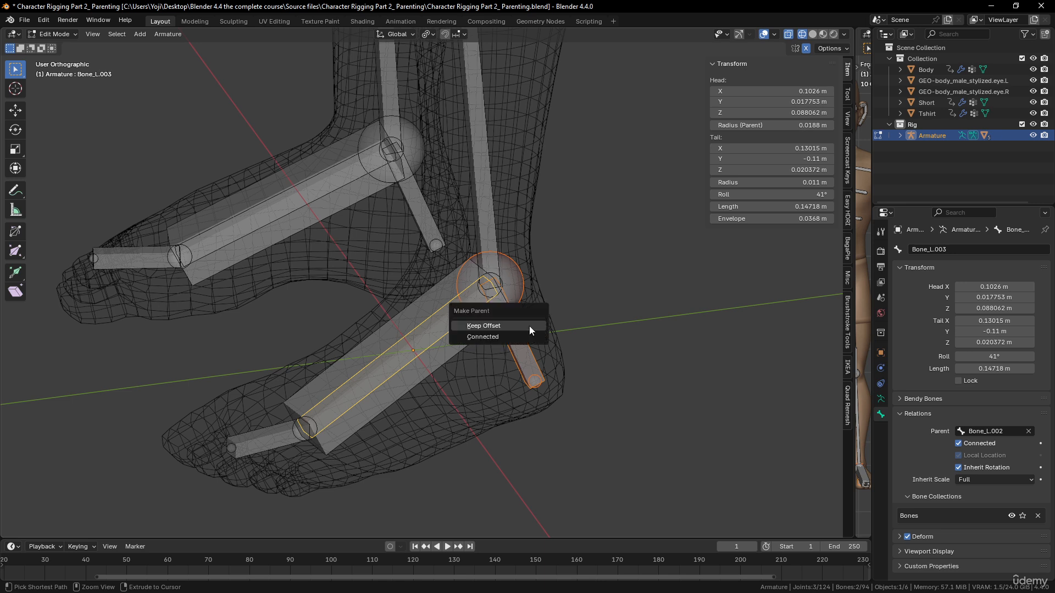
click(529, 327)
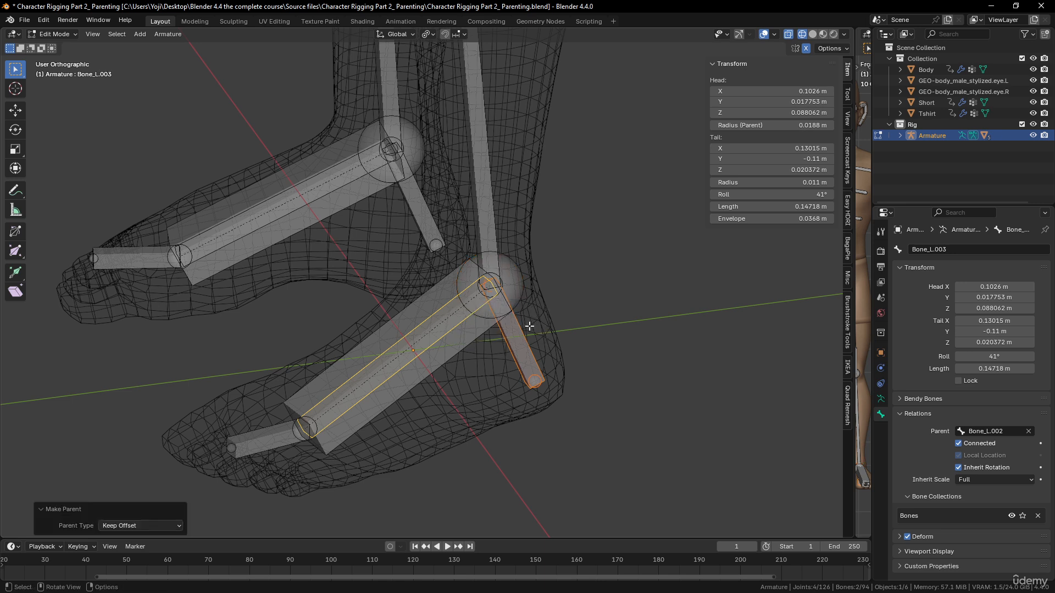
Restore solid shading, select the left foot control Bone_L.006, and return the armature to Pose Mode.
key(shift+z)
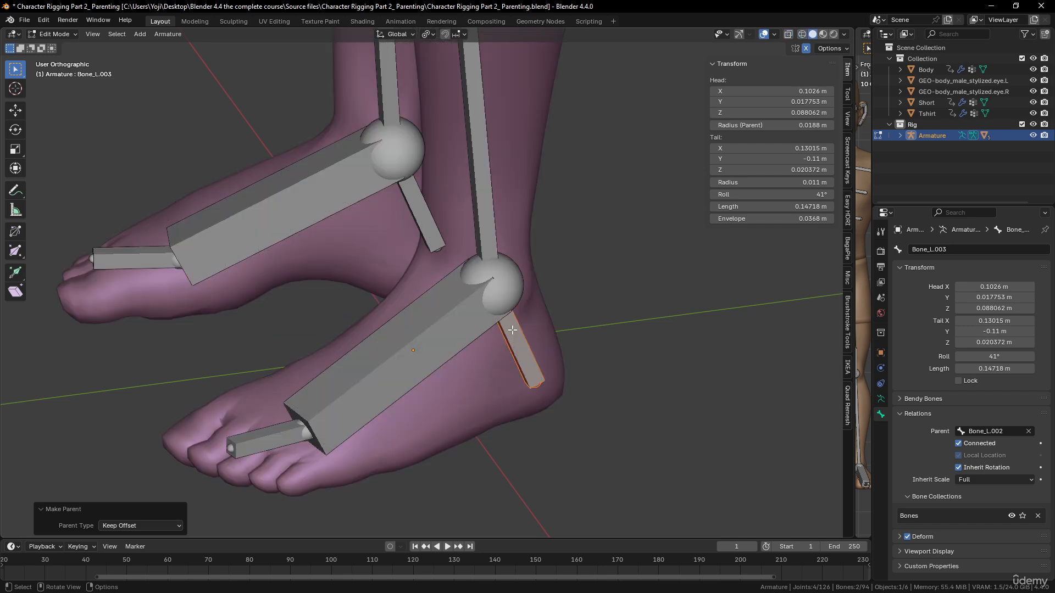
click(407, 328)
scroll(408, 328, down, 2)
middle_drag(417, 341, 400, 334)
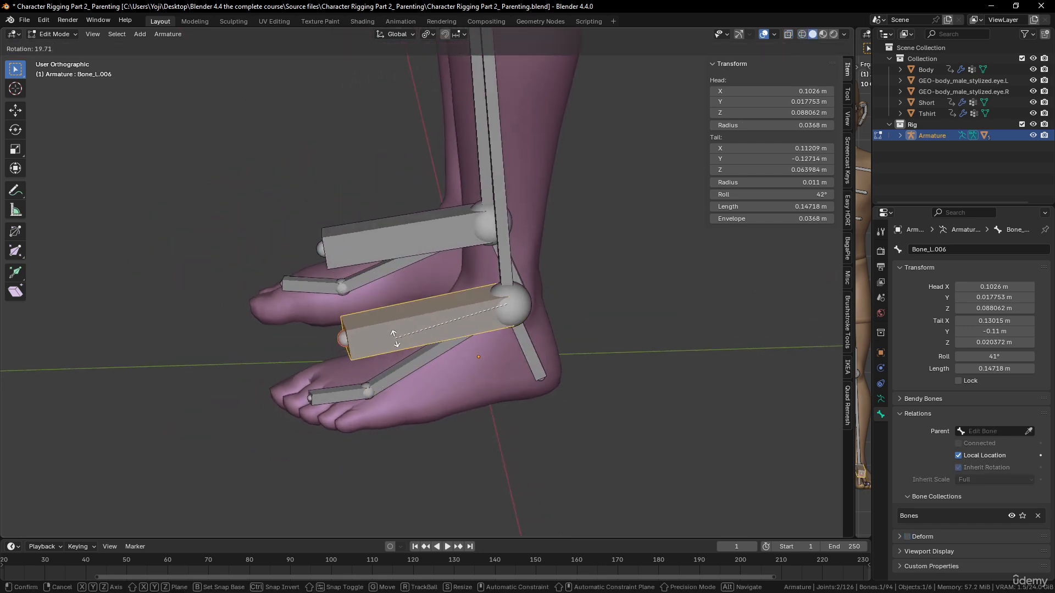
key(ctrl+Tab)
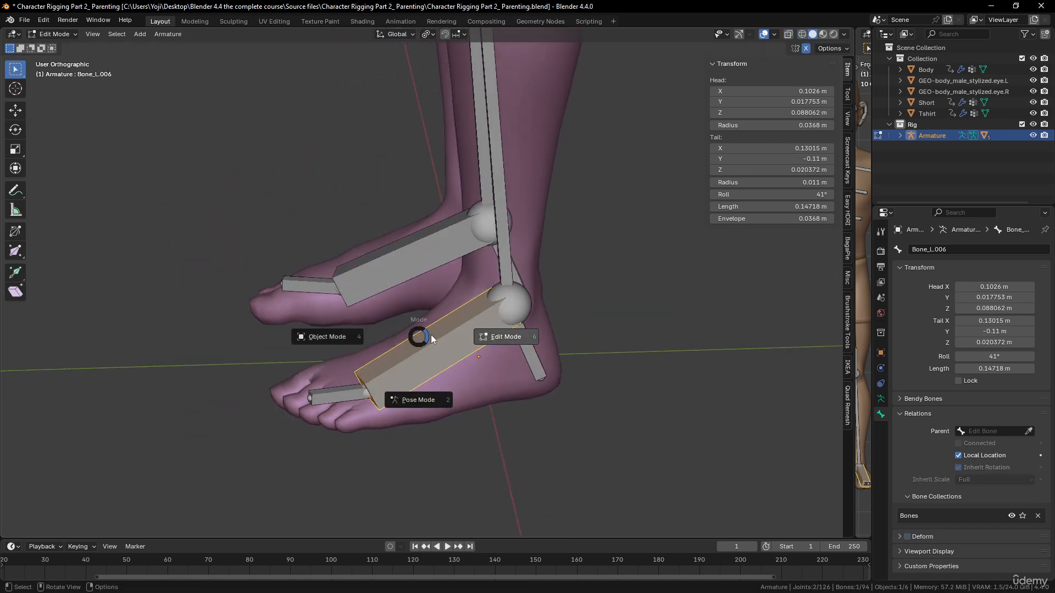
click(340, 342)
key(ctrl+Tab)
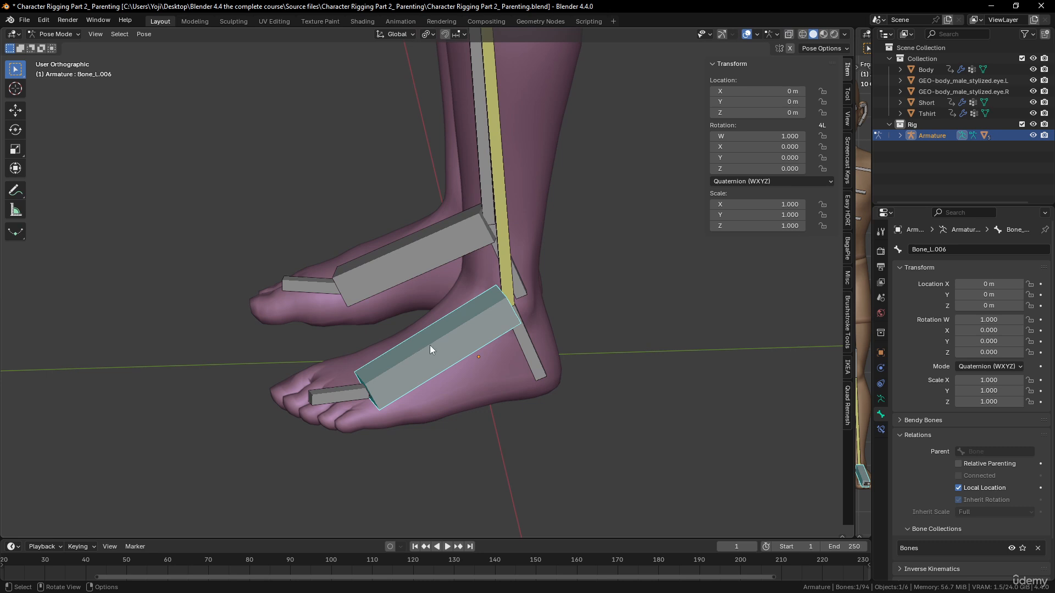
Try rotating the left foot control bone in Pose Mode to test whether the heel follows.
key(alt+a)
click(458, 335)
key(r)
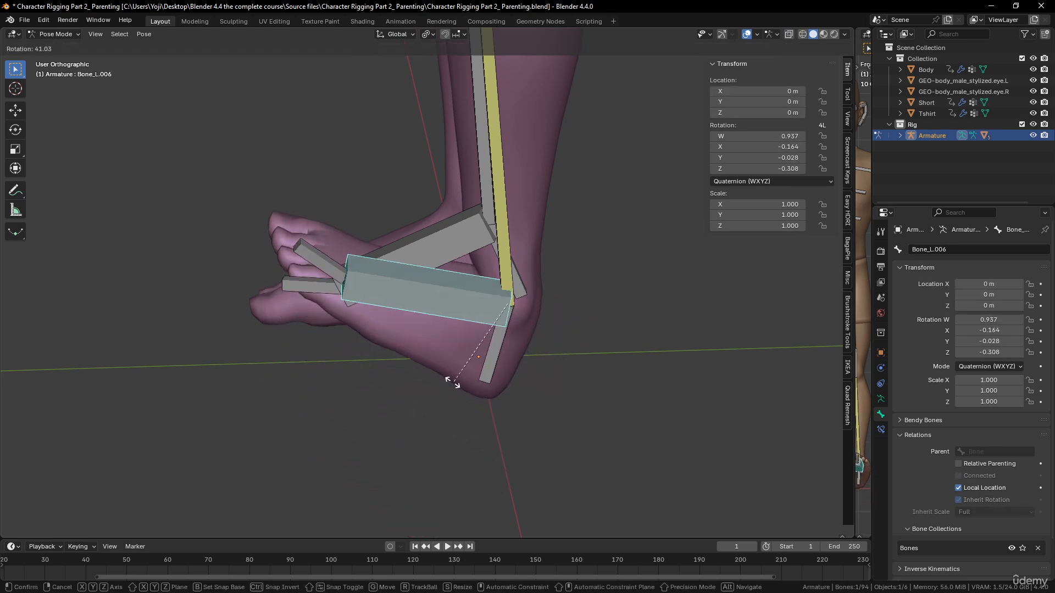
right_click(521, 385)
Try moving the left foot control bone to test the knee bend with the reparented heel.
scroll(510, 375, down, 5)
middle_drag(470, 292, 457, 333)
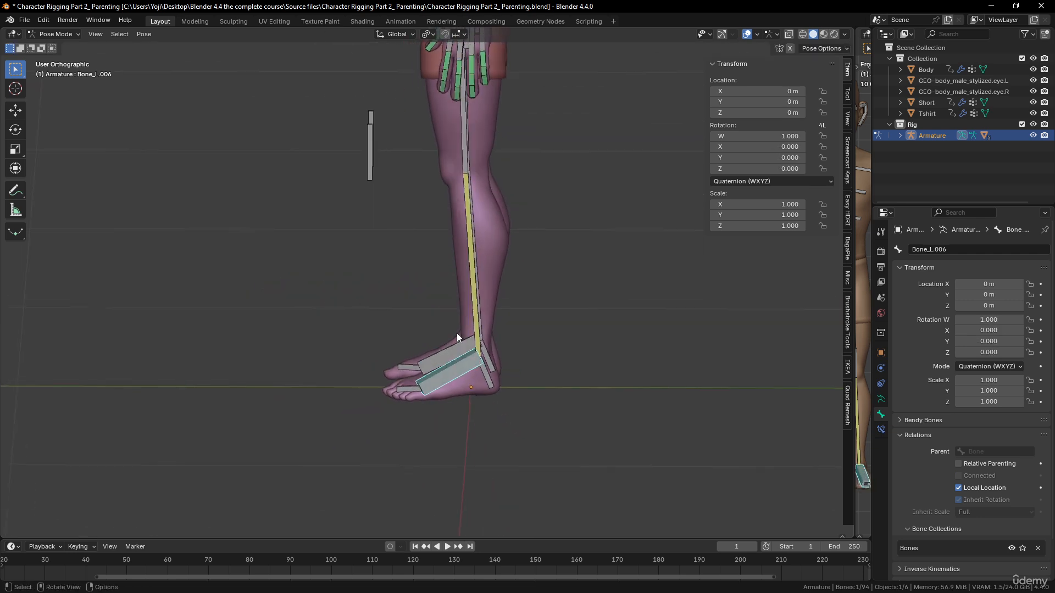
key(g)
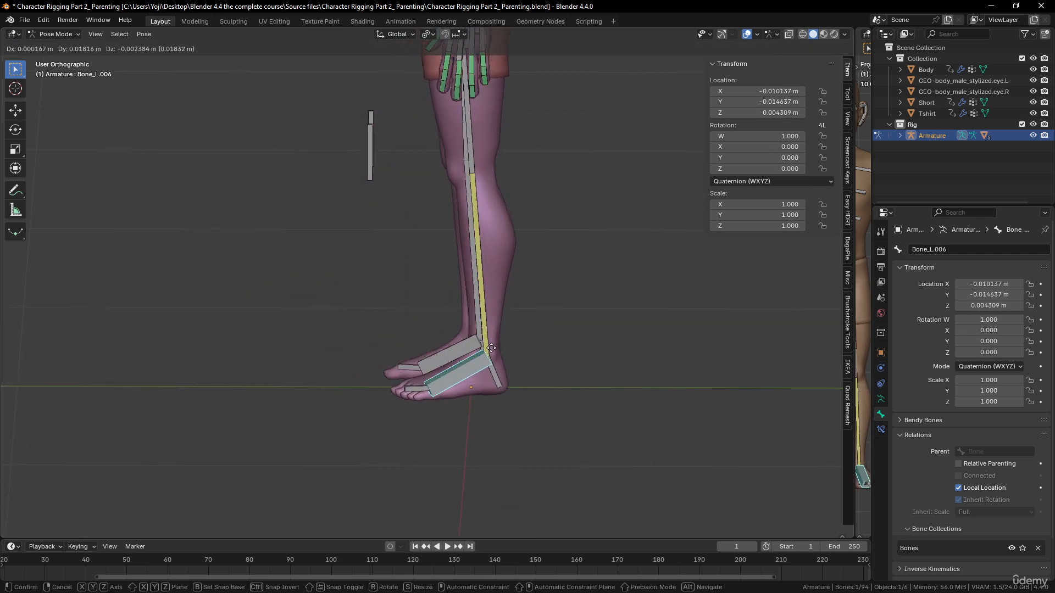
right_click(476, 286)
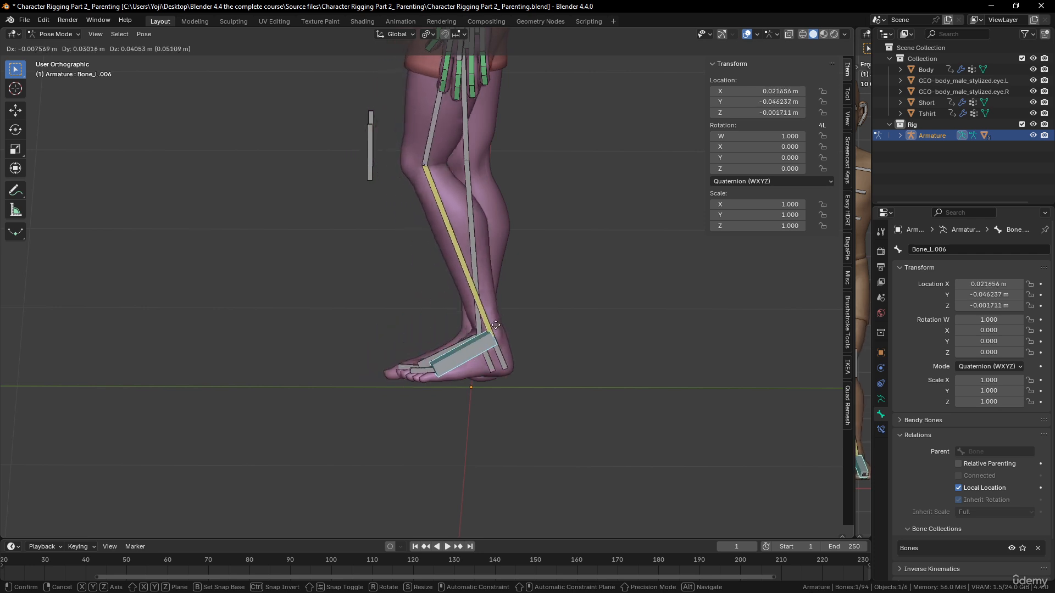
Try moving the left knee pole bone Bone_L.007 to test how it steers the knee, and cancel the move.
click(362, 150)
middle_drag(384, 219, 474, 216)
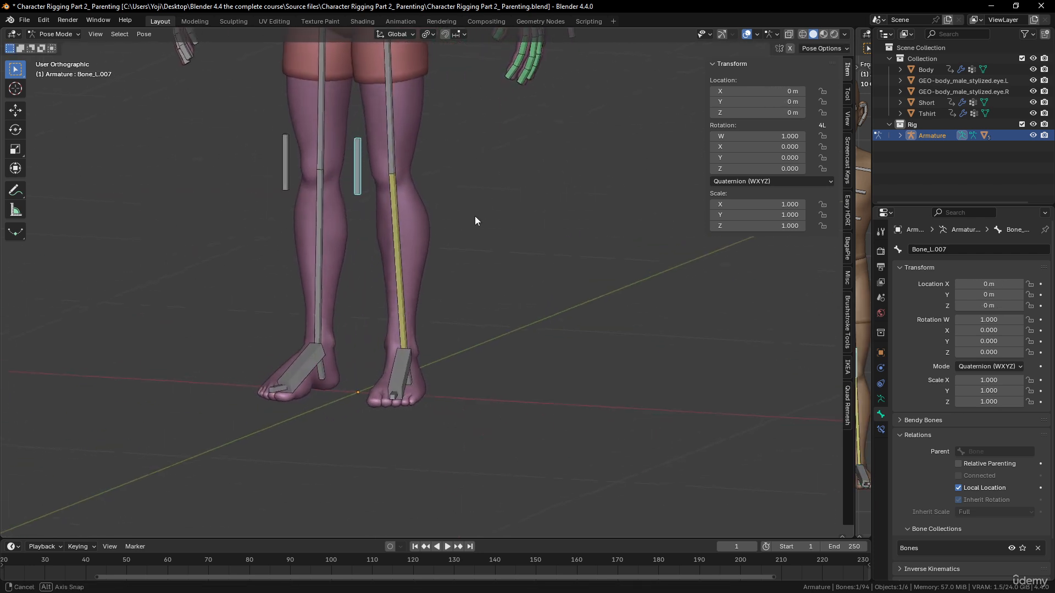
key(g)
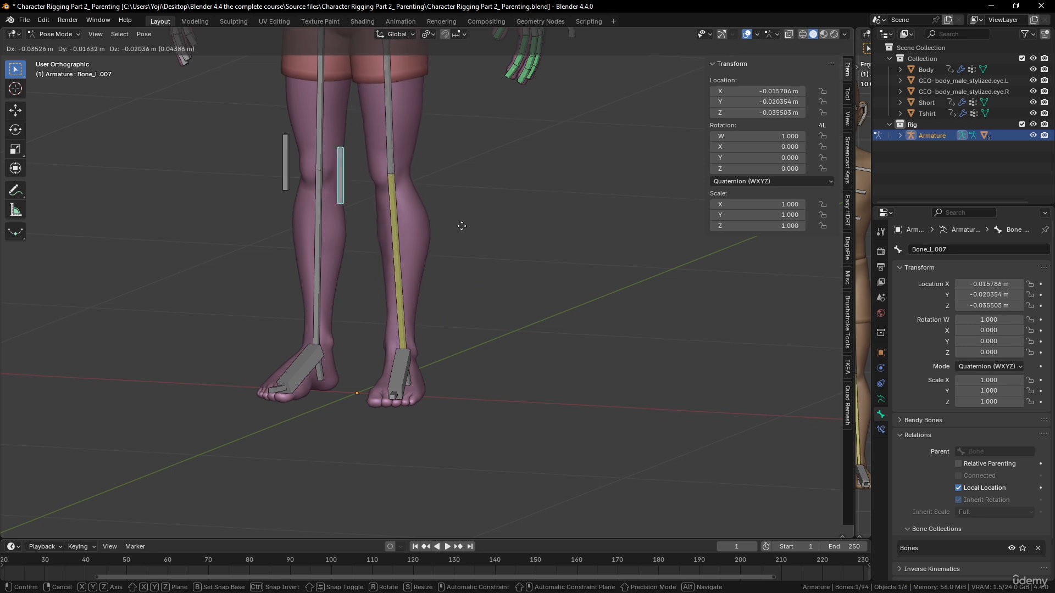
right_click(492, 228)
Try rotating the left foot control Bone_L.006 about the global Z axis to check the knee's direction, and cancel the rotation.
click(409, 364)
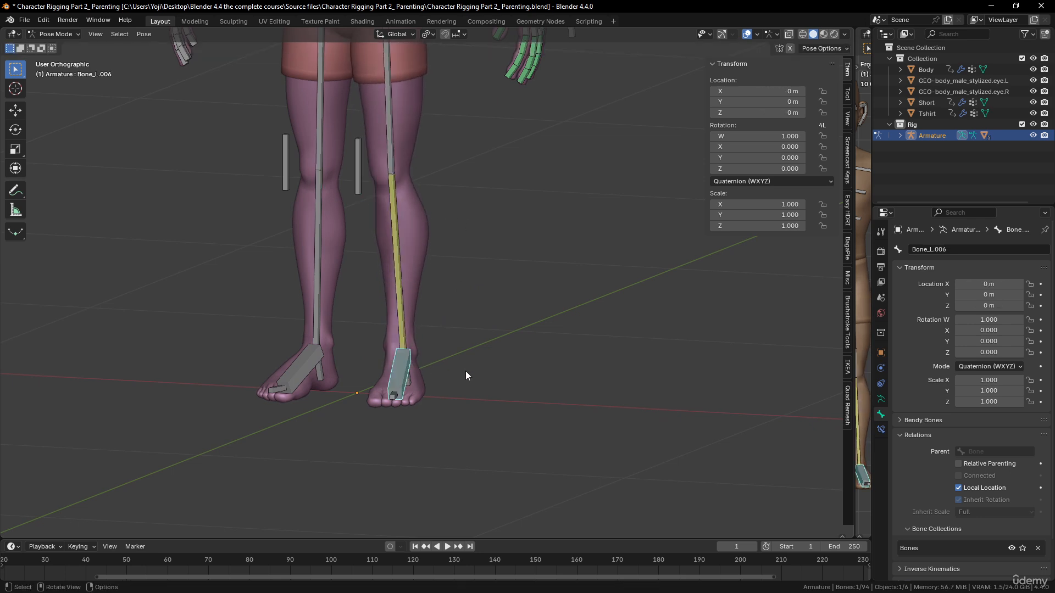
key(r)
key(z)
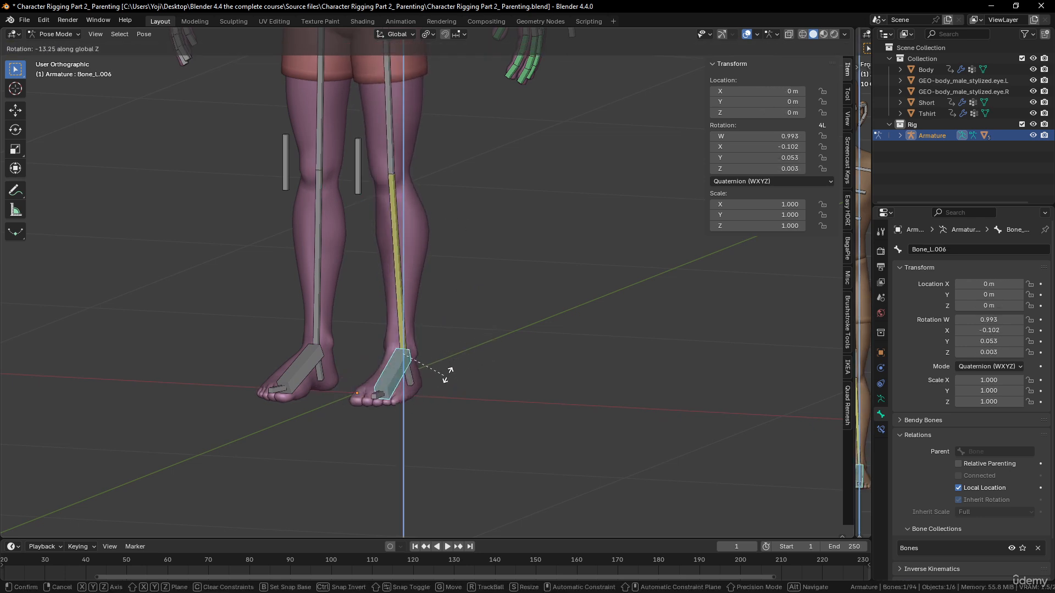
right_click(456, 372)
In Edit Mode, parent the left knee pole Bone_L.007 to the foot control Bone_L.006 with Keep Offset, and return to Pose Mode.
middle_drag(463, 371, 358, 312)
click(351, 173)
middle_drag(351, 174, 337, 222)
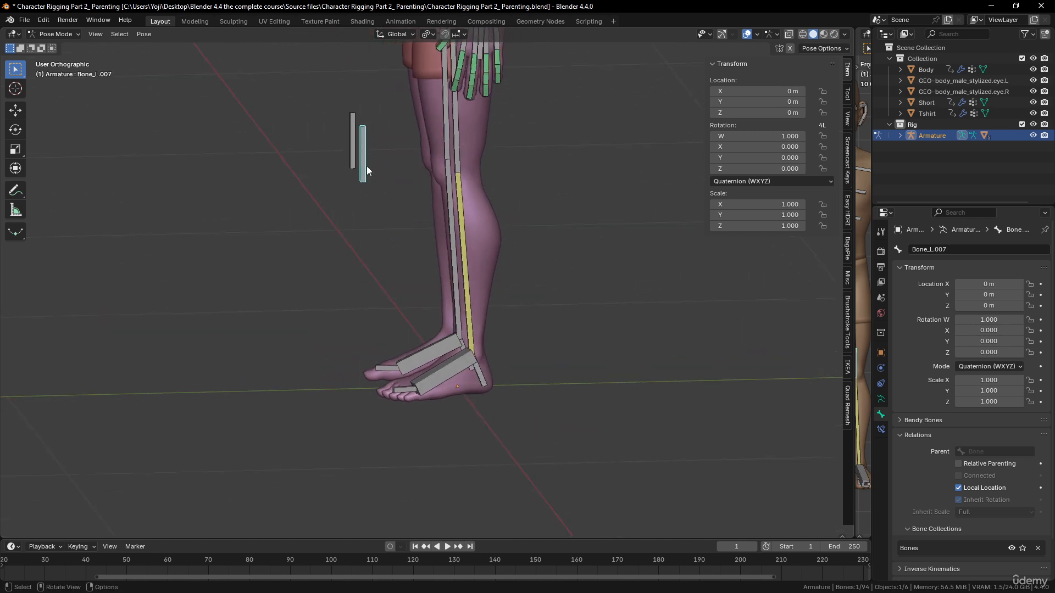
scroll(367, 166, up, 1)
key(ctrl+Tab)
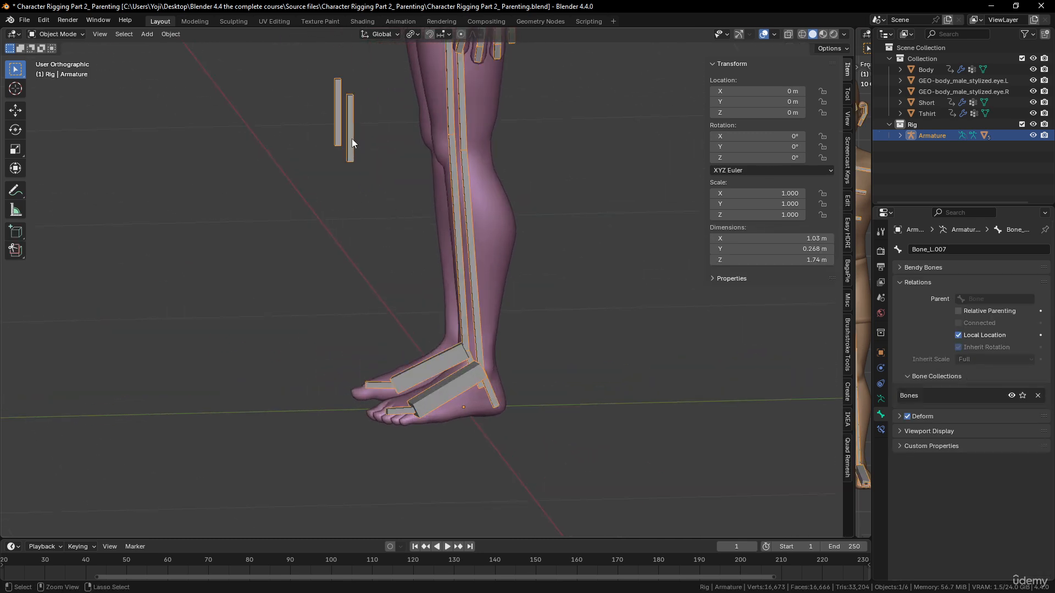
key(ctrl+Tab)
key(ctrl+Tab)
key(ctrl+Tab)
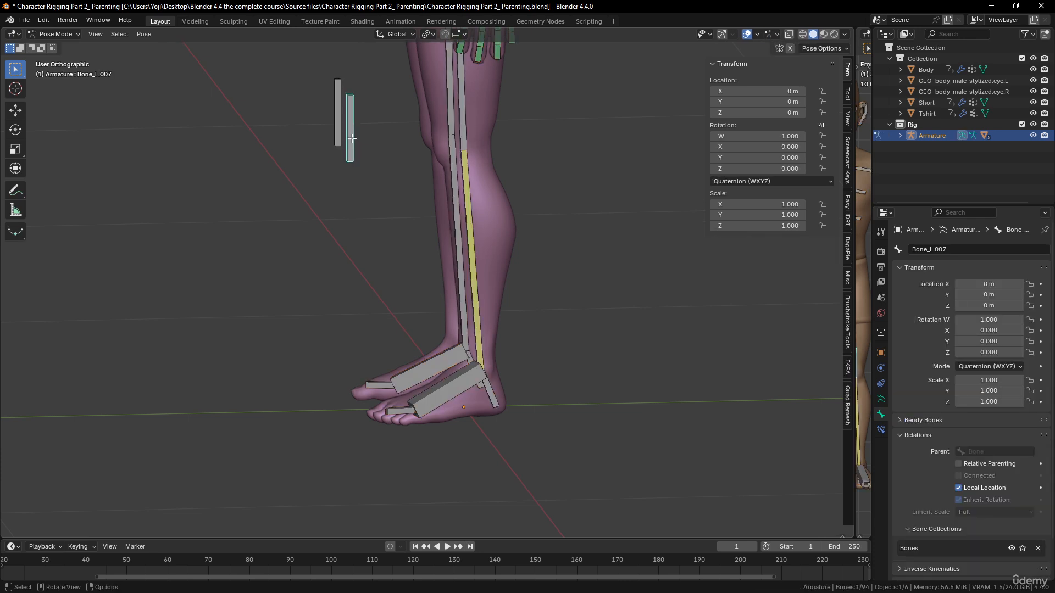
key(Tab)
shift+click(445, 387)
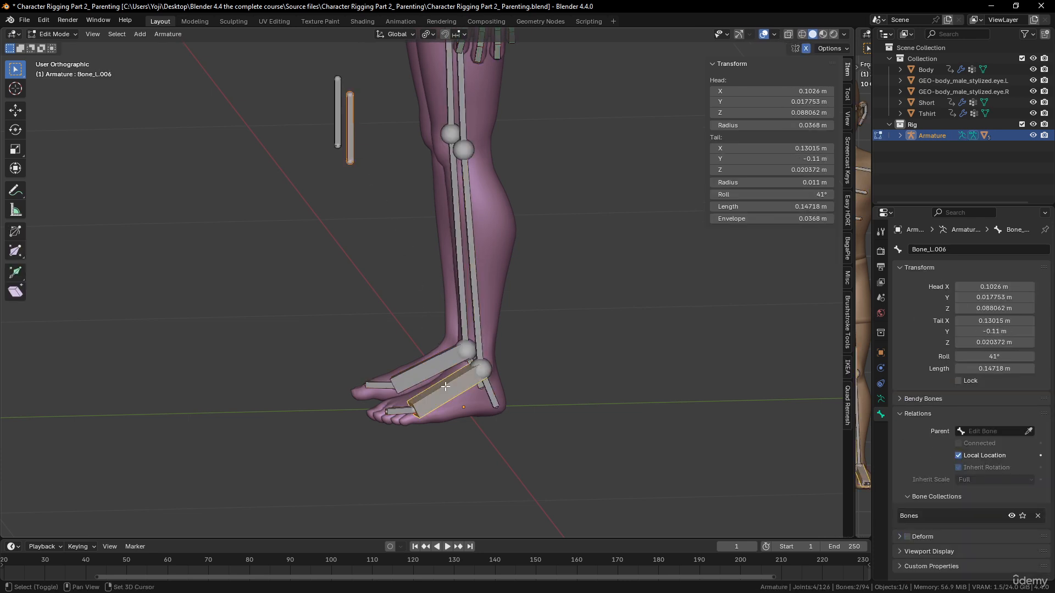
key(ctrl+p)
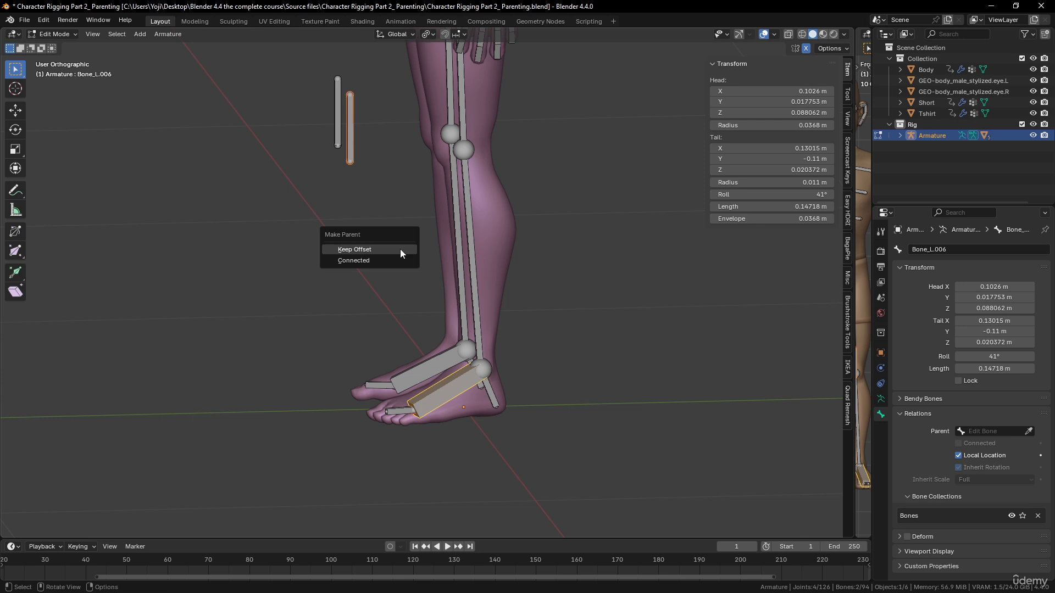
click(393, 251)
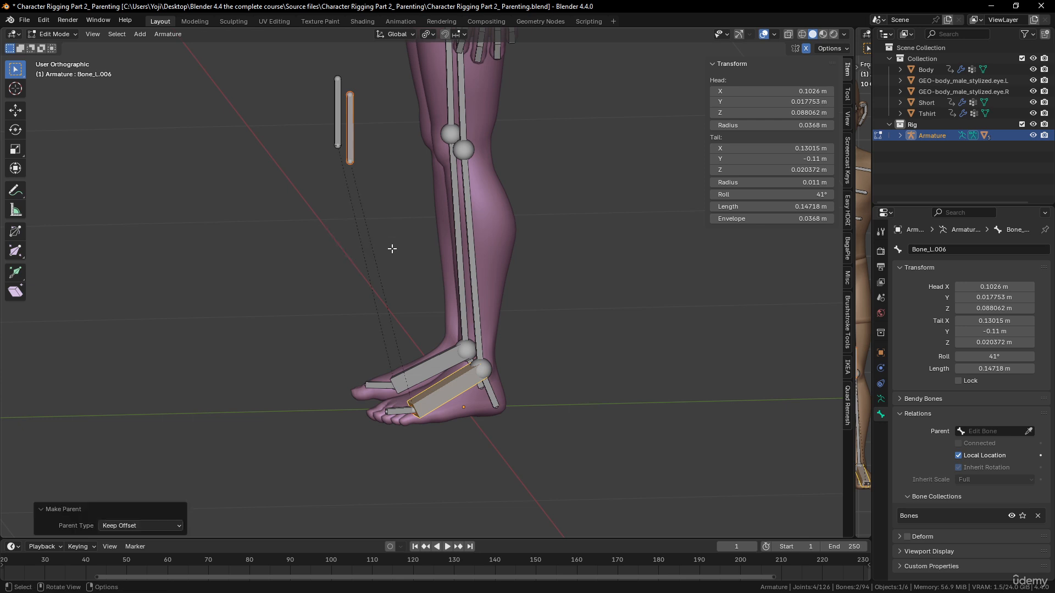
key(ctrl+Tab)
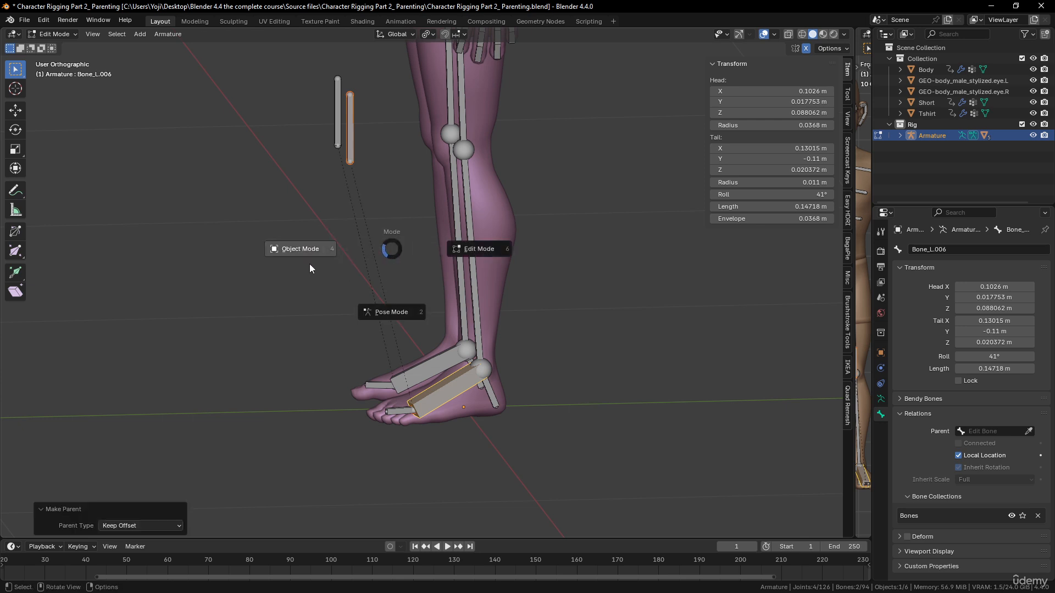
click(394, 311)
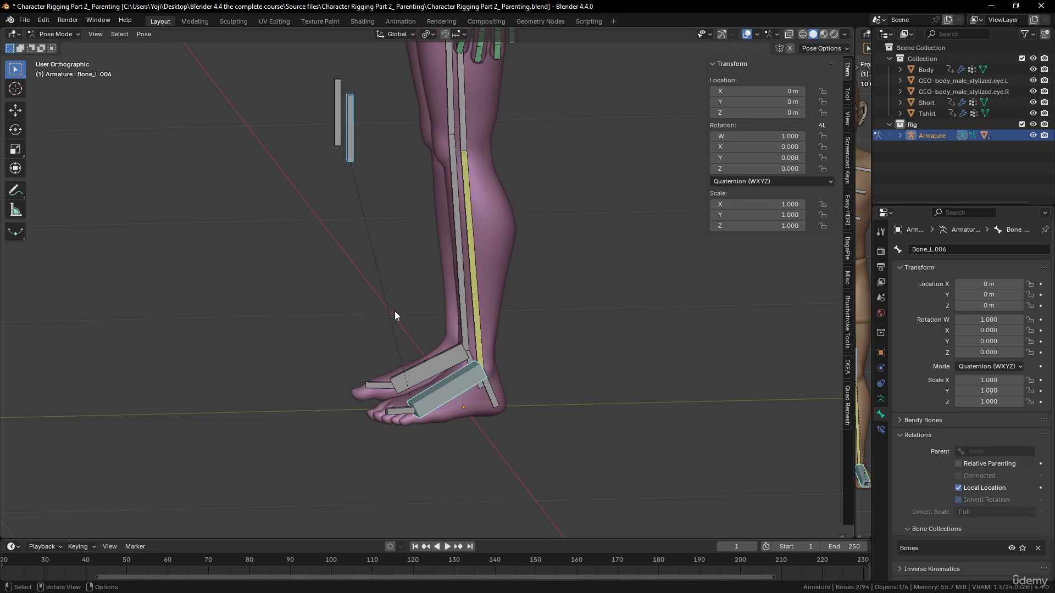
Try rotating only the left foot control about the global Z axis to test the parented knee pole, and cancel the rotation.
click(443, 394)
middle_drag(446, 391, 546, 395)
key(r)
key(z)
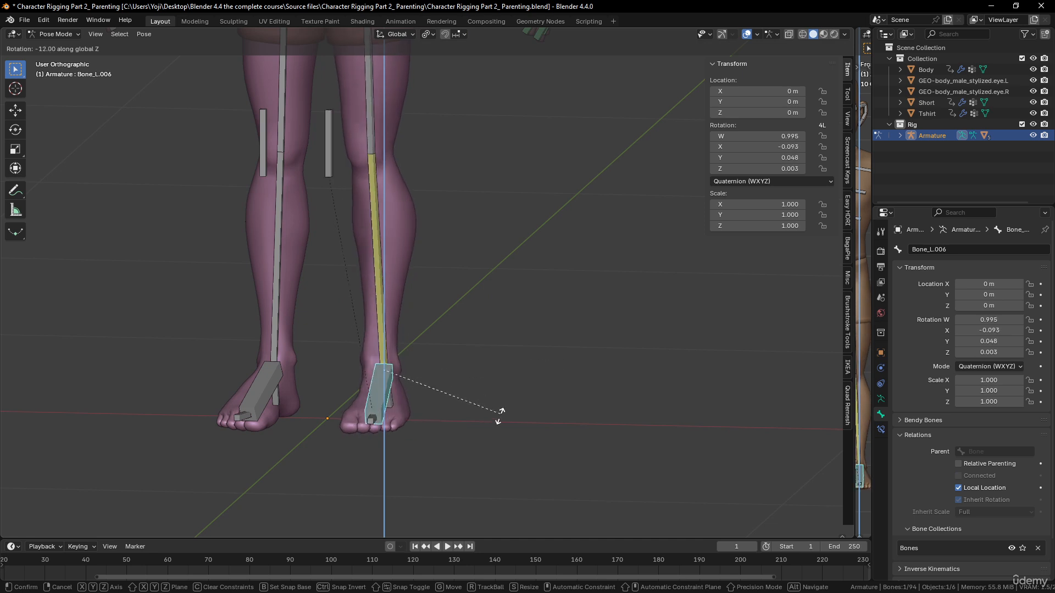
right_click(395, 420)
Try lifting and moving the left foot control to test that the knee pole travels with it.
middle_drag(396, 420, 332, 387)
key(g)
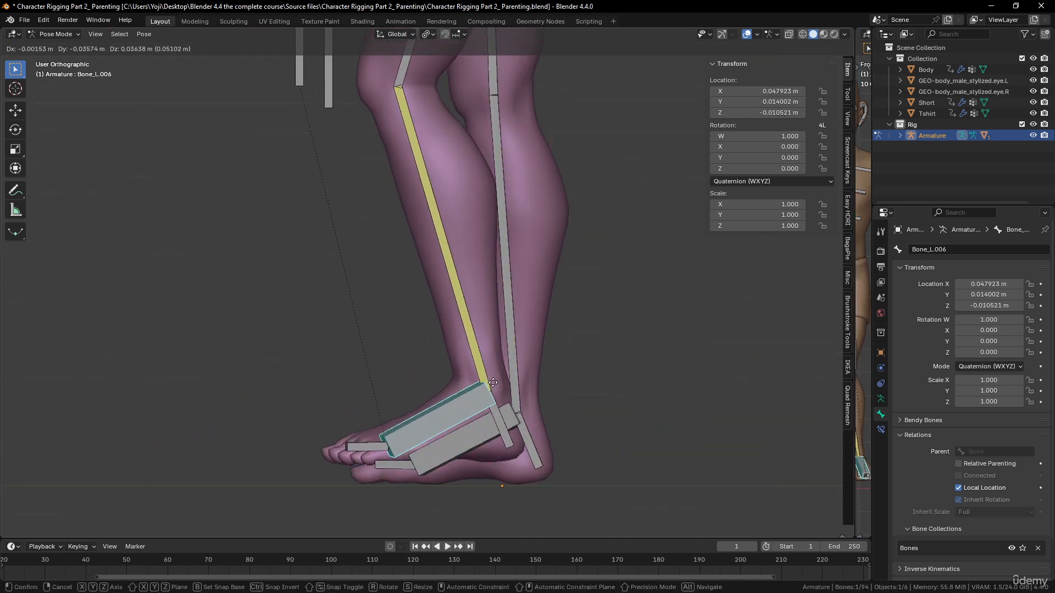
click(396, 330)
Try moving the left knee pole outward, about 0.12 m along X, to test adjusting the knee separately.
middle_drag(395, 329, 511, 329)
click(408, 180)
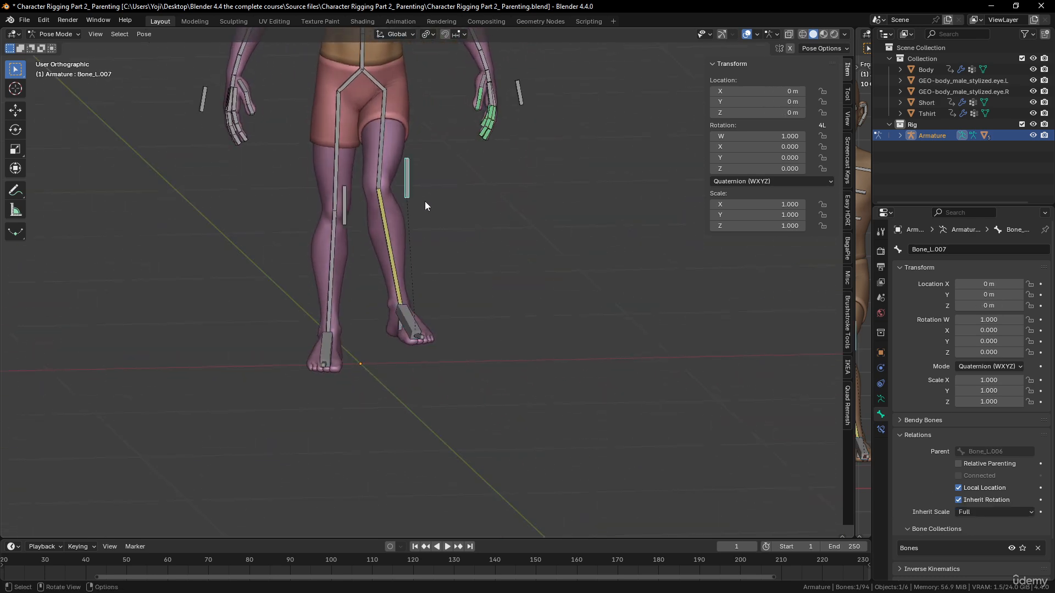
key(g)
click(464, 203)
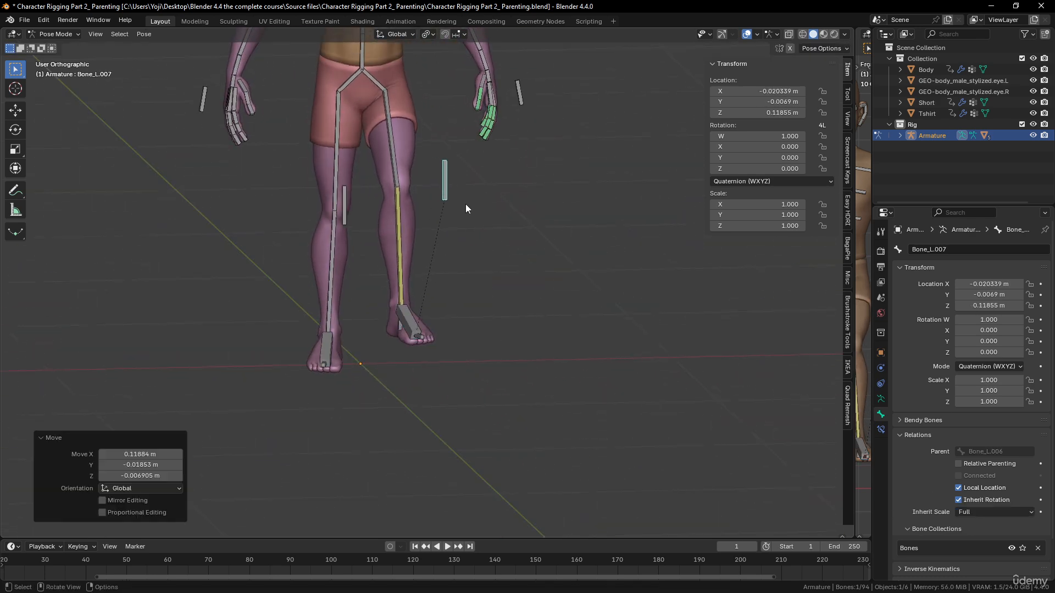
Review the whole leg pose and undo the test moves of the left knee pole and foot control.
middle_drag(466, 204, 390, 333)
scroll(391, 333, down, 5)
scroll(450, 351, up, 5)
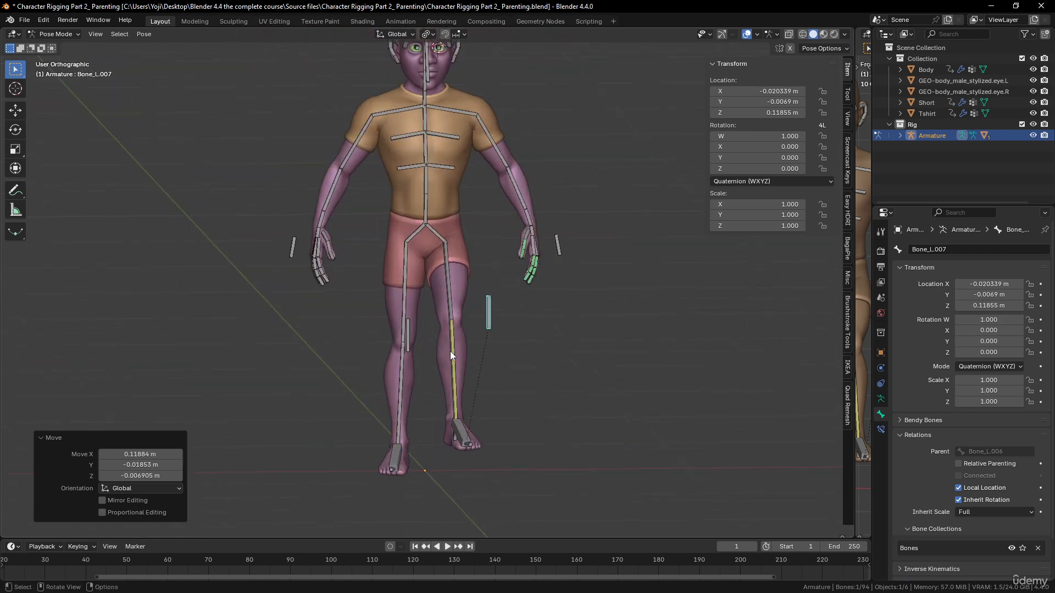
key(ctrl+z)
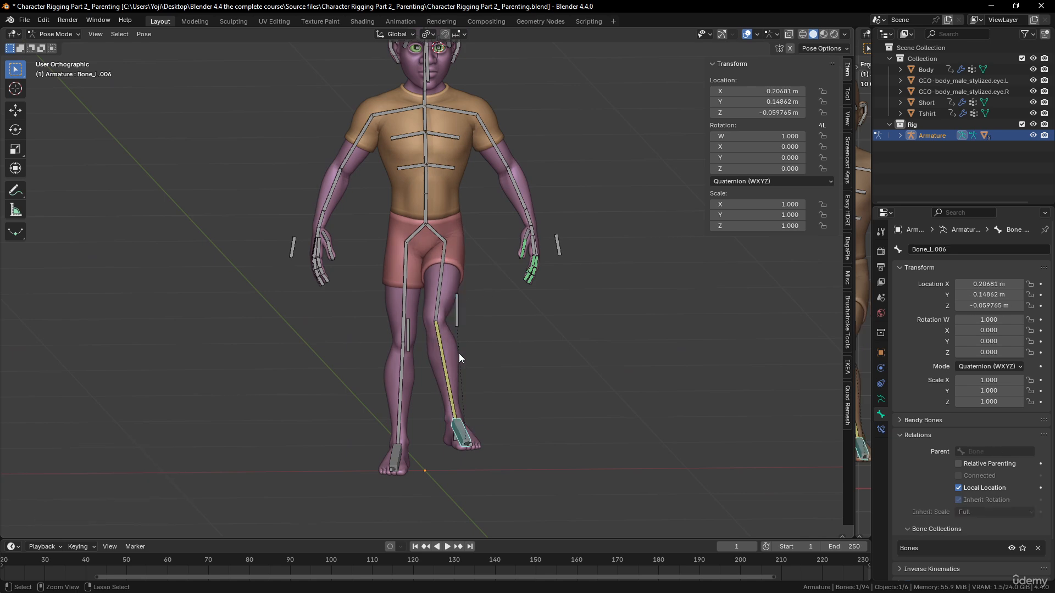
click(459, 354)
scroll(498, 385, up, 3)
scroll(499, 385, down, 3)
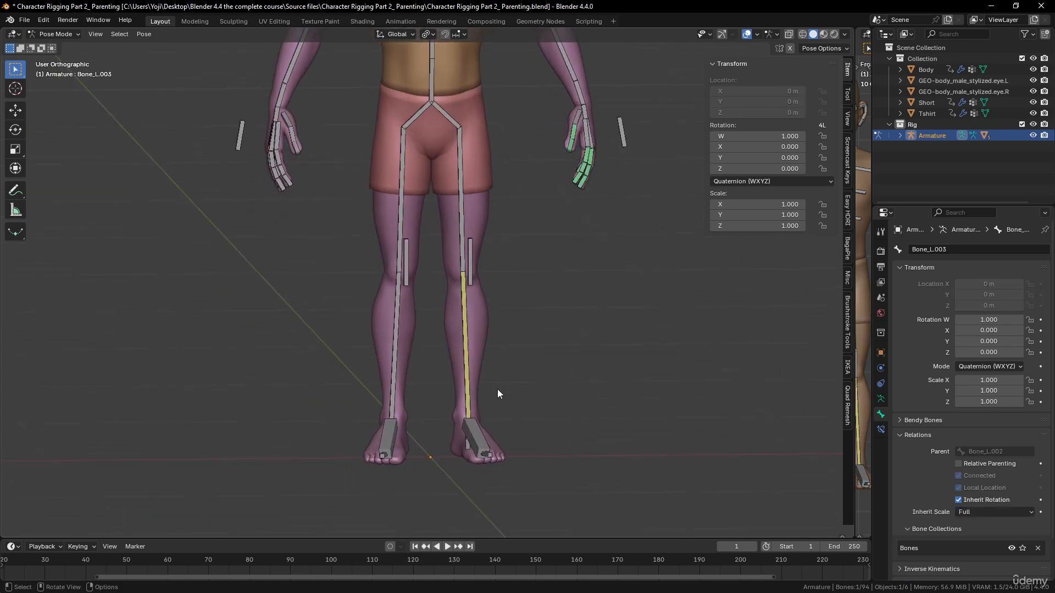
Examine the left arm's wrist and hand bones and the separate bone beside the hand.
middle_drag(500, 389, 433, 489)
scroll(534, 446, up, 3)
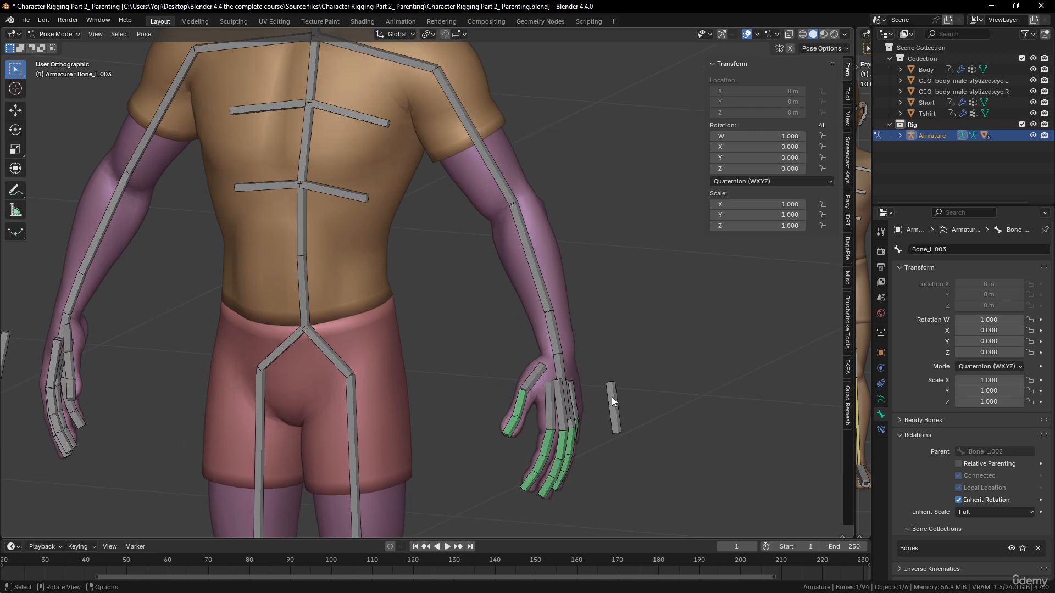
click(611, 397)
click(560, 367)
scroll(625, 393, down, 4)
scroll(544, 384, up, 4)
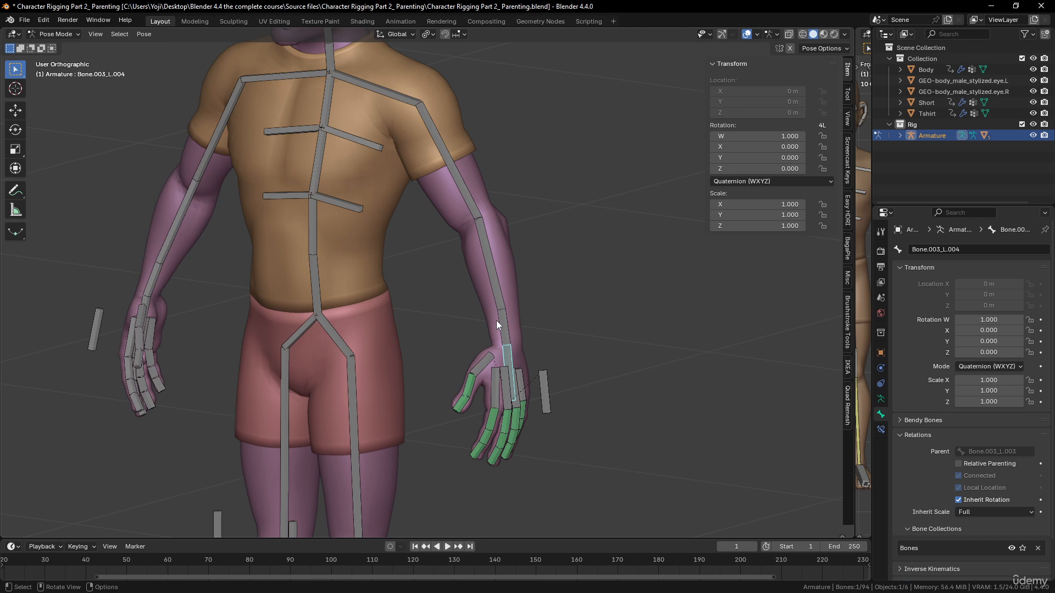
scroll(497, 321, down, 2)
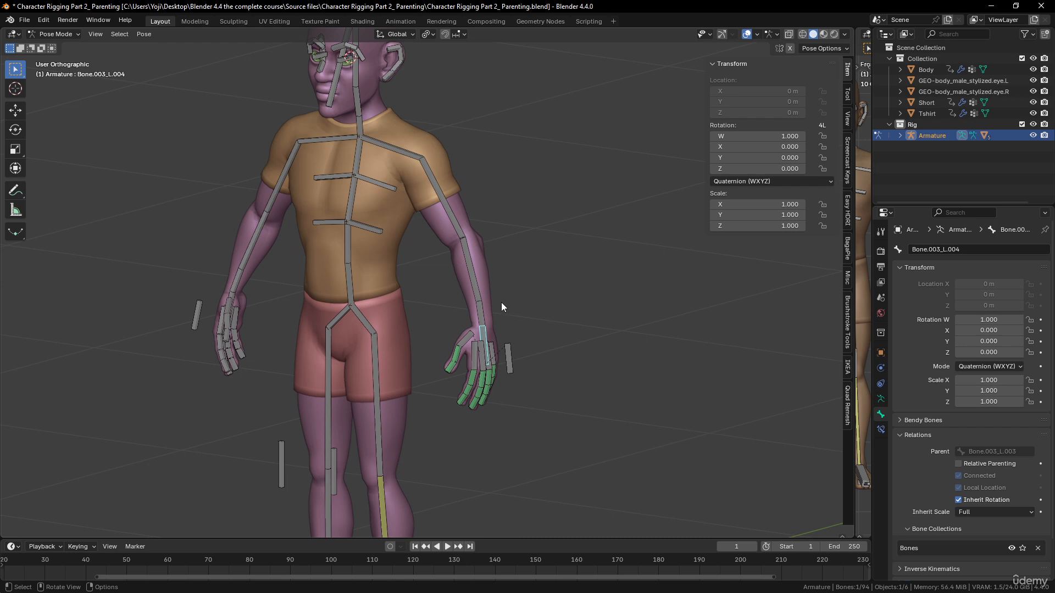
scroll(528, 349, up, 3)
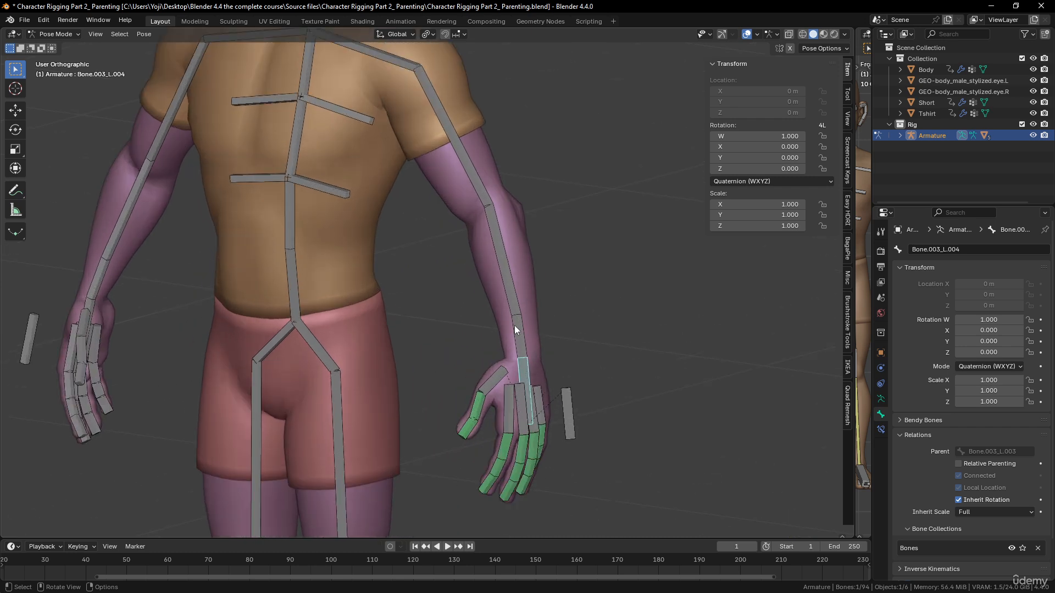
Check how the left wrist bone Bone.003_L.003 connects to the forearm bone Bone.003_L.002 and the adjoining hand bone.
click(518, 330)
shift+click(500, 269)
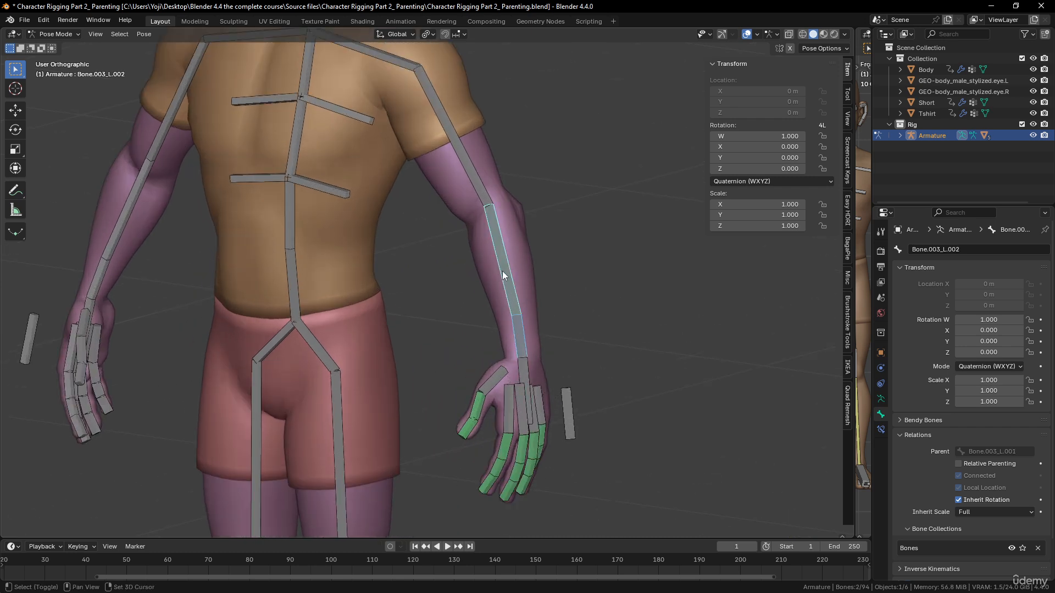
click(522, 371)
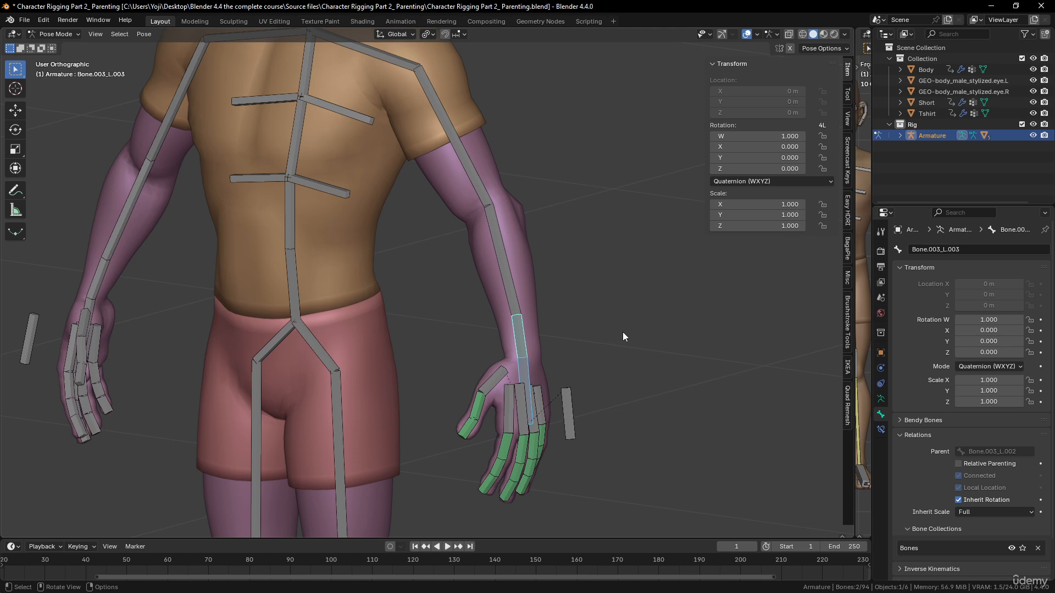
click(518, 331)
shift+click(507, 297)
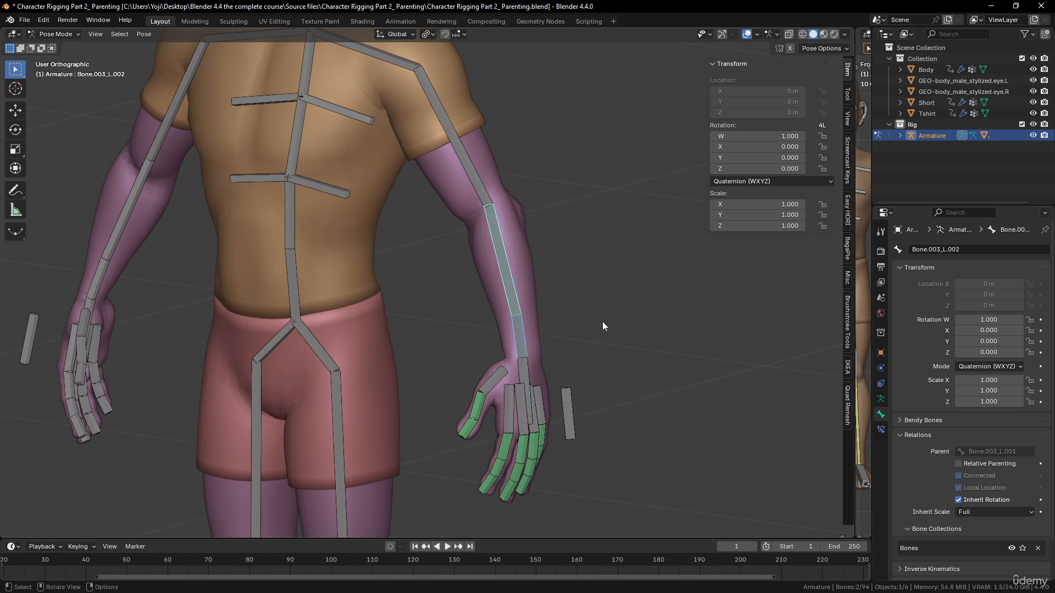
In Edit Mode, duplicate the left wrist bone Bone.003_L.003 in place.
click(518, 336)
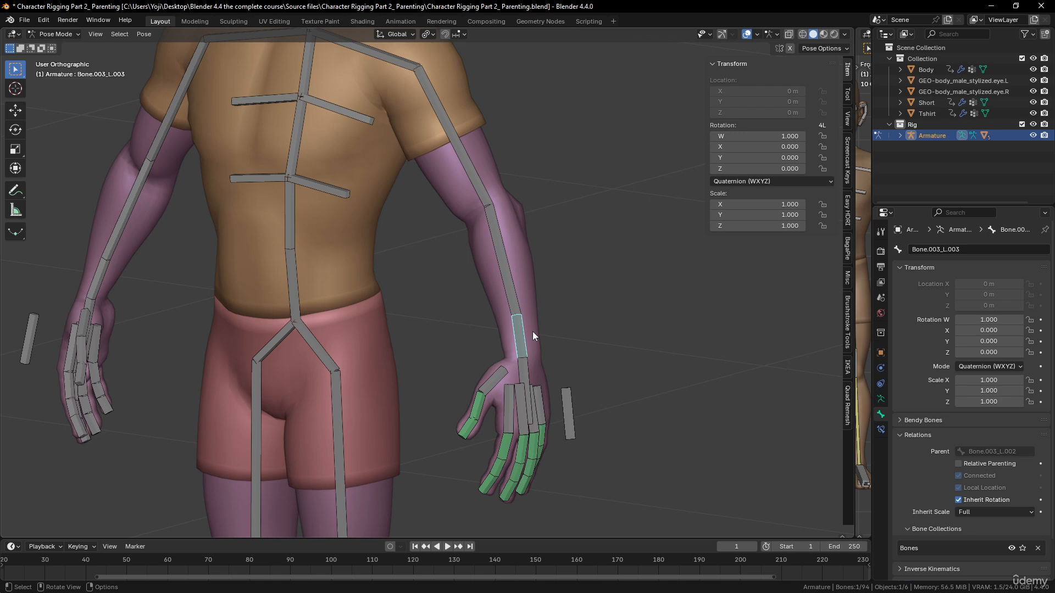
key(Tab)
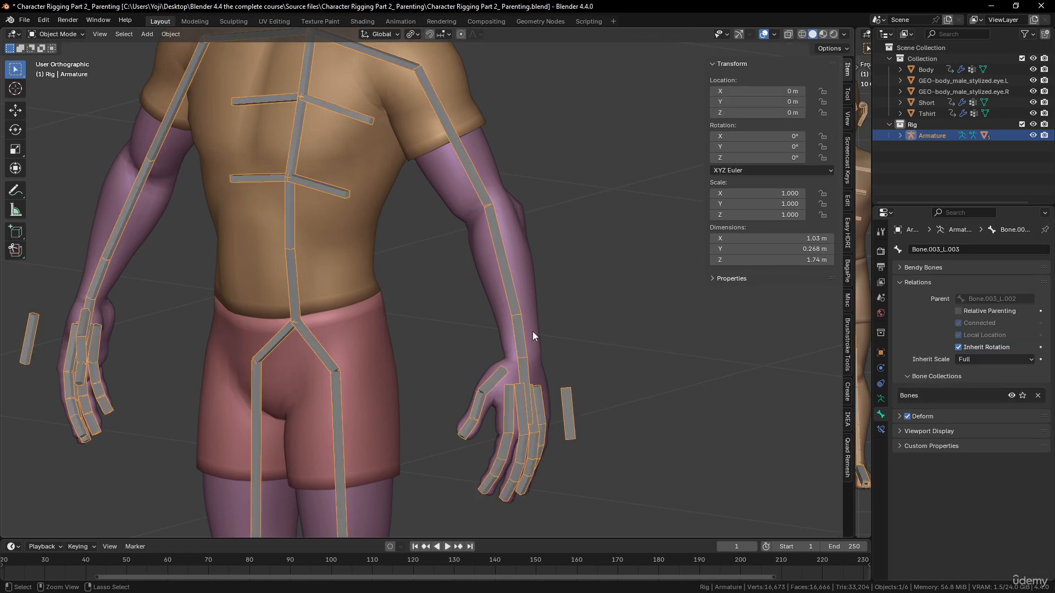
key(Tab)
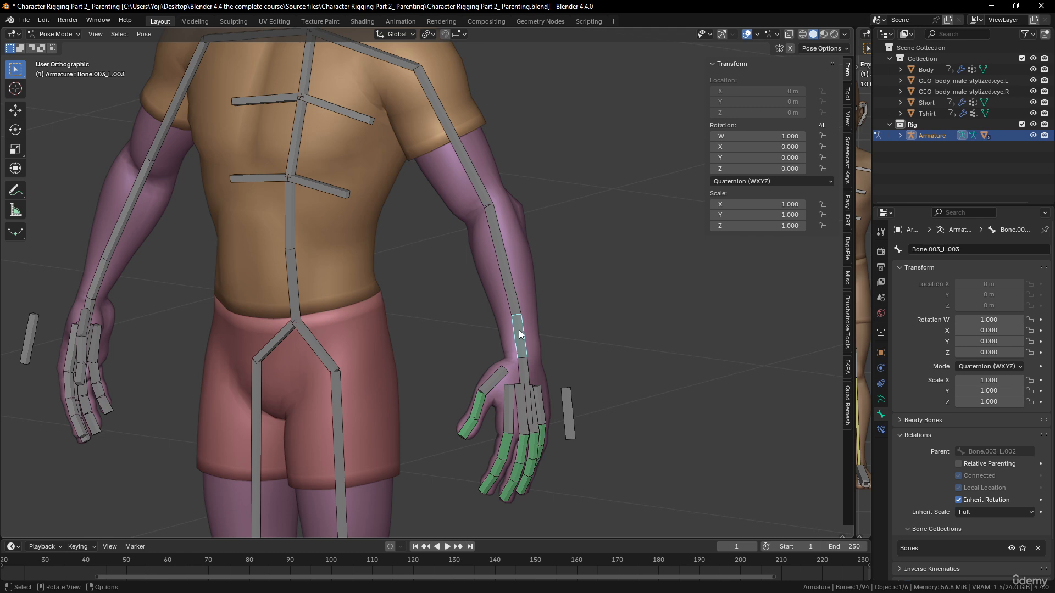
key(Tab)
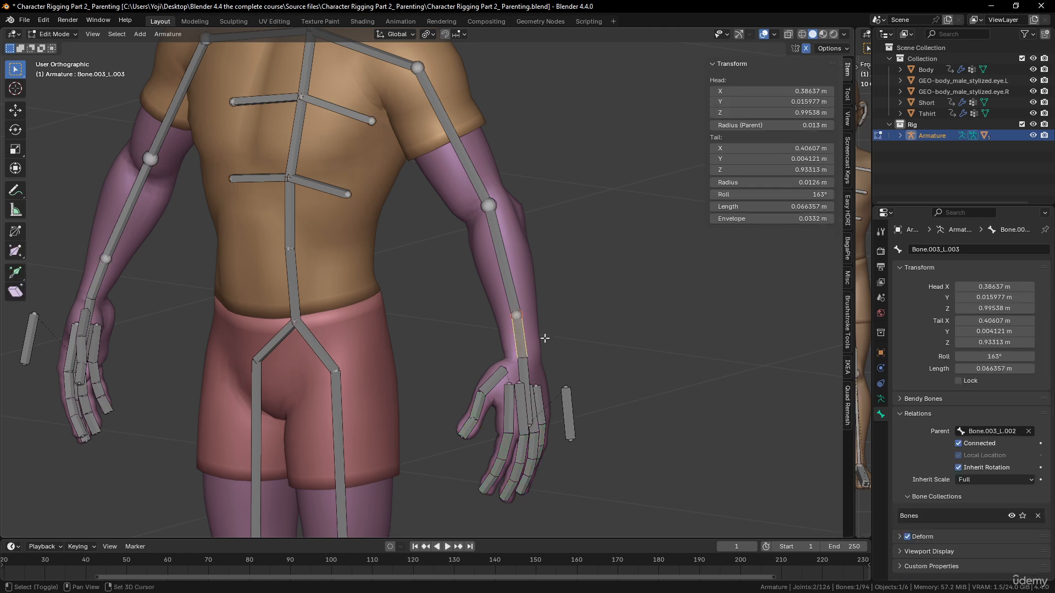
key(shift+d)
right_click(563, 321)
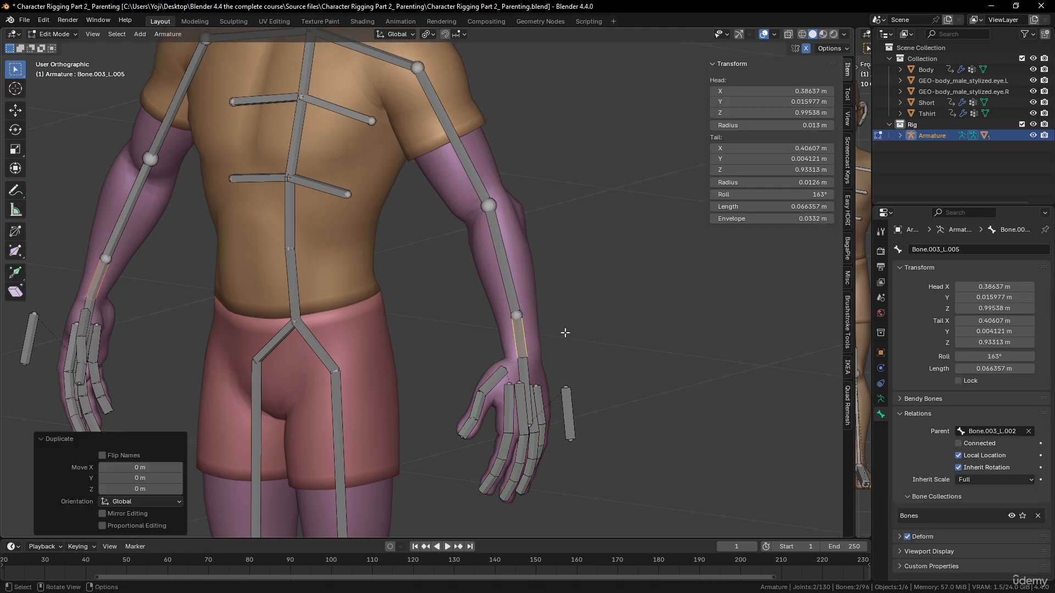
Scale the duplicated wrist bone's B-Bone display thickness by about 3.24 and clear its parent.
click(176, 34)
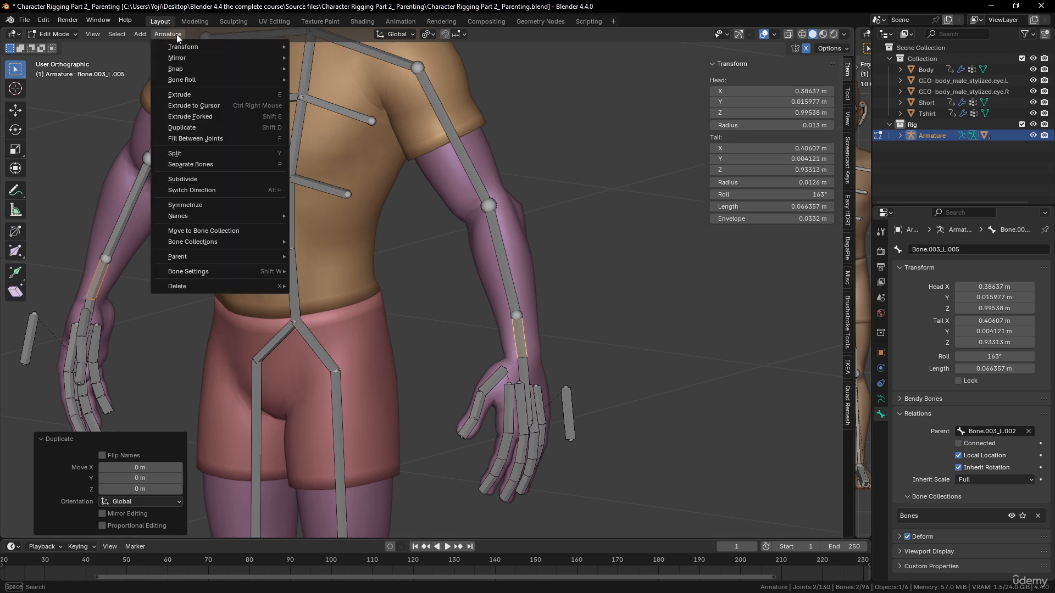
mouse_move(205, 48)
click(324, 153)
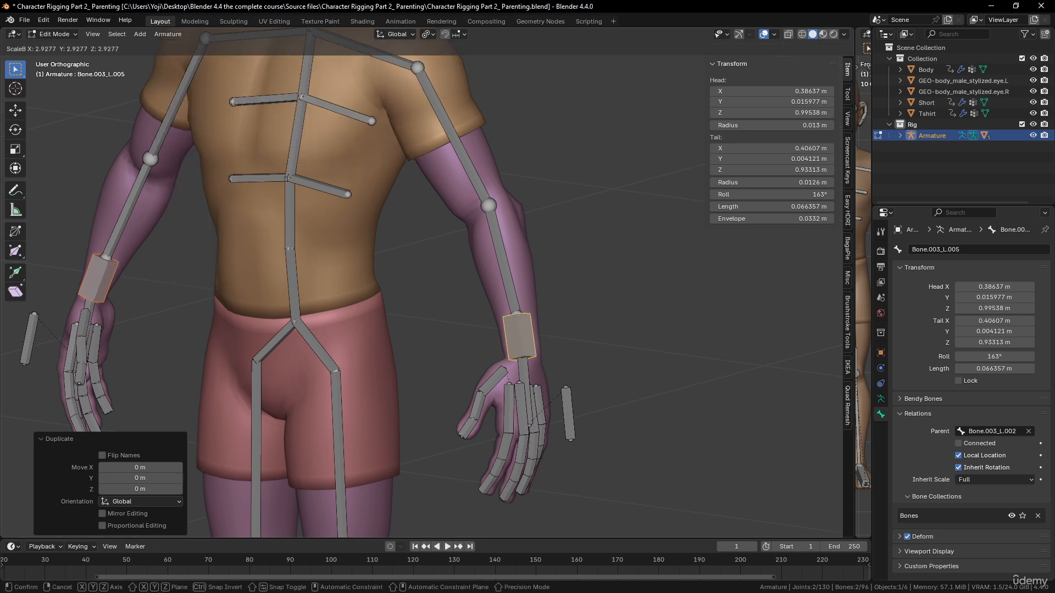
click(777, 210)
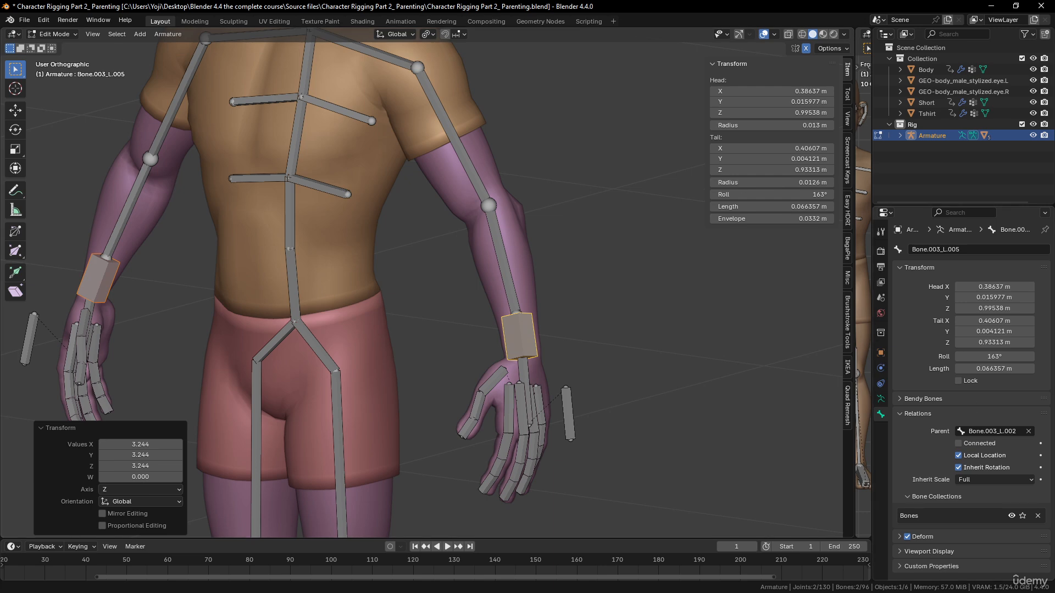
click(1028, 431)
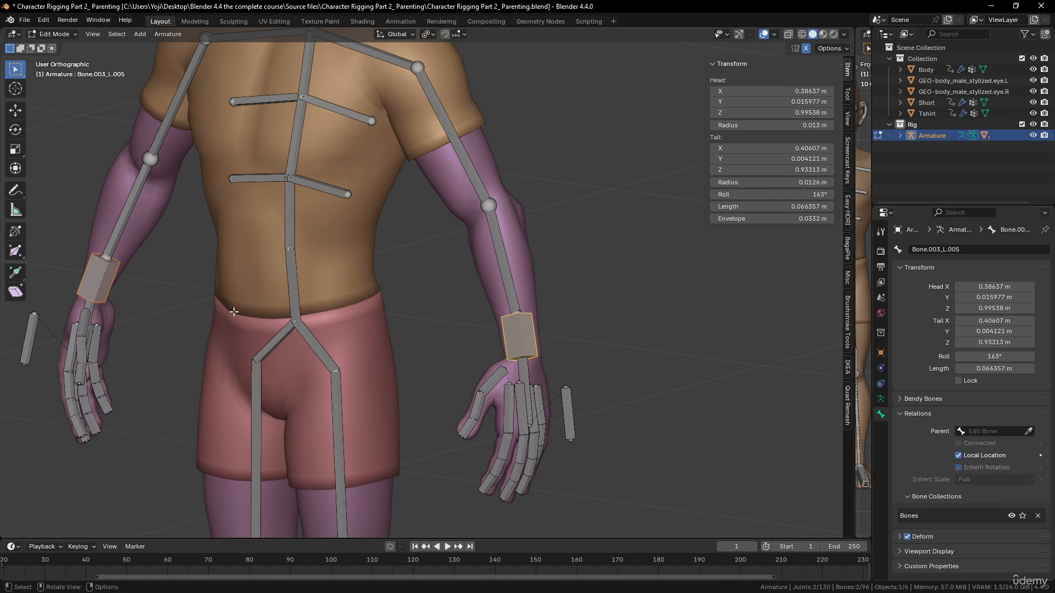
Clear the parent of the duplicated right wrist bone Bone.003_R.005.
click(87, 270)
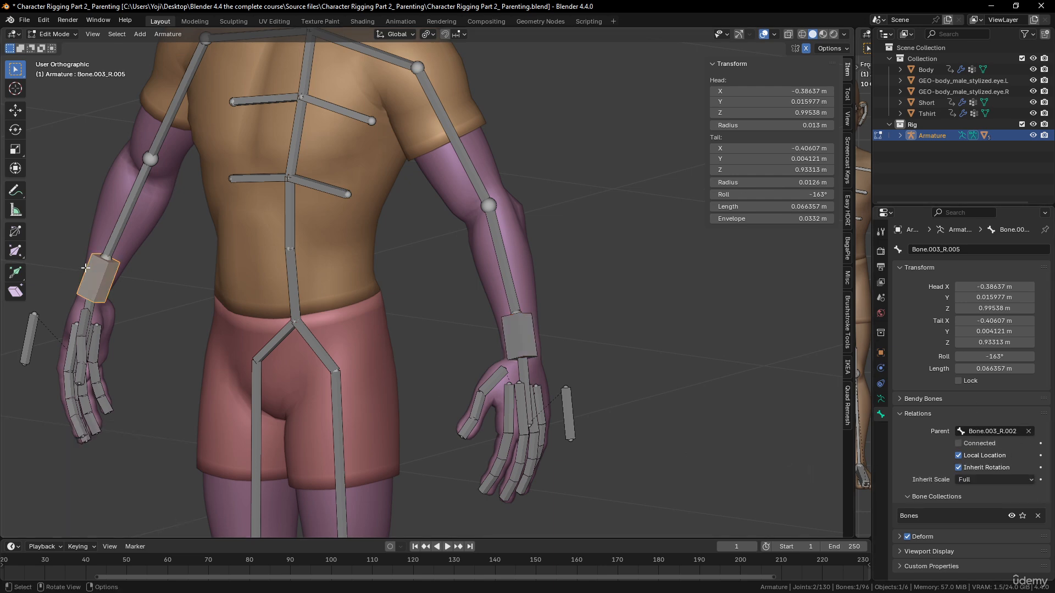
click(1026, 431)
Extrude a bone about 0.085 m long straight back along global Y from the left elbow joint, mirrored on the right arm.
middle_drag(509, 305, 451, 308)
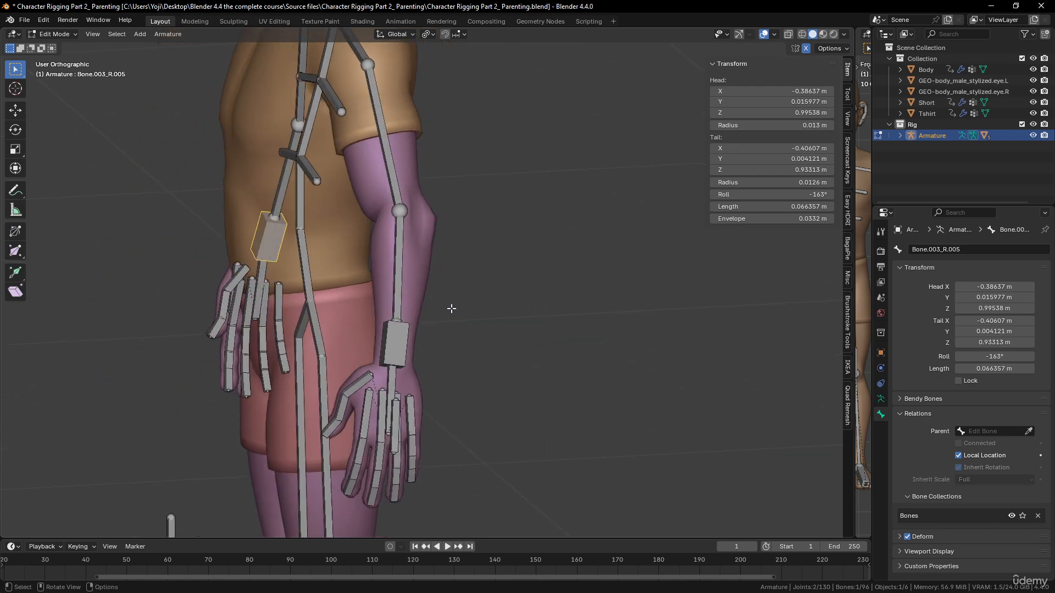
click(400, 213)
middle_drag(447, 219, 443, 270)
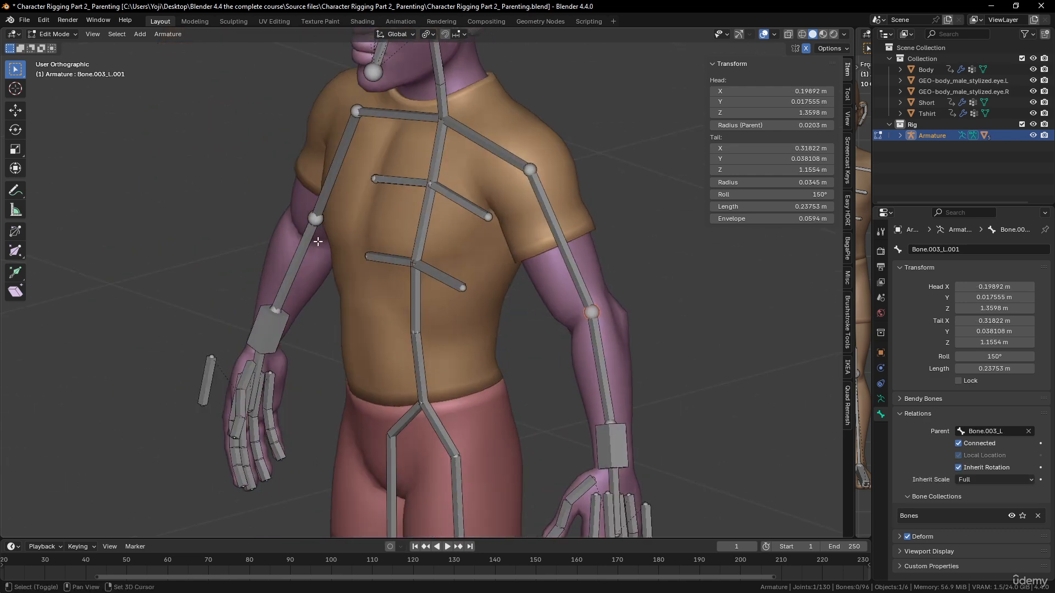
key(e)
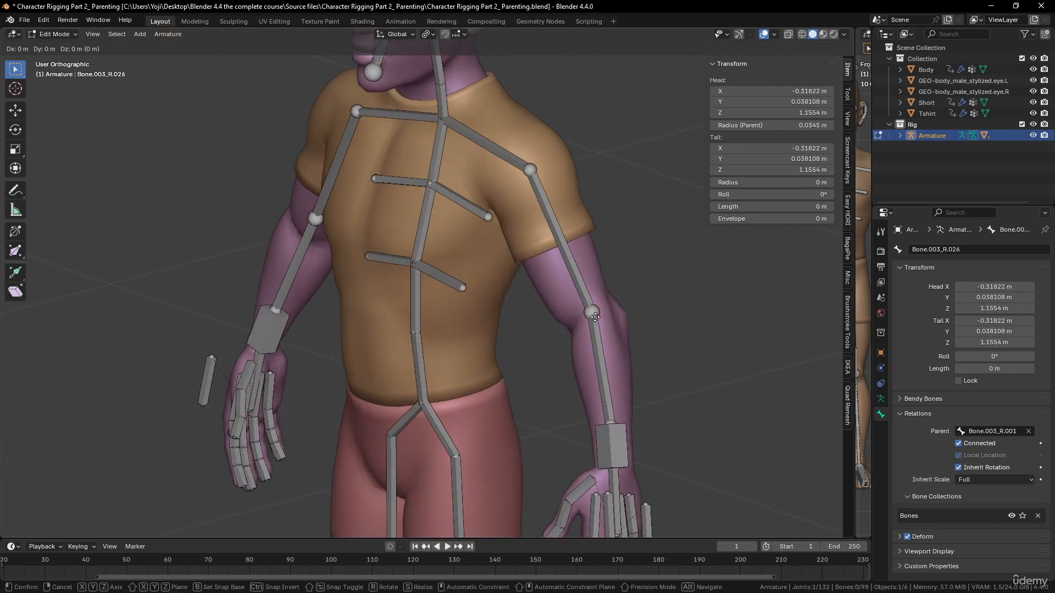
key(y)
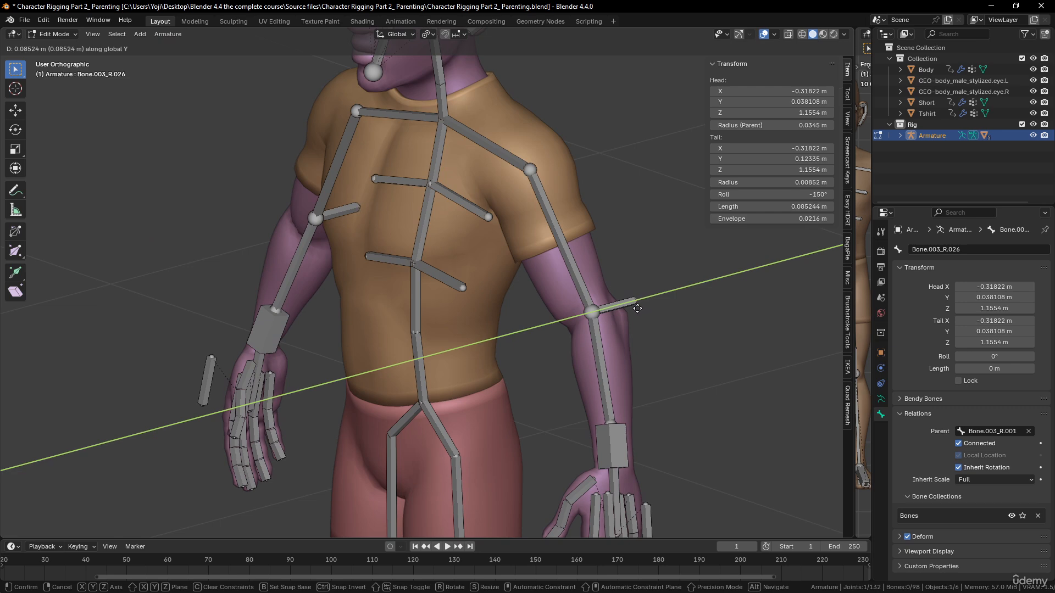
click(621, 304)
Clear the parent of the extruded left elbow bone.
middle_drag(621, 304, 539, 339)
click(541, 333)
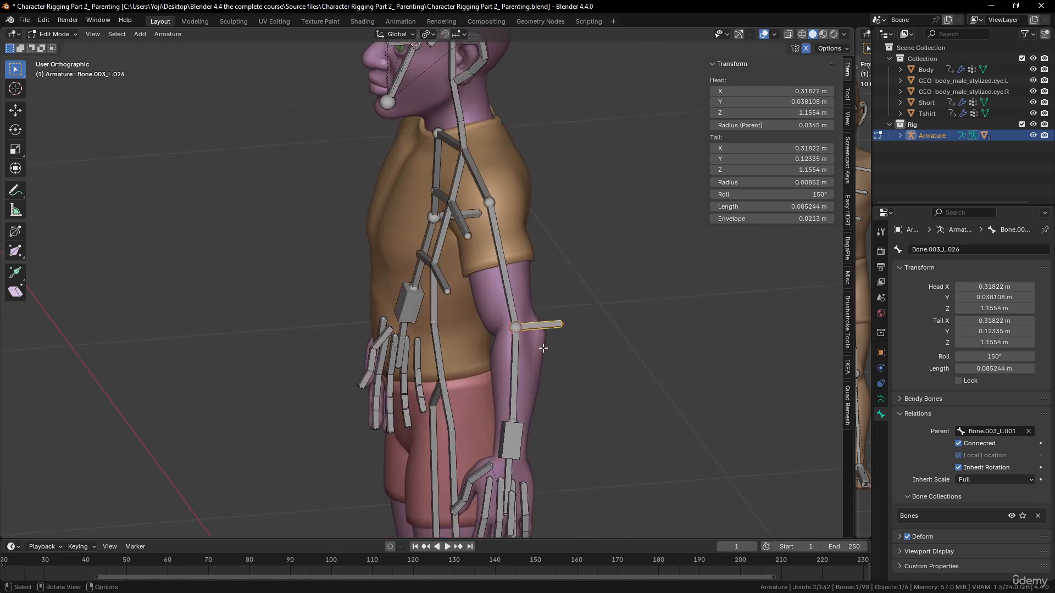
click(1028, 431)
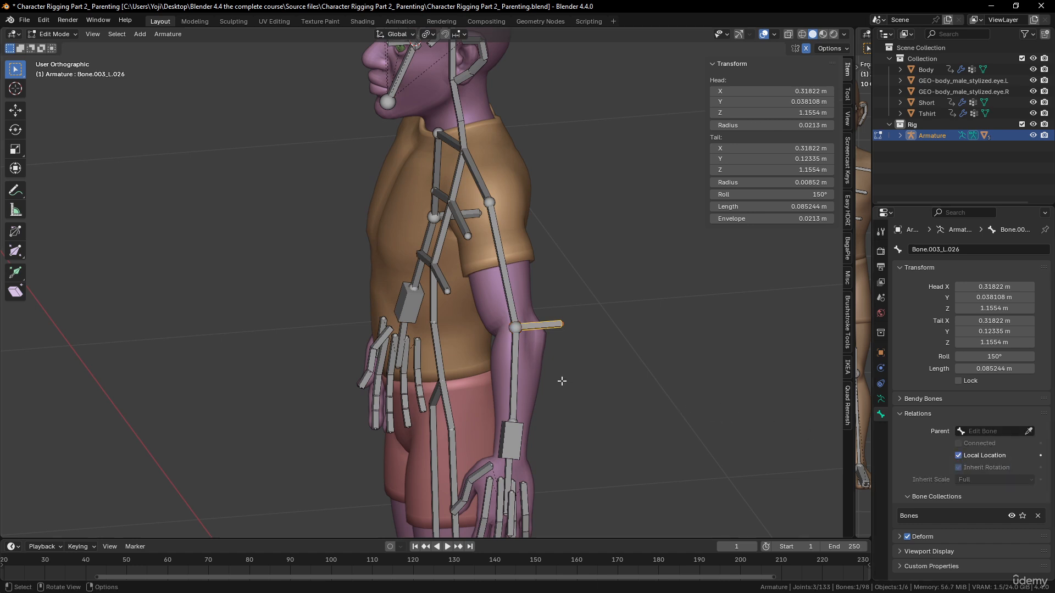
key(g)
key(y)
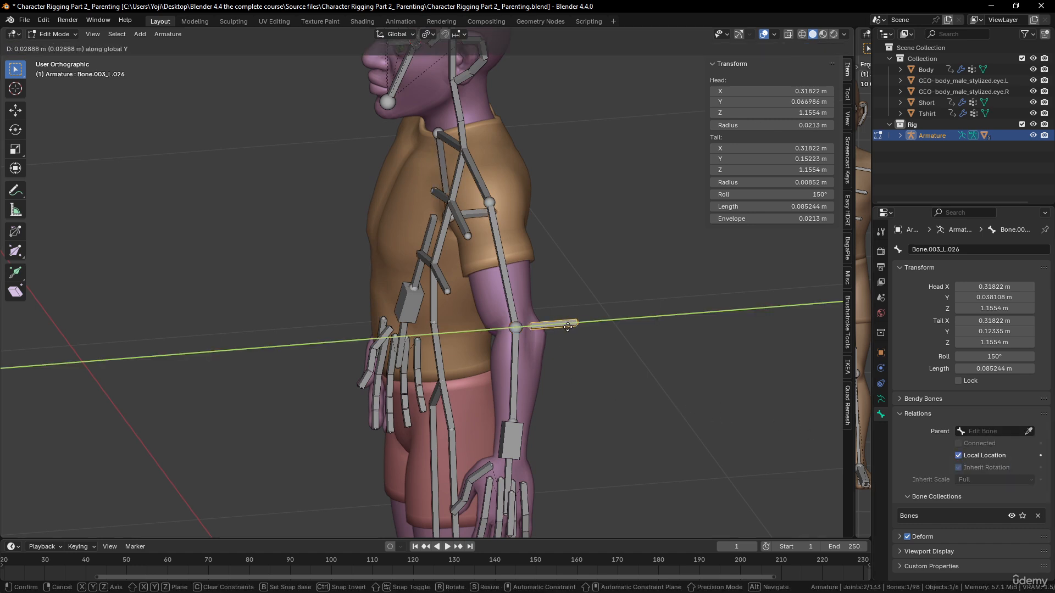
key(Escape)
Clear the parent of the extruded right elbow bone Bone.003_R.026.
middle_drag(396, 264, 272, 270)
click(230, 246)
click(251, 357)
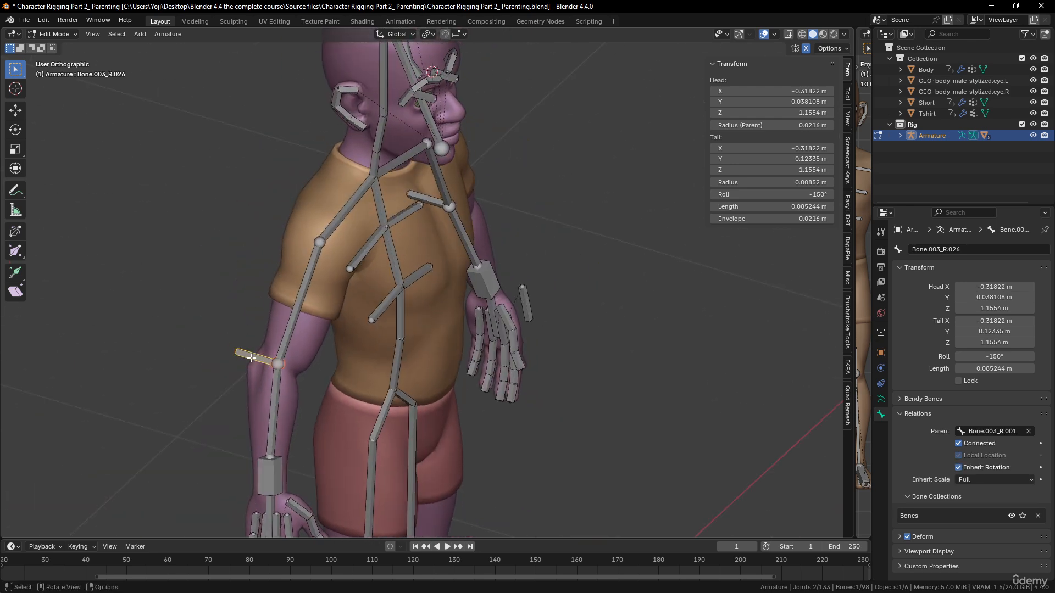
click(1028, 431)
middle_drag(256, 356, 314, 350)
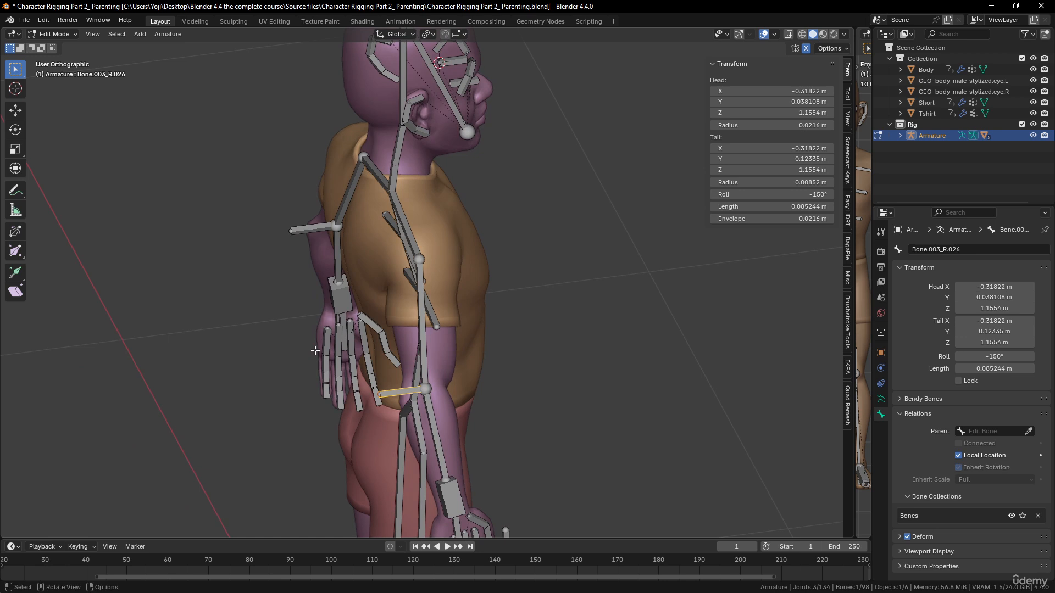
key(g)
key(y)
right_click(298, 342)
Move the left and right elbow pole bones together about 0.16 m back along global Y, away from the arms.
click(304, 227)
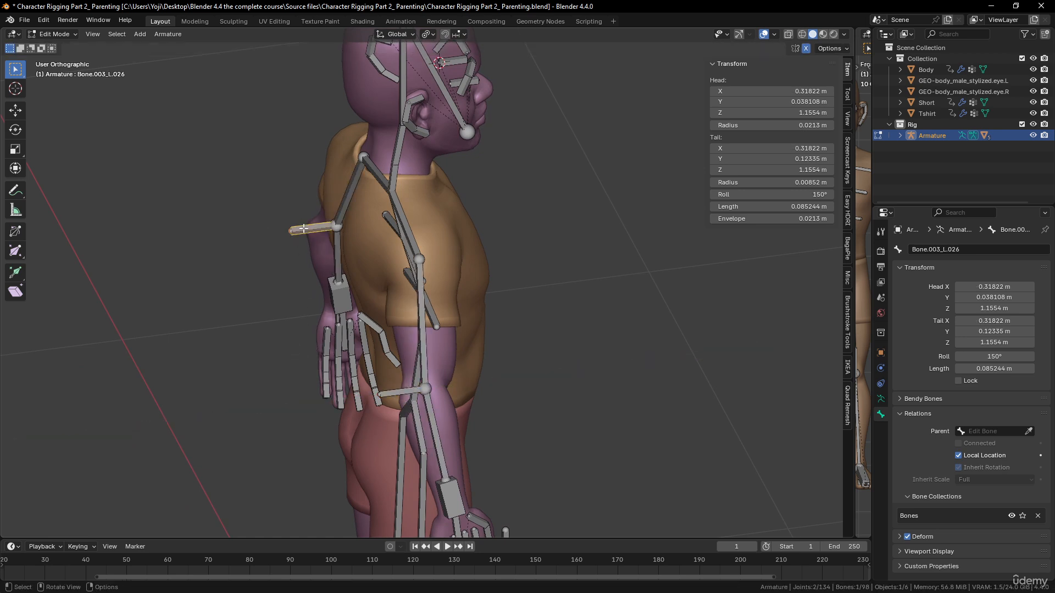
shift+click(391, 392)
key(g)
key(y)
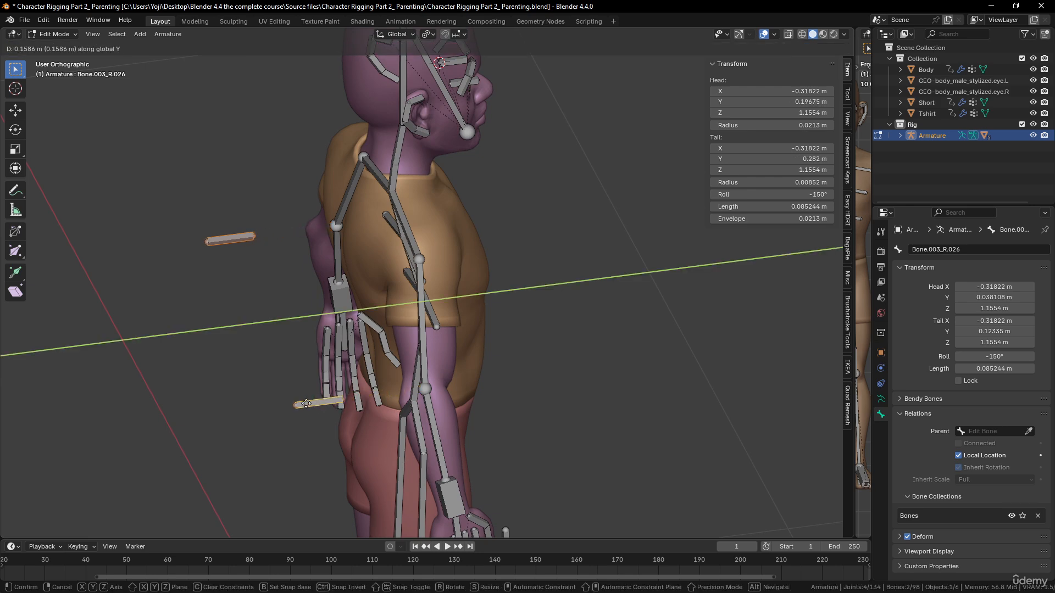
click(307, 405)
In Pose Mode, add an Inverse Kinematics constraint to the left forearm bone Bone.003_L.002, targeting the wrist control Bone.003_L.005.
middle_drag(308, 405, 553, 394)
key(ctrl+Tab)
click(554, 394)
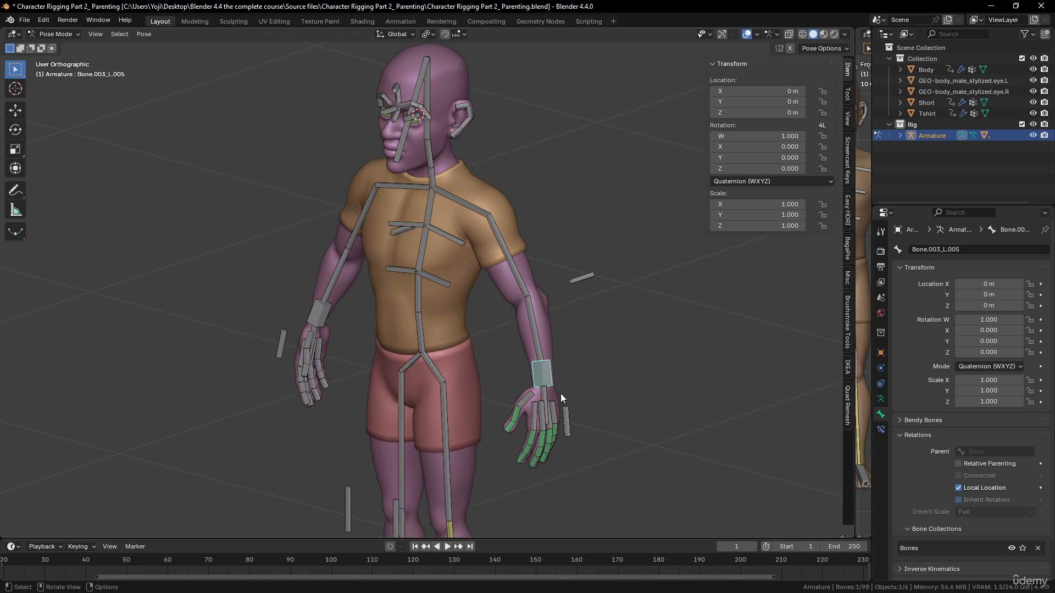
scroll(561, 393, up, 2)
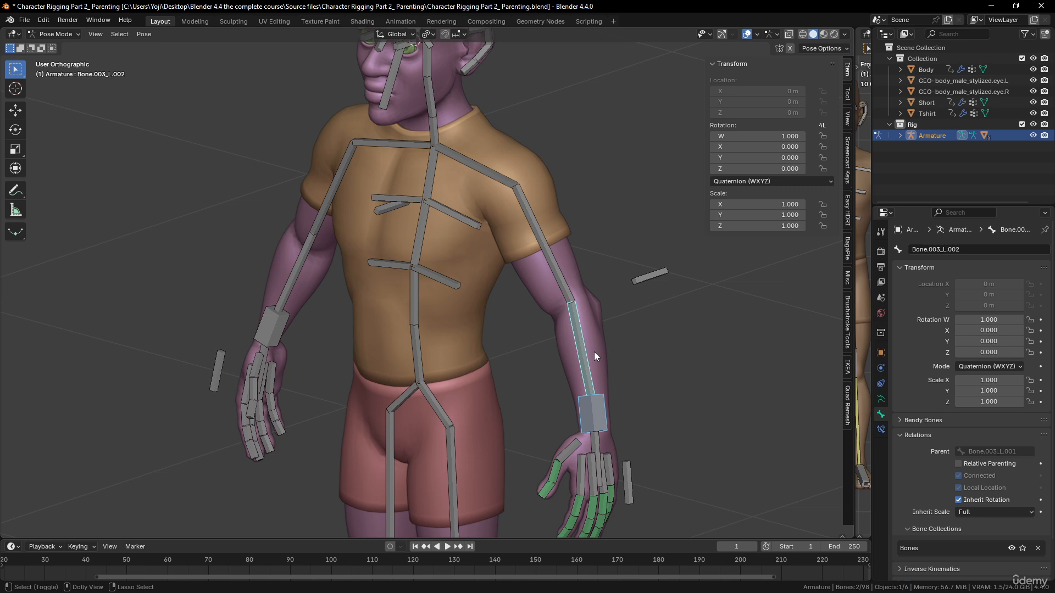
key(ctrl+shift+c)
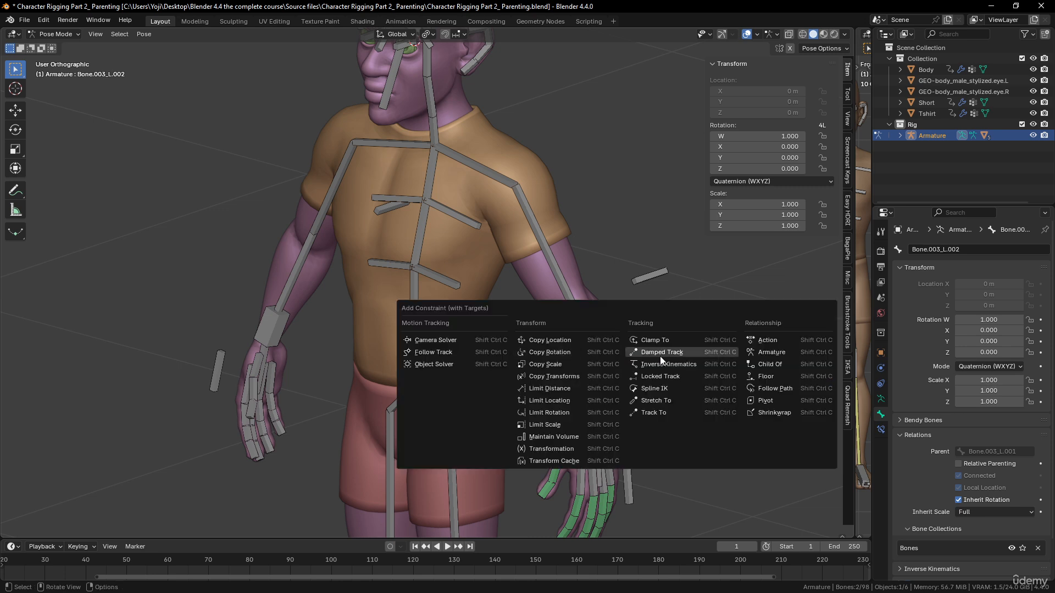
click(679, 365)
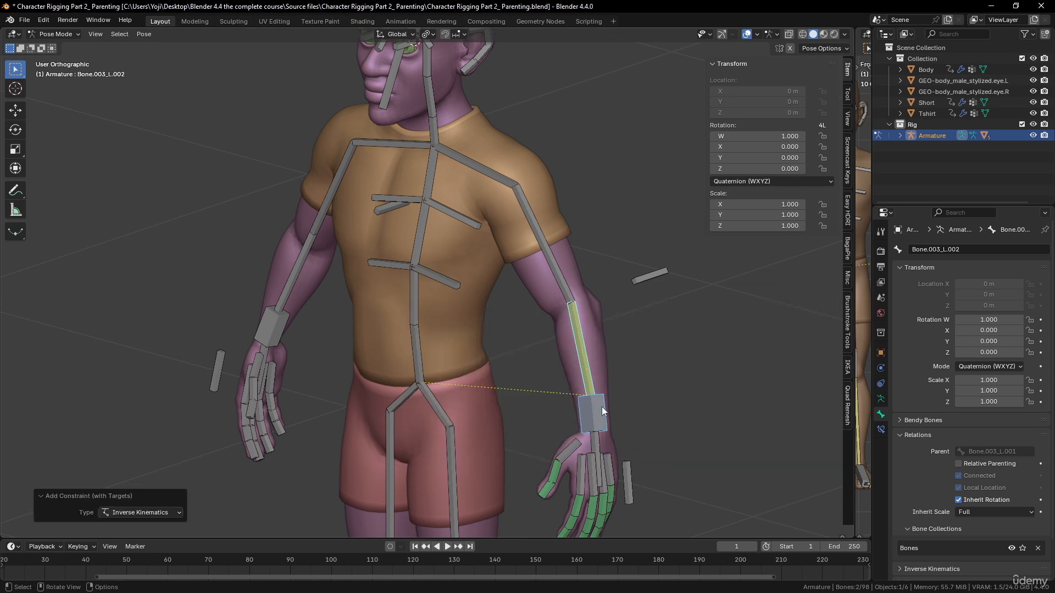
Set the chain length of the left forearm bone's IK constraint to 2.
middle_drag(533, 400, 604, 329)
click(591, 328)
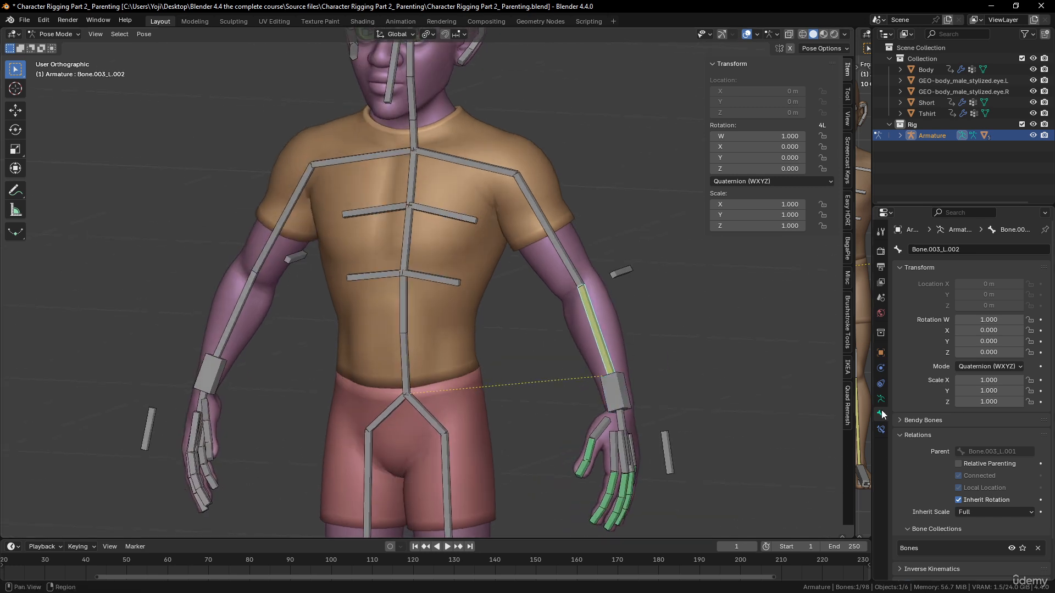
click(880, 430)
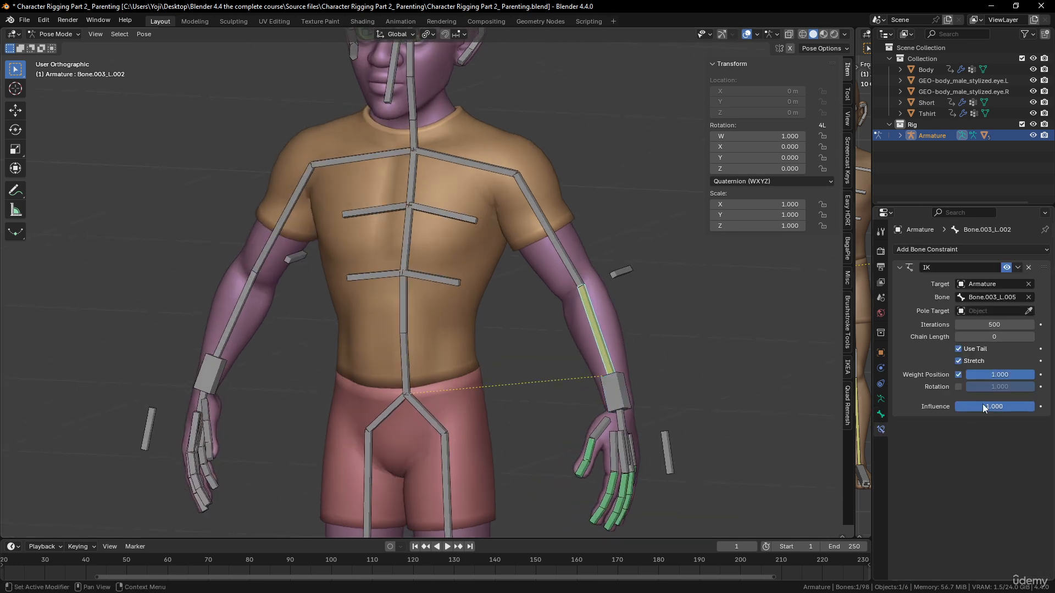
click(1031, 337)
click(1032, 337)
Test the left arm IK by moving the wrist control and trial-rotating the hand bone, and clear the control's location.
middle_drag(668, 354, 577, 391)
click(614, 393)
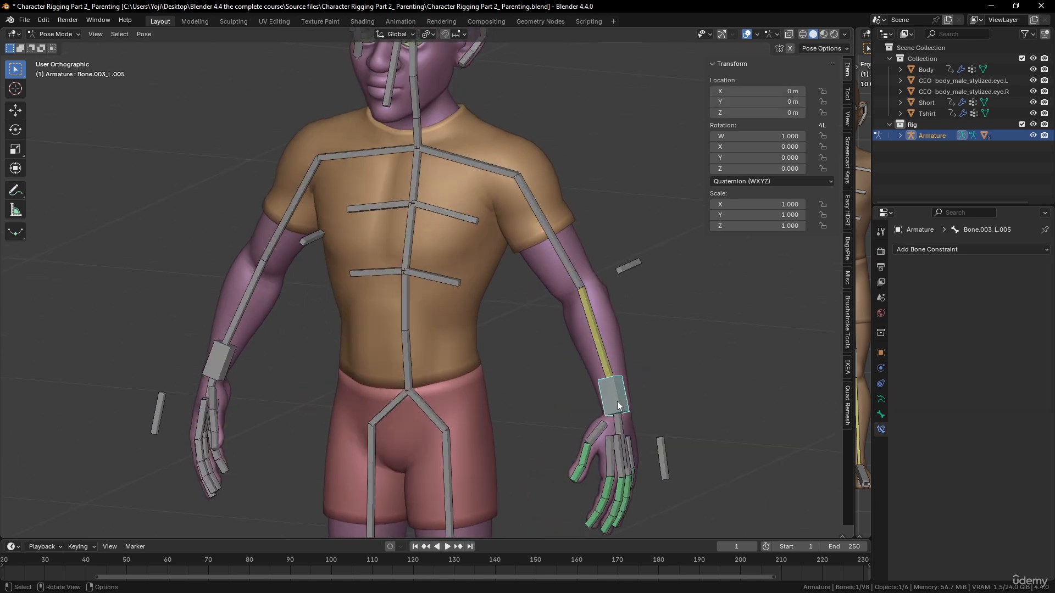
key(g)
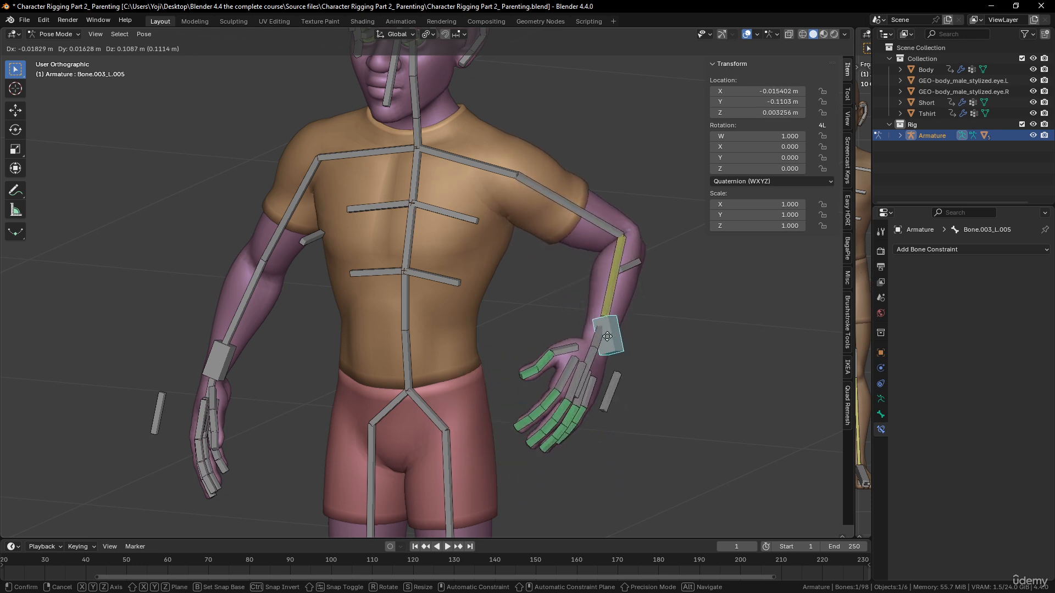
click(571, 351)
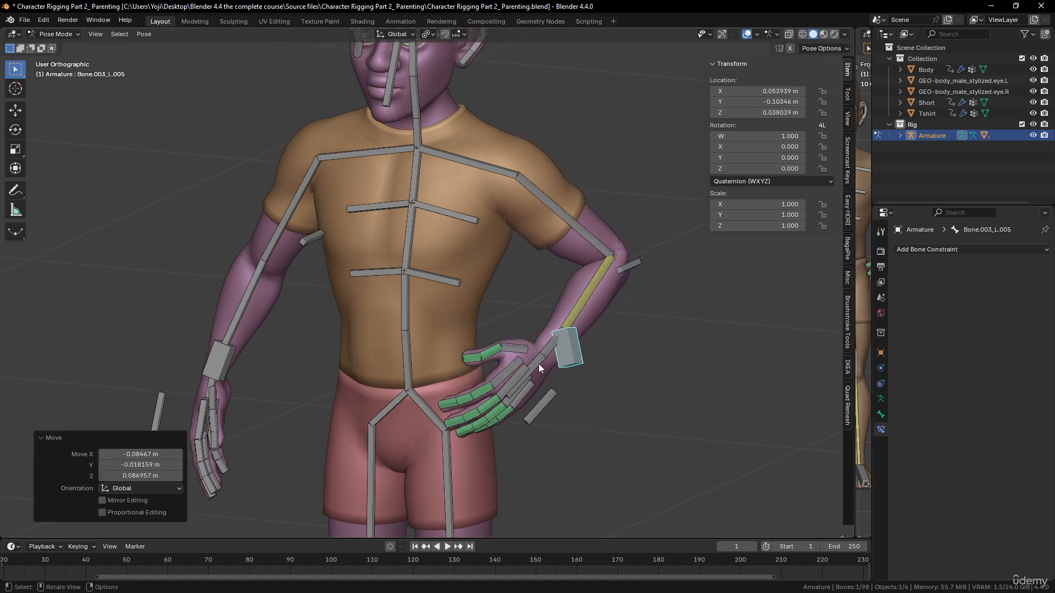
click(539, 365)
key(r)
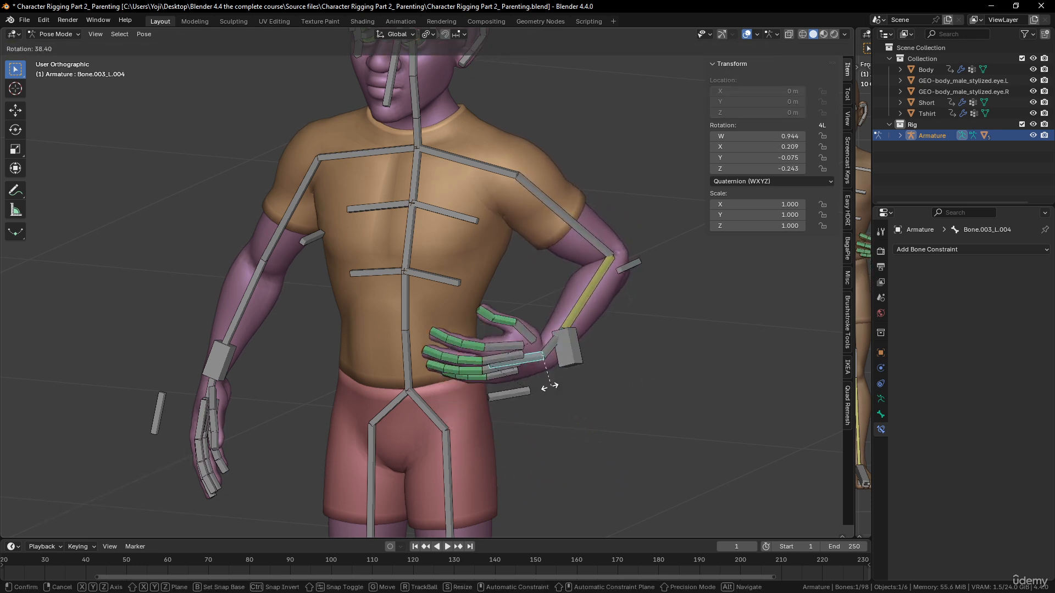
key(Escape)
click(589, 359)
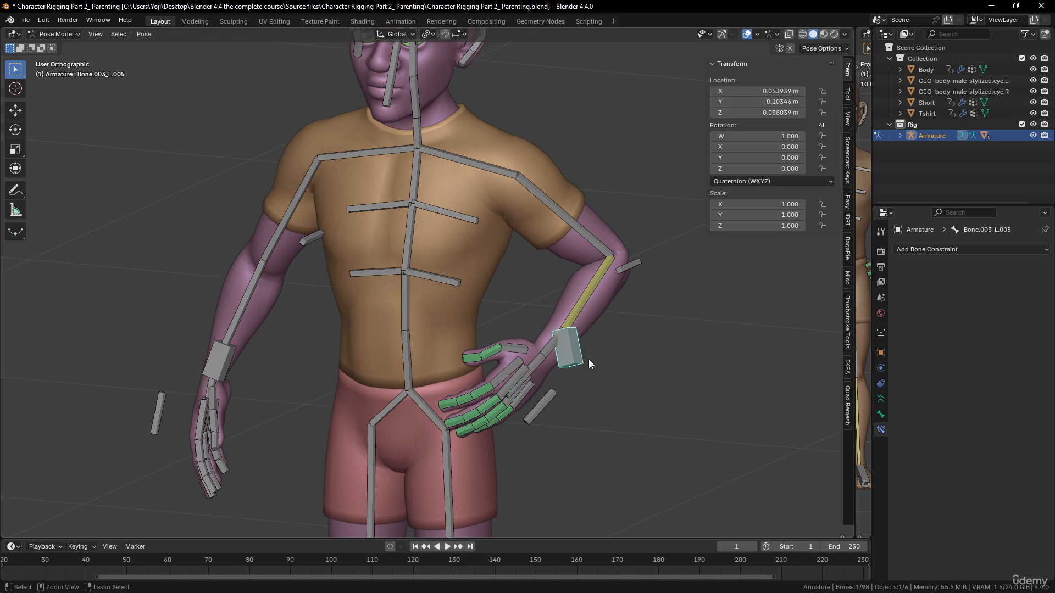
key(alt+g)
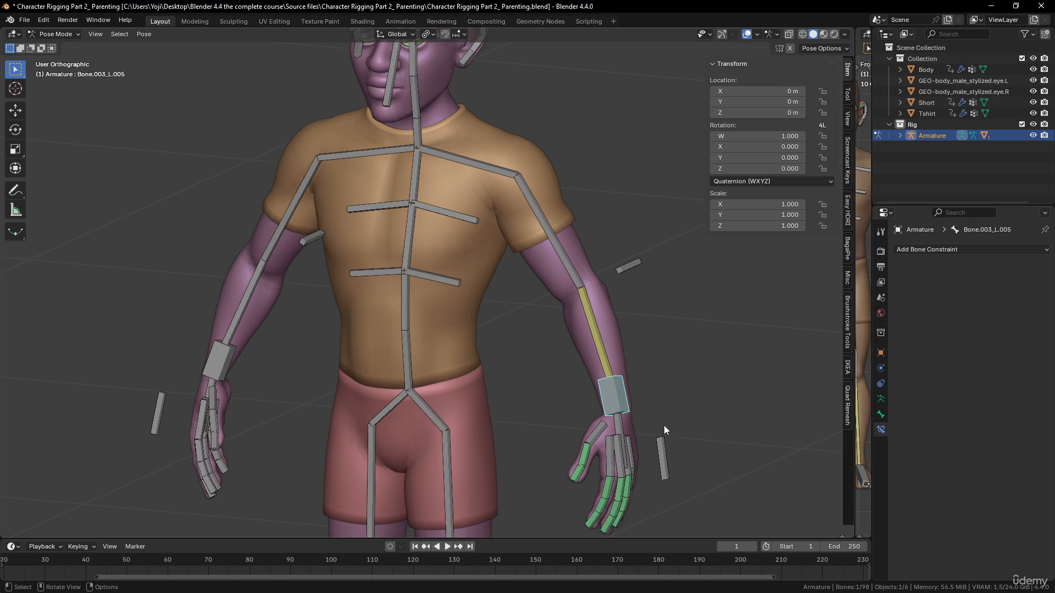
Move the left wrist control toward the hip to check the elbow bend against the pole bone, and reset its location.
key(g)
click(603, 383)
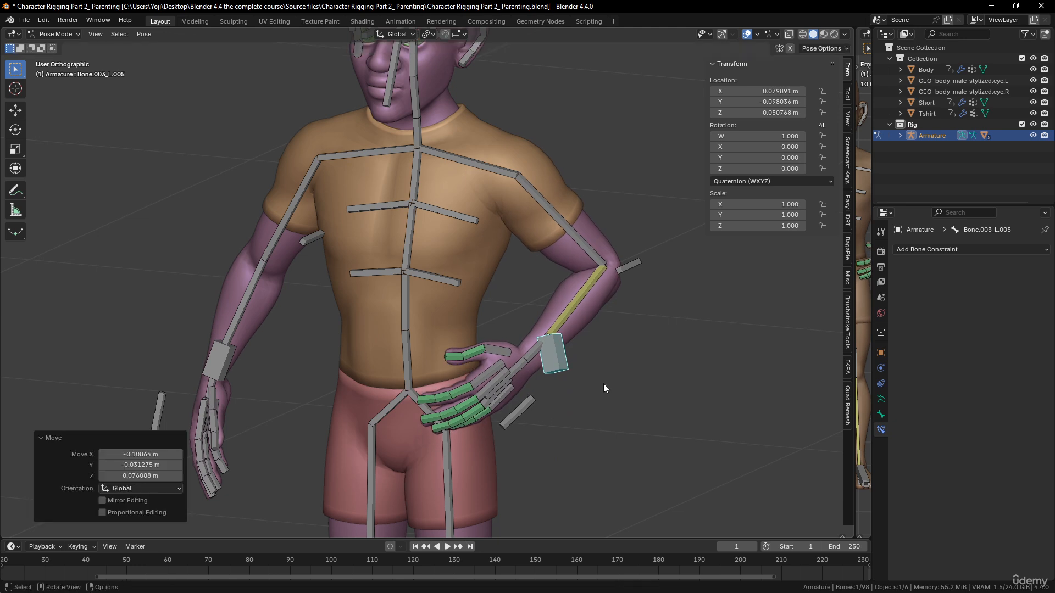
middle_drag(602, 323, 576, 326)
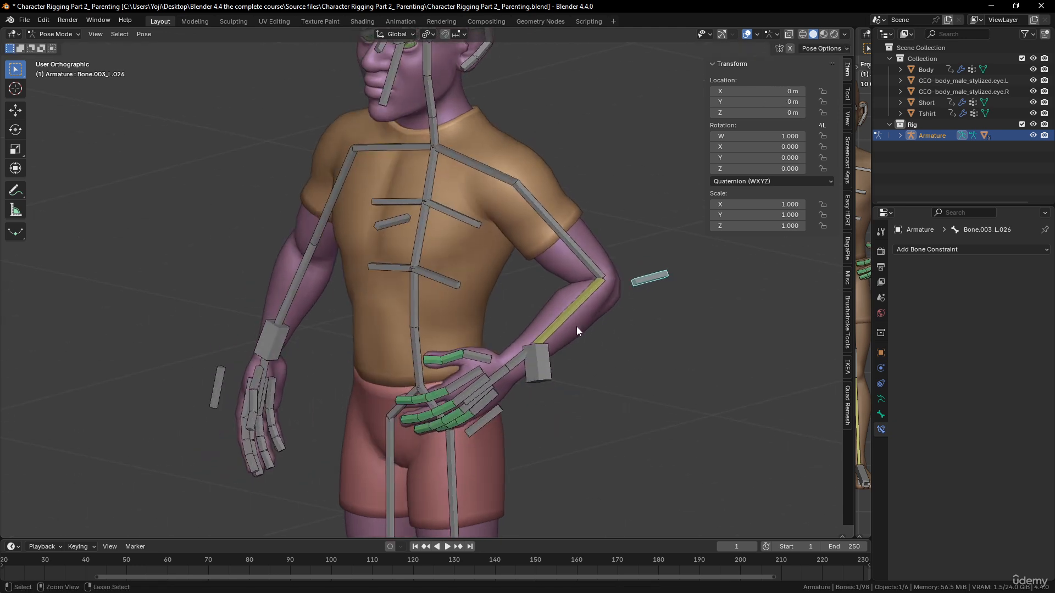
key(alt+g)
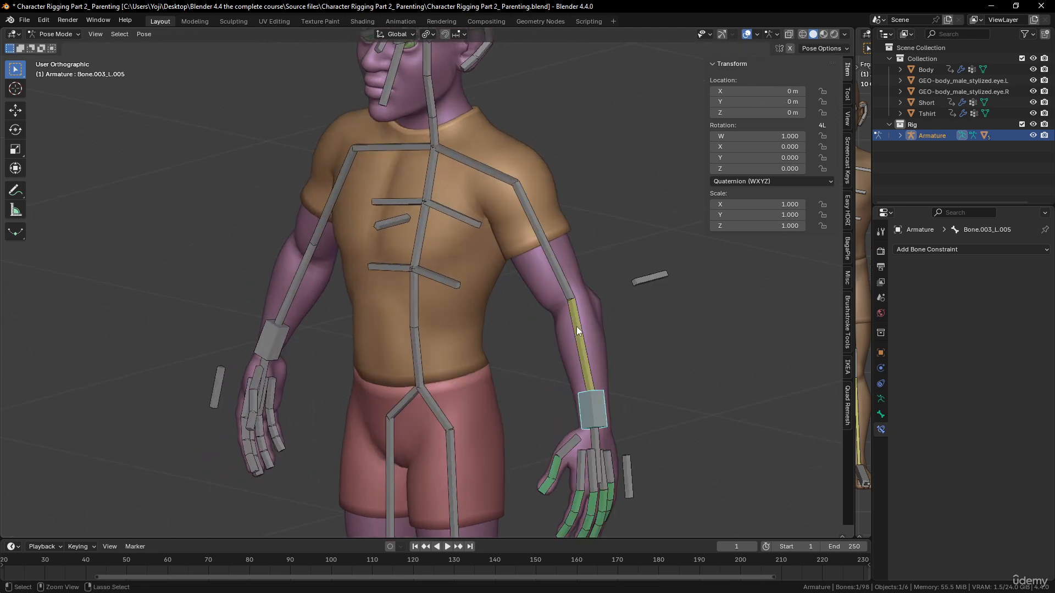
Copy the name of the left elbow pole bone, Bone.003_L.026.
click(650, 281)
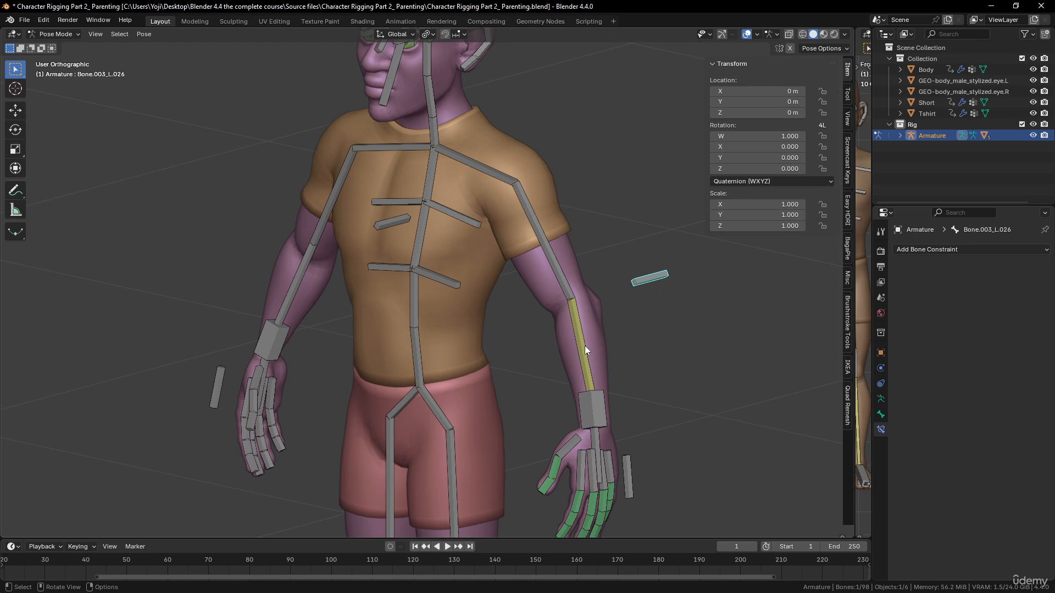
middle_drag(584, 345, 590, 325)
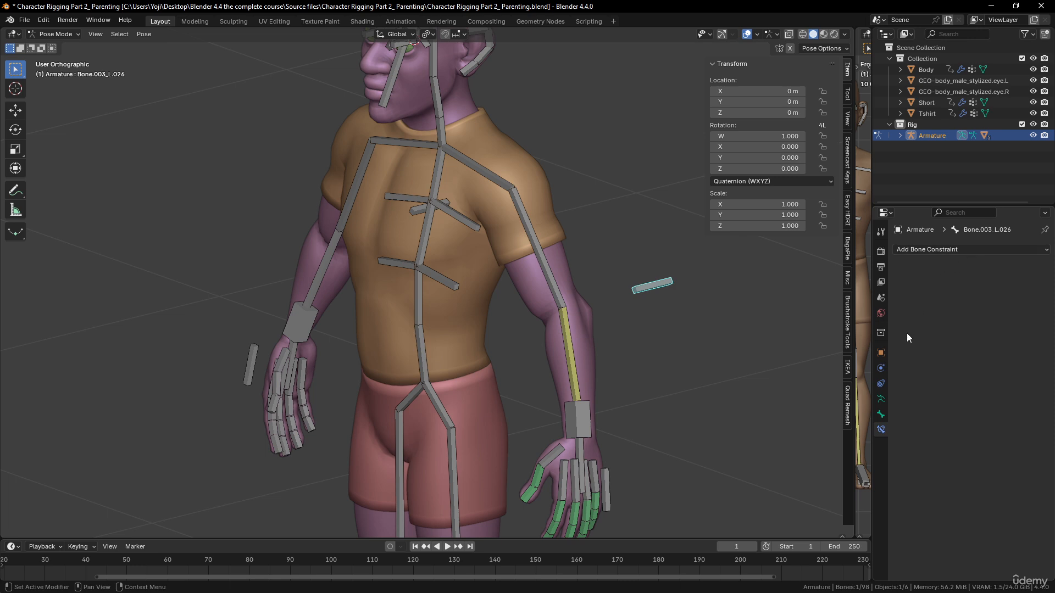
click(881, 414)
click(974, 248)
key(ctrl+c)
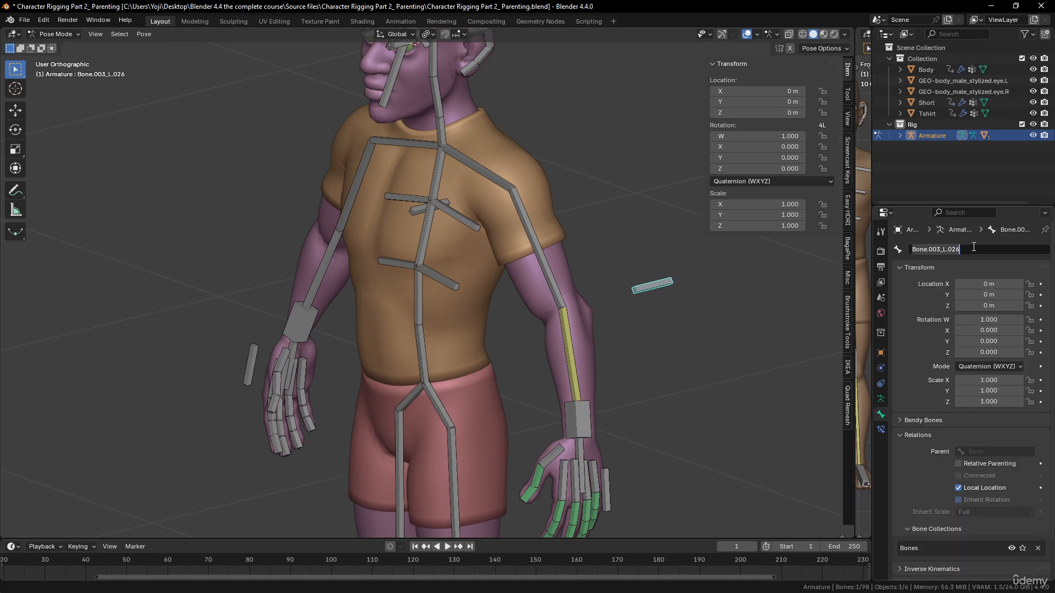
click(752, 328)
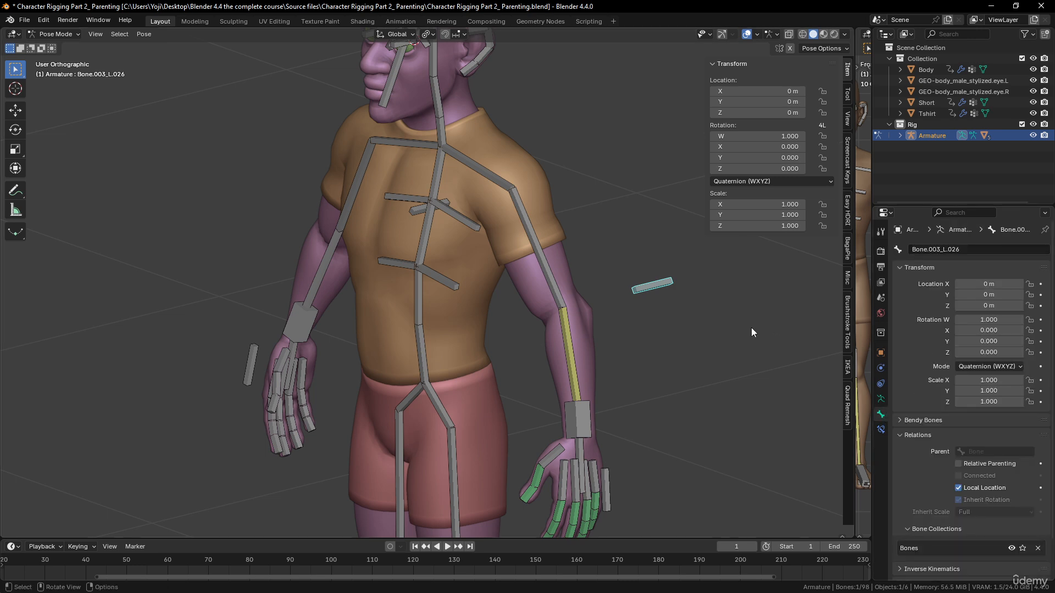
Set the left forearm's IK constraint pole target to Armature with Bone.003_L.026 as the pole bone.
click(573, 337)
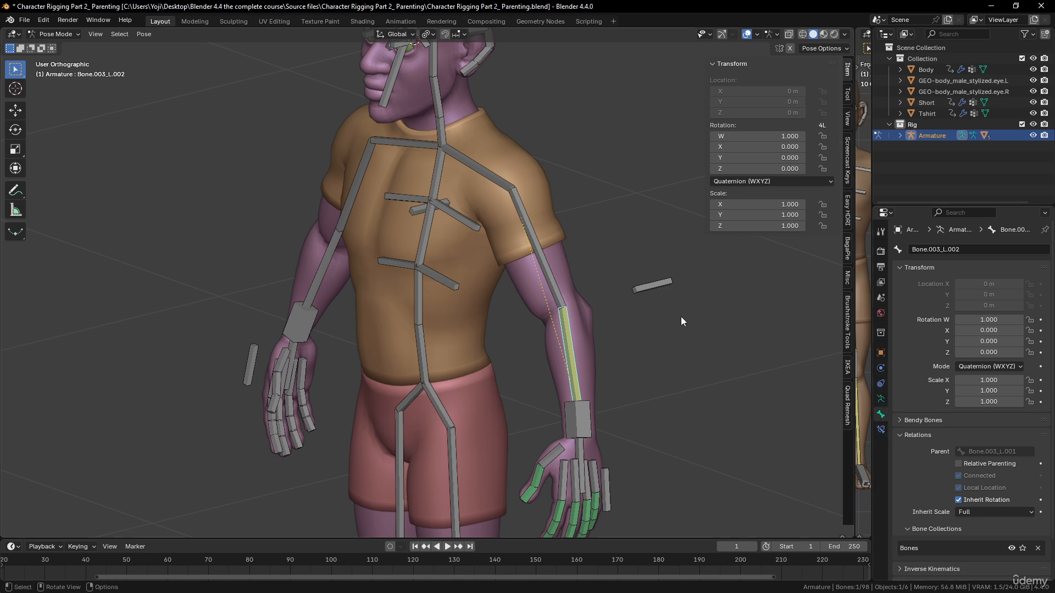
click(880, 397)
click(881, 430)
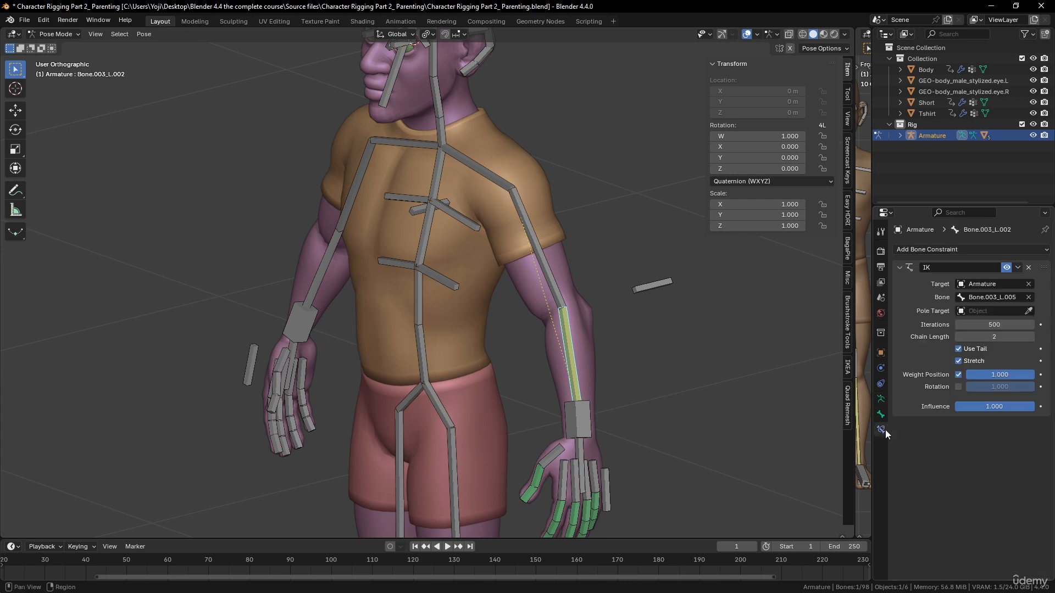
click(991, 309)
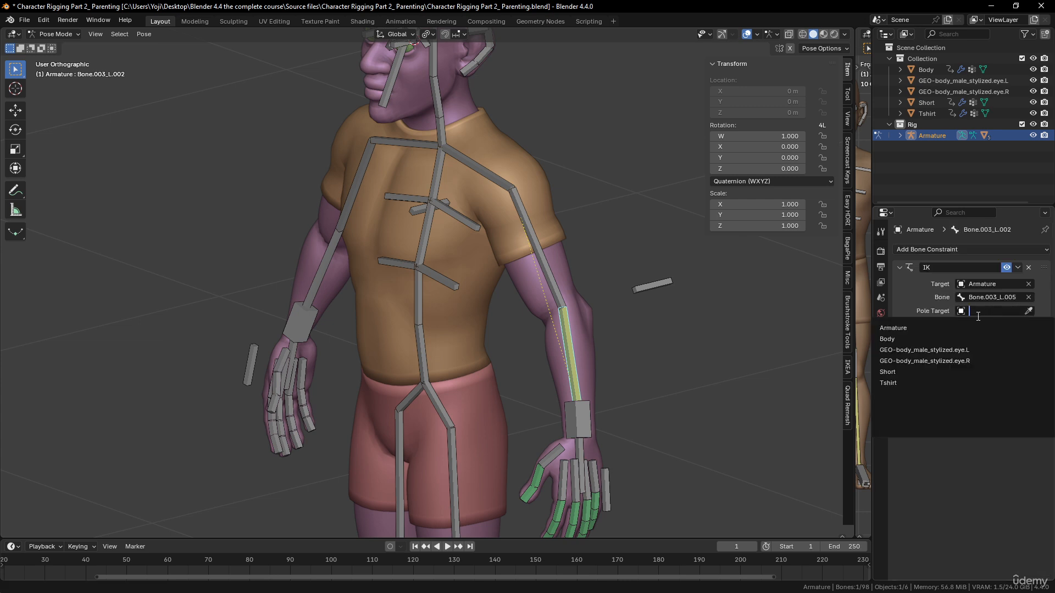
click(991, 338)
click(992, 323)
key(ctrl+v)
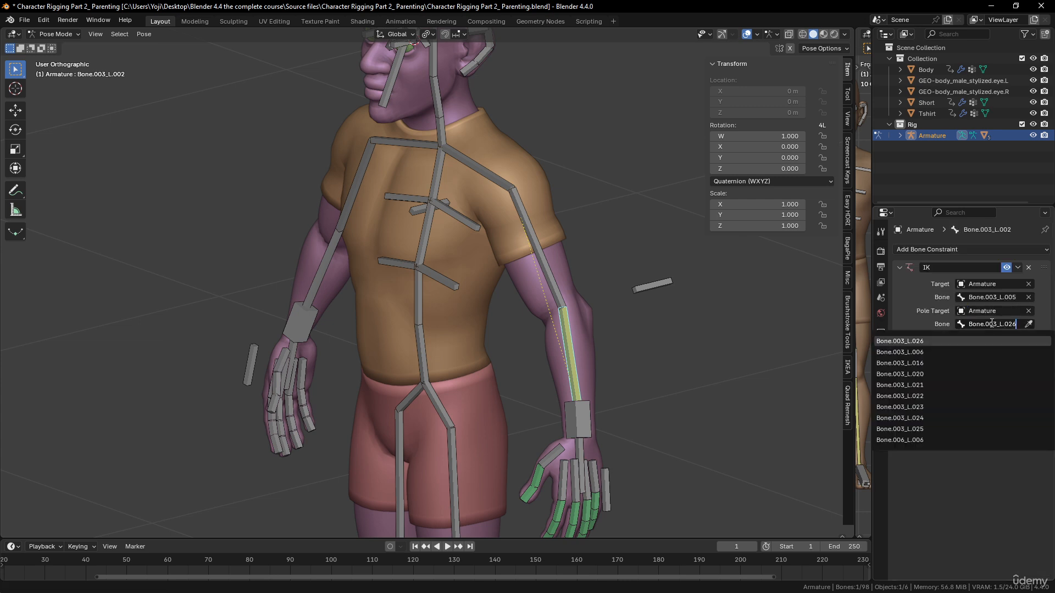
key(Return)
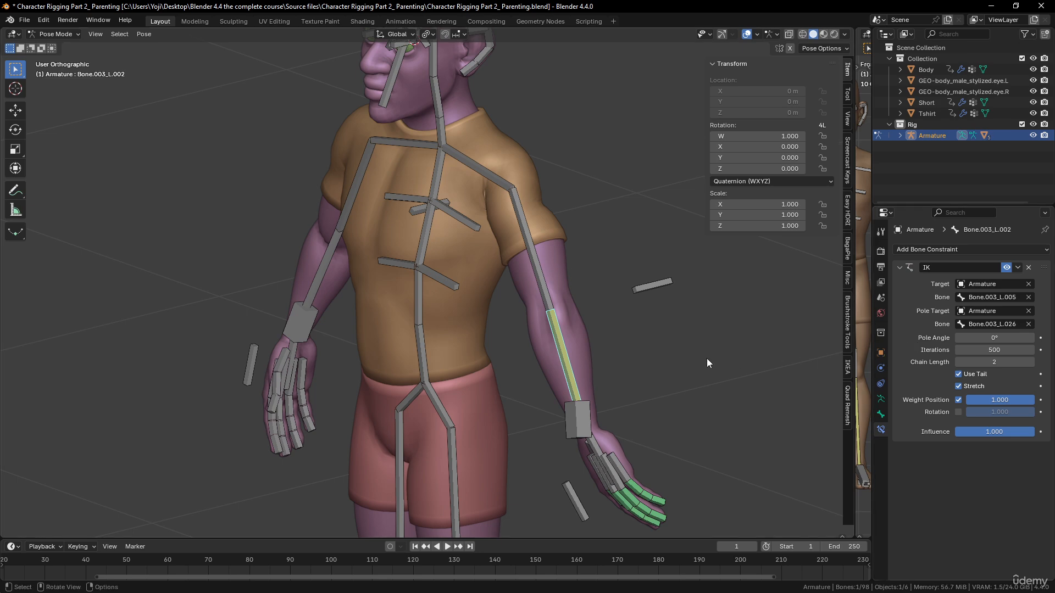
Set the pole angle of the left forearm's IK constraint to -90°.
middle_drag(707, 359, 632, 347)
mouse_move(983, 338)
mouse_down()
mouse_move(993, 338)
mouse_move(955, 338)
mouse_move(998, 341)
mouse_up()
click(993, 341)
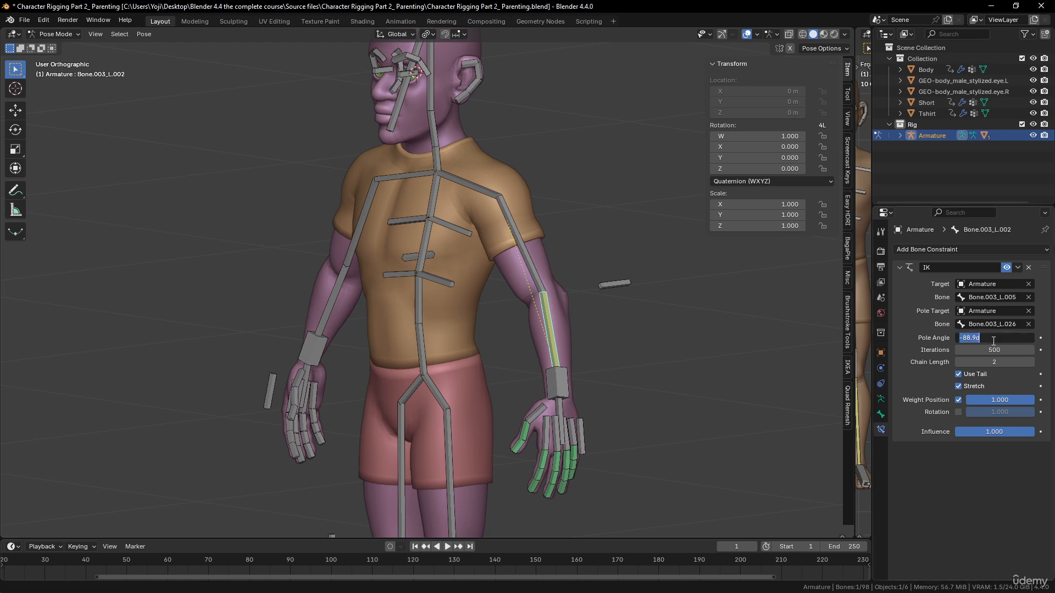
text(-90)
key(Return)
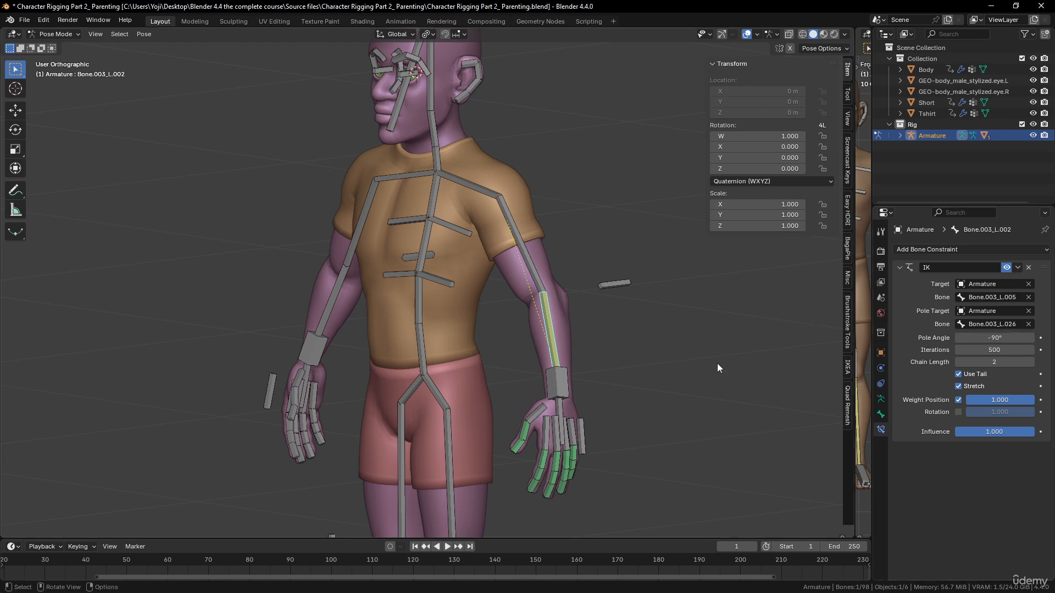
Test the left arm IK by moving the wrist control toward the hip and the elbow pole bone inward across the torso.
middle_drag(717, 364, 510, 338)
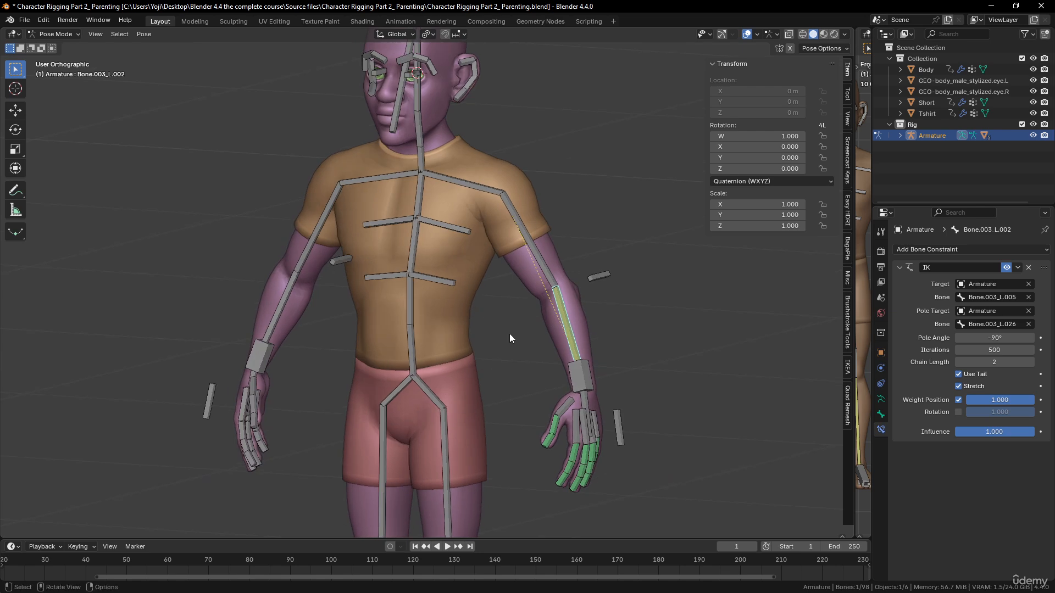
click(580, 377)
key(g)
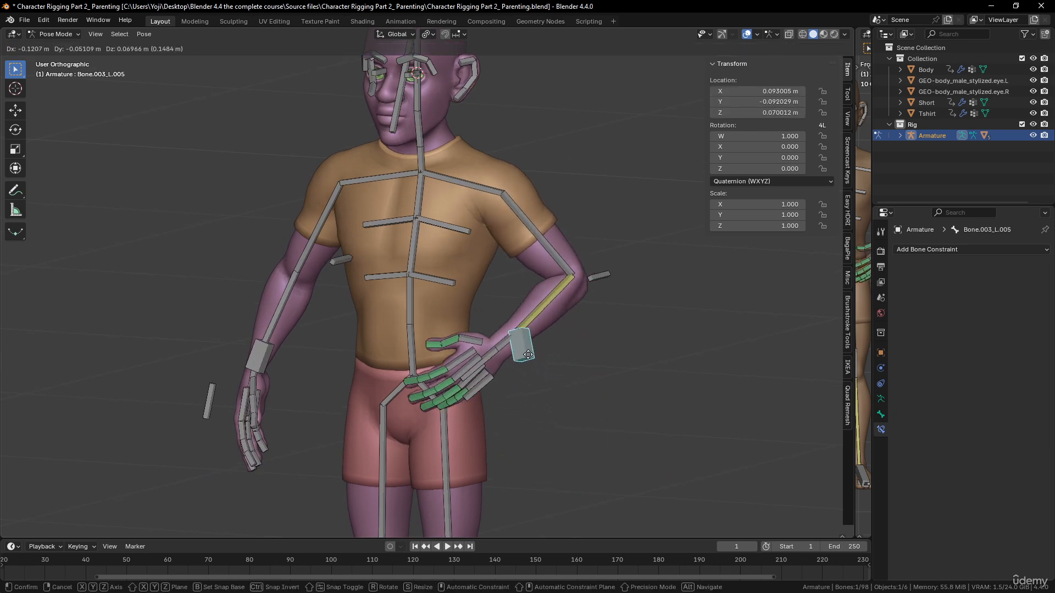
click(520, 364)
click(604, 276)
middle_drag(580, 321, 555, 330)
key(g)
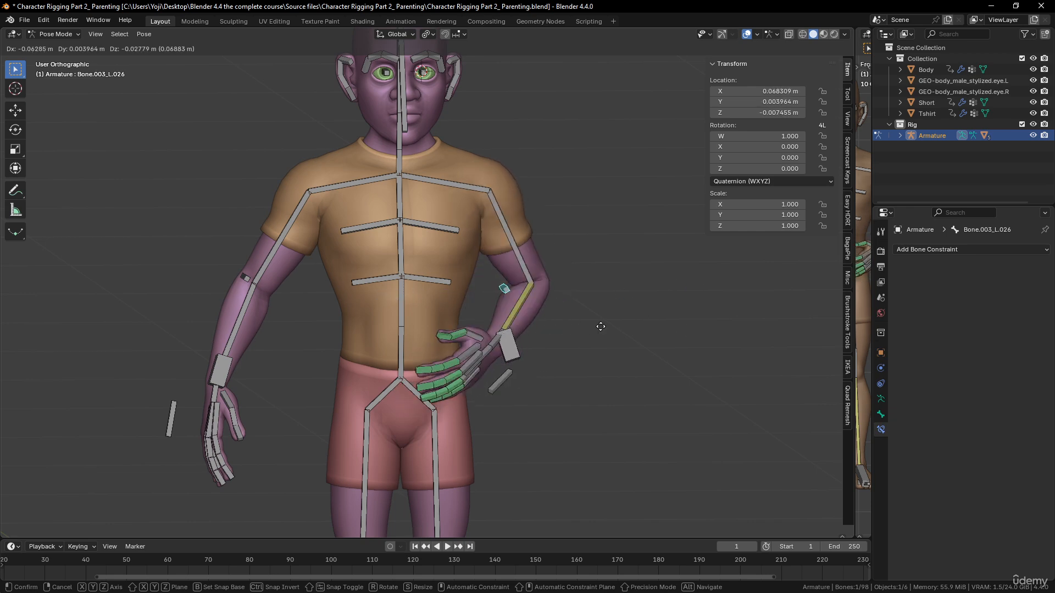
click(547, 320)
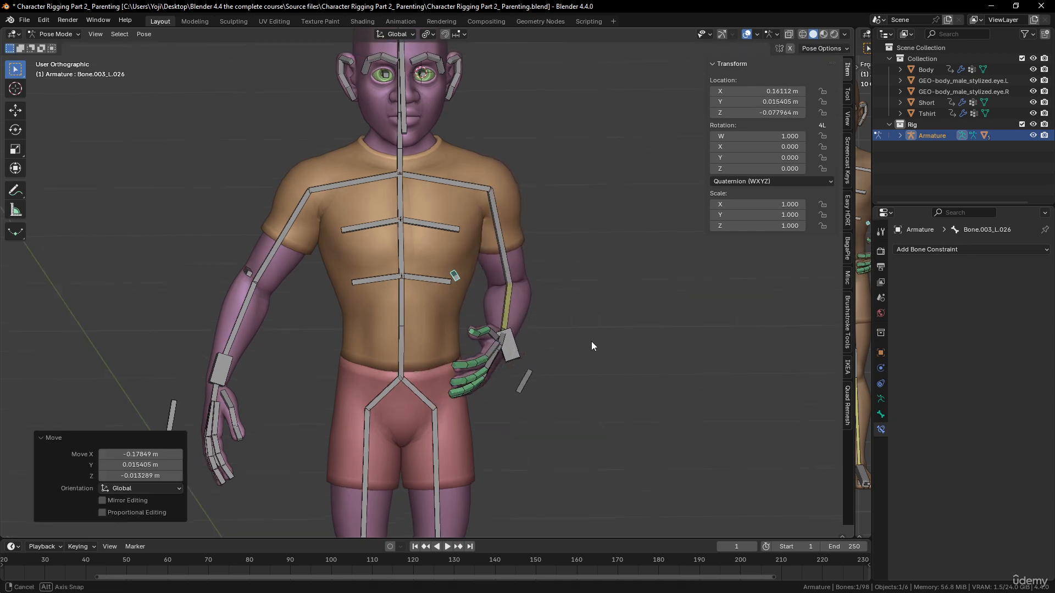
Undo the test moves of the left elbow pole bone and wrist control.
middle_drag(591, 341, 543, 365)
key(ctrl+z)
key(ctrl+z)
key(ctrl+z)
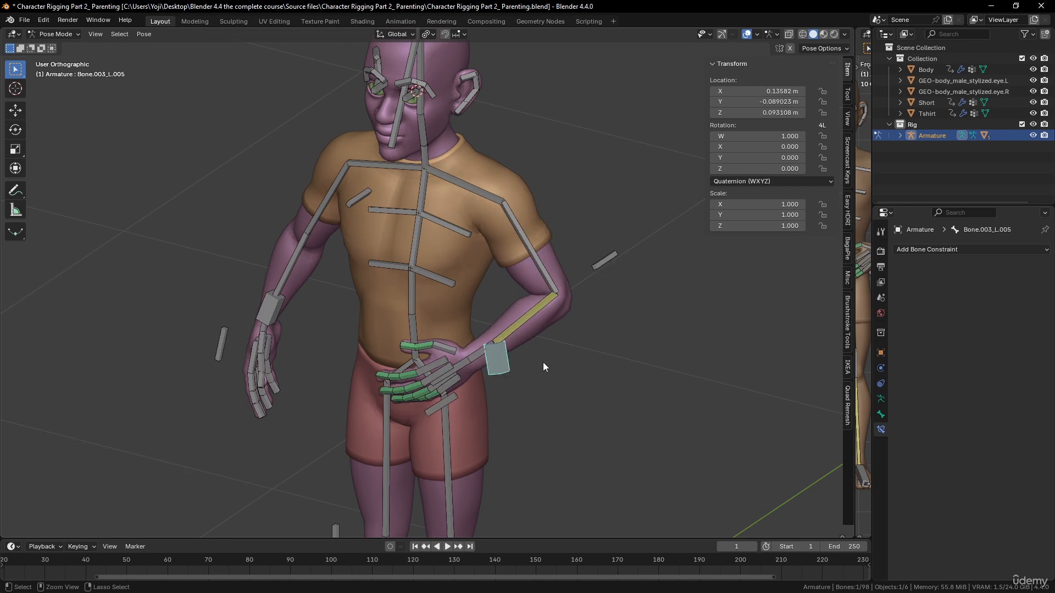
scroll(544, 352, down, 5)
scroll(545, 345, up, 5)
middle_drag(545, 345, 545, 321)
scroll(545, 321, down, 4)
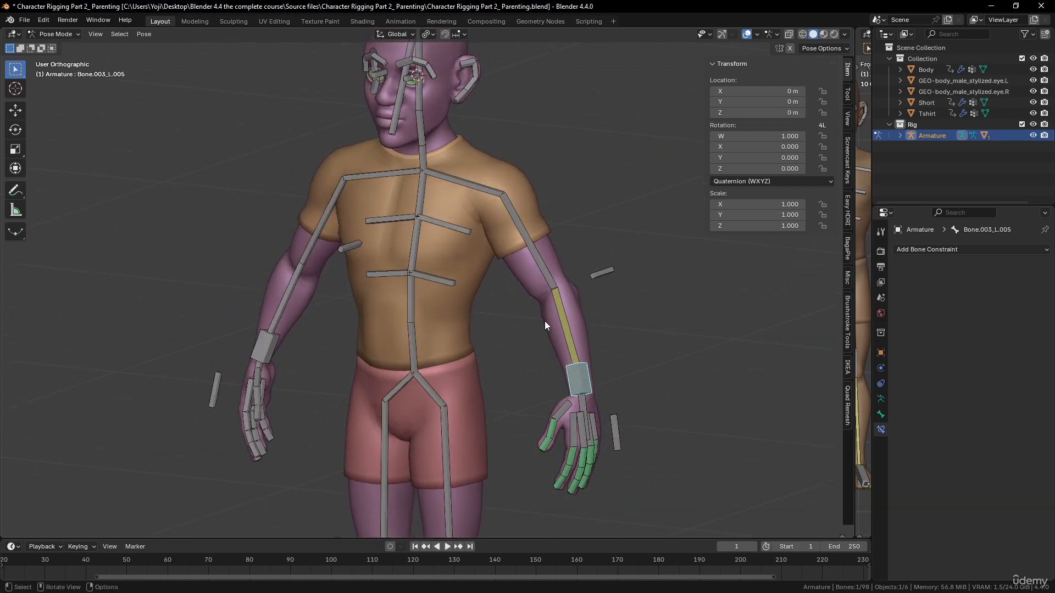
Thin both eye bones in Edit Mode by scaling their B-Bone display size by a factor of about -0.275.
scroll(543, 320, up, 4)
shift+middle_drag(444, 219, 575, 454)
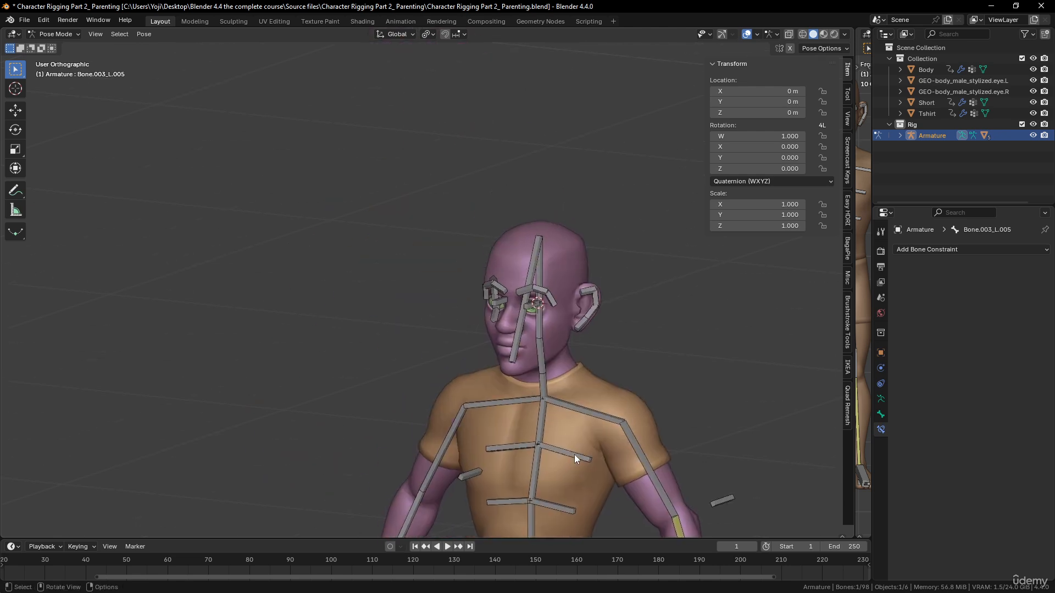
scroll(574, 454, up, 3)
middle_drag(571, 401, 499, 367)
scroll(516, 394, up, 4)
click(499, 365)
middle_drag(418, 367, 499, 329)
shift+click(594, 397)
scroll(638, 423, down, 3)
scroll(524, 345, up, 2)
scroll(512, 302, up, 1)
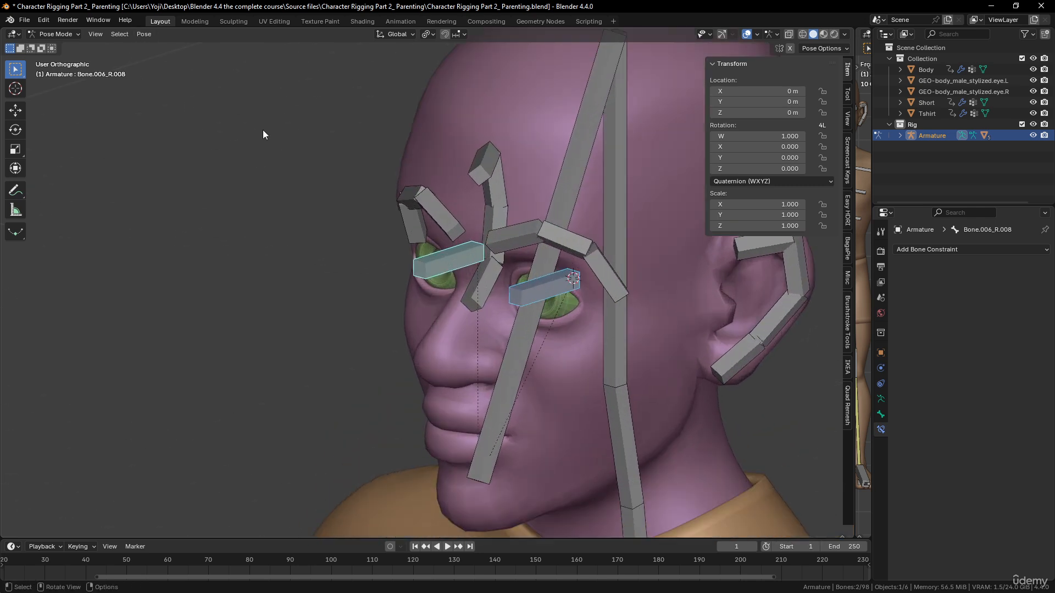
key(ctrl+Tab)
click(171, 34)
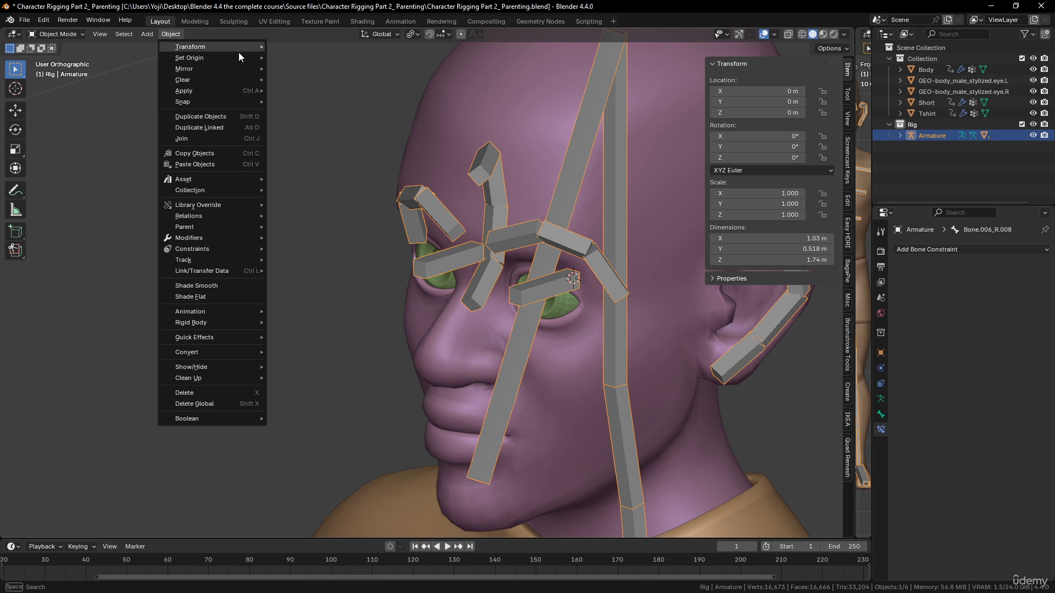
key(Tab)
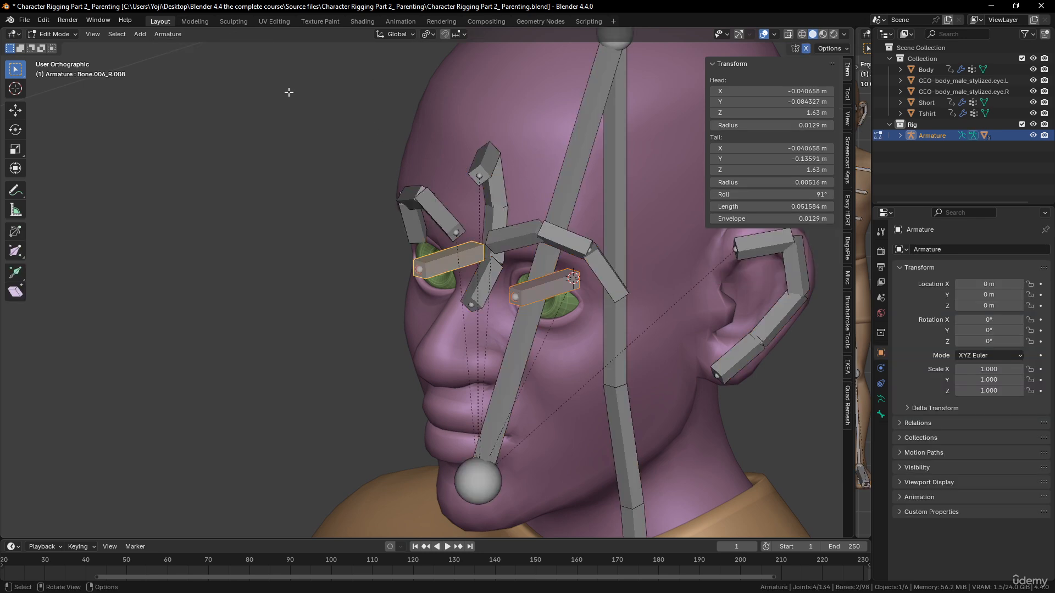
click(170, 34)
mouse_move(192, 50)
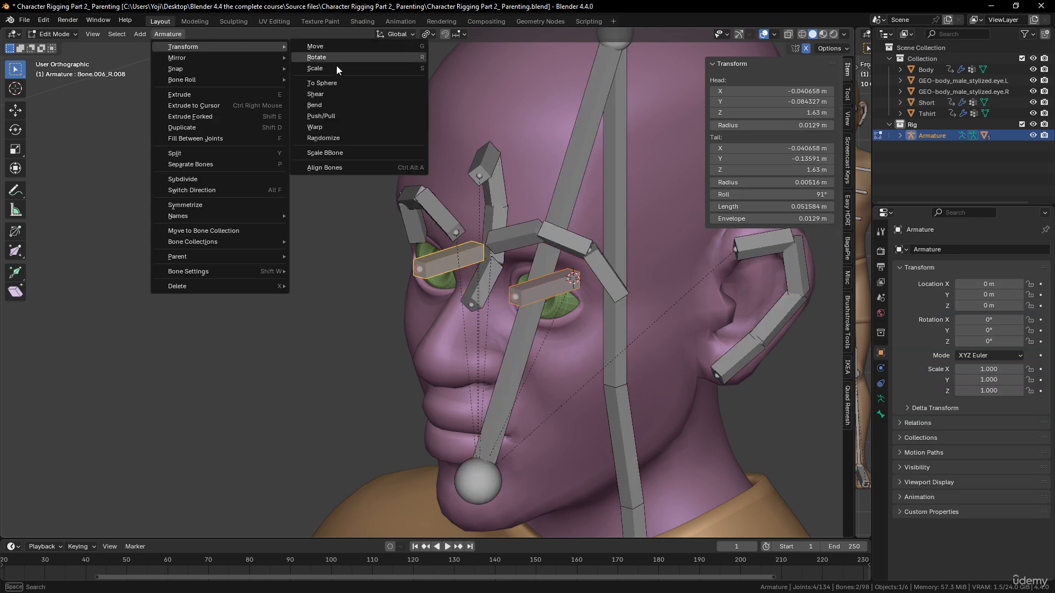
click(338, 154)
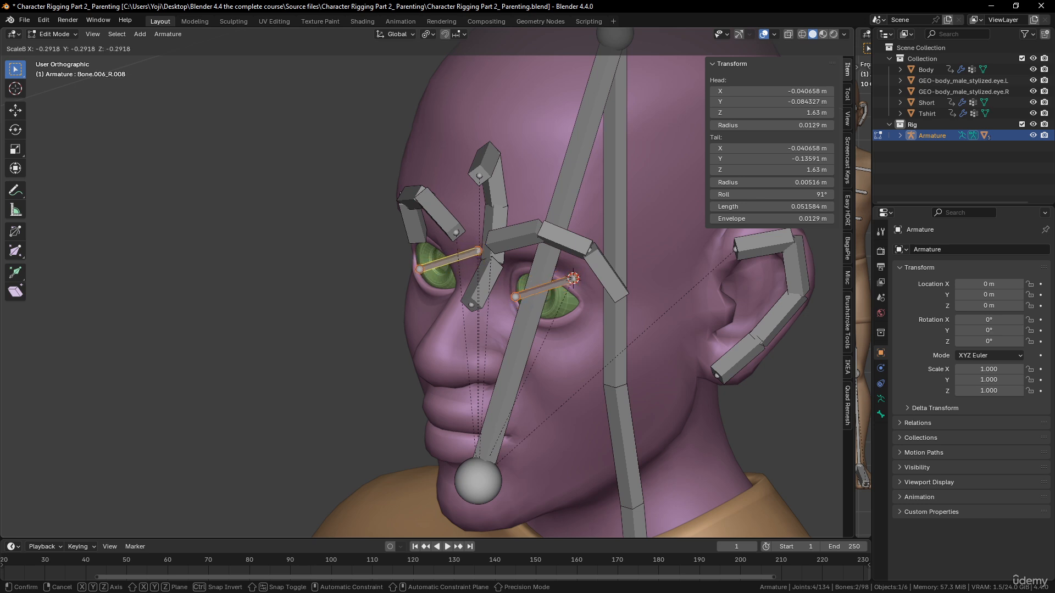
click(785, 380)
Invert the selection and hide every armature bone except the two eye bones.
scroll(785, 380, down, 2)
middle_drag(511, 344, 467, 297)
scroll(576, 332, up, 3)
scroll(467, 297, down, 3)
scroll(470, 297, up, 3)
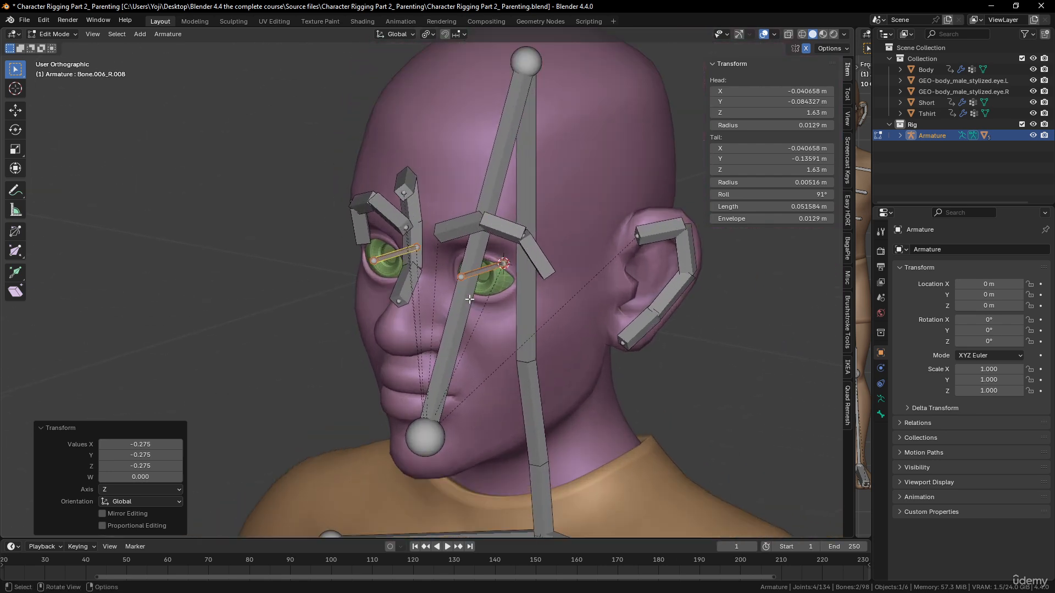
scroll(473, 297, down, 2)
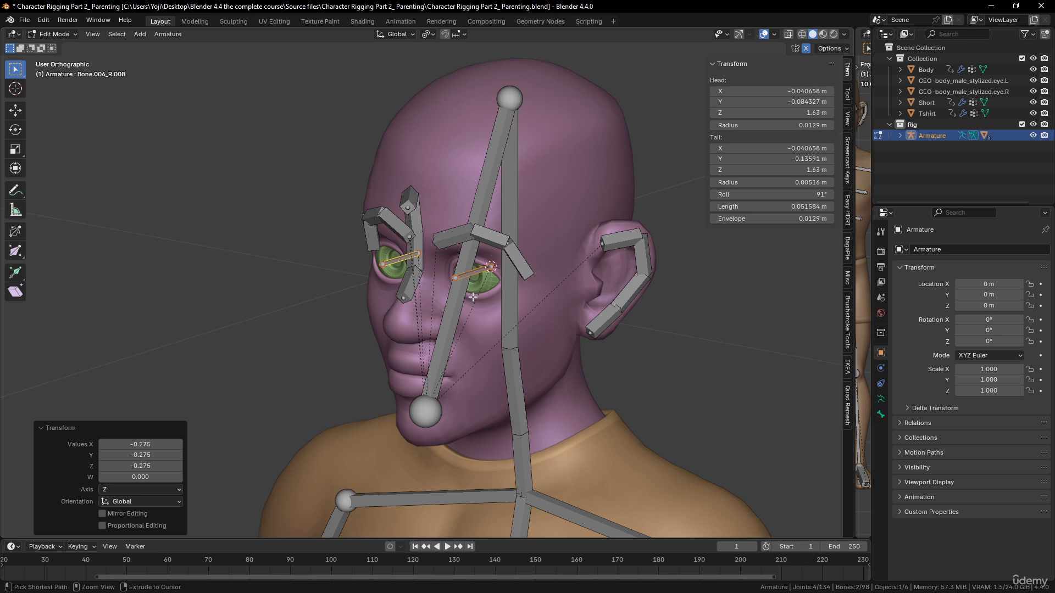
key(ctrl+i)
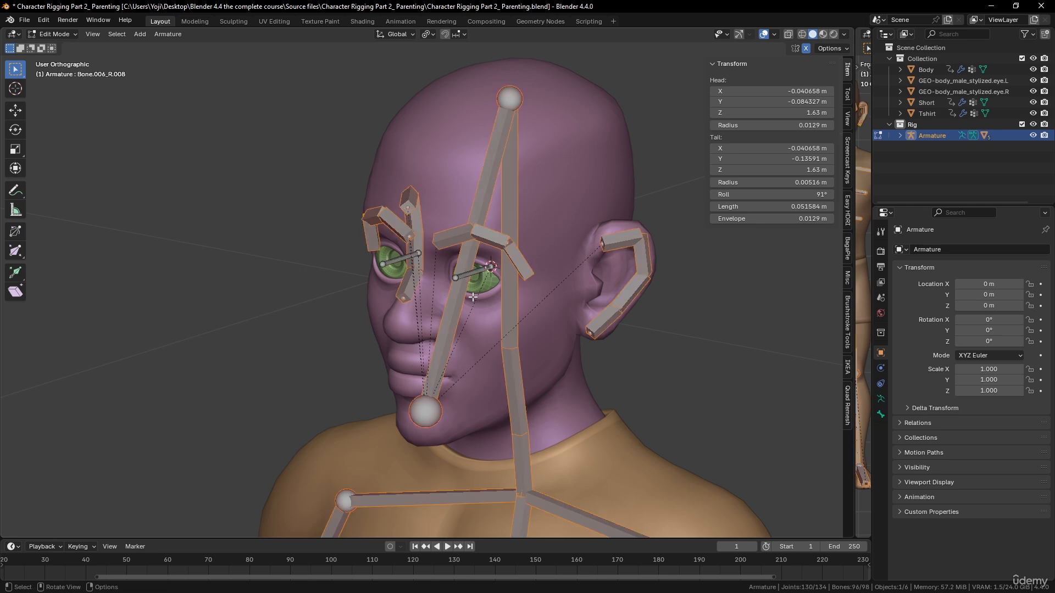
key(h)
scroll(477, 298, down, 2)
scroll(481, 299, up, 2)
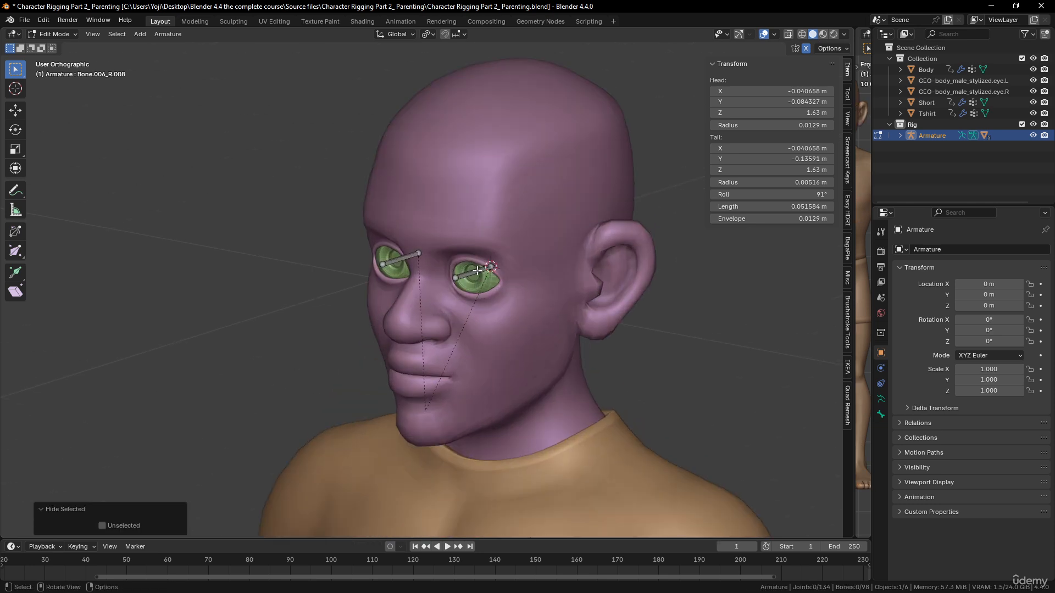
Extrude the front tips of both eye bones about 0.115 m forward along the Y axis.
key(a)
scroll(470, 327, up, 2)
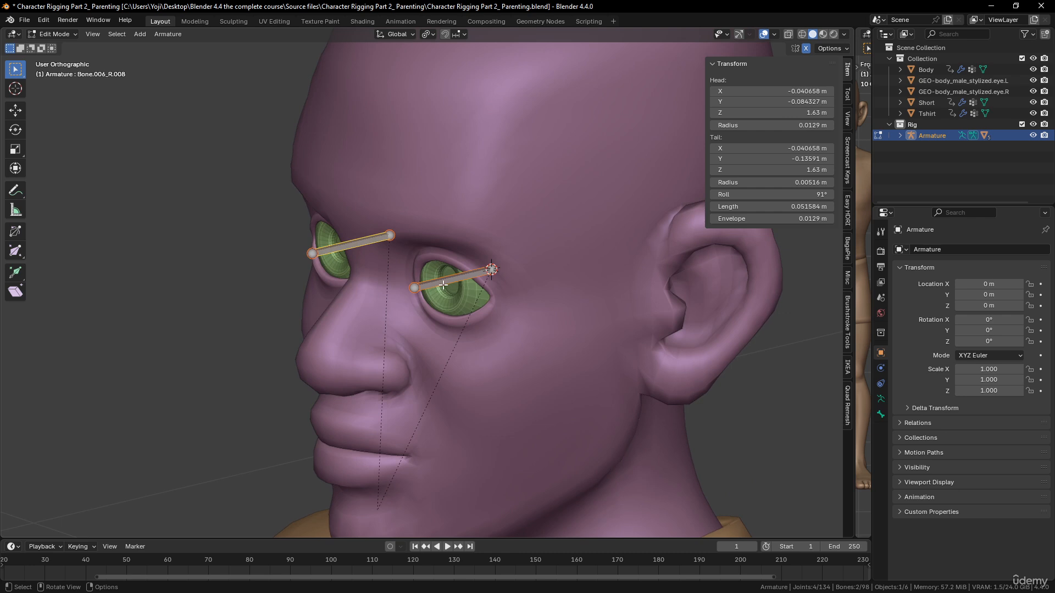
click(414, 287)
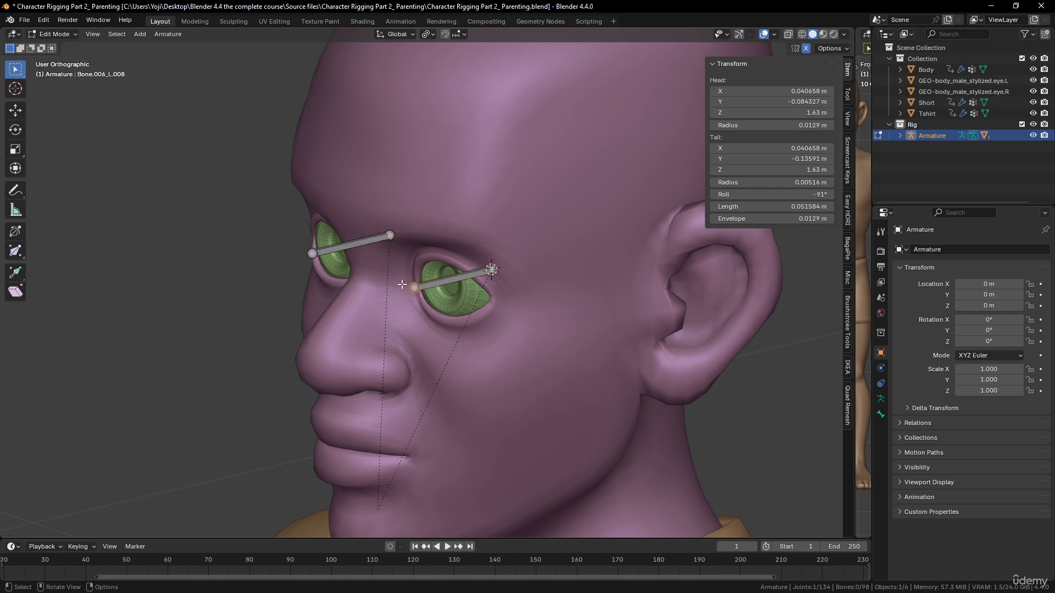
shift+click(311, 254)
scroll(392, 283, down, 3)
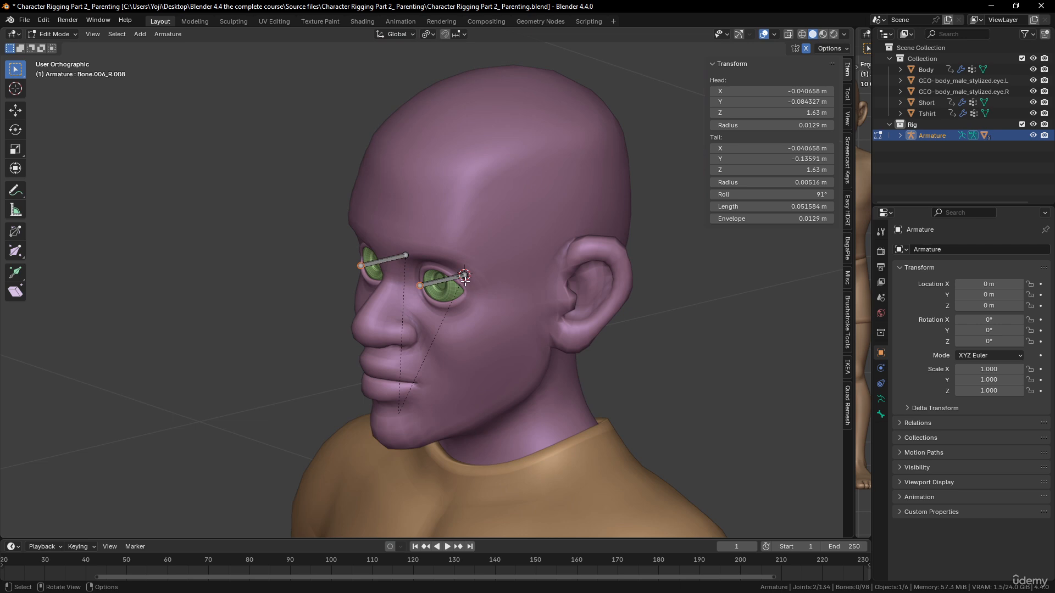
key(e)
key(y)
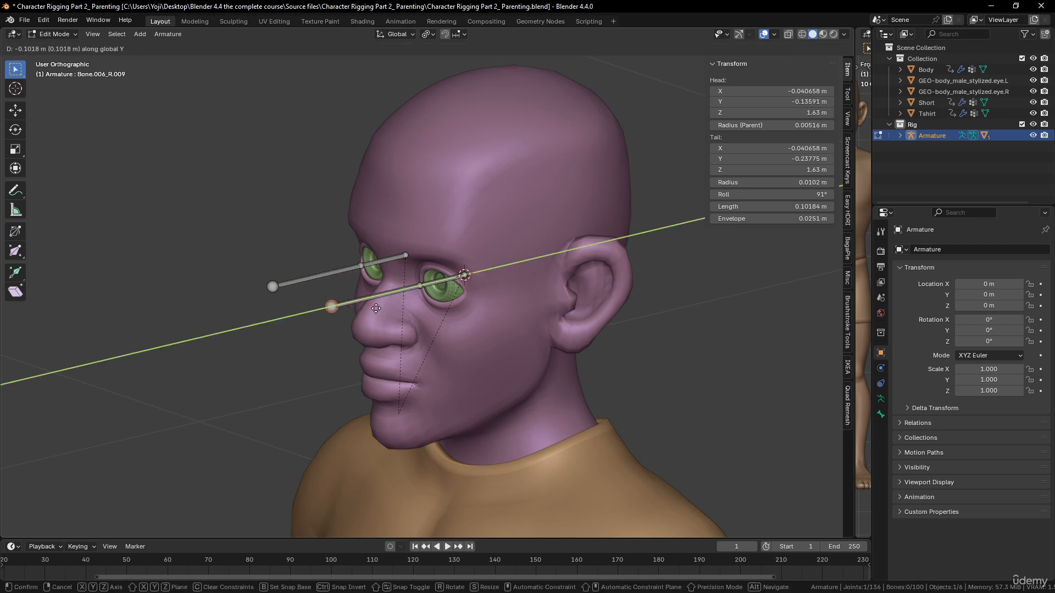
click(367, 312)
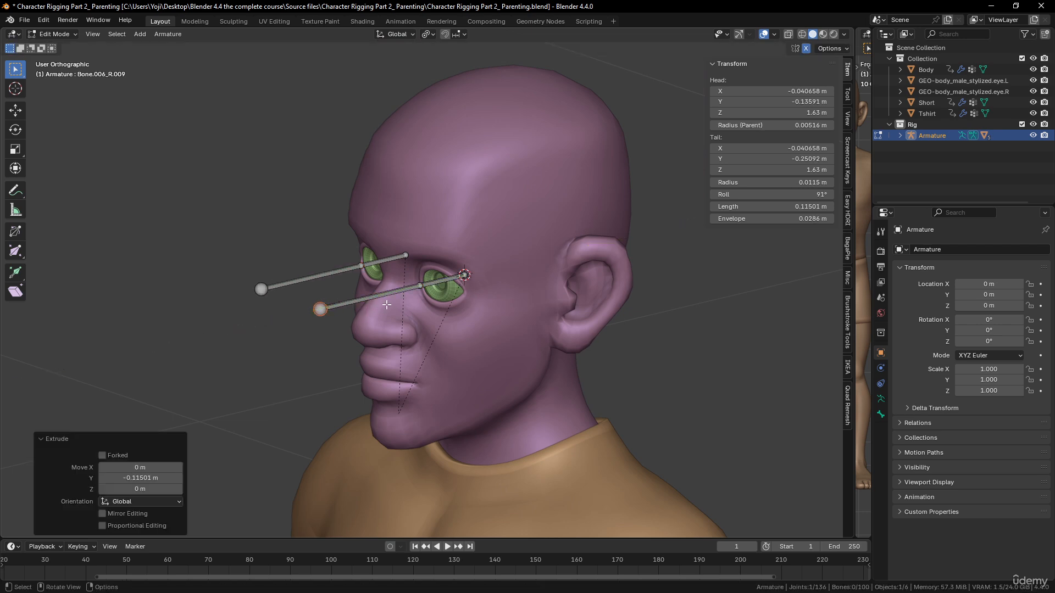
Extrude short vertical bones about 0.034 m up along Z from the new forward tips of both eyes.
key(e)
key(y)
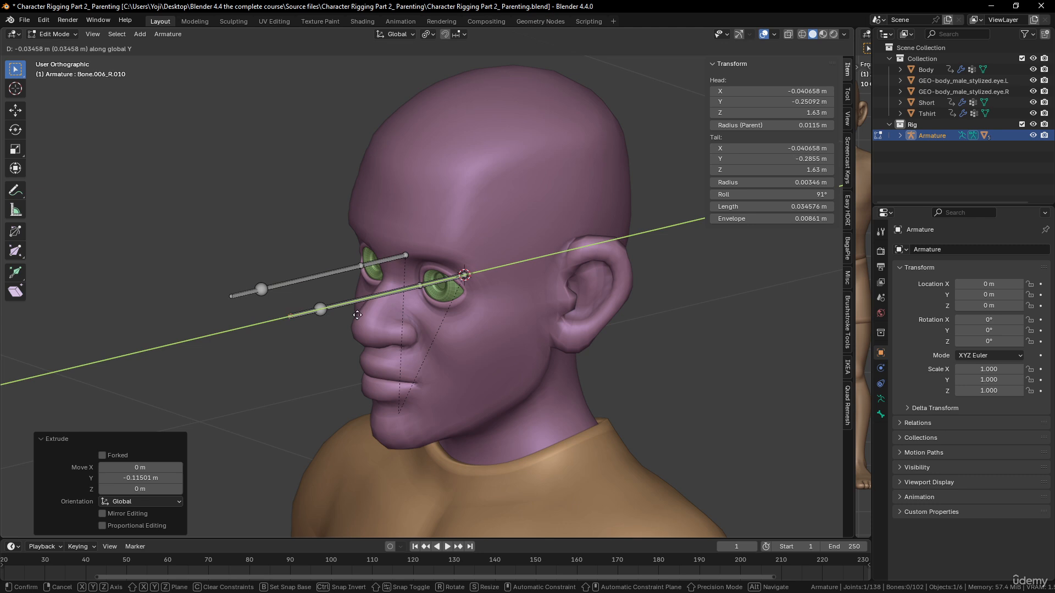
key(z)
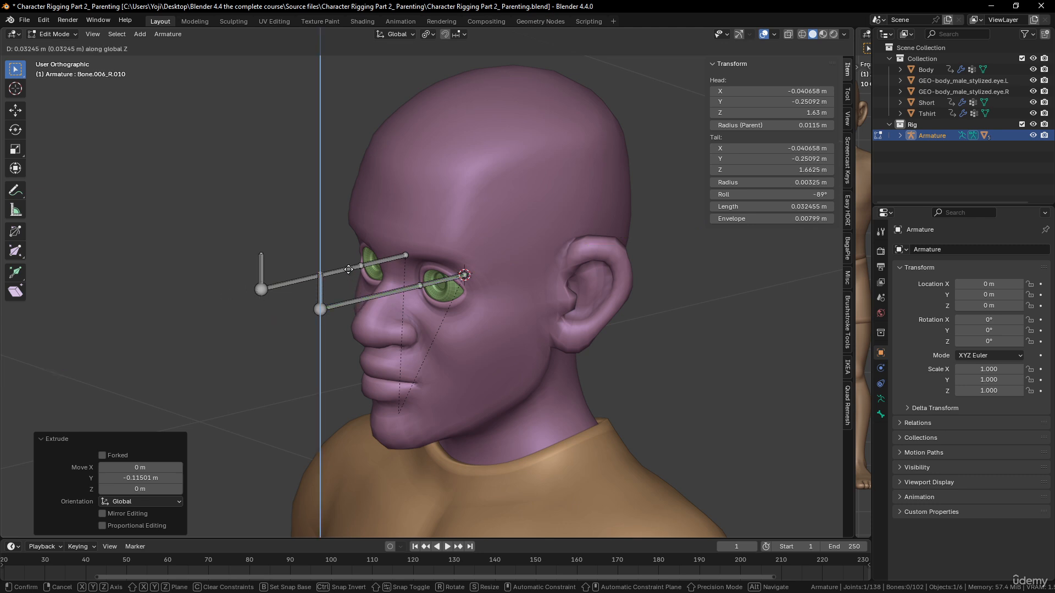
click(347, 267)
Delete the two long bones connecting the eye bones to the vertical bones in front of the face.
middle_drag(366, 303, 389, 309)
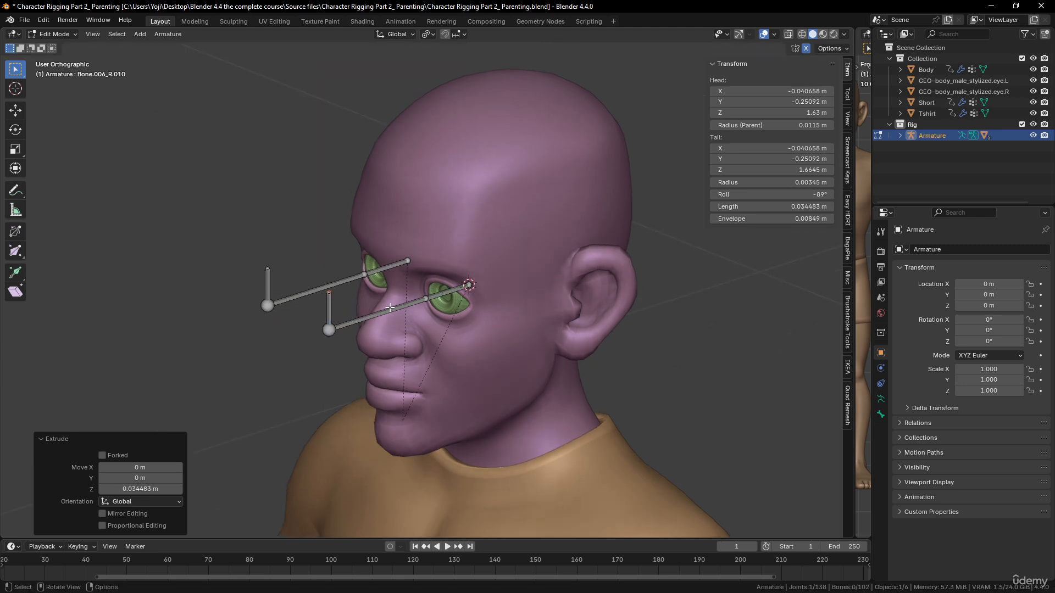
click(390, 309)
shift+click(339, 280)
key(x)
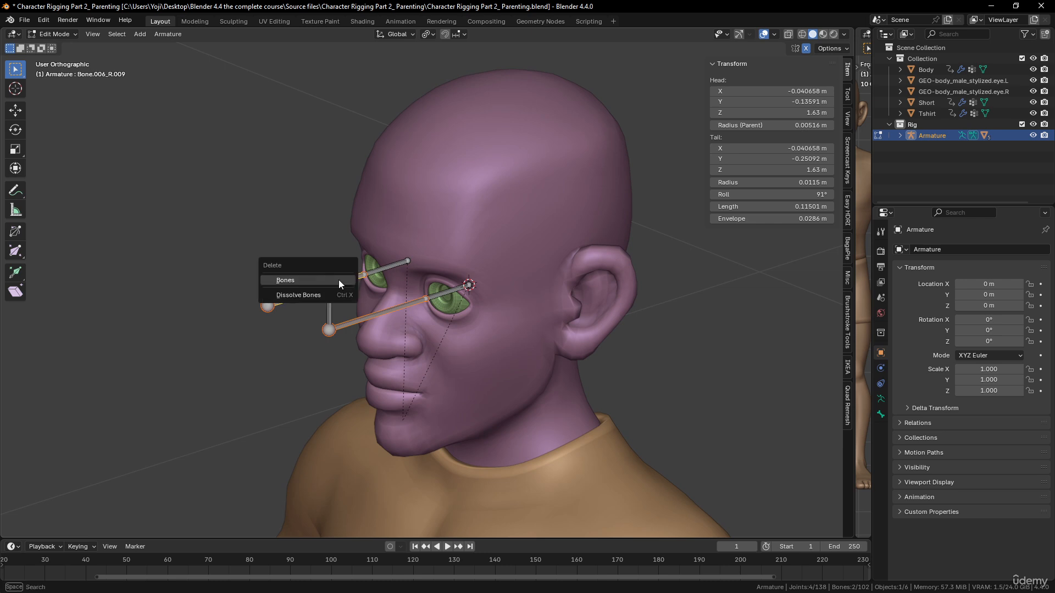
click(340, 279)
Select both short vertical control bones in front of the eyes.
middle_drag(401, 300, 427, 302)
scroll(417, 313, up, 2)
middle_drag(401, 339, 384, 341)
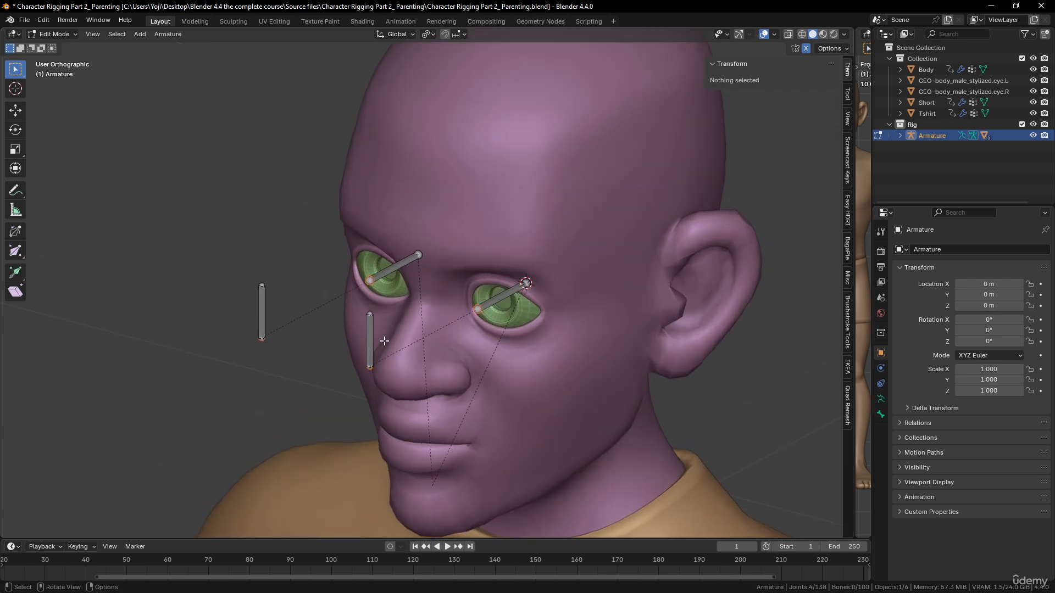
click(373, 335)
shift+click(267, 309)
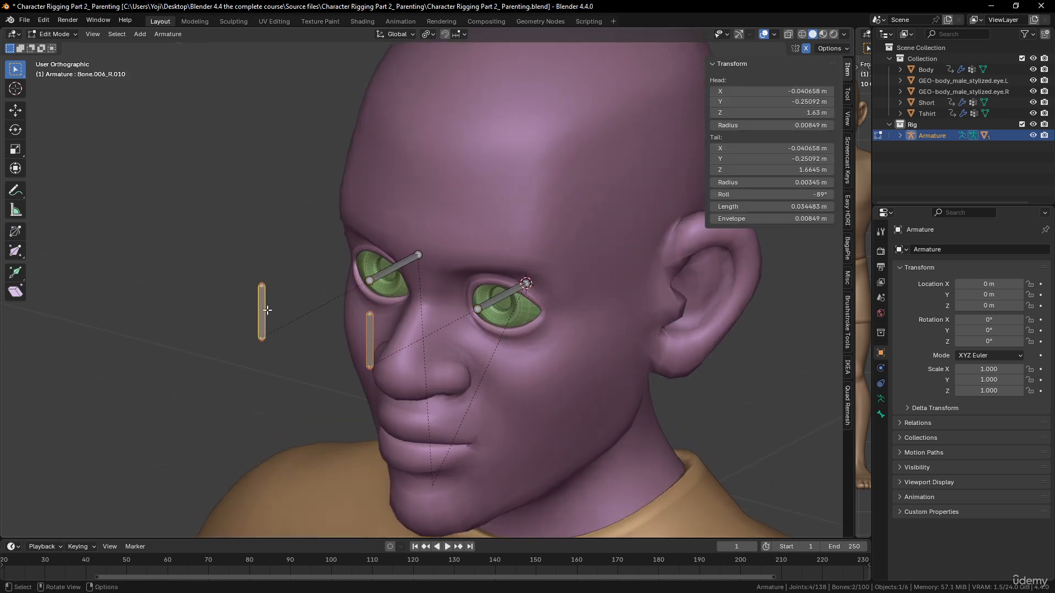
scroll(275, 309, down, 3)
scroll(431, 305, up, 1)
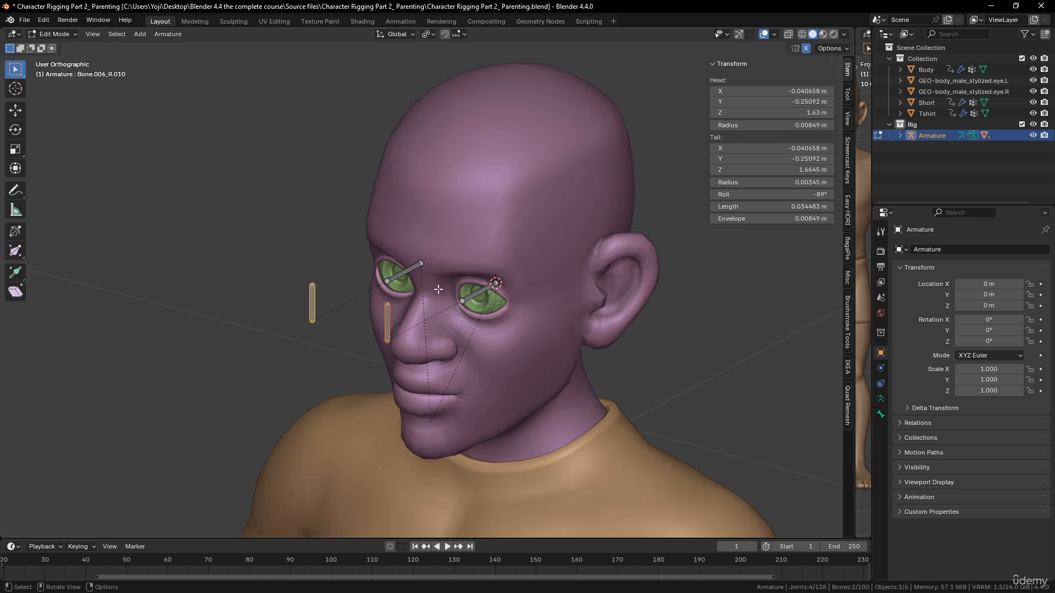
Try to duplicate the left eye's vertical control bone toward the middle of the face.
click(387, 319)
scroll(579, 391, up, 3)
middle_drag(485, 372, 458, 328)
scroll(514, 336, up, 1)
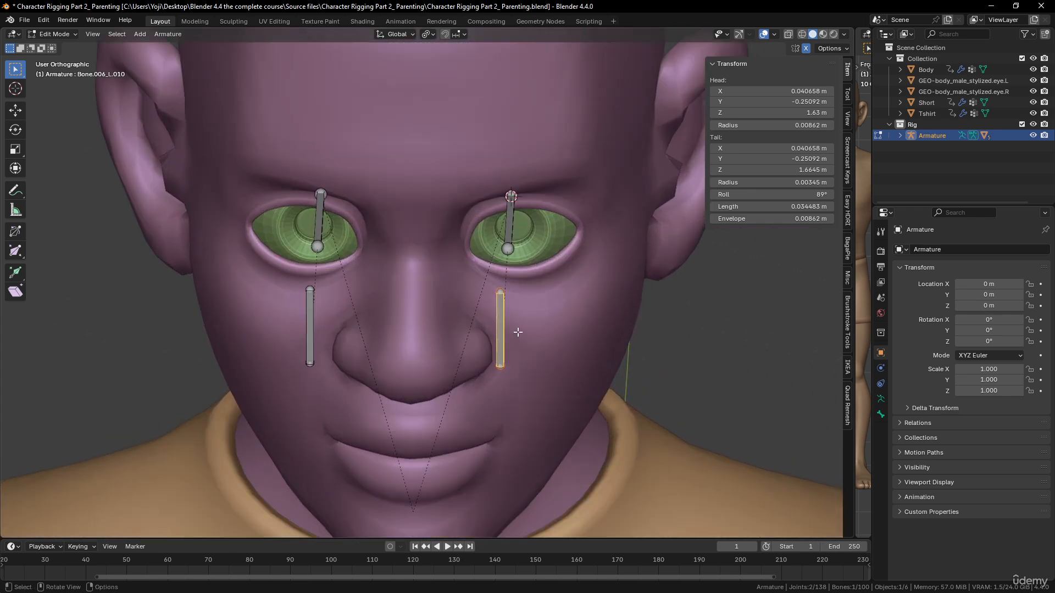
key(shift+d)
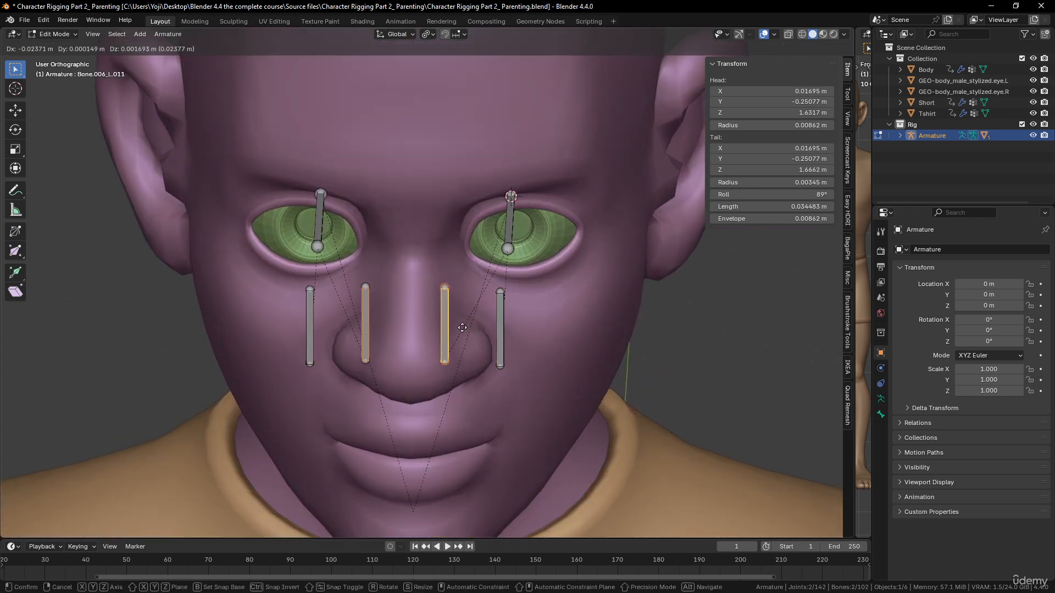
key(Escape)
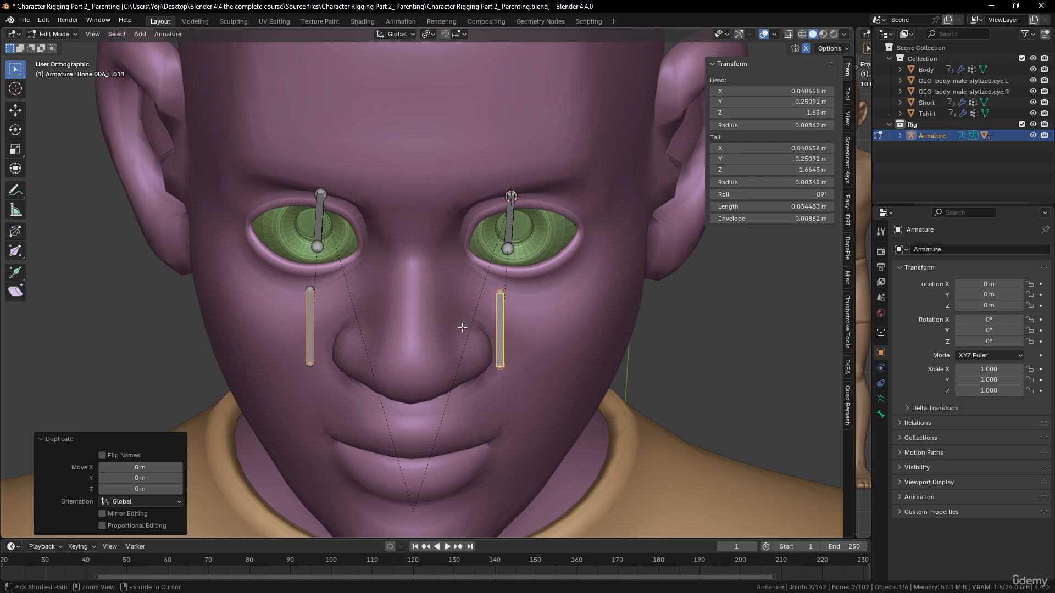
key(ctrl+z)
Reveal all the hidden armature bones around the head.
middle_drag(478, 320, 440, 291)
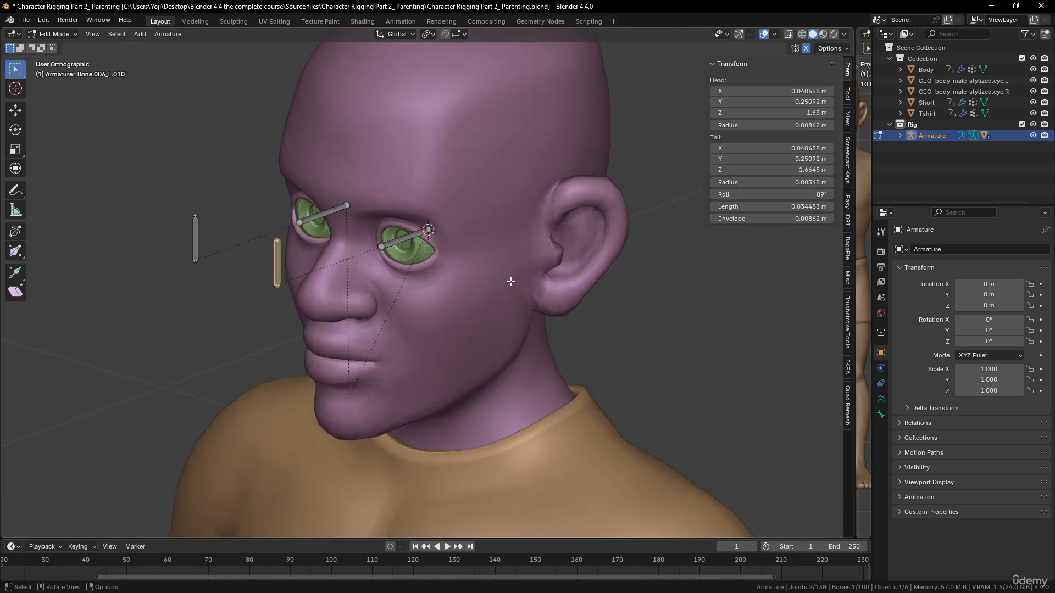
key(alt+h)
middle_drag(511, 282, 432, 304)
scroll(405, 341, up, 3)
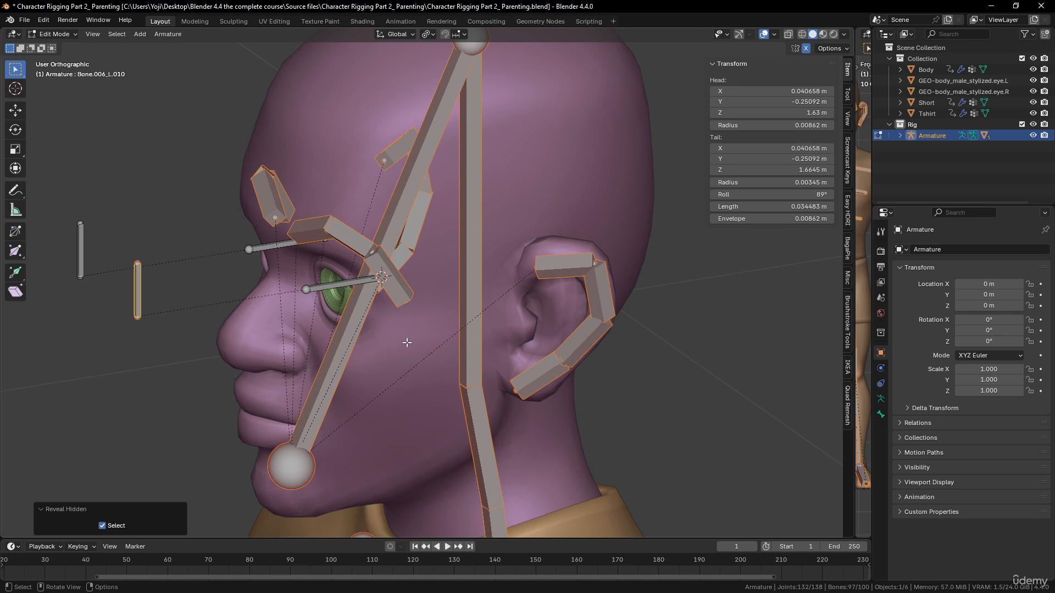
Extrude a bone from the chin tip to in front of the eyes, and extrude a vertical bone about 0.037 m long from its end.
click(289, 460)
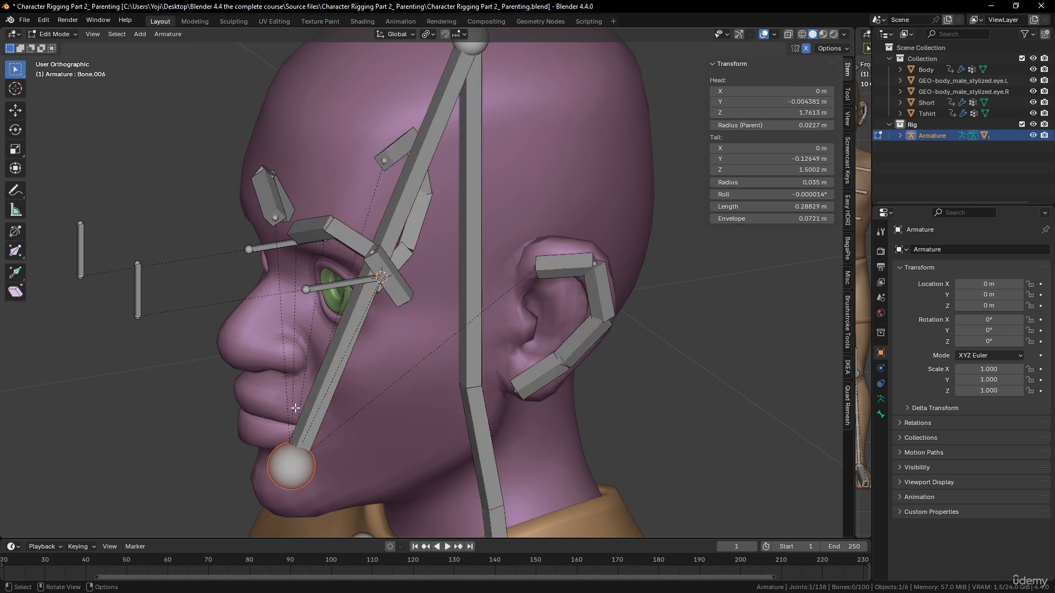
key(KP_3)
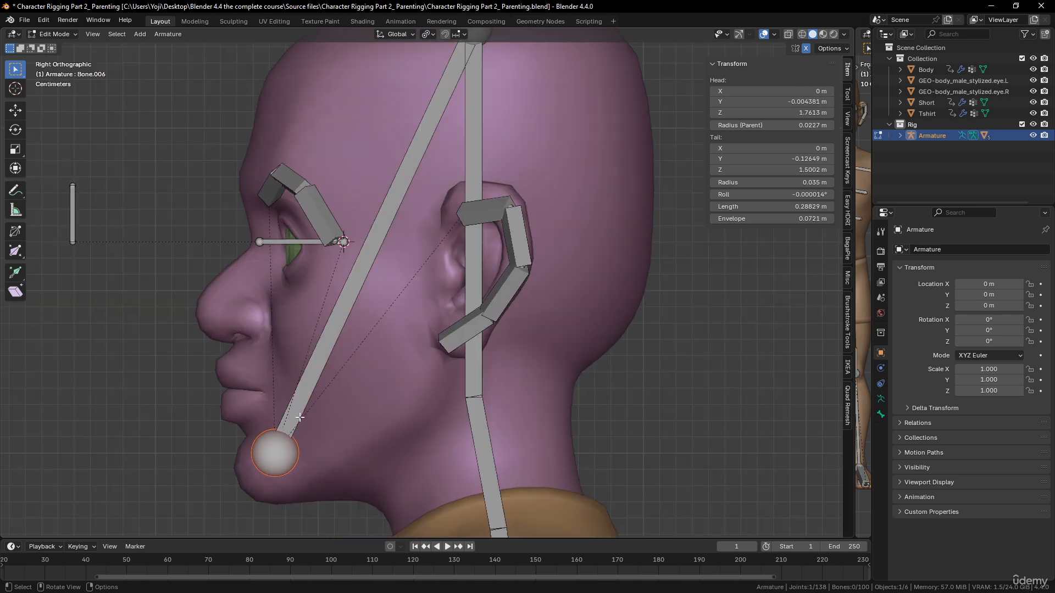
key(e)
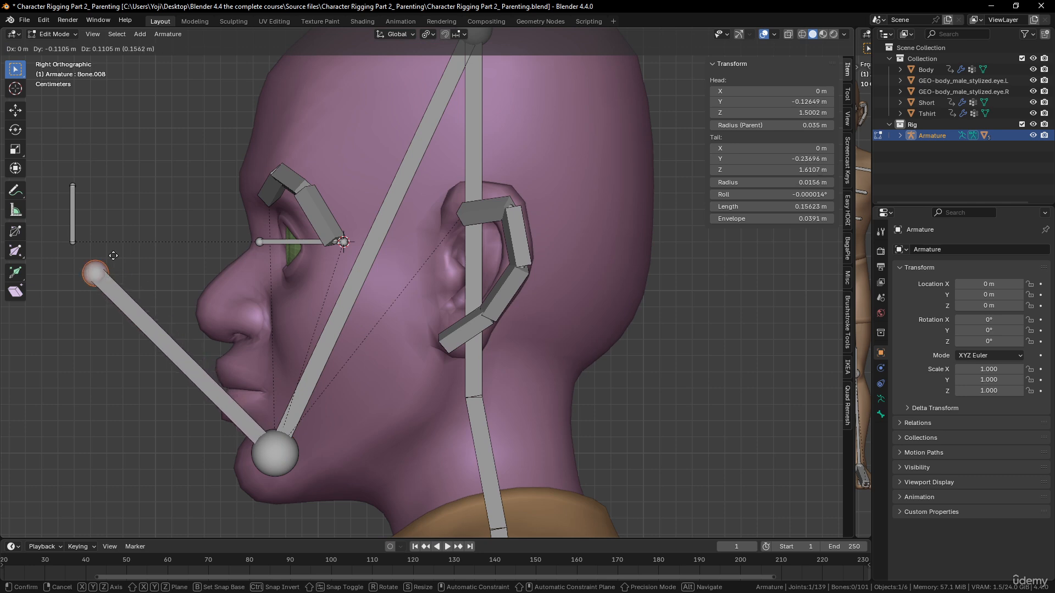
click(95, 230)
key(e)
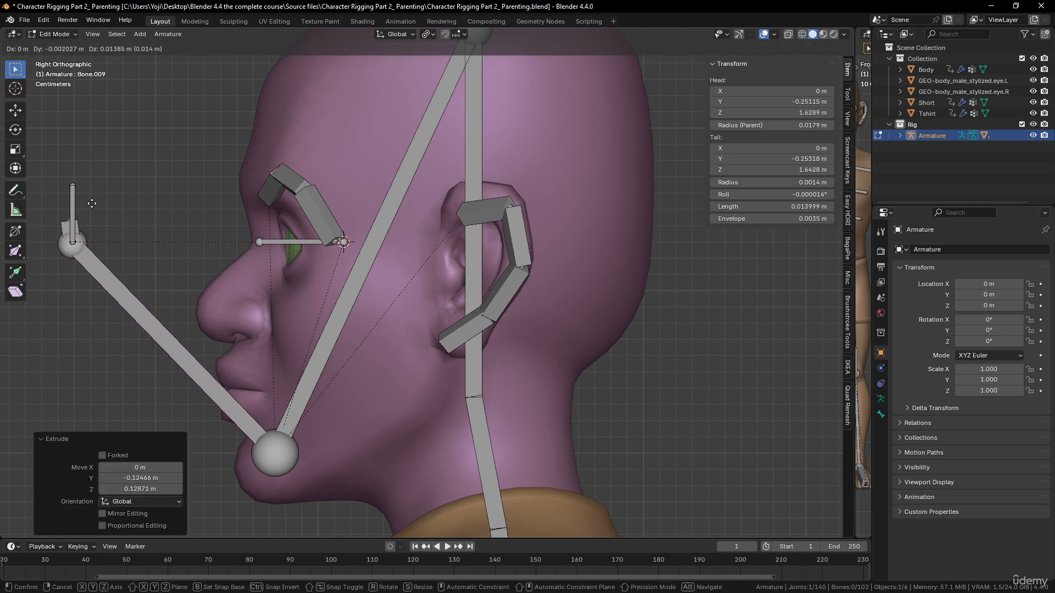
right_click(94, 170)
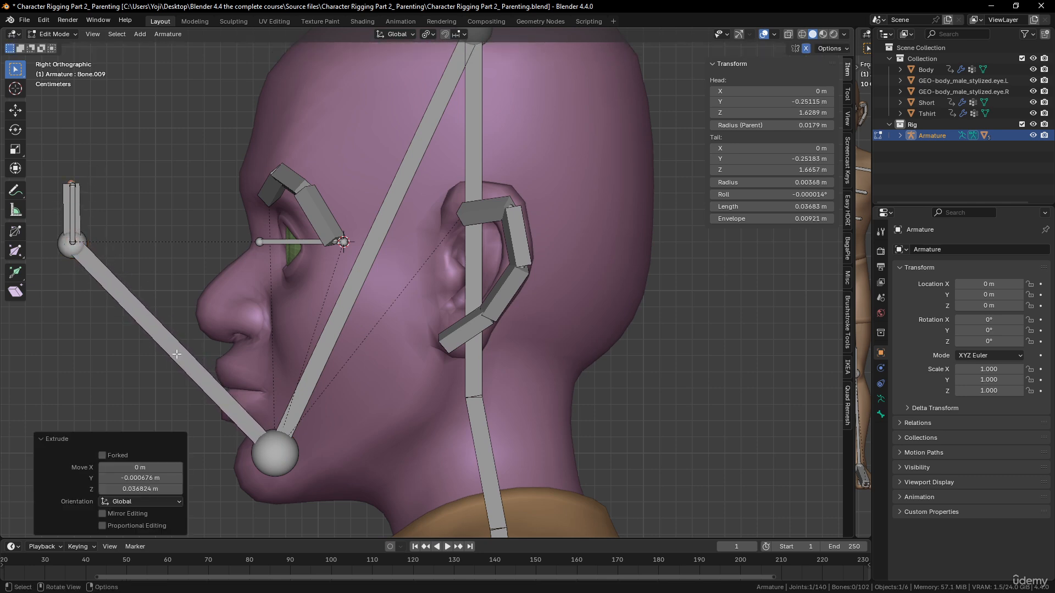
Delete the long diagonal bone connecting the chin to the new central vertical bone.
click(168, 341)
key(x)
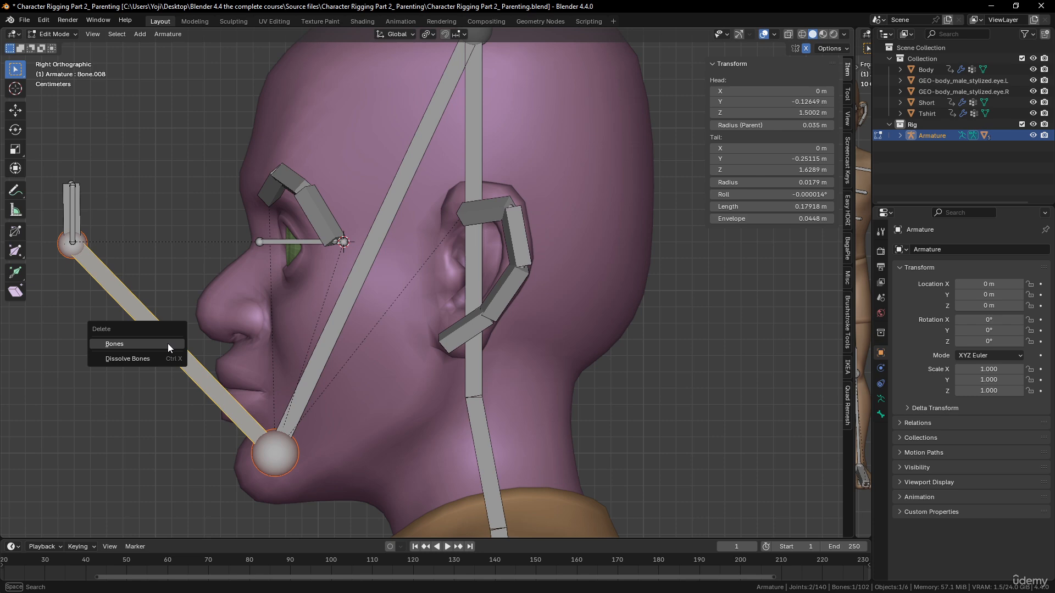
click(167, 345)
middle_drag(168, 346, 367, 347)
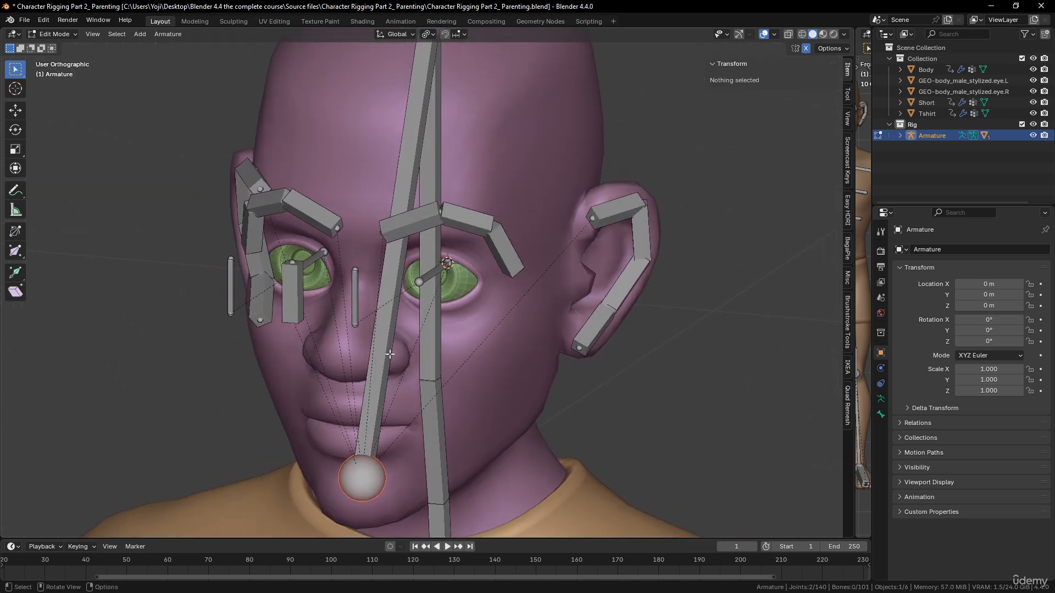
Hide every armature bone except the two eye bones and the three vertical control bones in front of the face.
click(356, 292)
shift+click(291, 291)
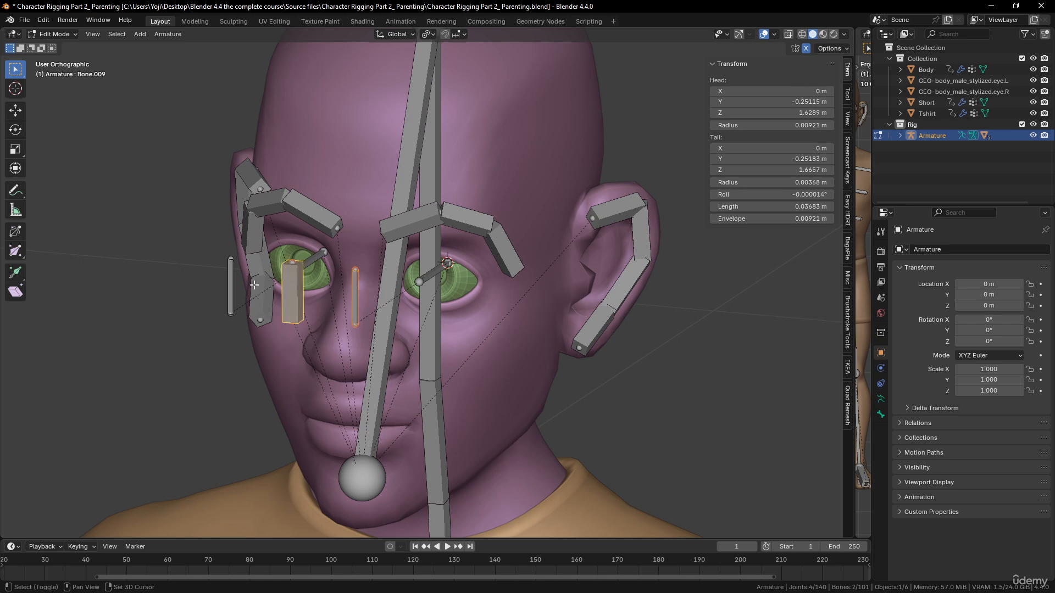
shift+click(230, 276)
middle_drag(229, 277, 314, 283)
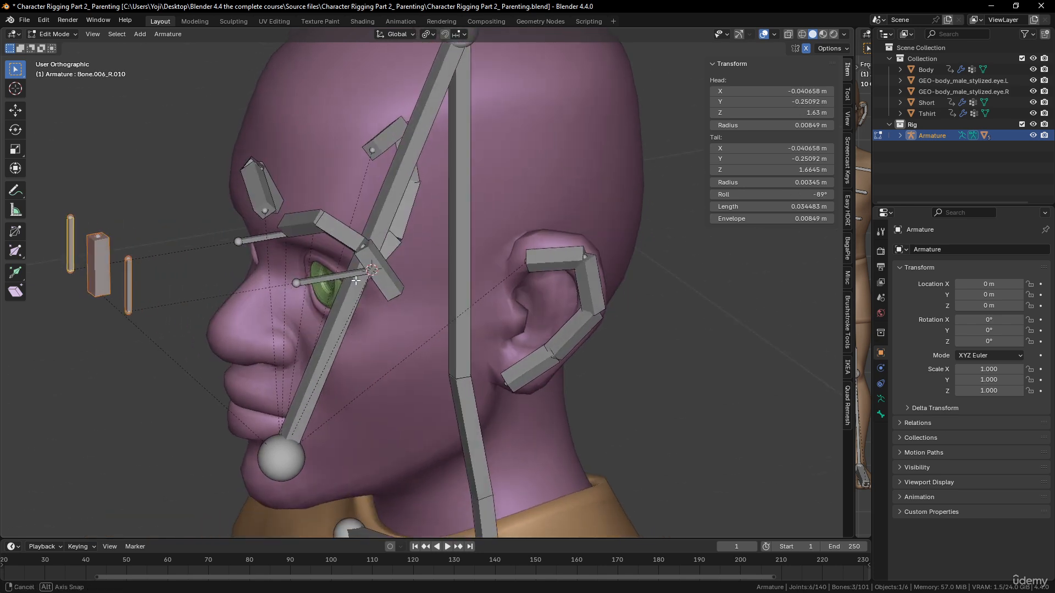
shift+click(313, 283)
shift+click(262, 237)
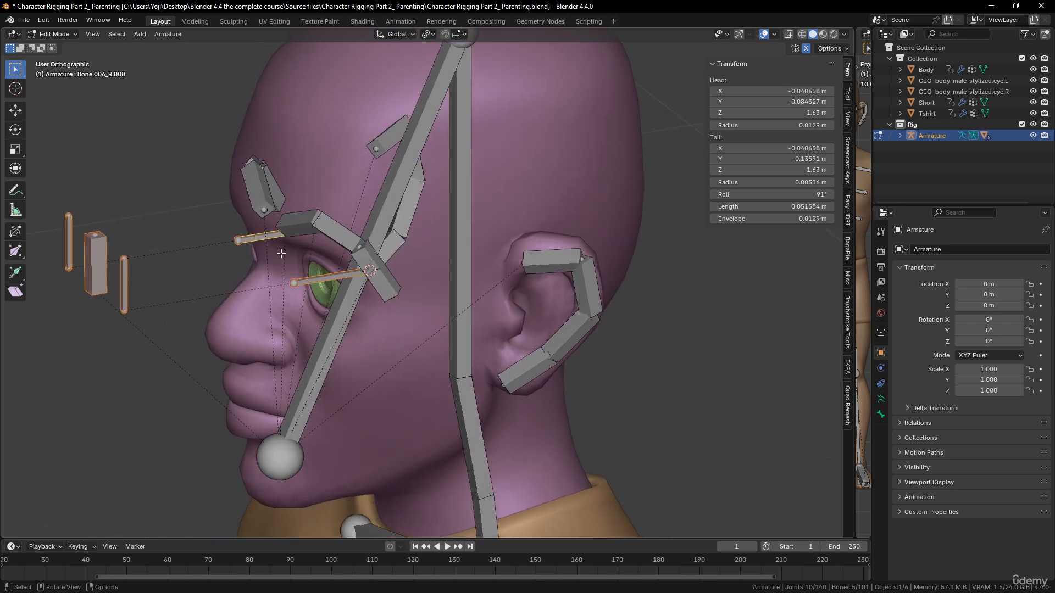
key(ctrl+i)
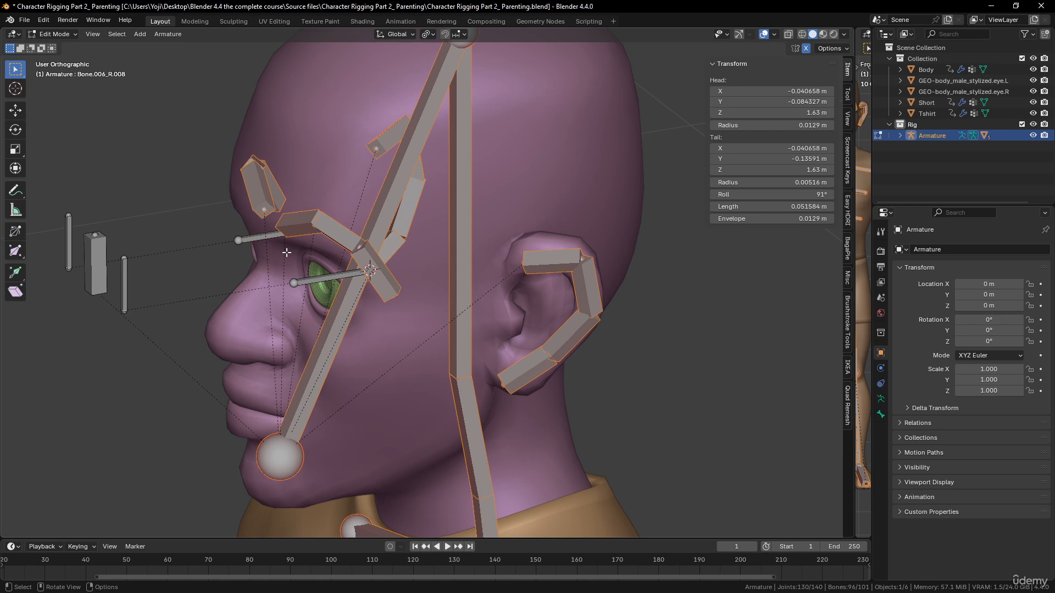
key(h)
middle_drag(286, 253, 413, 380)
scroll(434, 396, up, 3)
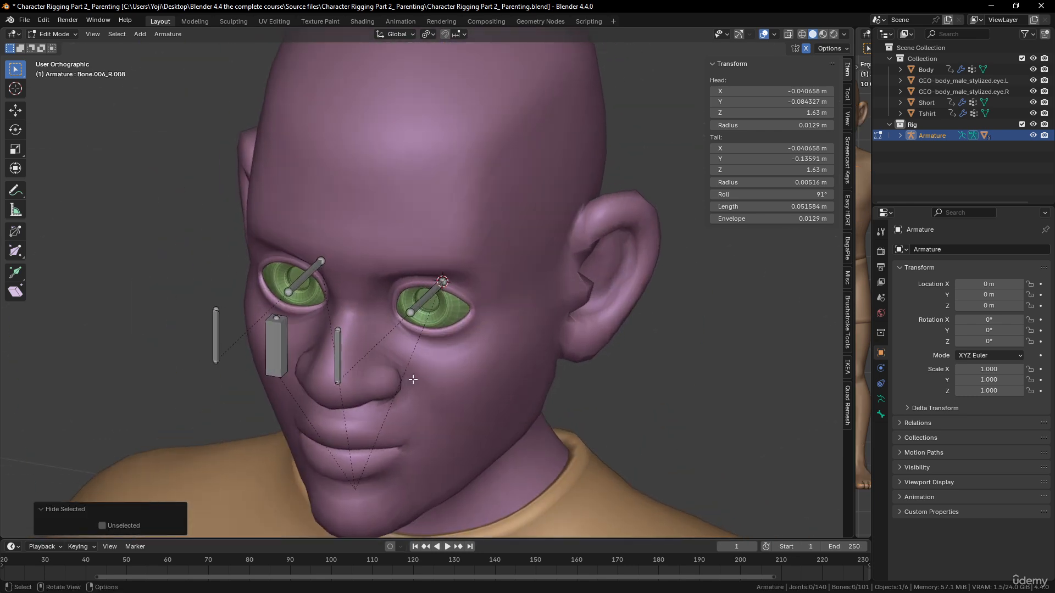
Parent the two side control bones to the central control bone with Keep Offset.
click(339, 336)
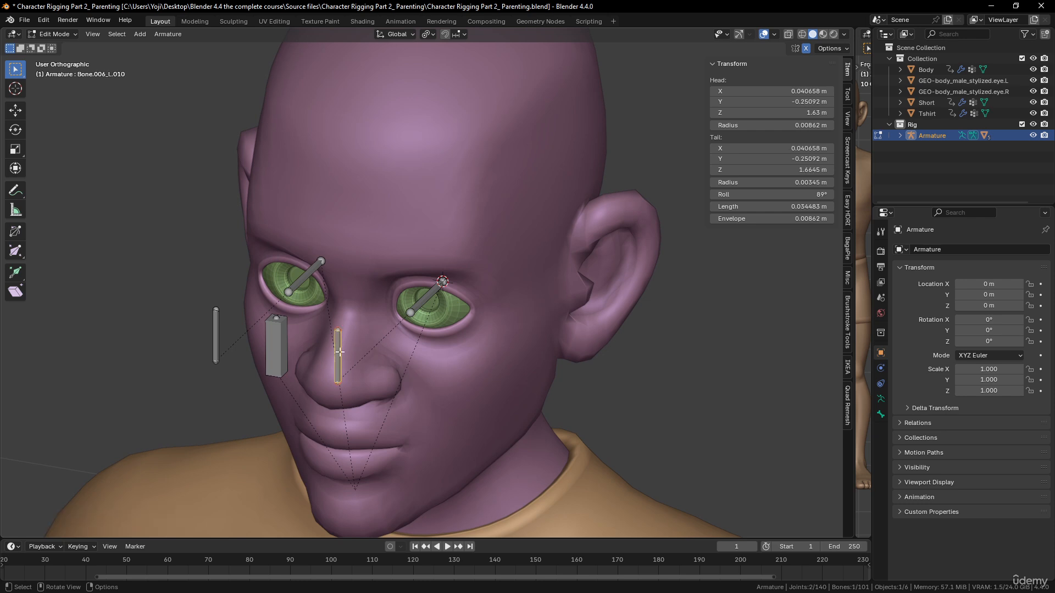
shift+click(216, 325)
shift+click(275, 339)
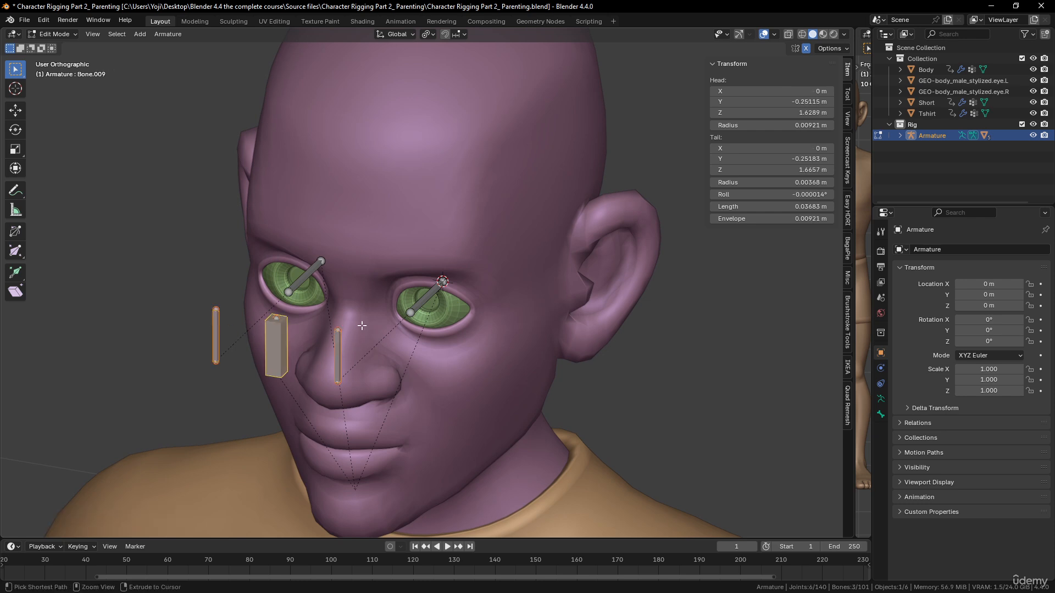
key(ctrl+p)
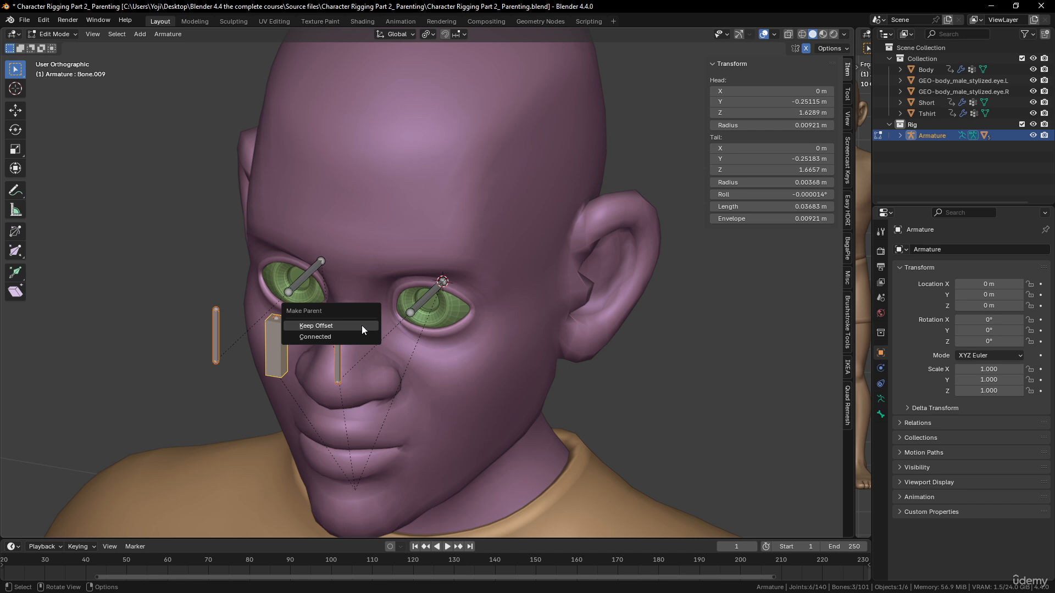
click(360, 325)
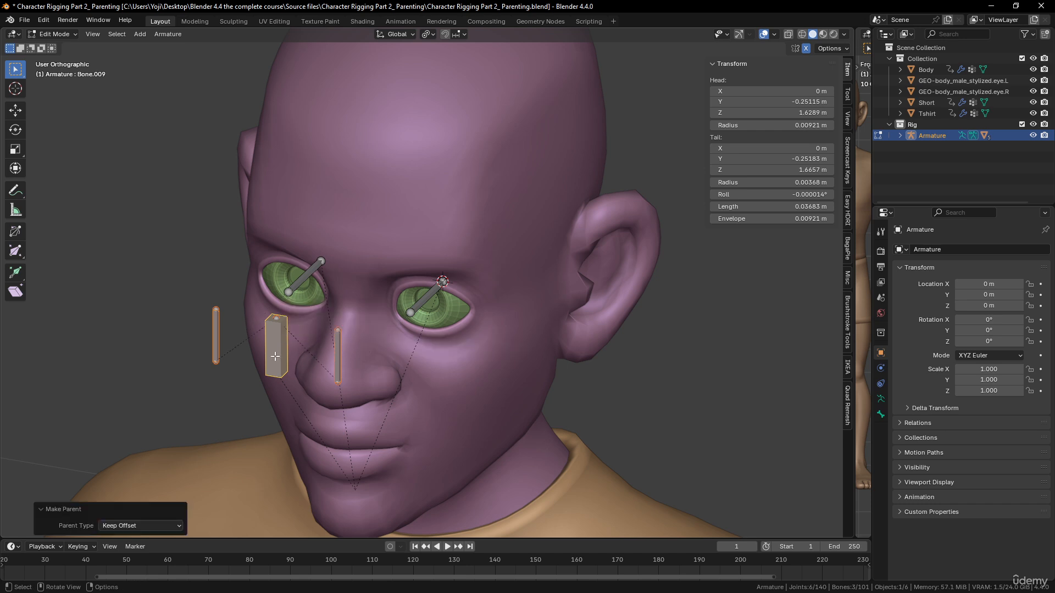
Try moving and scaling the central control bone in Pose Mode to test the parenting of the side bones.
key(ctrl+Tab)
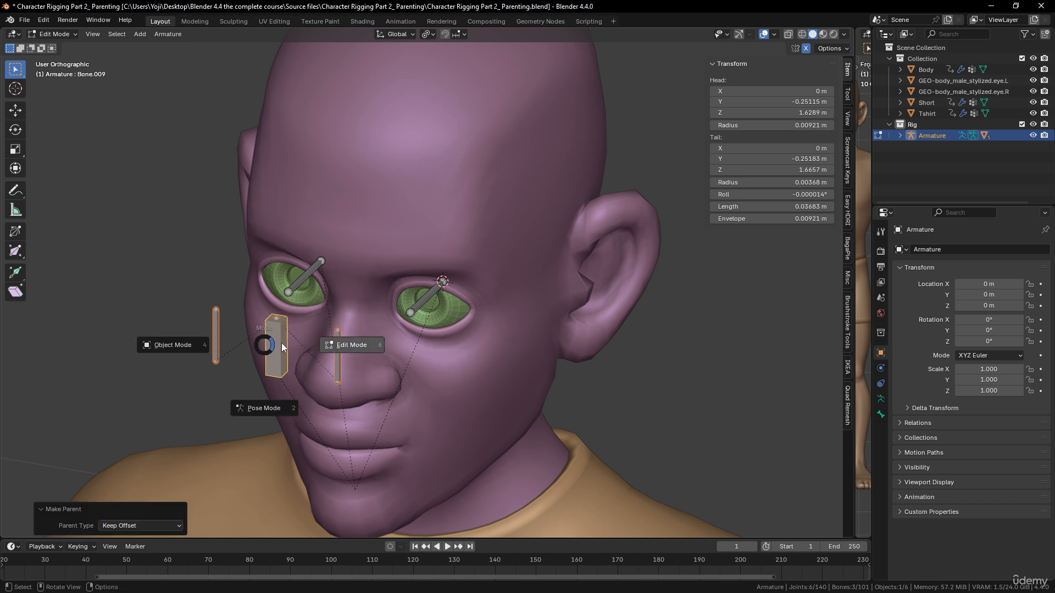
click(275, 390)
click(279, 344)
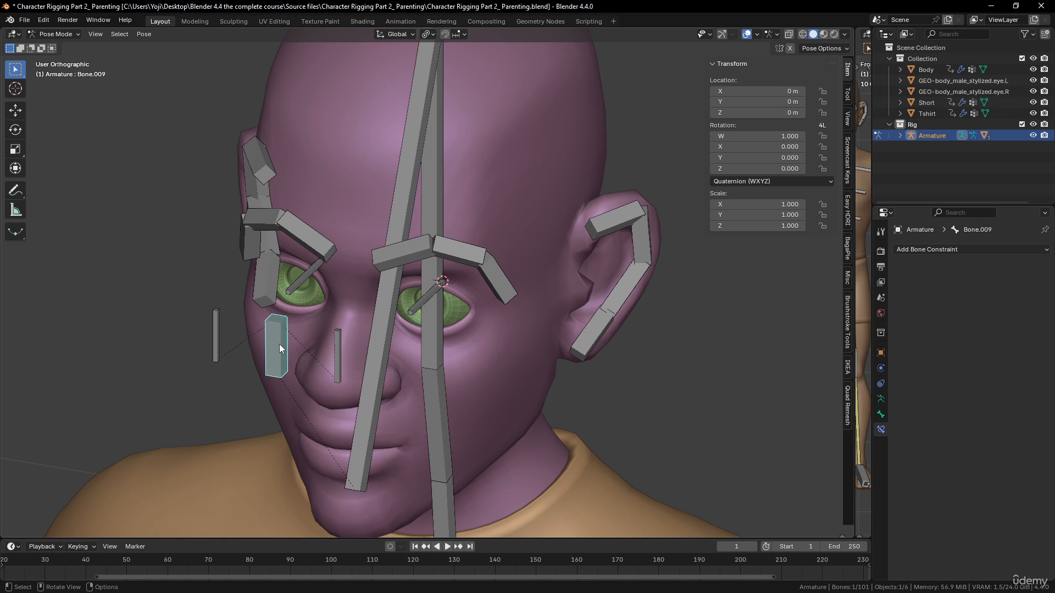
key(g)
right_click(298, 342)
key(s)
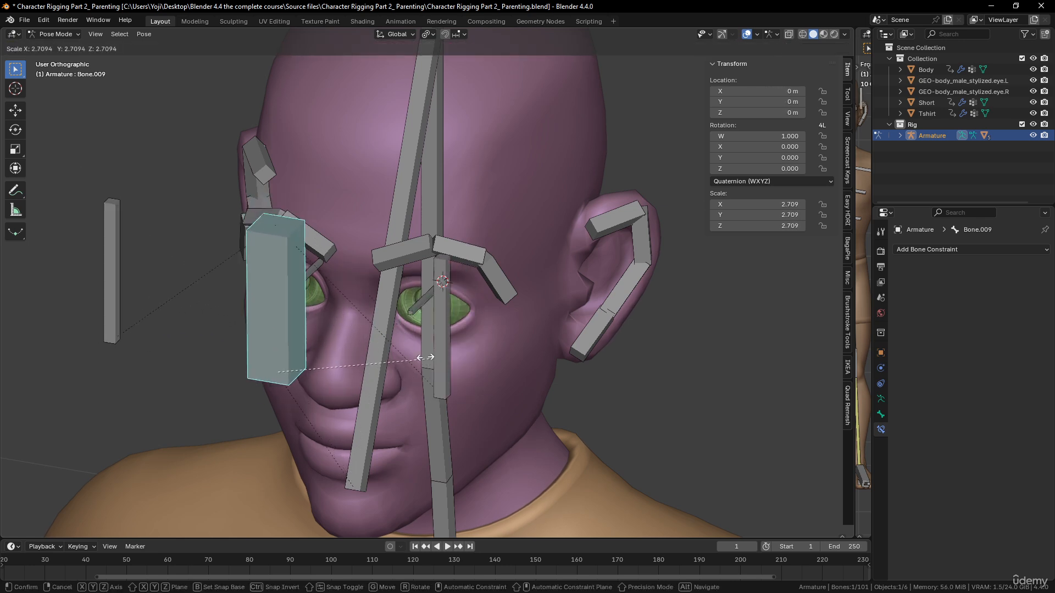
right_click(498, 364)
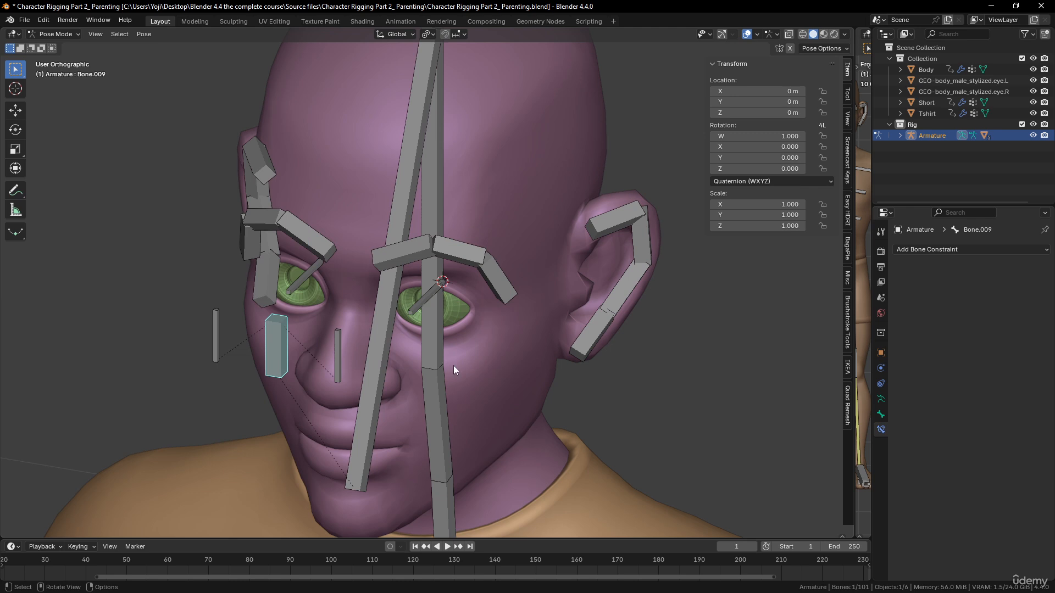
Return to Edit Mode and examine the left eye bone and the two side control bones one by one.
key(Tab)
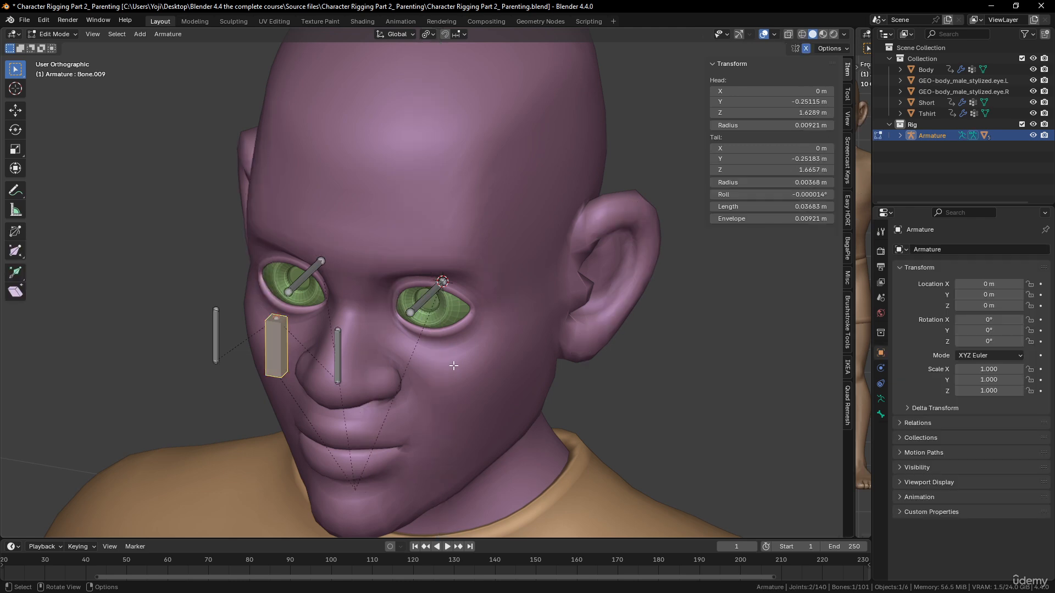
middle_drag(454, 365, 369, 333)
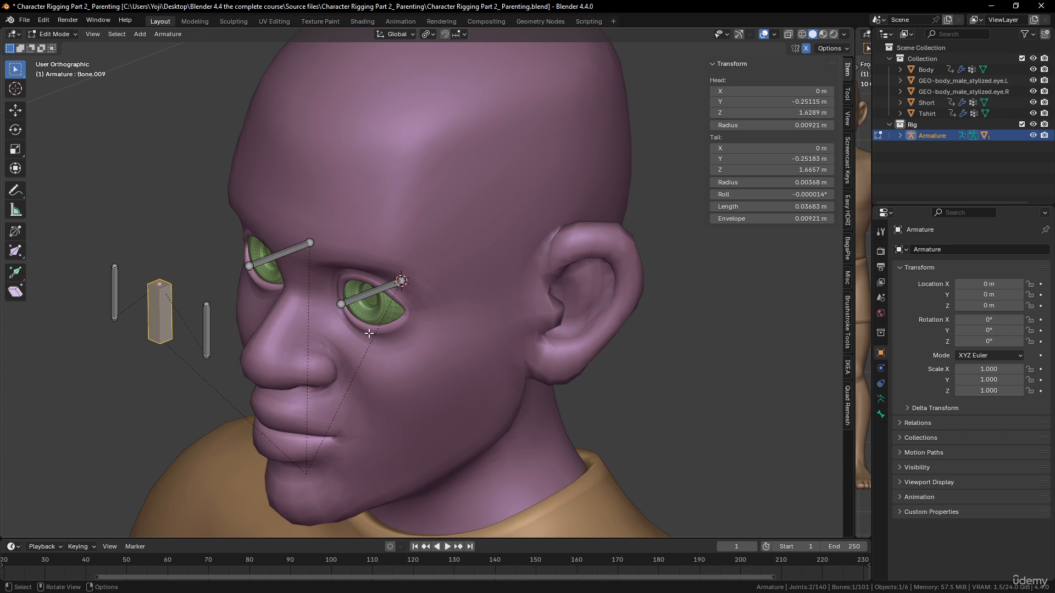
click(367, 293)
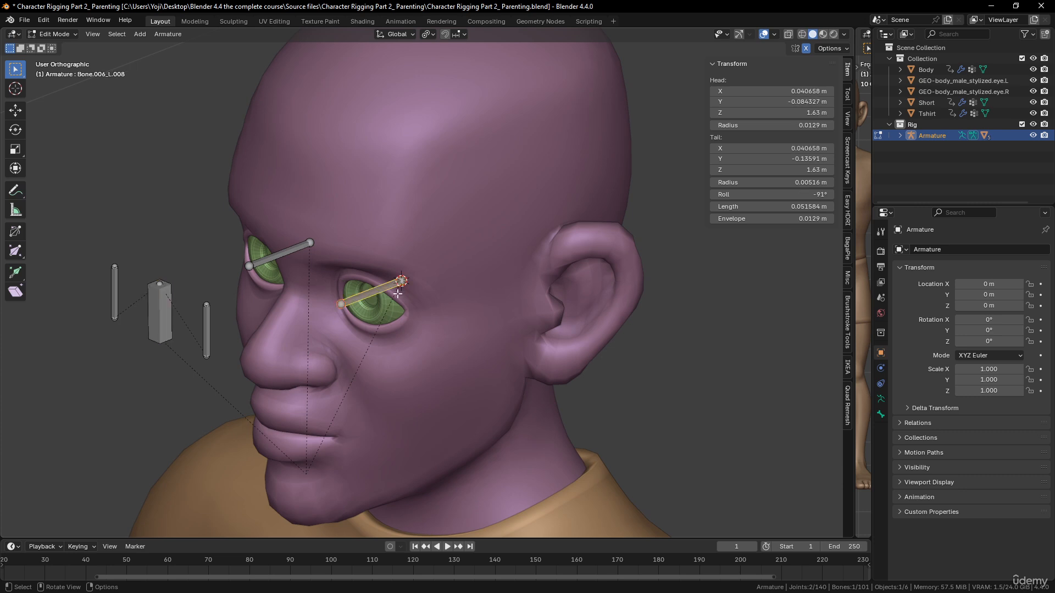
click(207, 317)
click(114, 290)
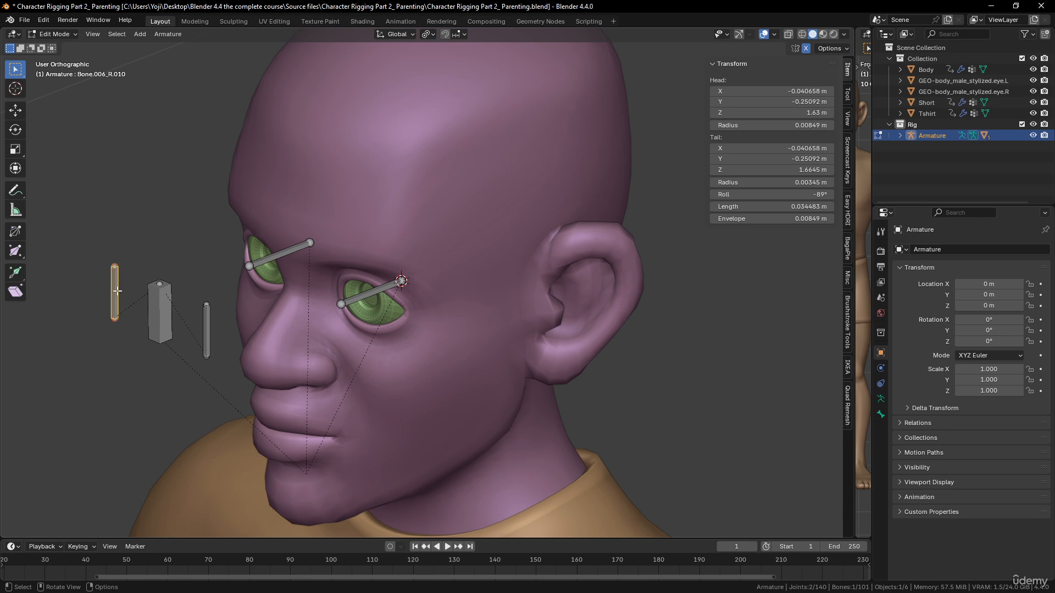
click(207, 322)
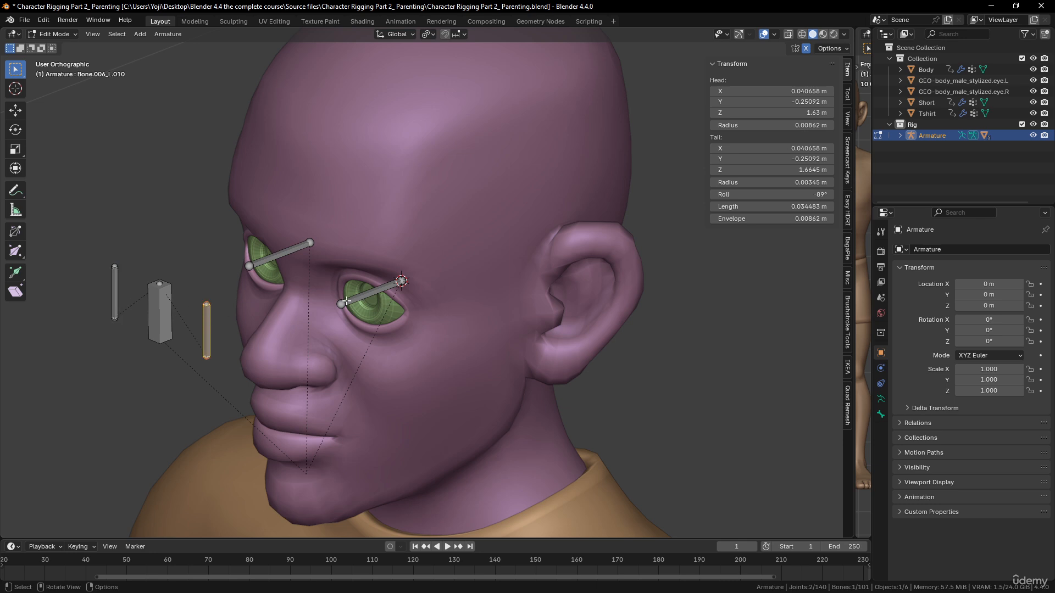
In Pose Mode, add a Track To constraint to the left eye bone with the left side control bone as its target.
key(ctrl+Tab)
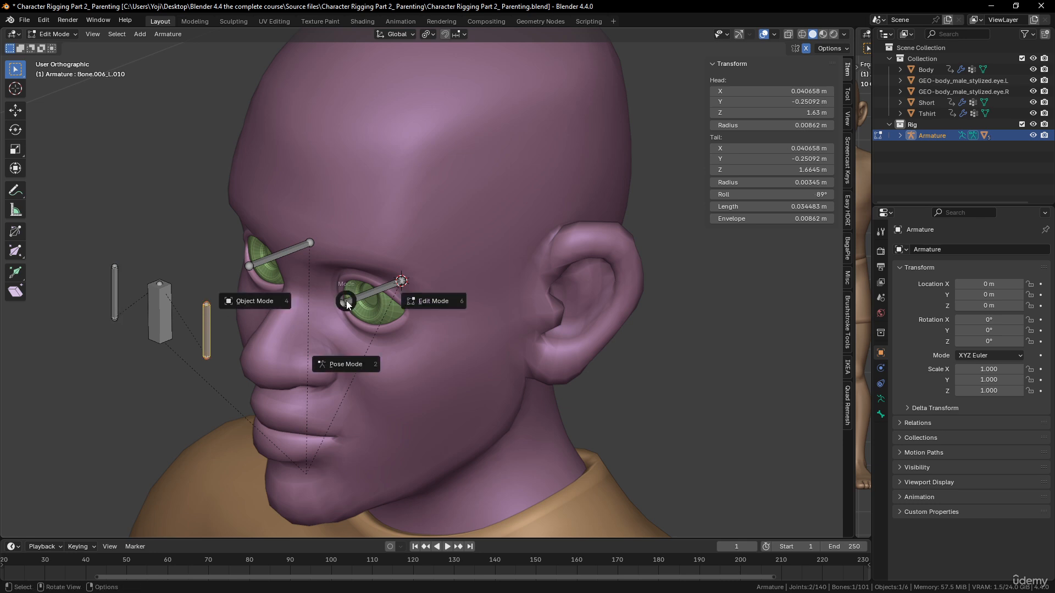
click(356, 362)
middle_drag(277, 324, 137, 298)
click(321, 286)
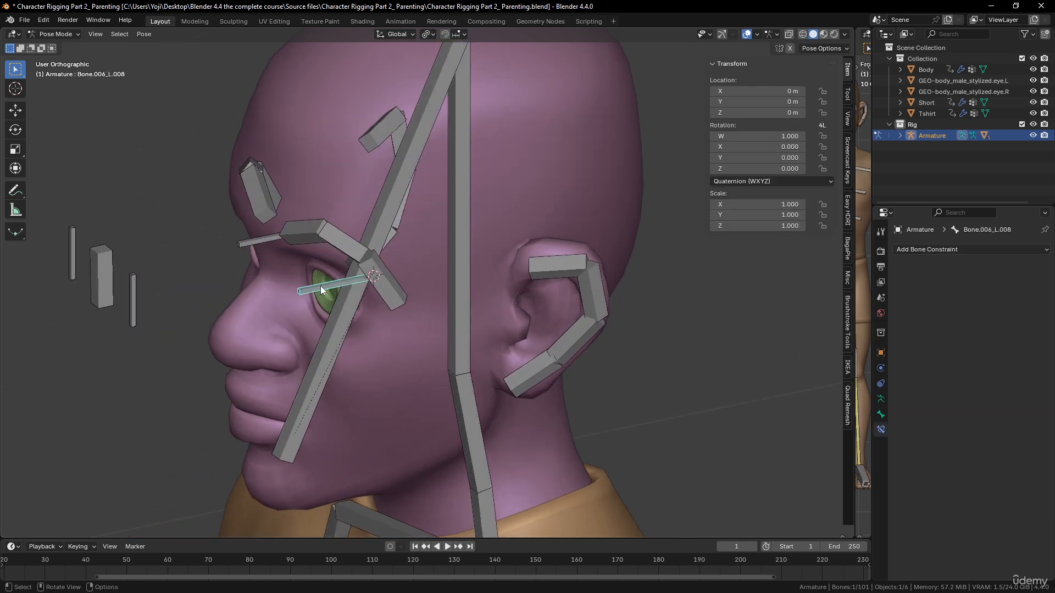
click(133, 303)
shift+click(310, 287)
middle_drag(384, 333, 410, 331)
key(shift+ctrl+c)
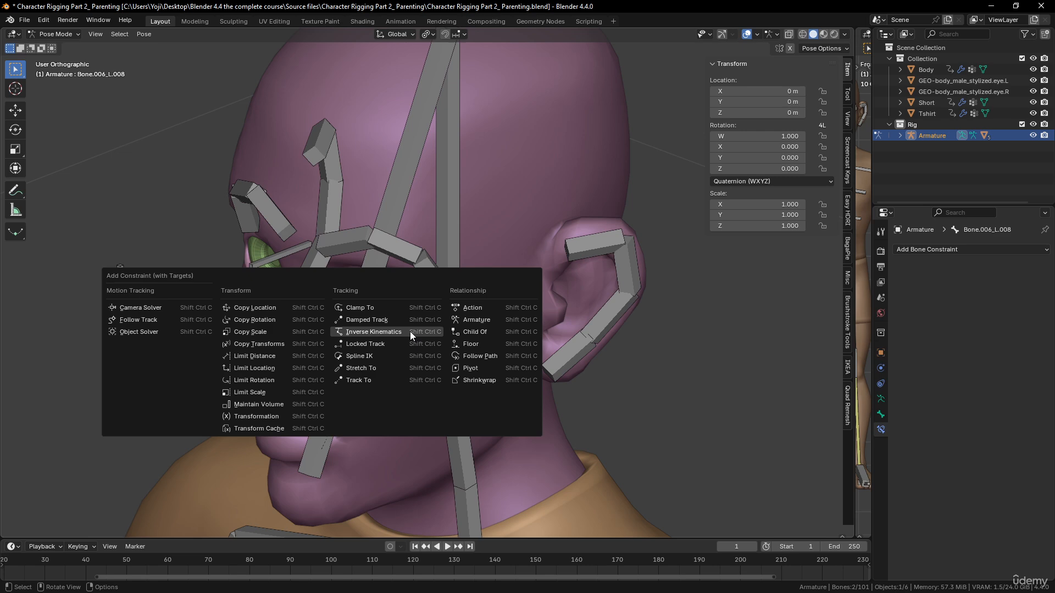
click(403, 380)
middle_drag(406, 351, 341, 315)
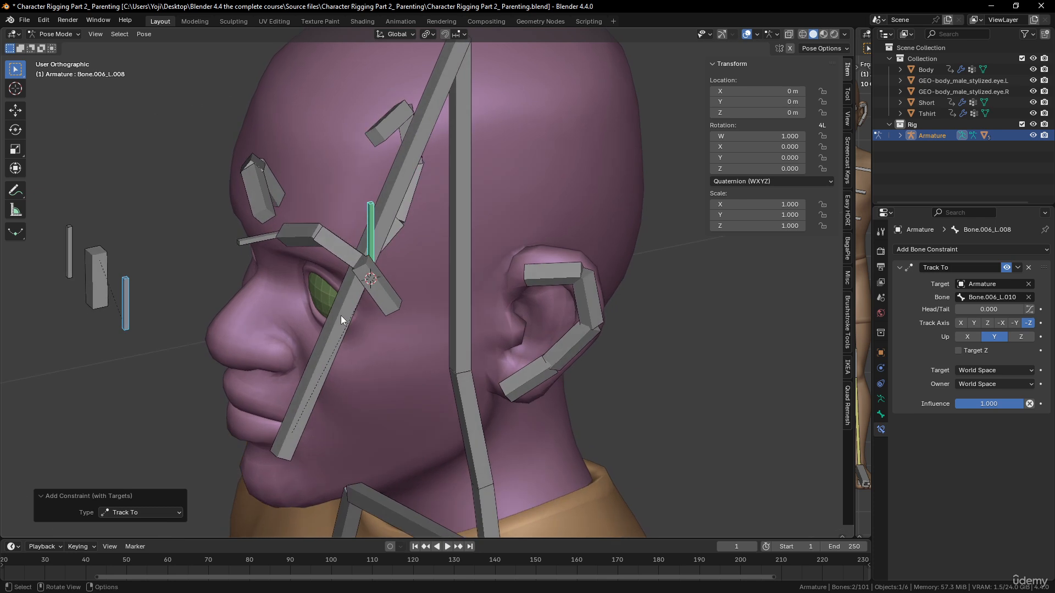
Set the left eye bone's Track To constraint to Track Axis Y and Up axis Z.
click(988, 323)
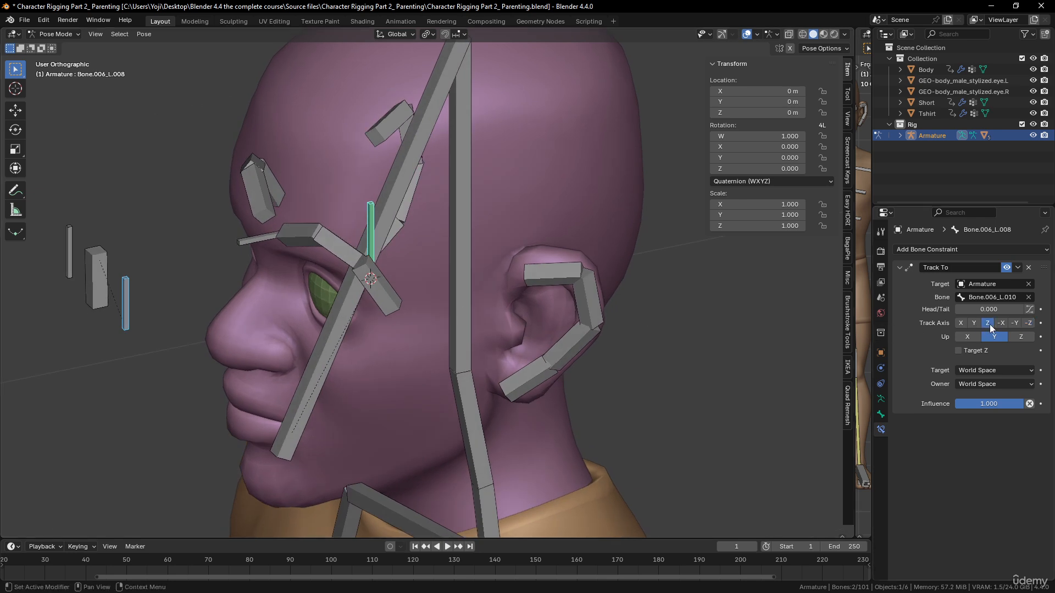
click(1015, 323)
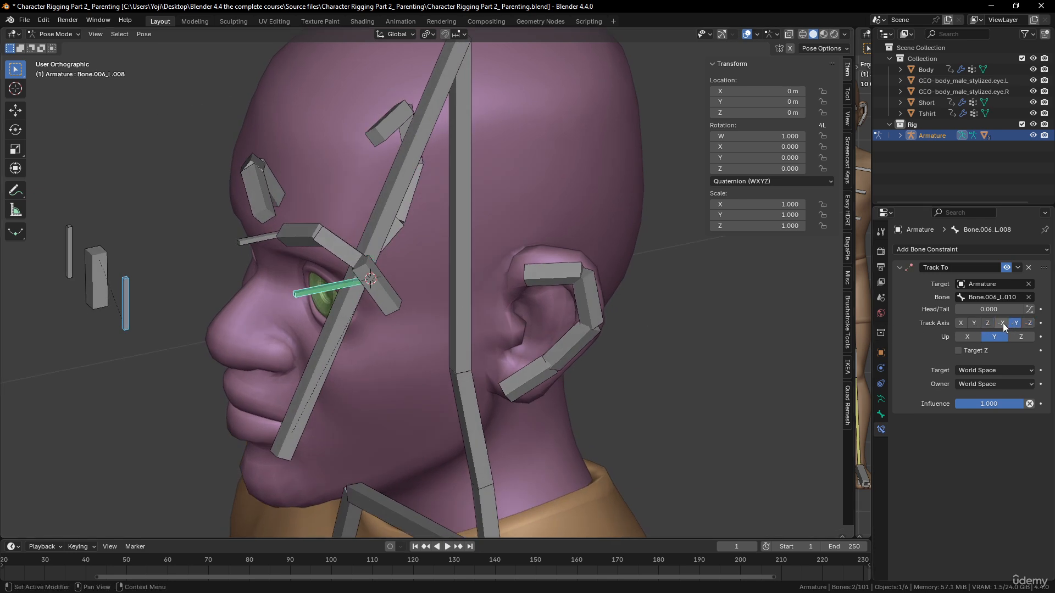
middle_drag(388, 312, 189, 344)
click(173, 334)
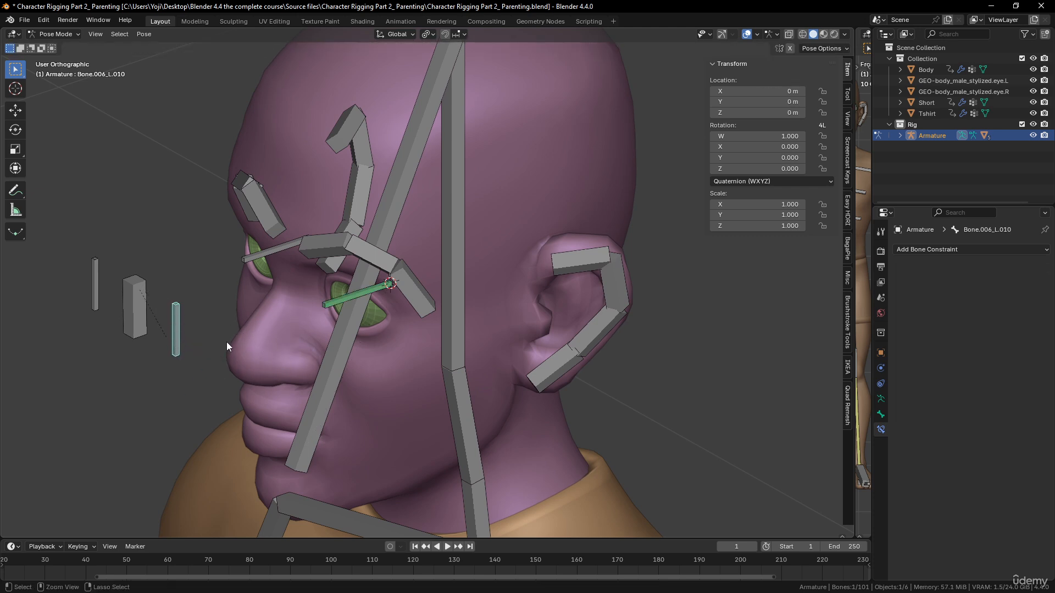
key(ctrl+z)
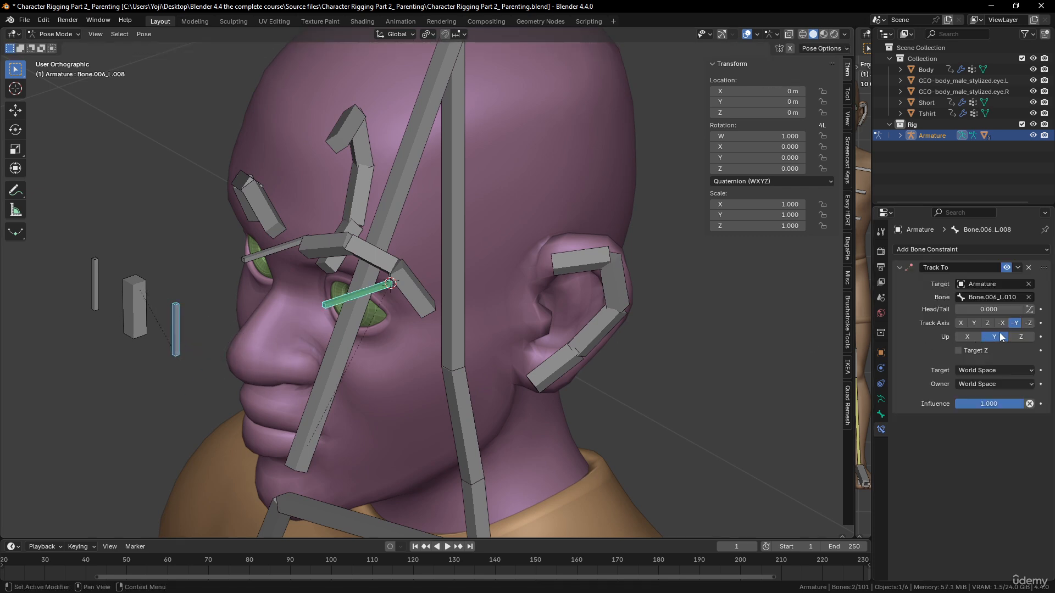
click(1023, 336)
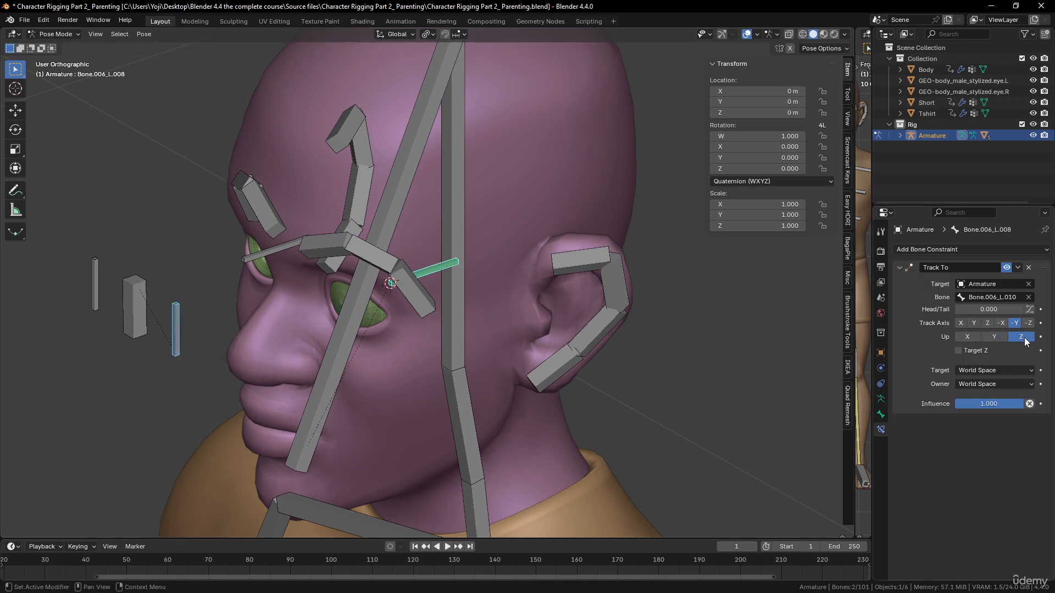
click(977, 323)
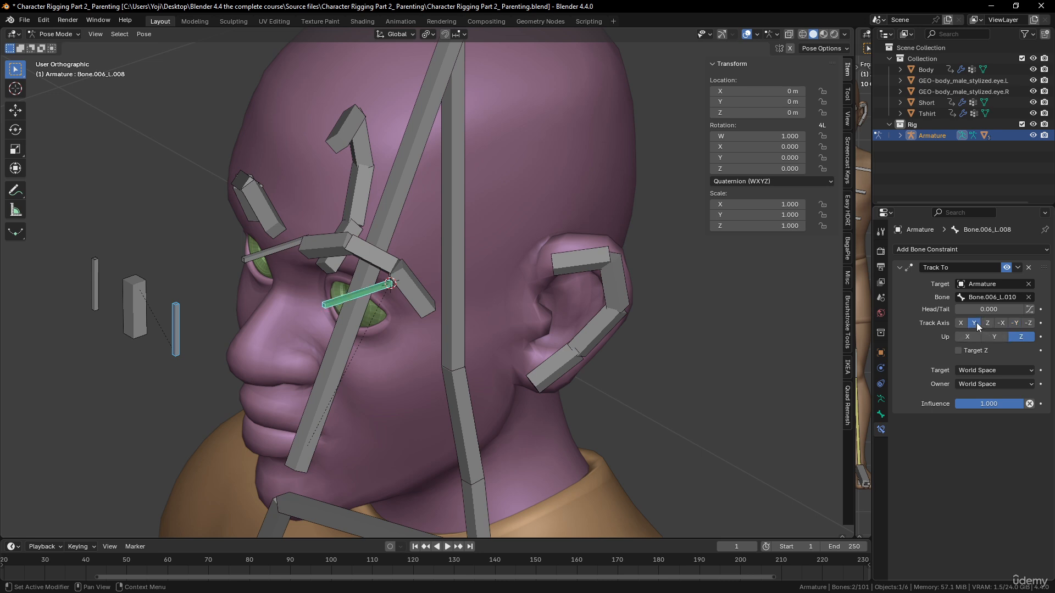
Try moving the left eye's target bone to test the eye's tracking, cancelling each move.
click(181, 329)
key(g)
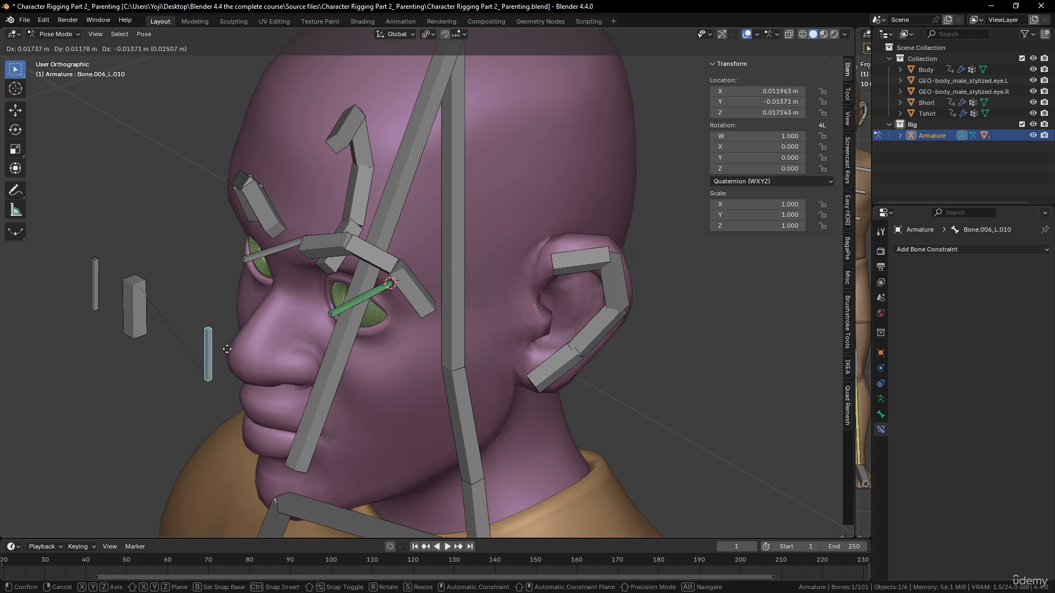
key(Escape)
click(332, 298)
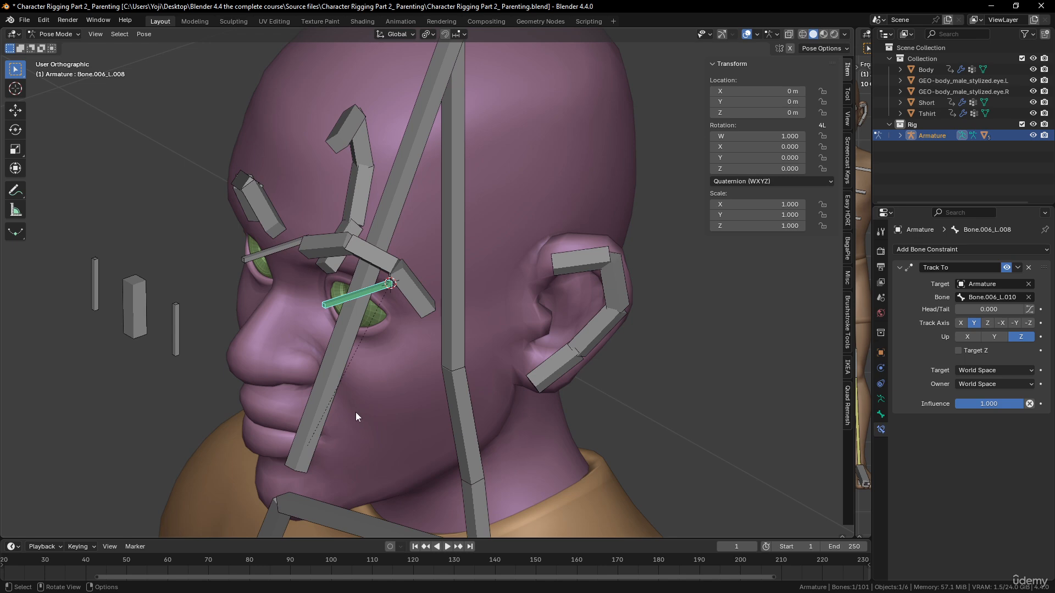
middle_drag(355, 412, 473, 351)
click(496, 338)
key(g)
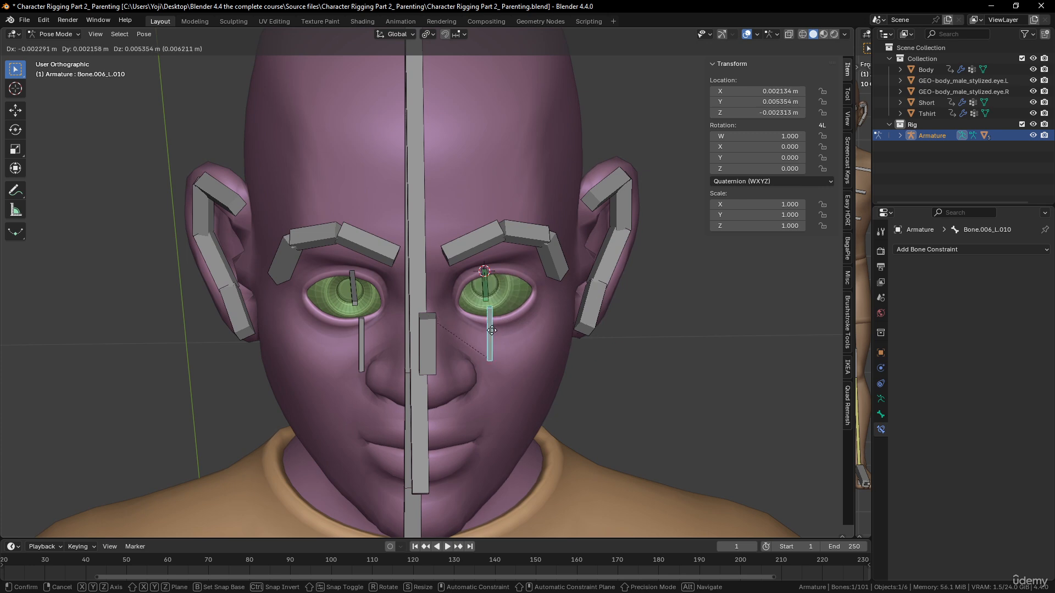
right_click(483, 332)
Add a Track To constraint to the right eye bone with the right side control bone as its target.
click(359, 331)
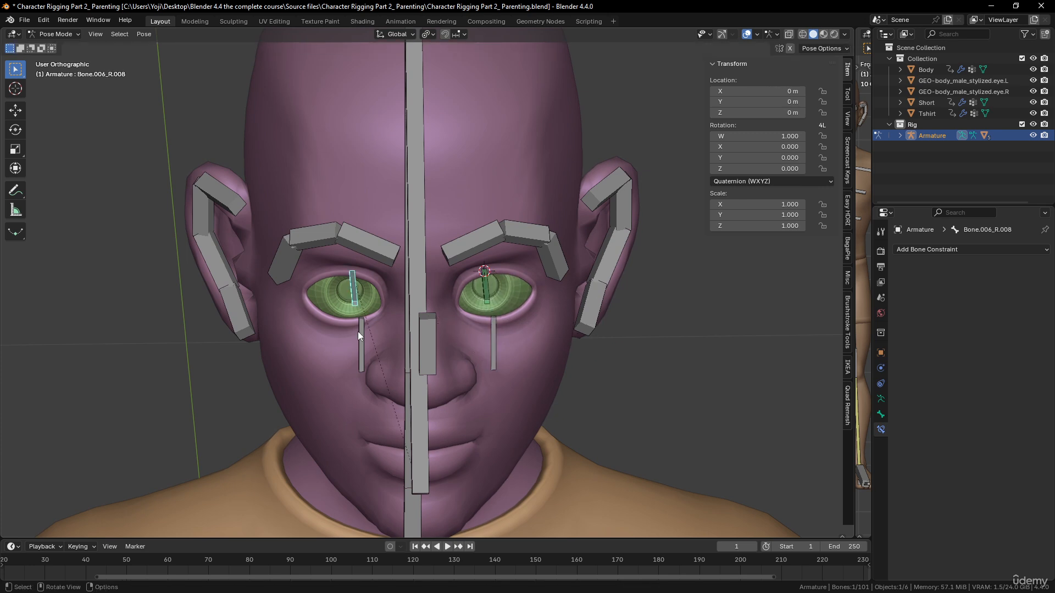
middle_drag(358, 331, 288, 357)
shift+click(325, 289)
middle_drag(325, 289, 305, 310)
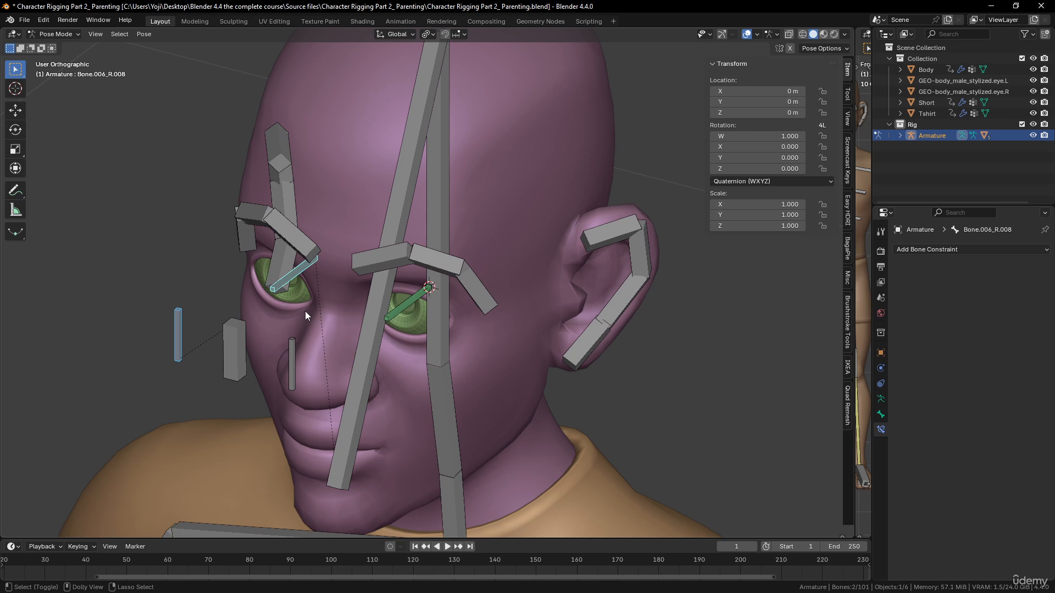
key(ctrl+shift+c)
click(305, 311)
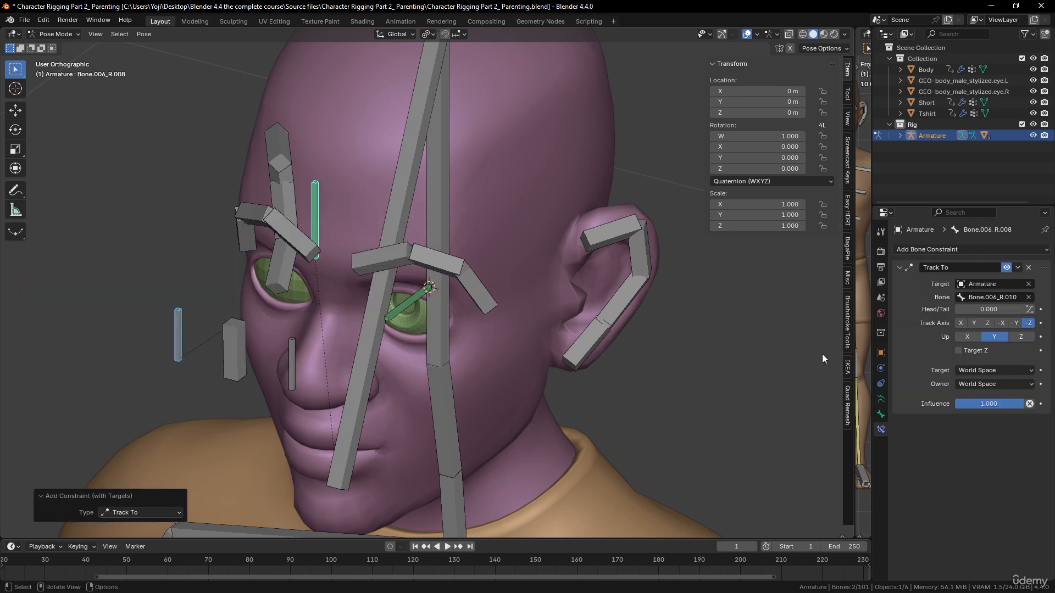
Match the right eye bone's Track To constraint to the left one, with Track Axis Y and Up axis Z.
click(405, 307)
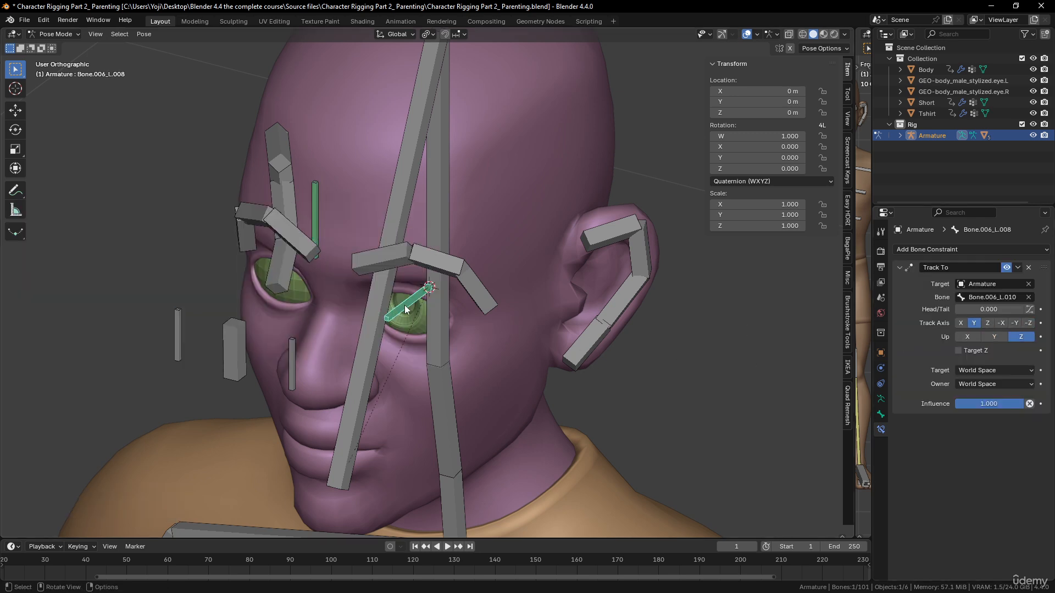
click(277, 283)
middle_drag(277, 284, 351, 305)
click(330, 226)
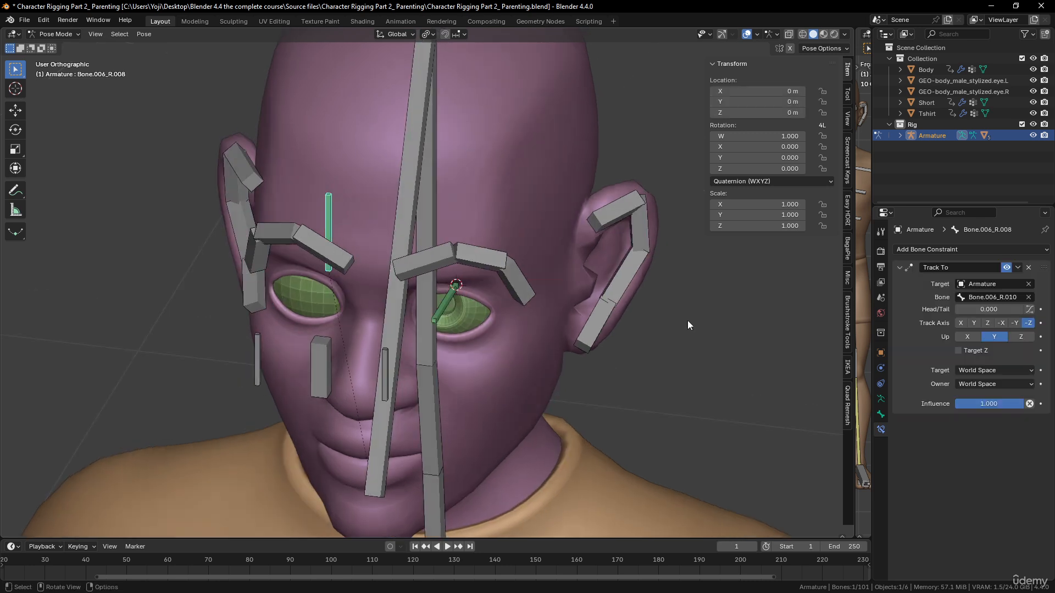
click(1022, 337)
click(974, 323)
Try moving the right eye's target bone and the central control bone to test the eye tracking, cancelling both moves.
middle_drag(489, 403, 282, 374)
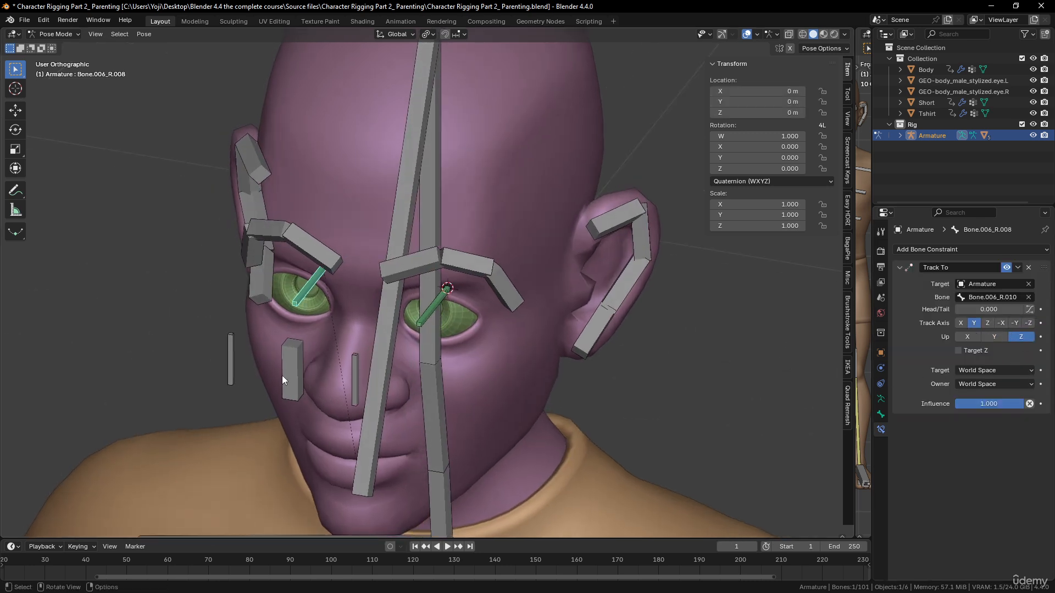
click(230, 358)
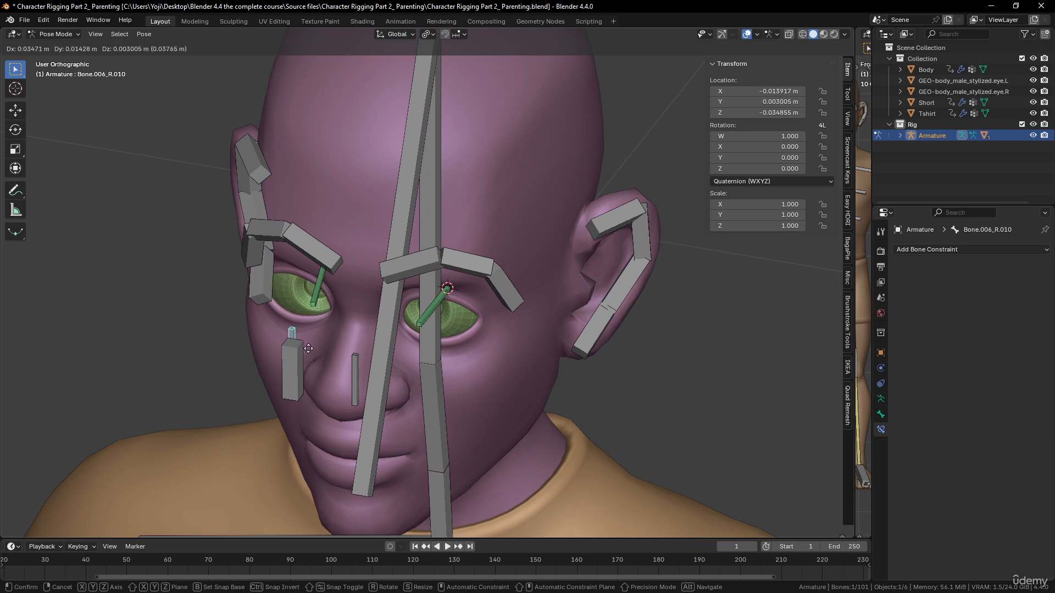
click(286, 360)
middle_drag(347, 394, 546, 319)
key(g)
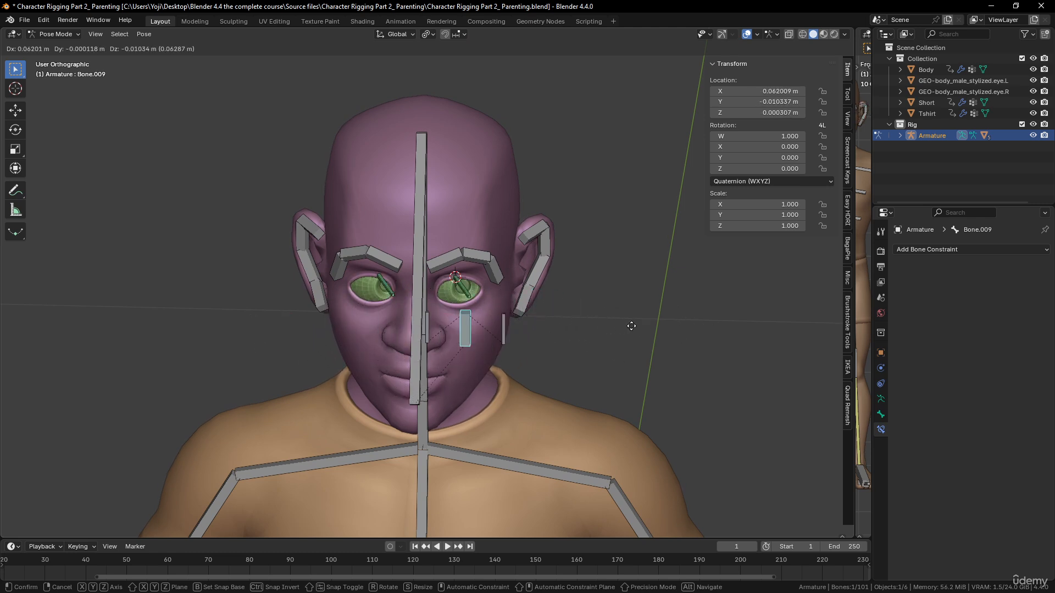
key(Escape)
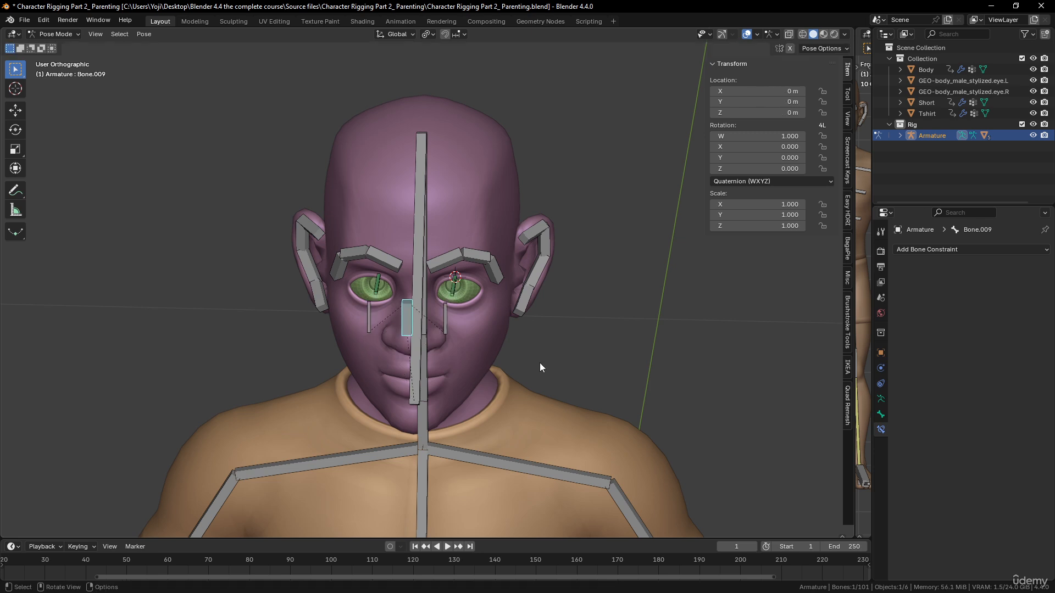
Try scaling the central control bone and moving it farther aside to test both eyes, cancelling each transform.
middle_drag(540, 363, 519, 370)
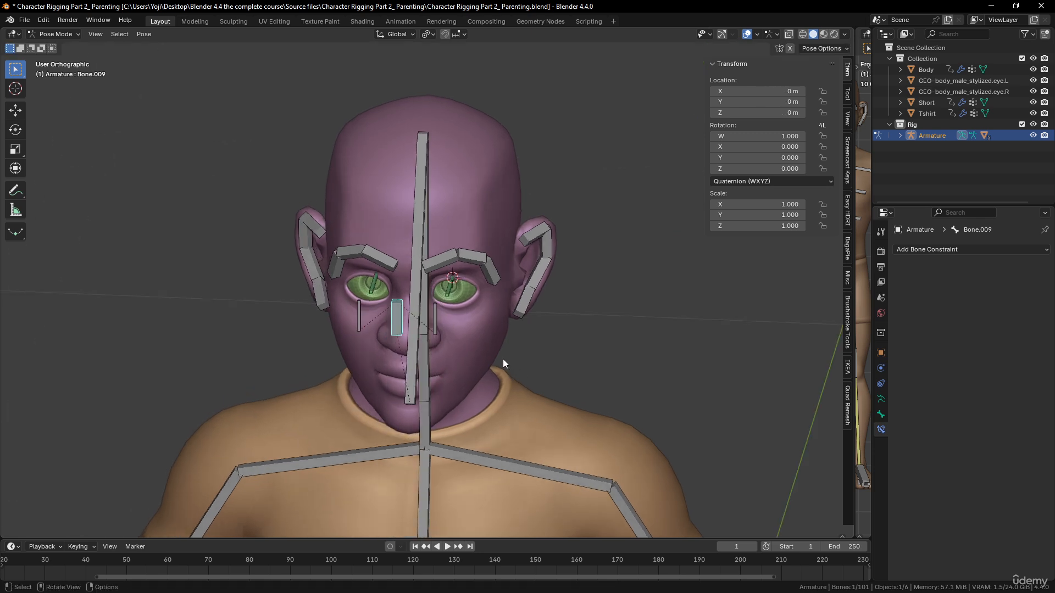
key(s)
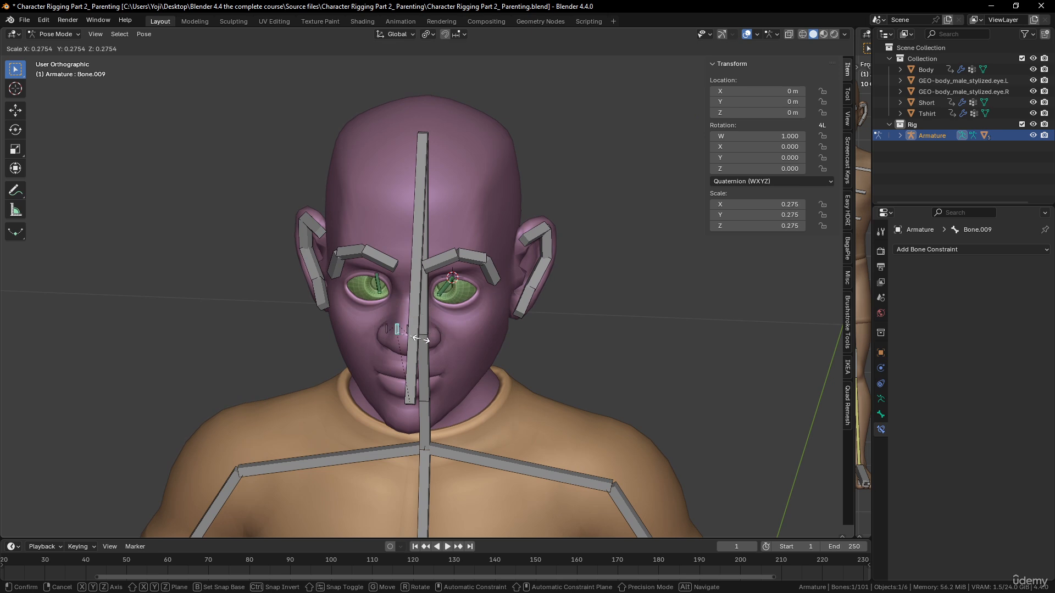
right_click(455, 340)
mouse_move(457, 342)
middle_down()
mouse_move(469, 349)
mouse_move(445, 348)
middle_up()
scroll(462, 352, down, 3)
key(g)
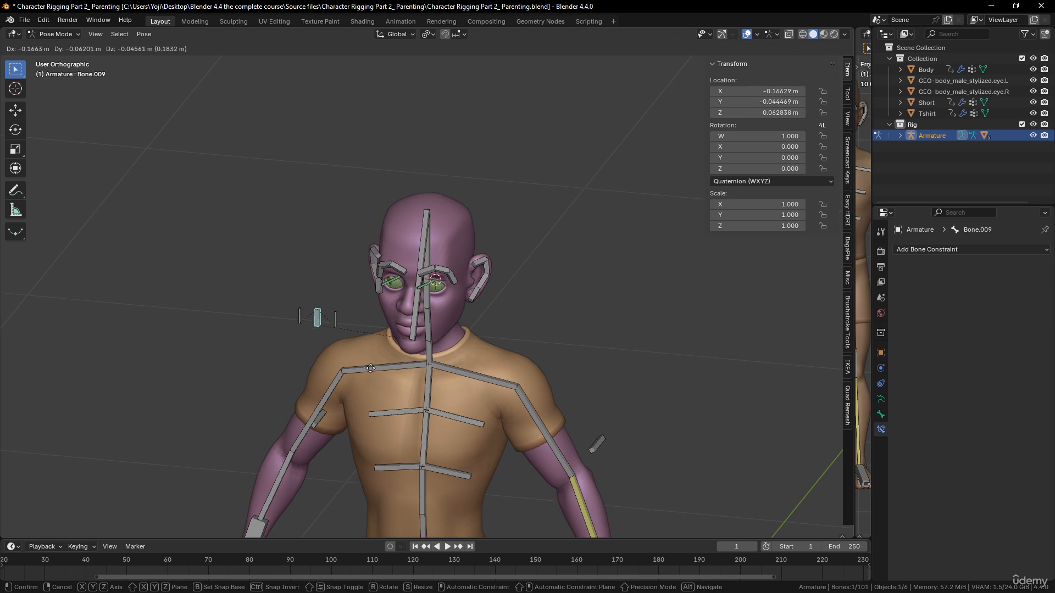
right_click(461, 373)
Examine the eye controls and the full-body rig from the front, from the side and at different distances.
middle_drag(466, 412, 533, 367)
scroll(466, 418, up, 3)
scroll(533, 367, up, 3)
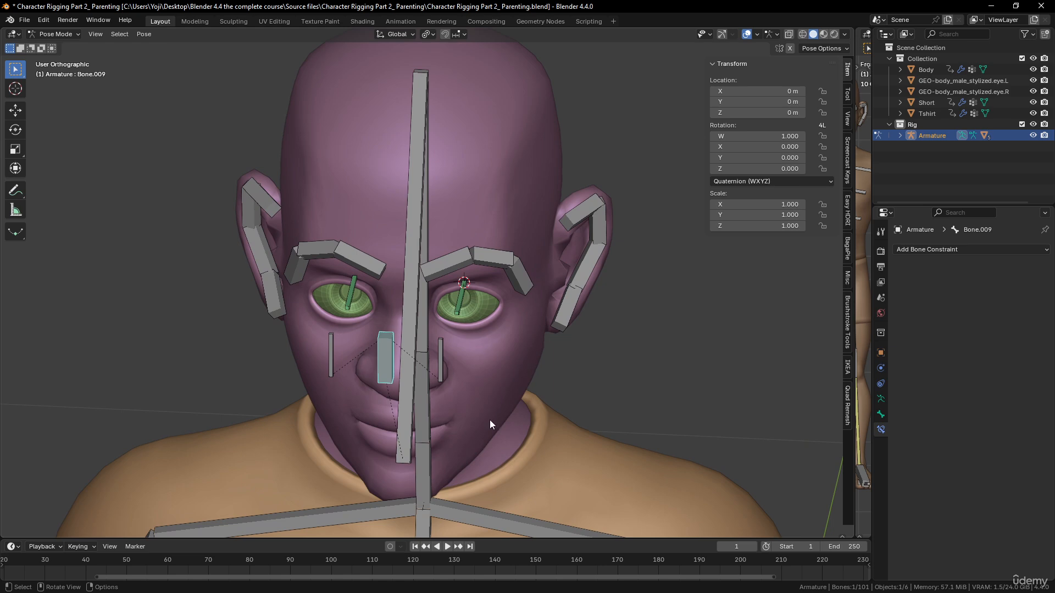
scroll(416, 404, down, 6)
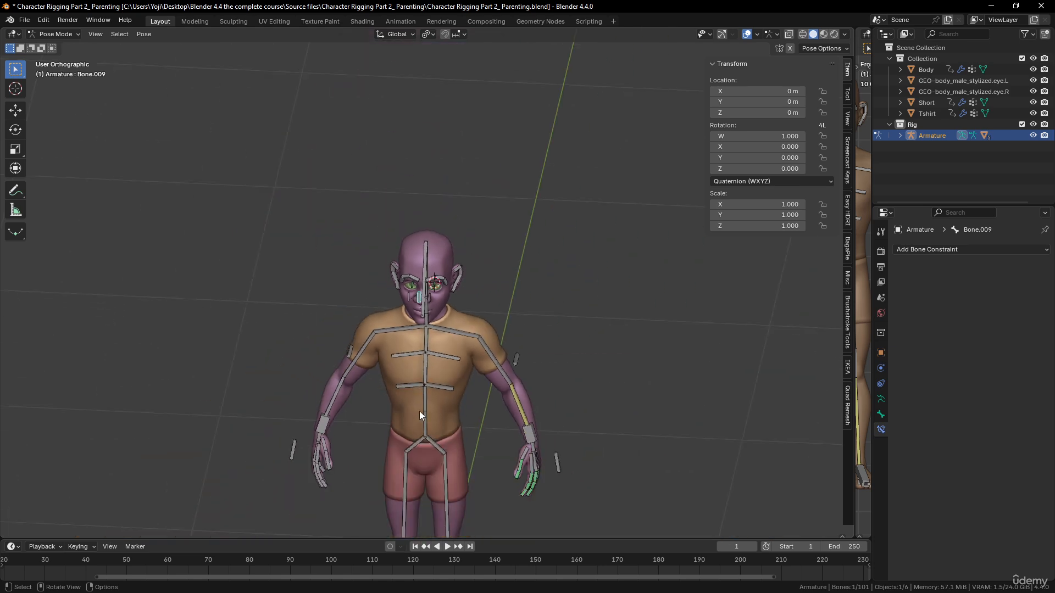
scroll(522, 425, up, 1)
shift+middle_drag(545, 428, 533, 253)
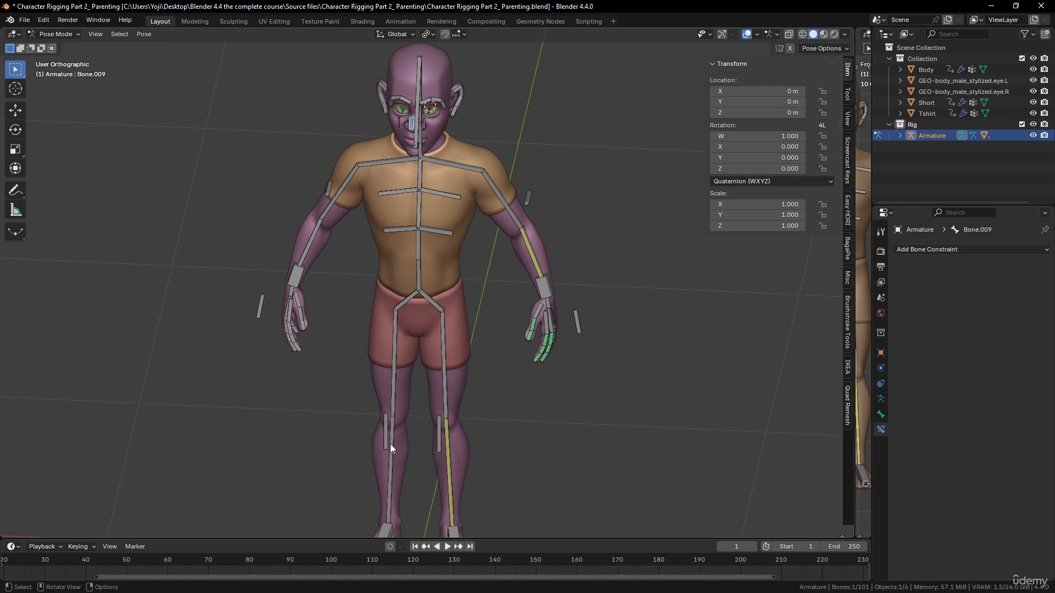
middle_drag(390, 445, 418, 399)
scroll(496, 440, down, 2)
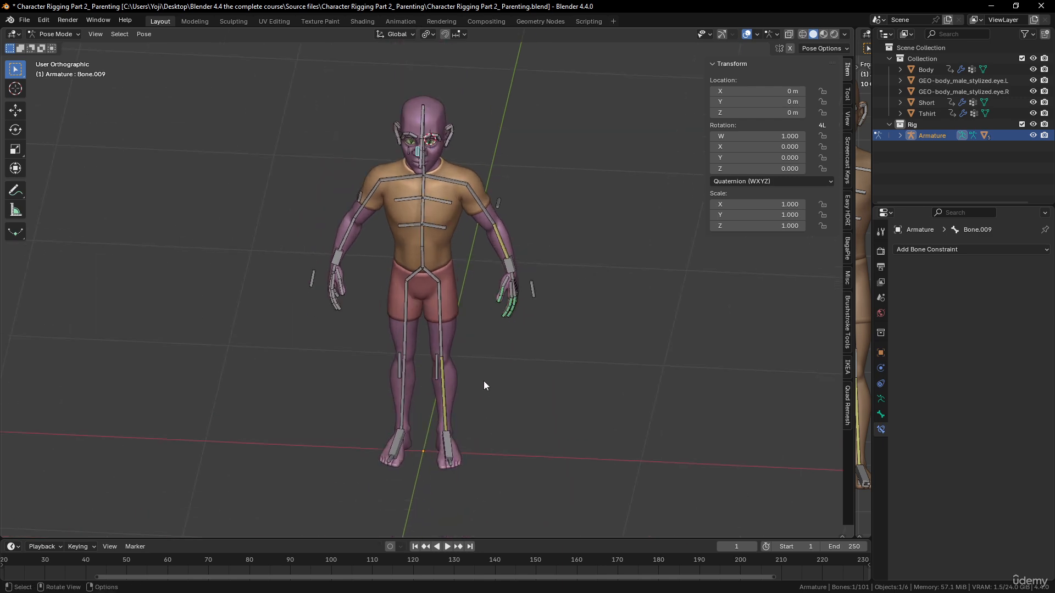
scroll(483, 380, up, 2)
scroll(434, 264, up, 2)
middle_drag(443, 309, 404, 282)
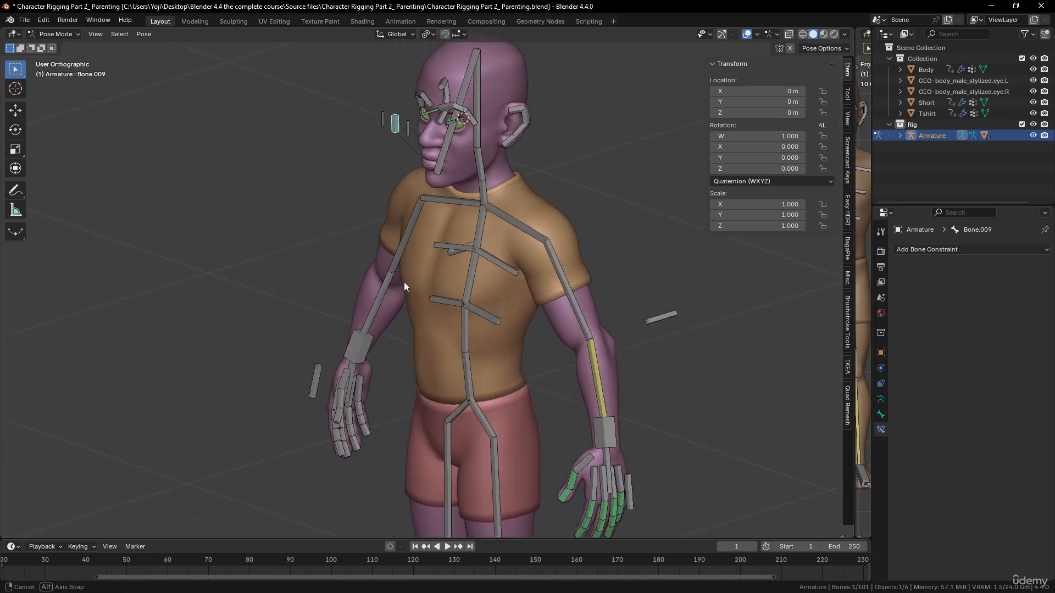
scroll(409, 278, up, 3)
scroll(408, 279, up, 1)
scroll(450, 305, down, 1)
shift+middle_drag(492, 332, 491, 446)
scroll(493, 407, up, 3)
middle_drag(494, 380, 451, 370)
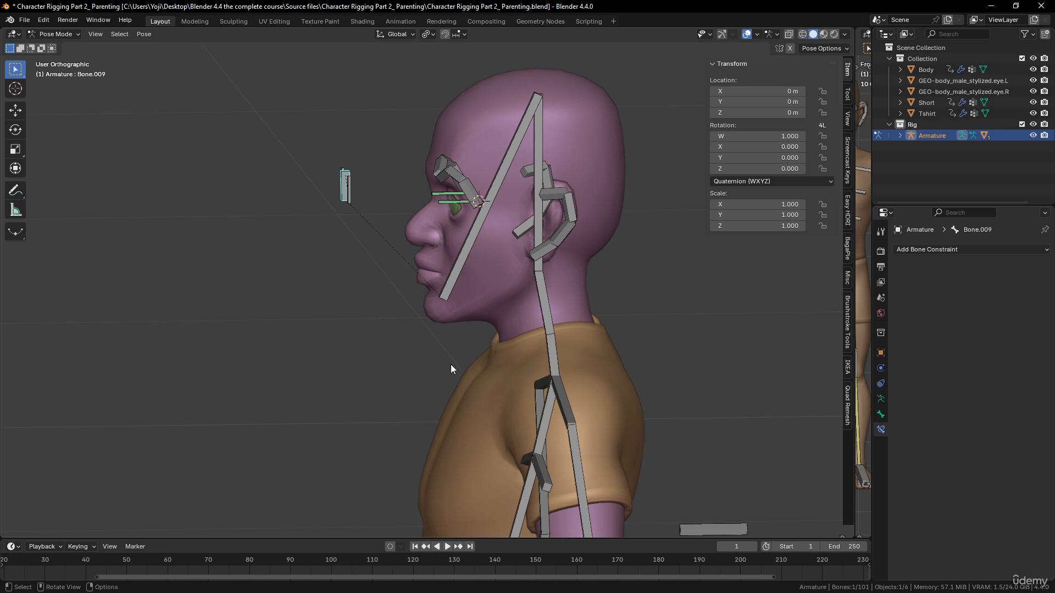
middle_drag(506, 311, 558, 313)
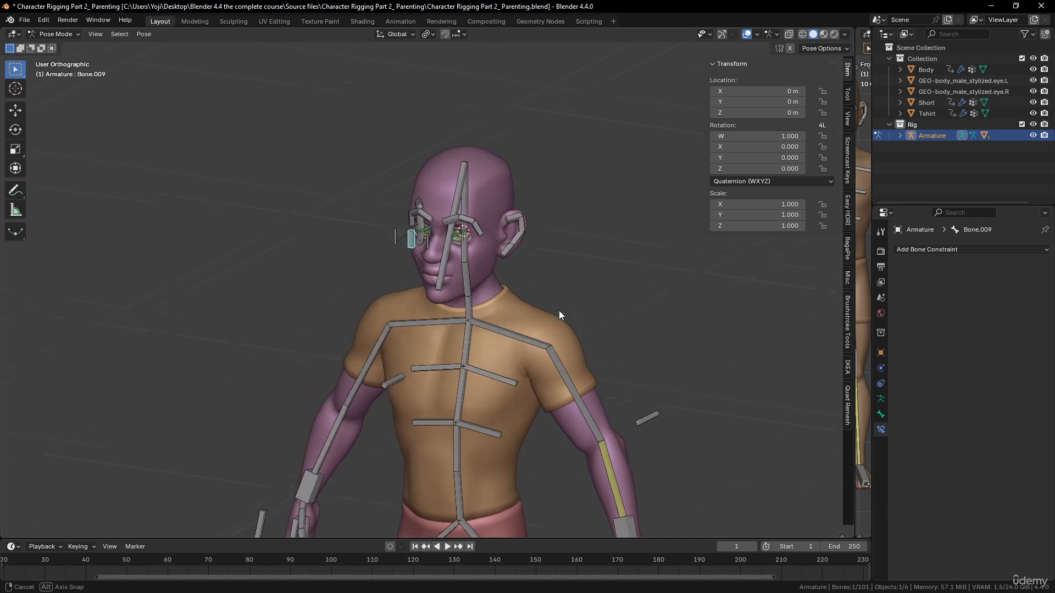
scroll(588, 450, down, 3)
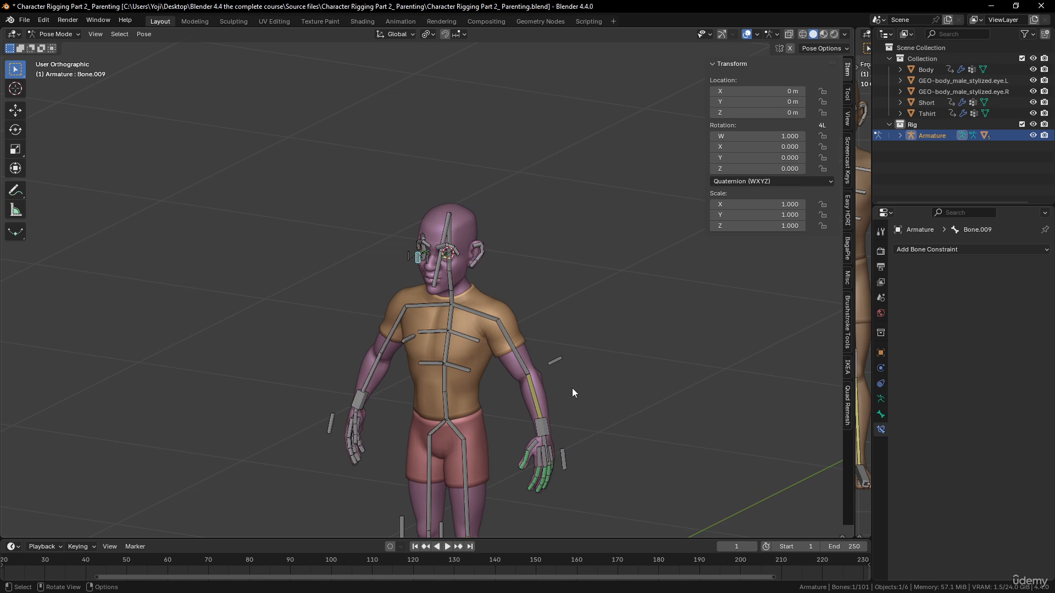
middle_drag(572, 388, 513, 399)
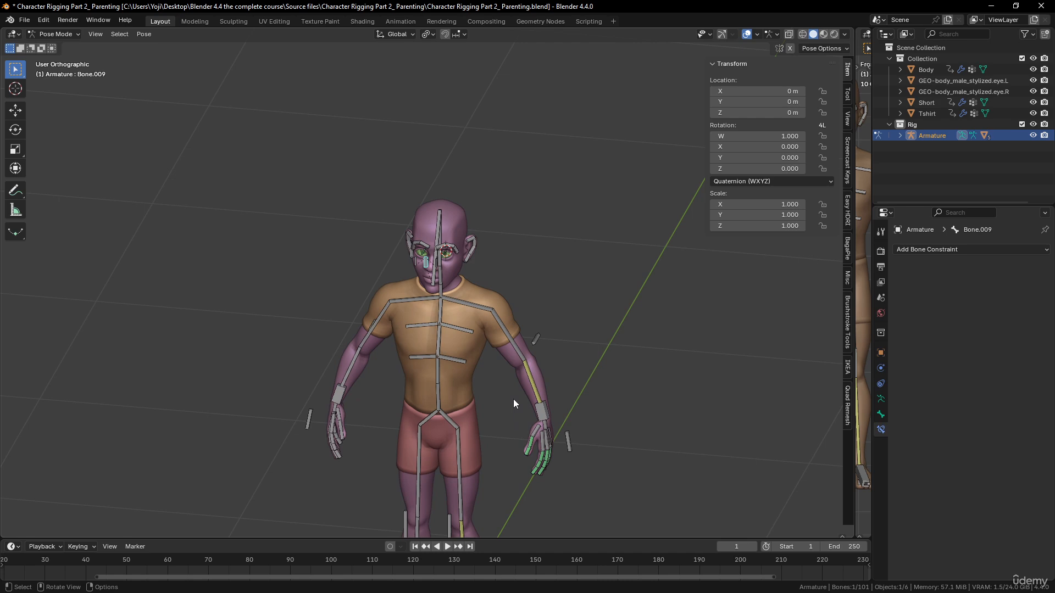